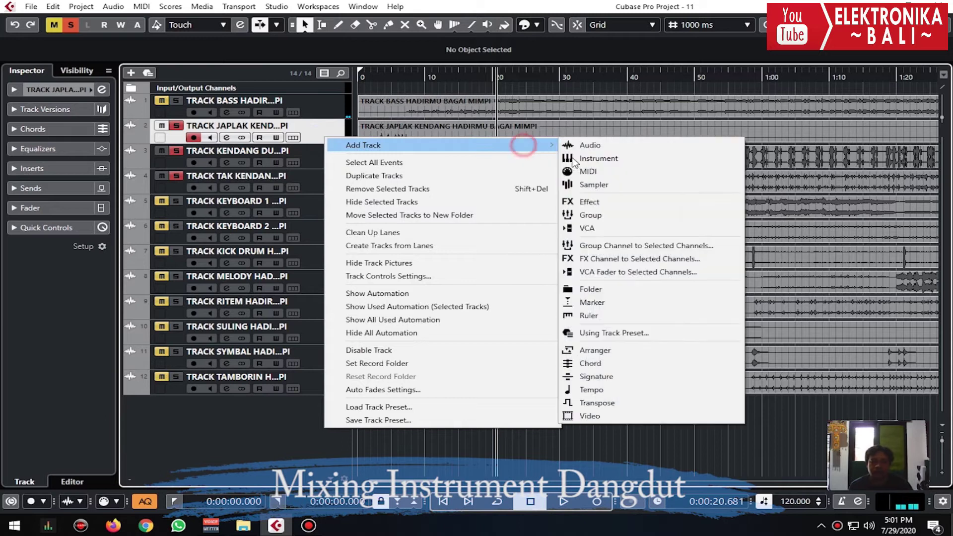
- Create a stereo group channel named KENDANG for the selected kendang tracks, routed to Stereo Out inside a folder
{"action": "left_click", "coordinate": [618, 246]}
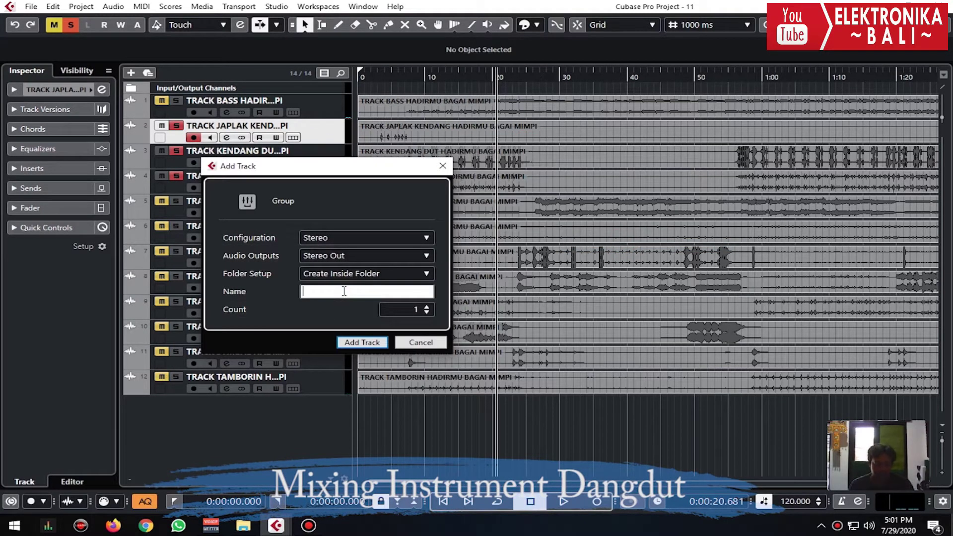
{"action": "key", "text": "Return"}
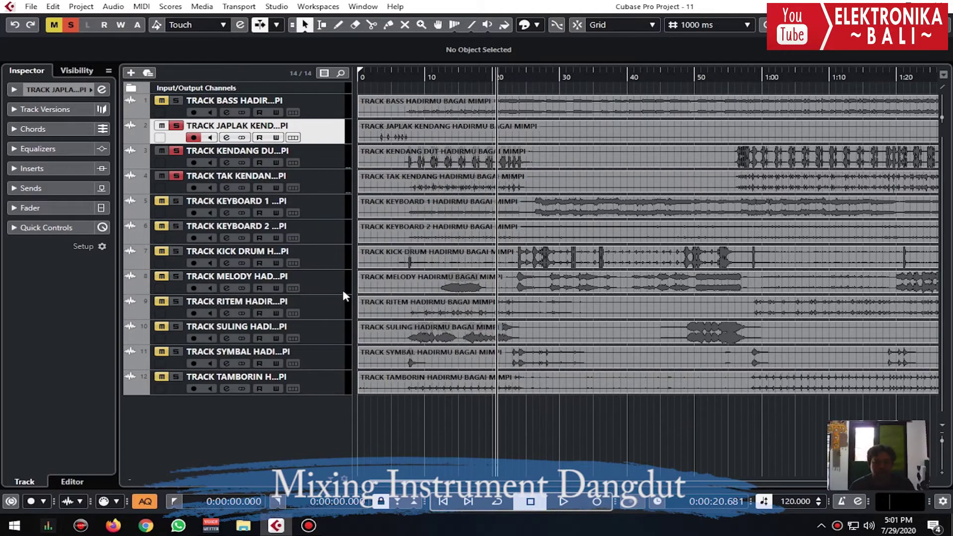
- With both keyboard tracks selected, clear all solo states and play the full mix from about 0:12
{"action": "left_click", "coordinate": [323, 207]}
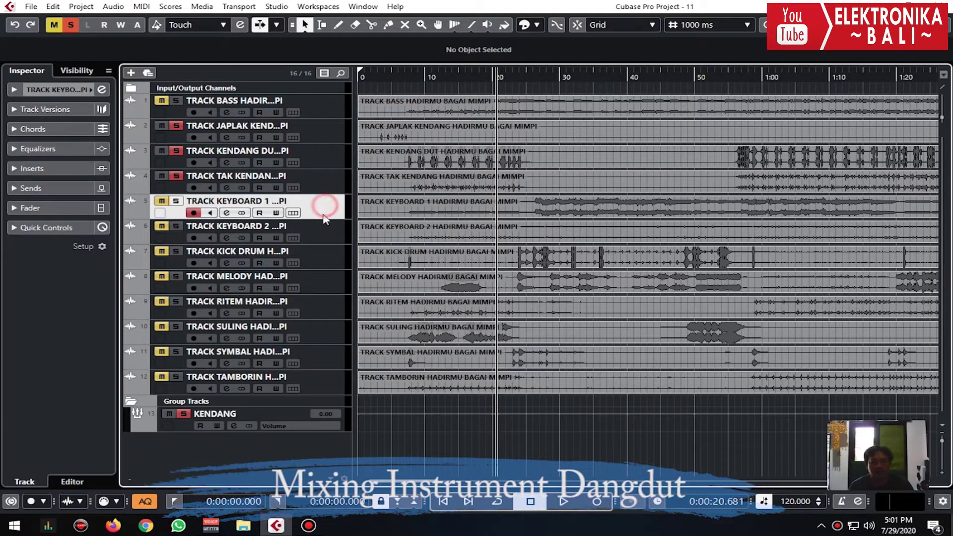
{"action": "left_click", "coordinate": [322, 224], "text": "shift"}
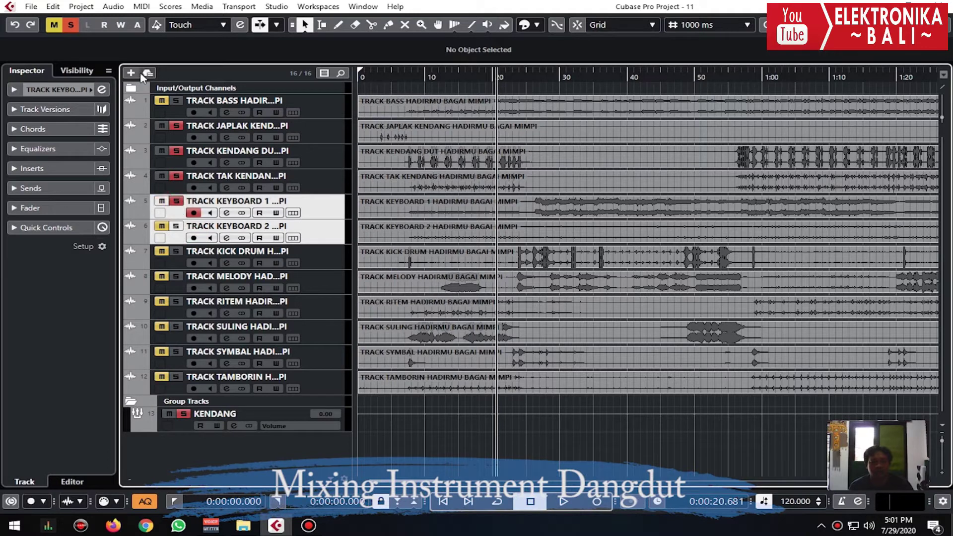
{"action": "left_click", "coordinate": [71, 25]}
{"action": "key", "text": "space"}
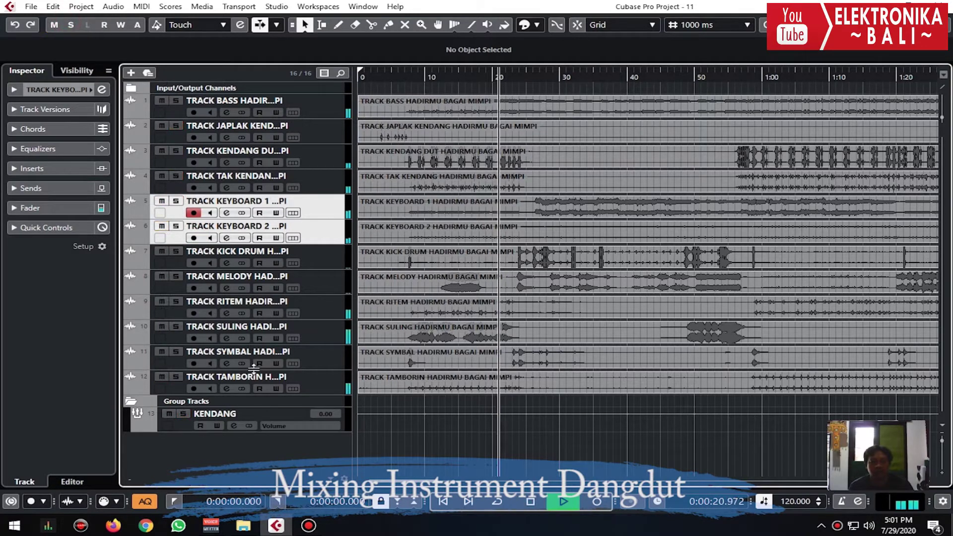
{"action": "left_click", "coordinate": [439, 79]}
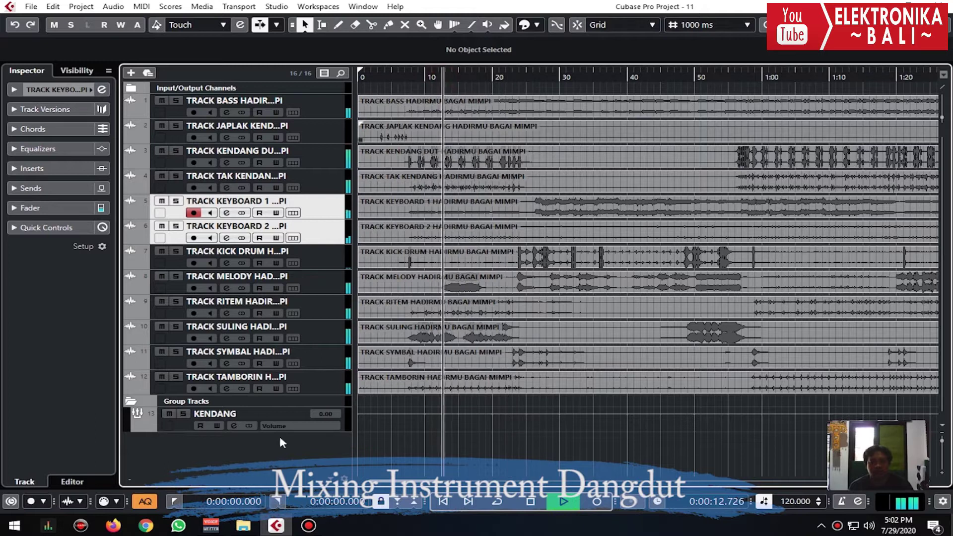
- Show the Japlak Kendang track's basic settings and output routing, and play the song from about 0:57
{"action": "left_click", "coordinate": [314, 130]}
{"action": "left_click", "coordinate": [65, 89]}
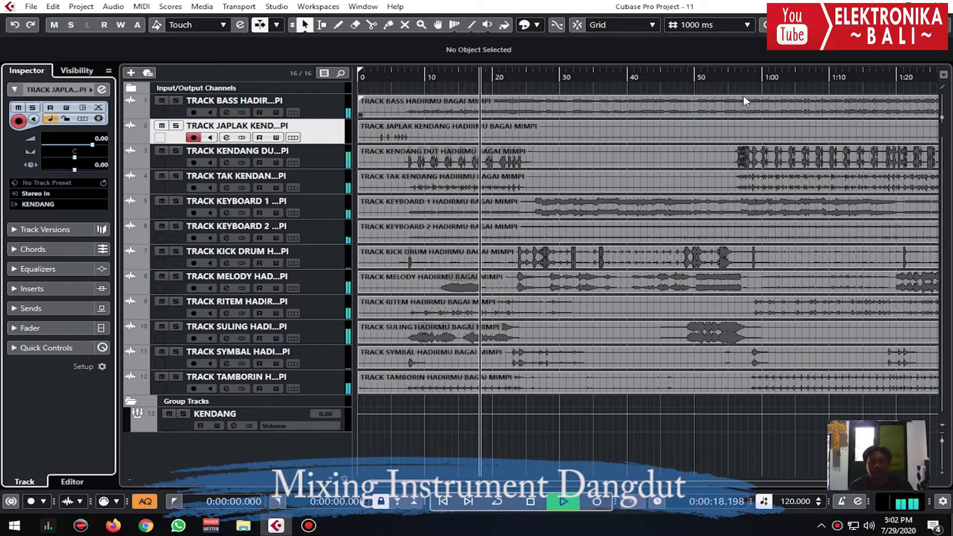
{"action": "left_click", "coordinate": [743, 77]}
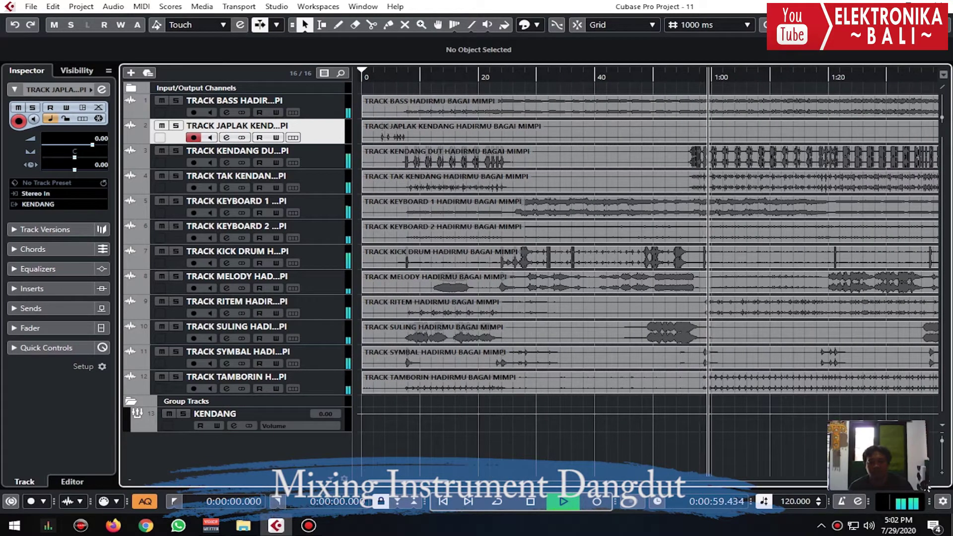
{"action": "scroll", "coordinate": [645, 416], "scroll_direction": "right", "scroll_amount": 5}
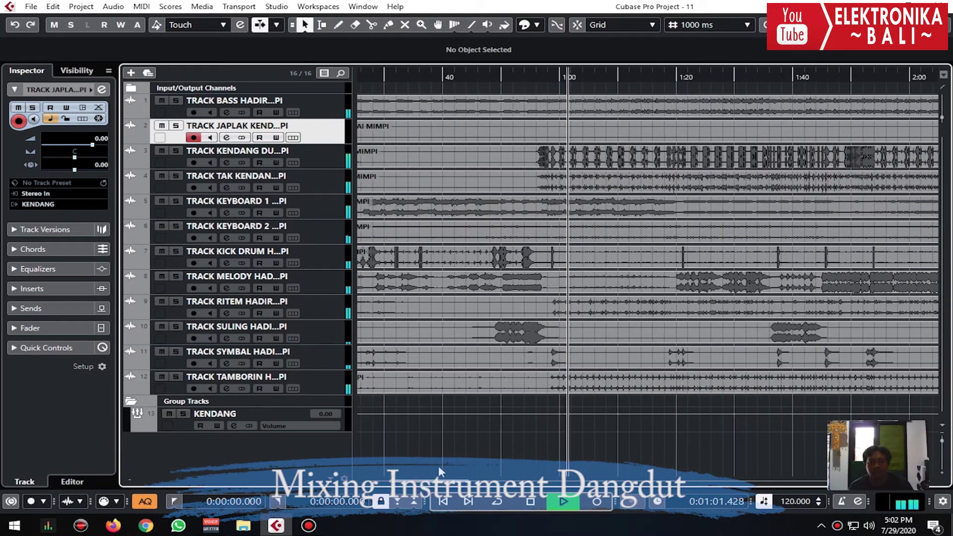
- Solo the KENDANG group and route the outputs of the Kendang Dut and Tak Kendang tracks to it
{"action": "left_click", "coordinate": [230, 414]}
{"action": "left_click", "coordinate": [185, 415]}
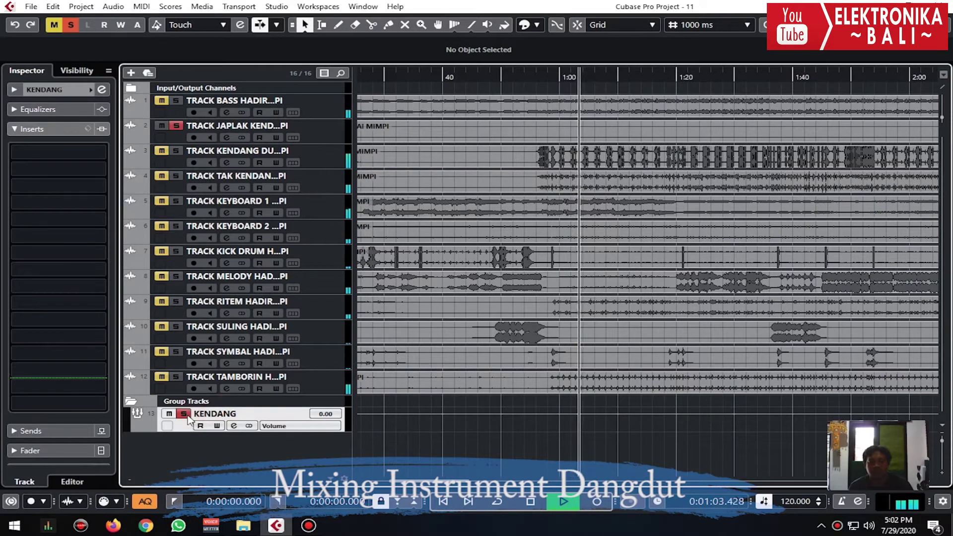
{"action": "left_click", "coordinate": [283, 145]}
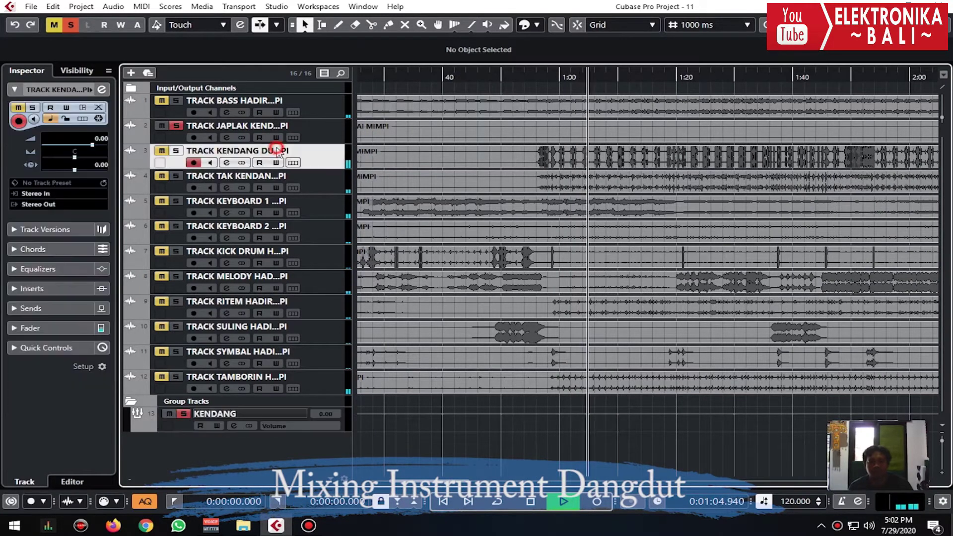
{"action": "left_click", "coordinate": [44, 204]}
{"action": "left_click", "coordinate": [86, 293]}
{"action": "left_click", "coordinate": [236, 175]}
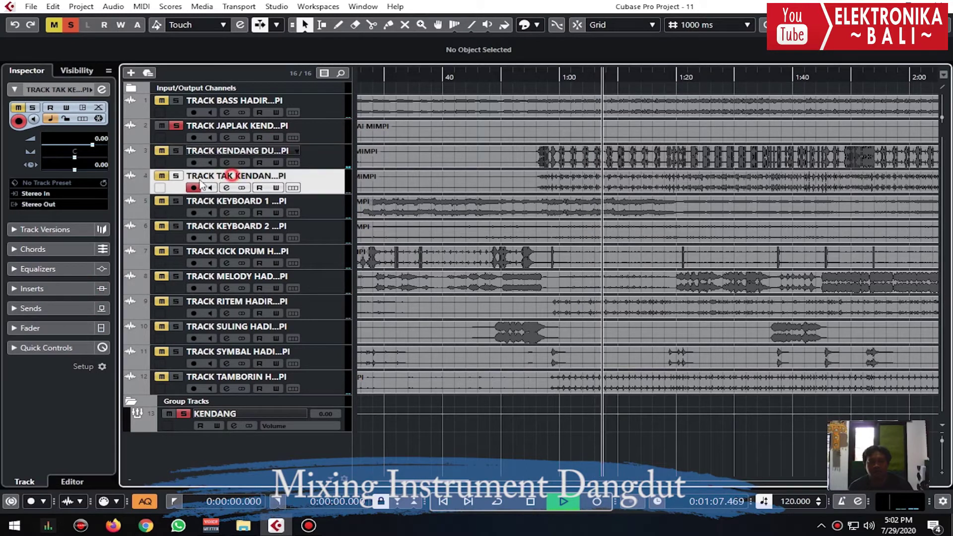
{"action": "left_click", "coordinate": [43, 204]}
{"action": "left_click", "coordinate": [82, 292]}
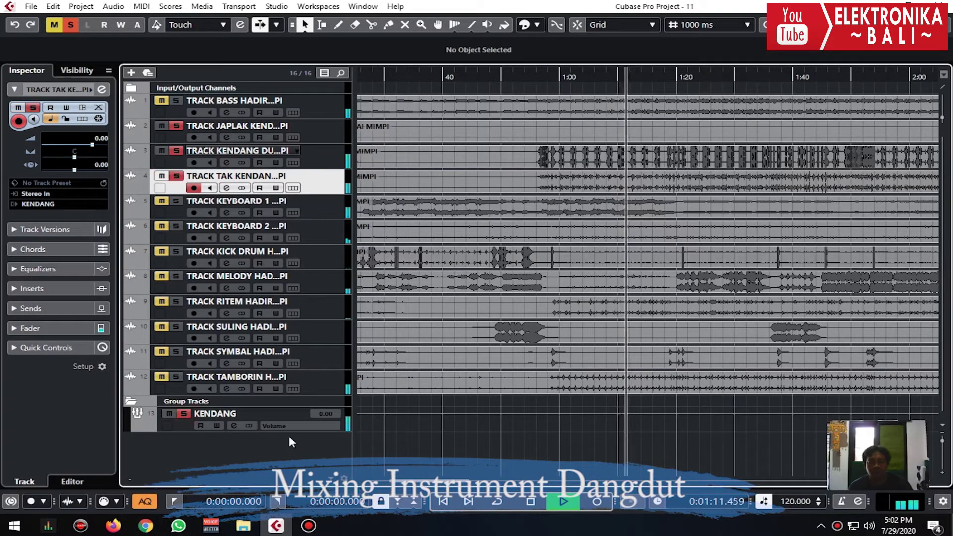
- Pan the Kendang Dut track fully left and the Tak Kendang track to R83
{"action": "left_click", "coordinate": [238, 410]}
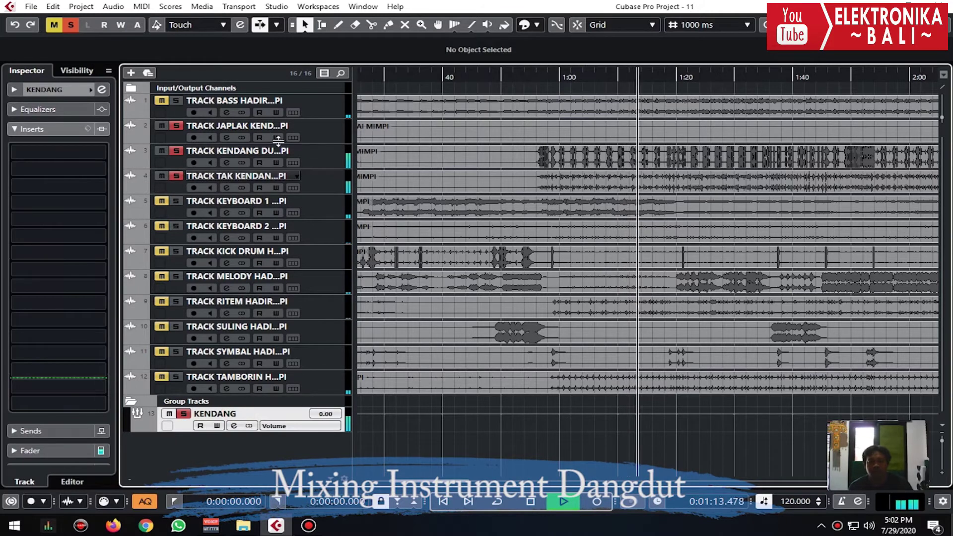
{"action": "left_click", "coordinate": [280, 151]}
{"action": "left_click_drag", "start_coordinate": [68, 160], "coordinate": [101, 159]}
{"action": "left_click", "coordinate": [253, 177]}
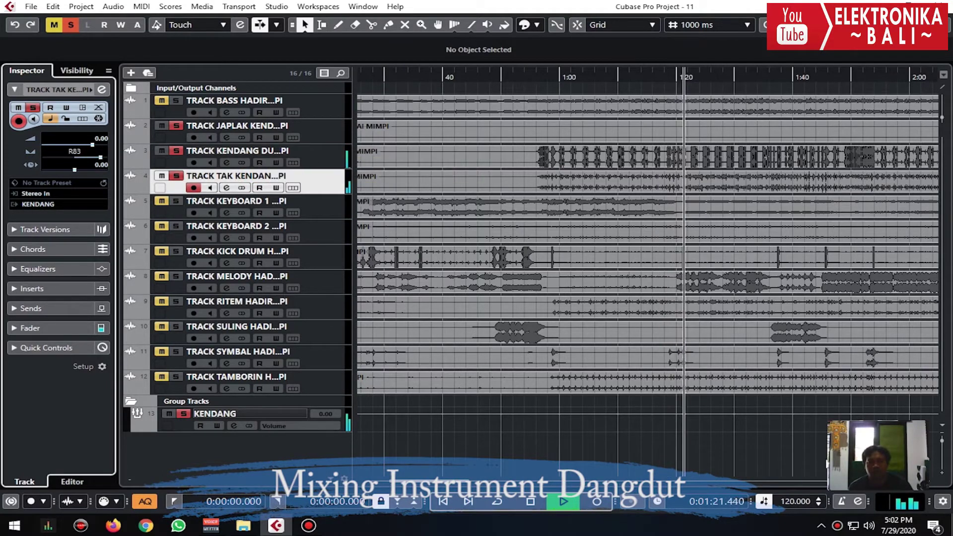
- Play the section around 5:25 and pan the Japlak Kendang track to R70
{"action": "left_click_drag", "start_coordinate": [462, 478], "coordinate": [472, 484]}
{"action": "scroll", "coordinate": [579, 103], "scroll_direction": "right", "scroll_amount": 20}
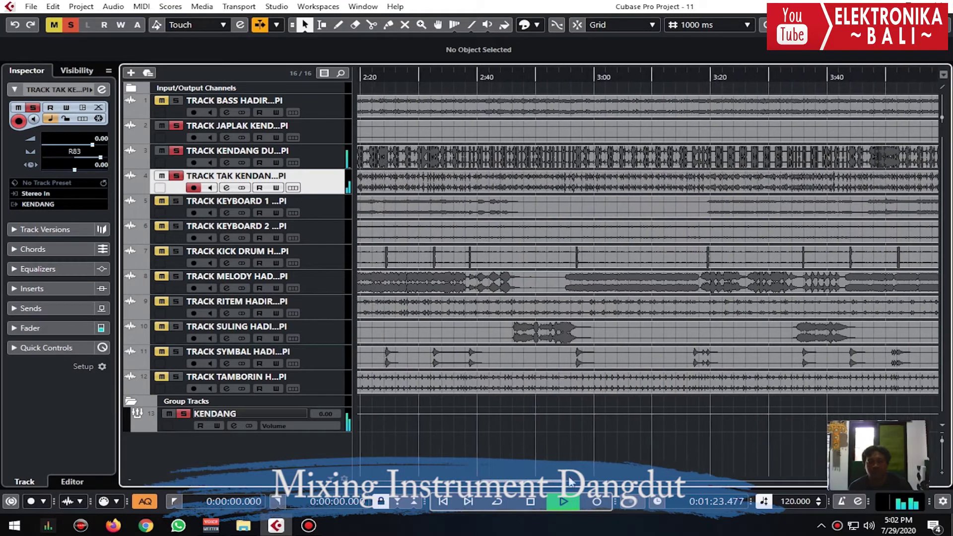
{"action": "left_click", "coordinate": [565, 76]}
{"action": "left_click", "coordinate": [320, 138]}
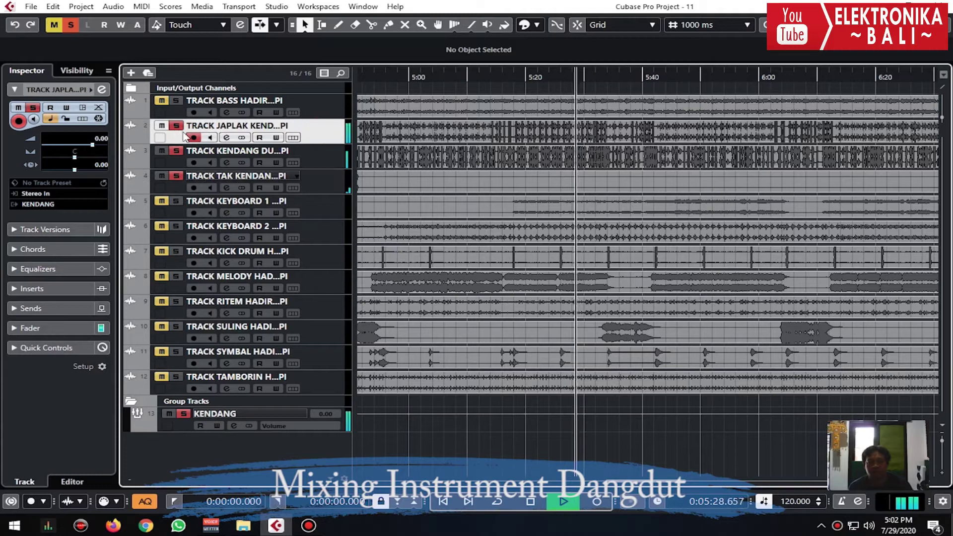
{"action": "left_click_drag", "start_coordinate": [94, 163], "coordinate": [98, 163]}
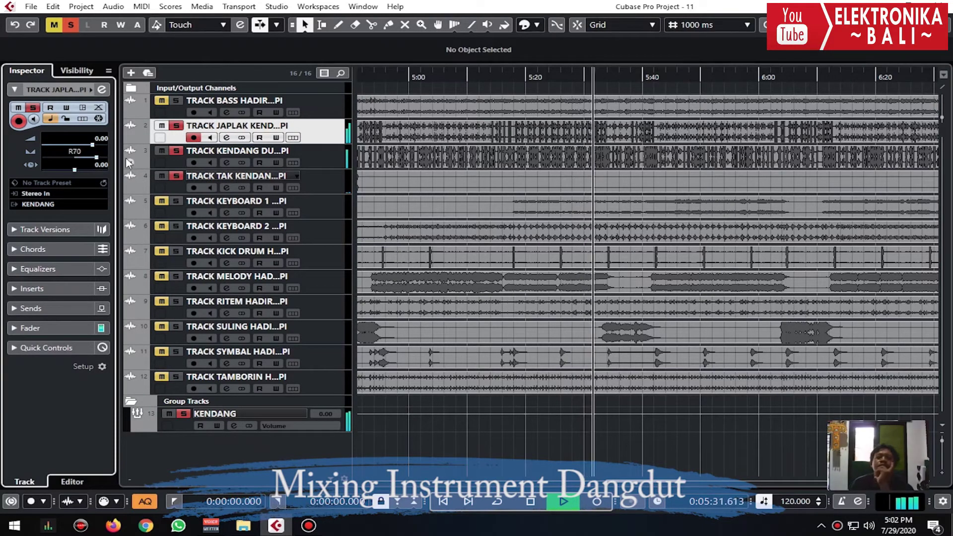
- Insert the FabFilter Pro-C 2 compressor in the first insert slot of the KENDANG group
{"action": "left_click", "coordinate": [237, 413]}
{"action": "left_click", "coordinate": [75, 154]}
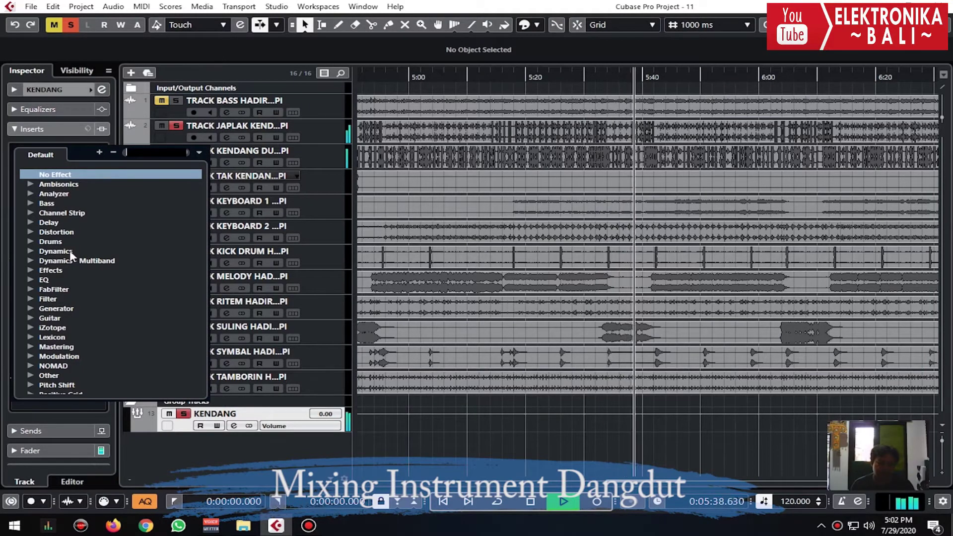
{"action": "type", "text": "fab"}
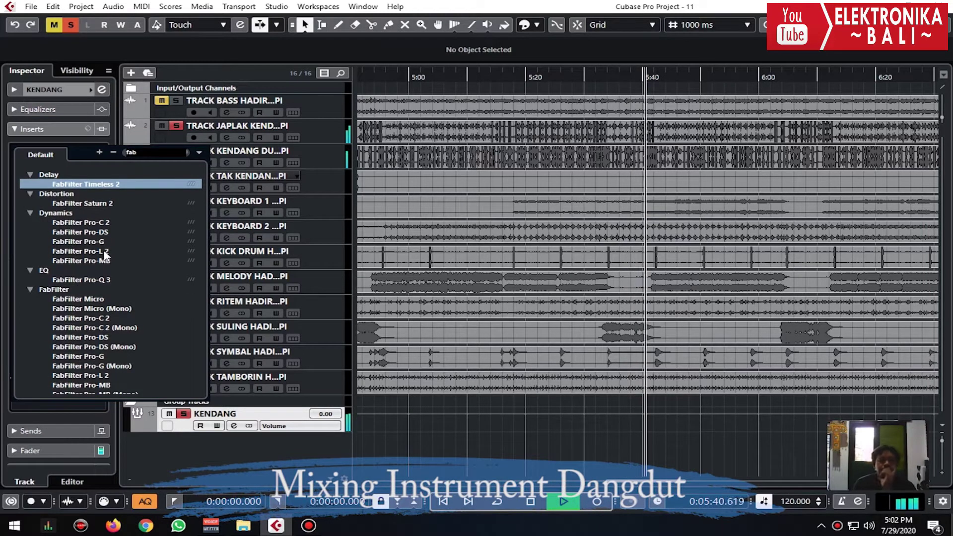
{"action": "left_click", "coordinate": [101, 224]}
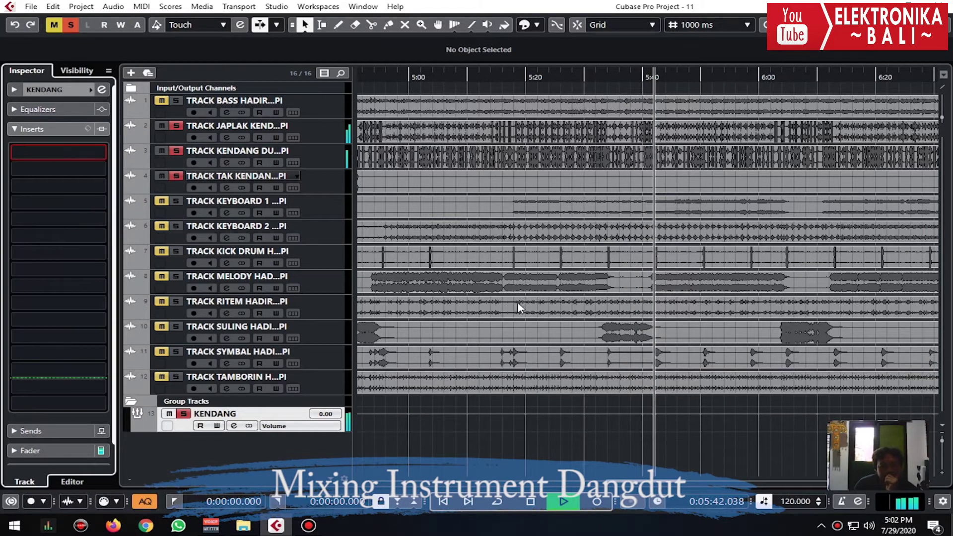
- Adjust the compressor's threshold and attack with a release of about 209 ms, and unsolo the KENDANG group
{"action": "mouse_move", "coordinate": [121, 318]}
{"action": "left_mouse_down"}
{"action": "mouse_move", "coordinate": [122, 331]}
{"action": "mouse_move", "coordinate": [121, 312]}
{"action": "left_mouse_up"}
{"action": "left_click_drag", "start_coordinate": [348, 323], "coordinate": [347, 318]}
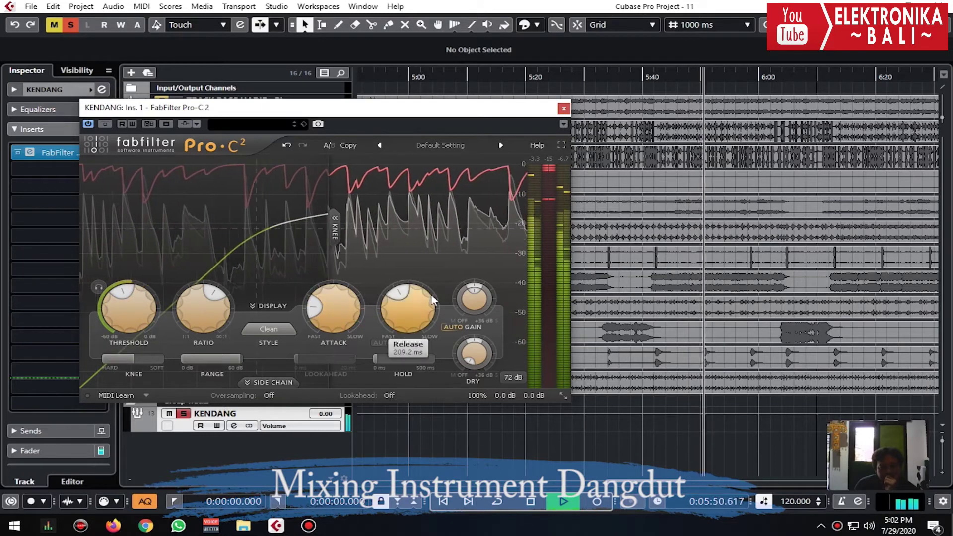
{"action": "left_click", "coordinate": [563, 108]}
{"action": "left_click", "coordinate": [184, 414]}
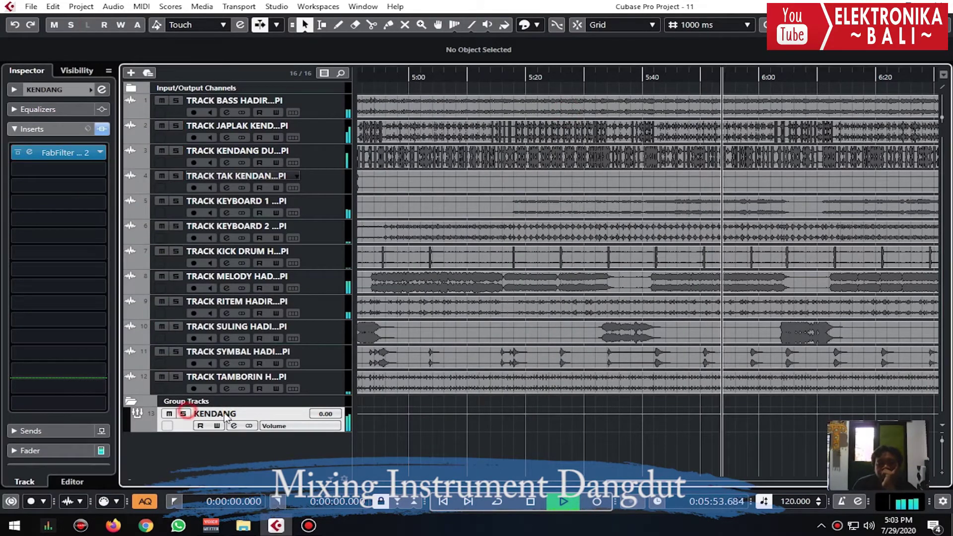
- Boost the high and low frequencies of the KENDANG group in its channel equalizer
{"action": "left_click", "coordinate": [102, 89]}
{"action": "left_click_drag", "start_coordinate": [537, 381], "coordinate": [590, 366]}
{"action": "left_click_drag", "start_coordinate": [401, 384], "coordinate": [365, 351]}
{"action": "left_click", "coordinate": [869, 236]}
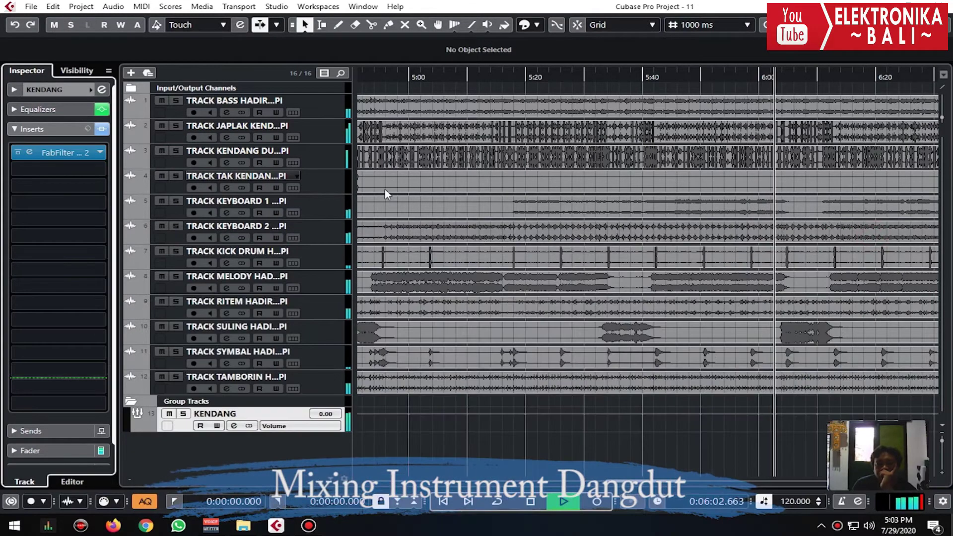
- Set the pan of the Kendang Dut track to L39 and the Tak Kendang track to R49
{"action": "left_click", "coordinate": [322, 143]}
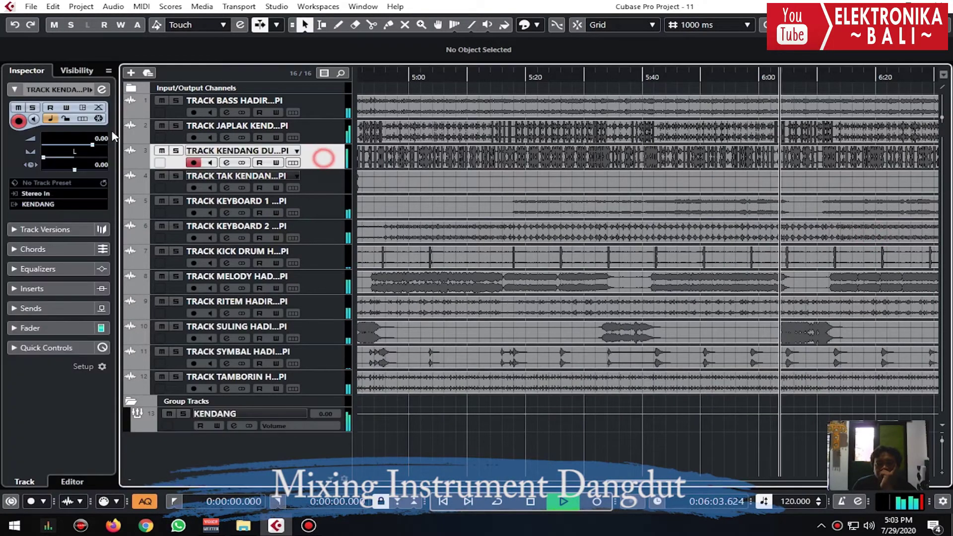
{"action": "double_click", "coordinate": [64, 163]}
{"action": "left_click_drag", "start_coordinate": [63, 162], "coordinate": [70, 163]}
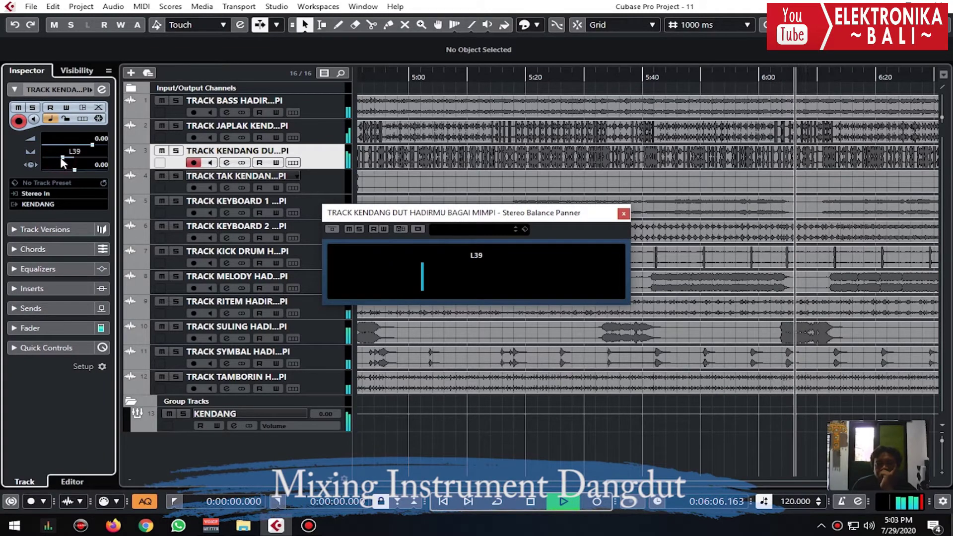
{"action": "left_click", "coordinate": [623, 214]}
{"action": "left_click", "coordinate": [335, 188]}
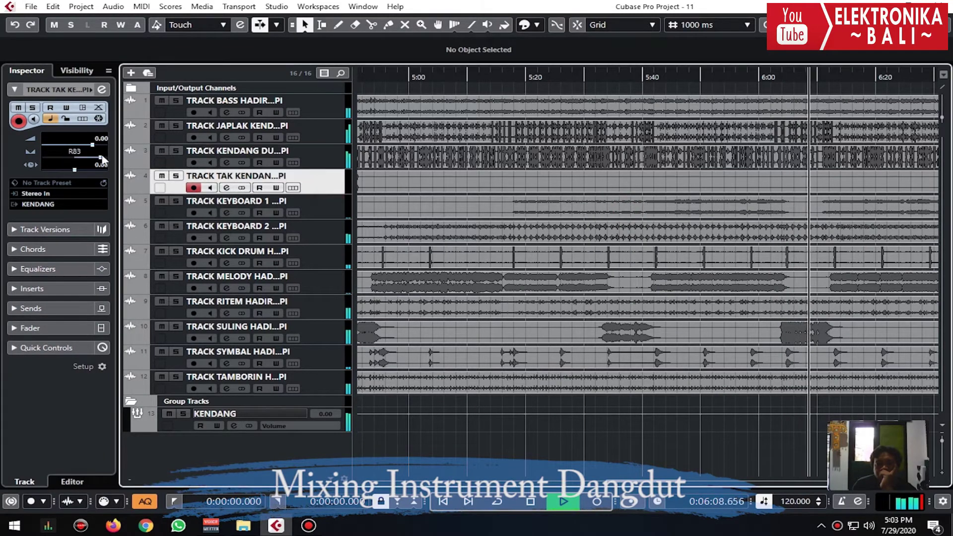
{"action": "left_click", "coordinate": [89, 159]}
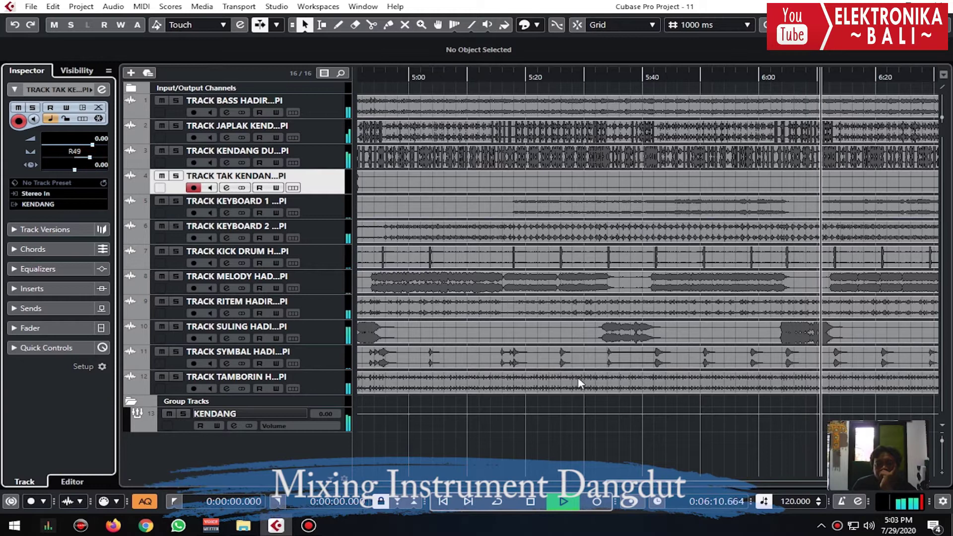
- Play the song from about 0:12 and raise the bass audio event's volume to 4.00 dB
{"action": "left_click_drag", "start_coordinate": [619, 482], "coordinate": [366, 464]}
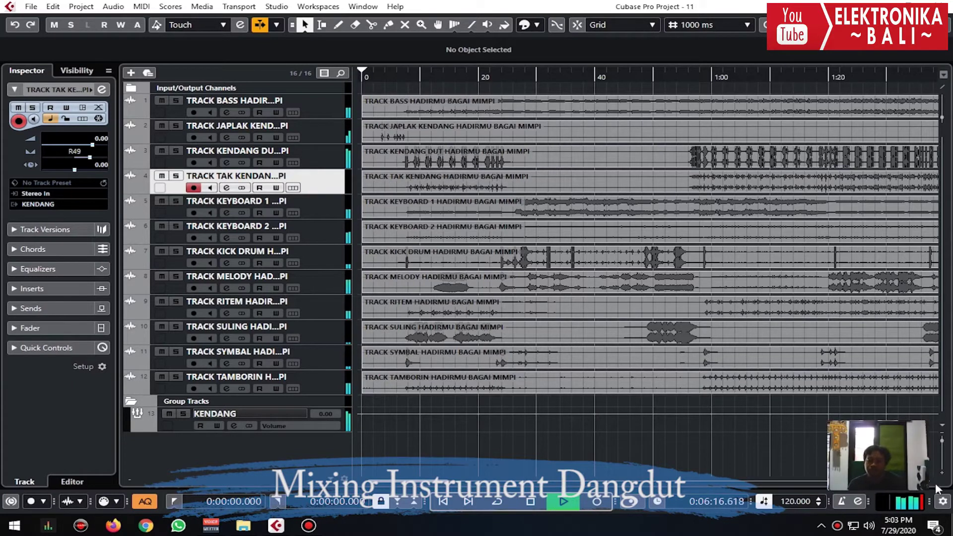
{"action": "left_click", "coordinate": [940, 443]}
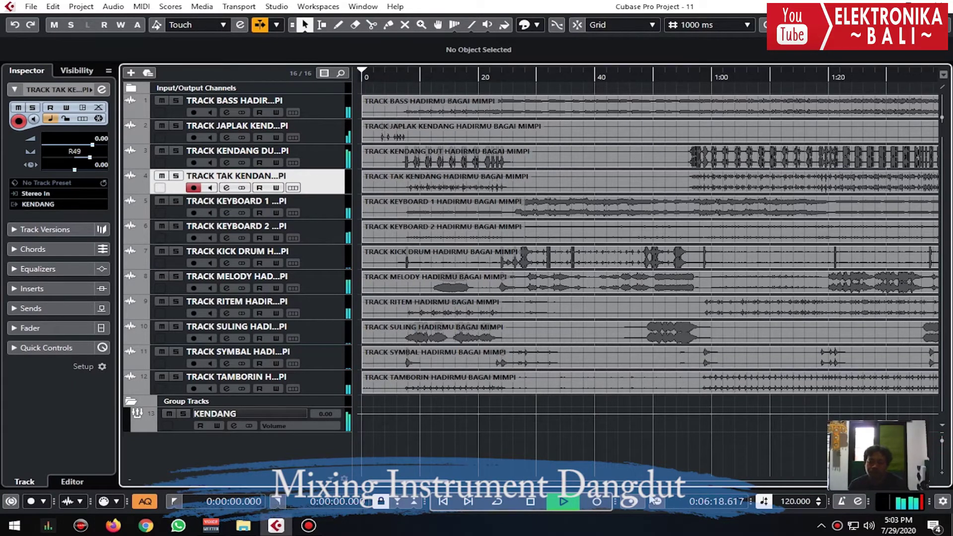
{"action": "left_click", "coordinate": [431, 74]}
{"action": "left_click", "coordinate": [315, 107]}
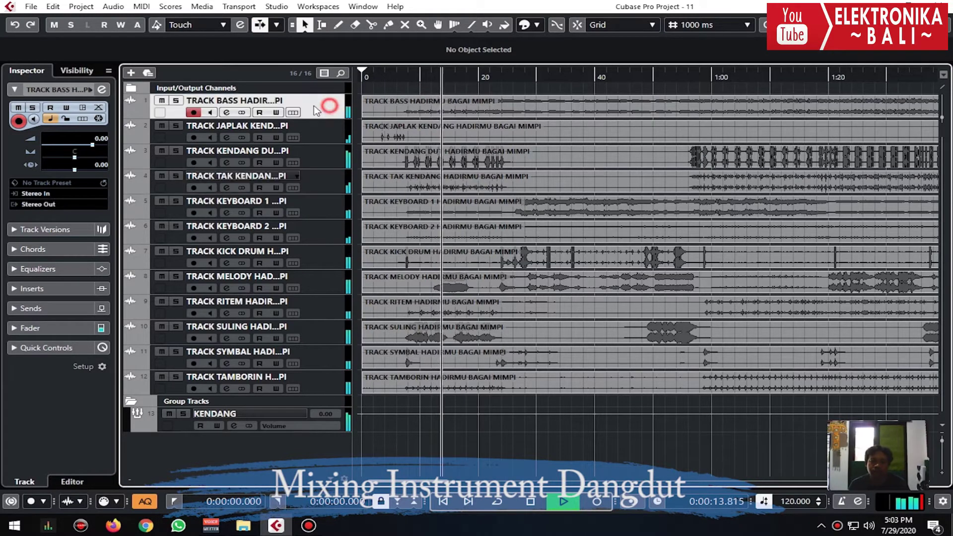
{"action": "left_click", "coordinate": [419, 106]}
{"action": "scroll", "coordinate": [516, 55], "scroll_direction": "down", "scroll_amount": 1}
- Boost the bass track's low end with an 11.4 dB equalizer peak at 75 Hz, and set its level to -2.00 dB
{"action": "key", "text": "e"}
{"action": "left_click_drag", "start_coordinate": [320, 370], "coordinate": [358, 343]}
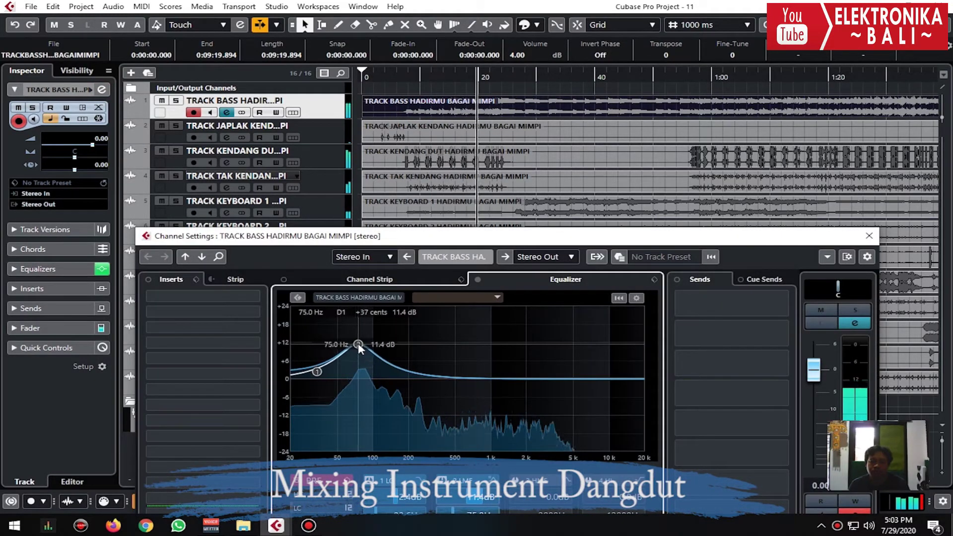
{"action": "left_click", "coordinate": [868, 236]}
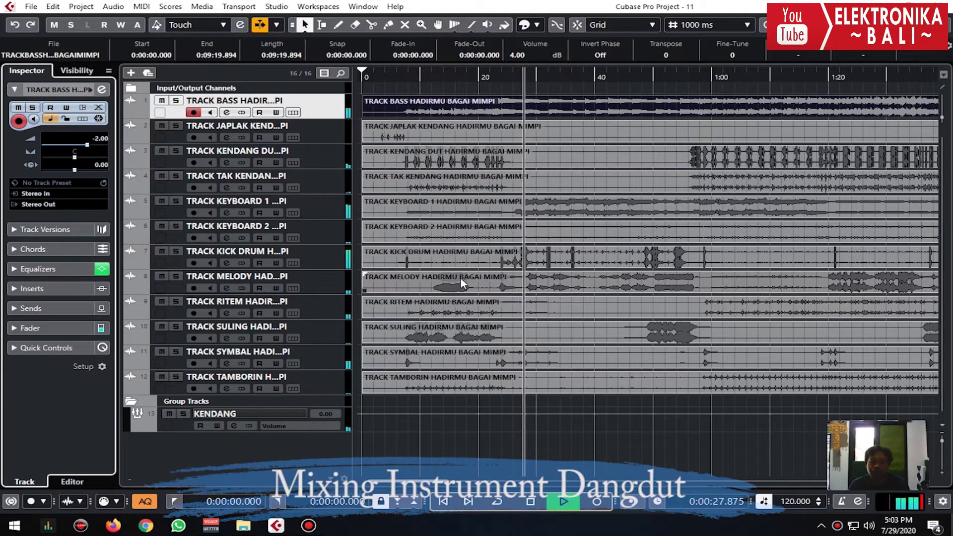
- Pan the Tamborin track to R53
{"action": "left_click", "coordinate": [320, 377]}
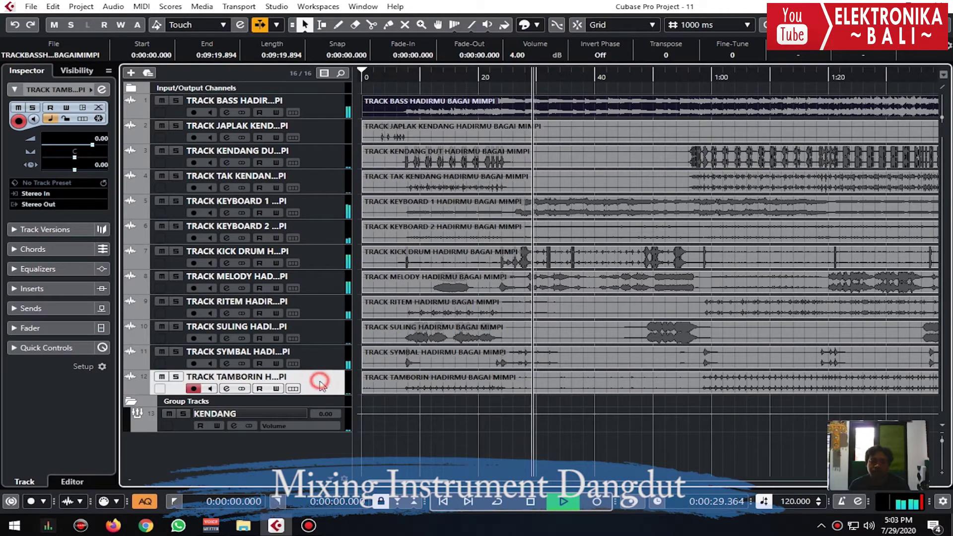
{"action": "left_click", "coordinate": [90, 156]}
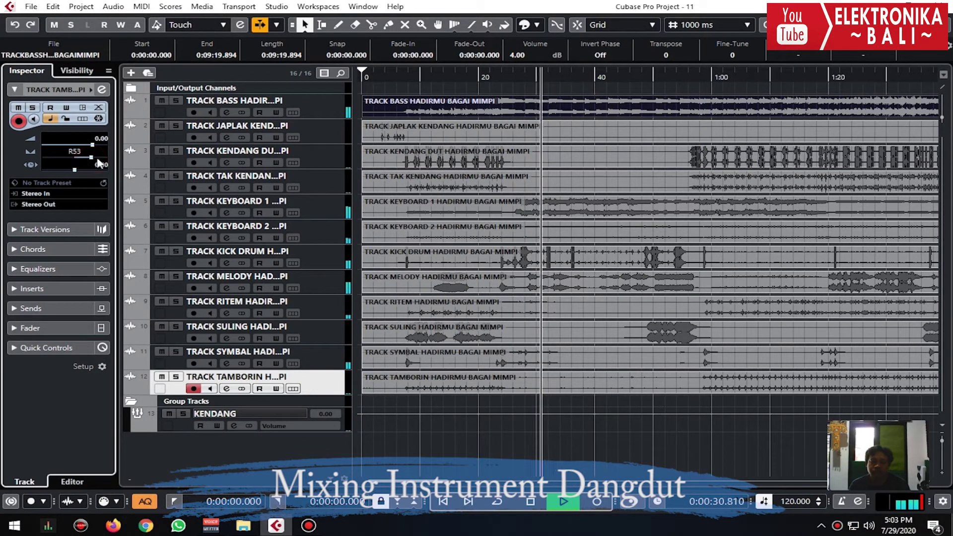
- Pan the Symbal track towards the left
{"action": "left_click", "coordinate": [321, 363]}
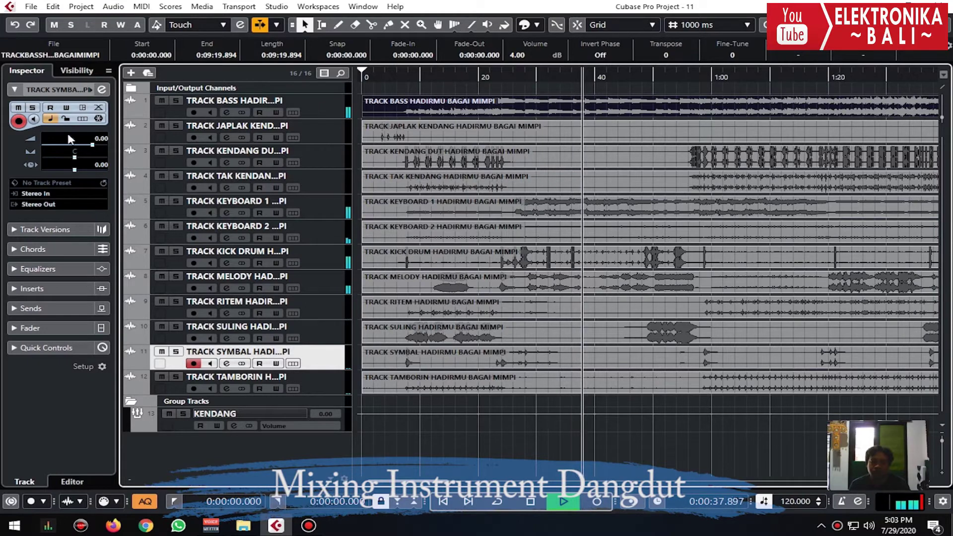
{"action": "left_click", "coordinate": [61, 158]}
- Equalize the Suling track with a 23.0 dB low cut near 120 Hz and a 4.9 dB boost near 4.7 kHz
{"action": "left_click", "coordinate": [658, 80]}
{"action": "left_click", "coordinate": [328, 333]}
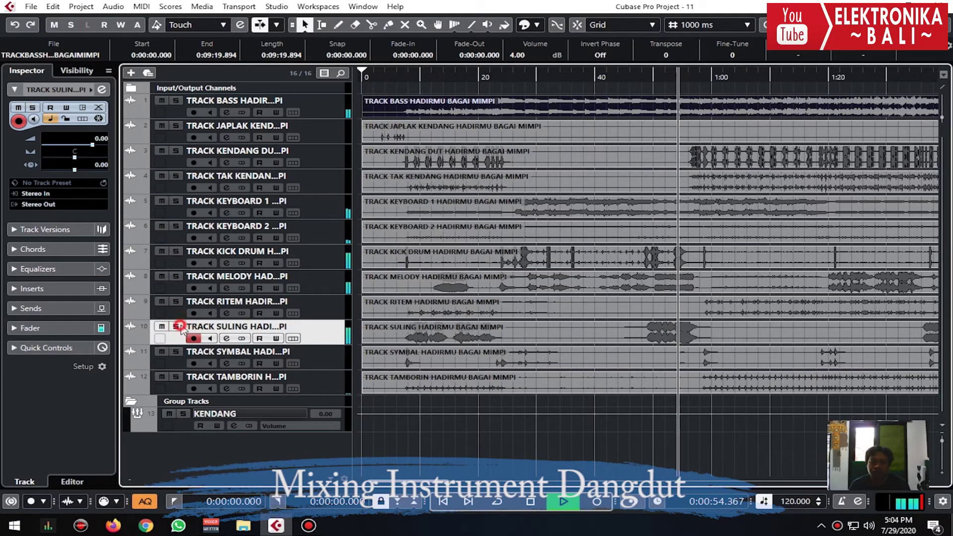
{"action": "left_click", "coordinate": [101, 90]}
{"action": "left_click_drag", "start_coordinate": [344, 382], "coordinate": [382, 445]}
{"action": "left_click_drag", "start_coordinate": [490, 379], "coordinate": [570, 361]}
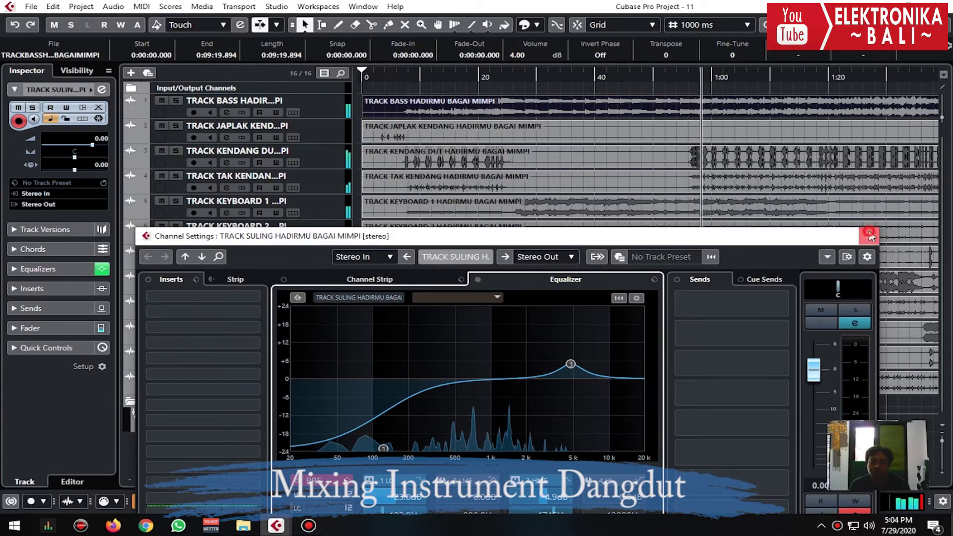
{"action": "left_click", "coordinate": [869, 236]}
- Replay the song from about 0:51 and audition the Melody track briefly in solo
{"action": "left_click", "coordinate": [662, 74]}
{"action": "left_click", "coordinate": [175, 276]}
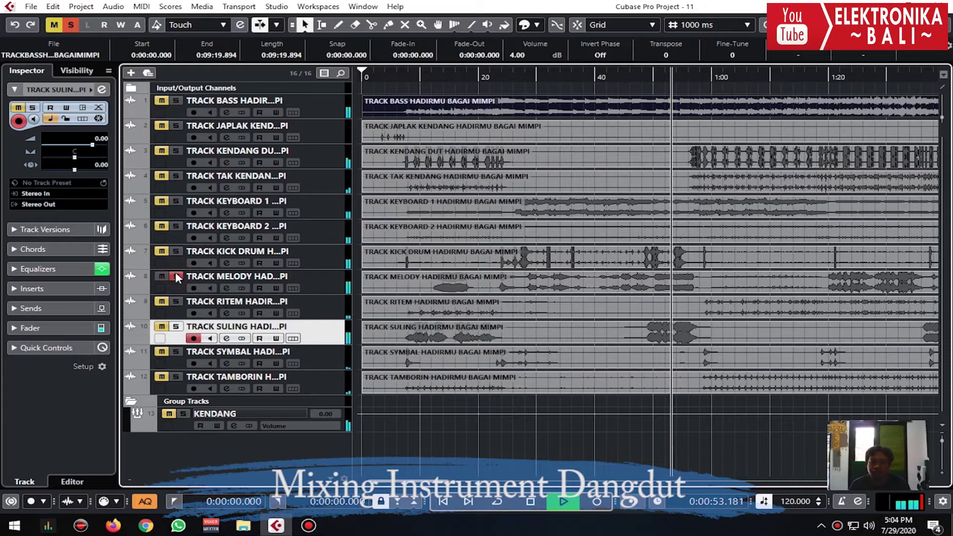
{"action": "left_click", "coordinate": [176, 276]}
- Set the pan of the Kick Drum track to L2
{"action": "left_click", "coordinate": [178, 261]}
{"action": "left_click", "coordinate": [78, 156]}
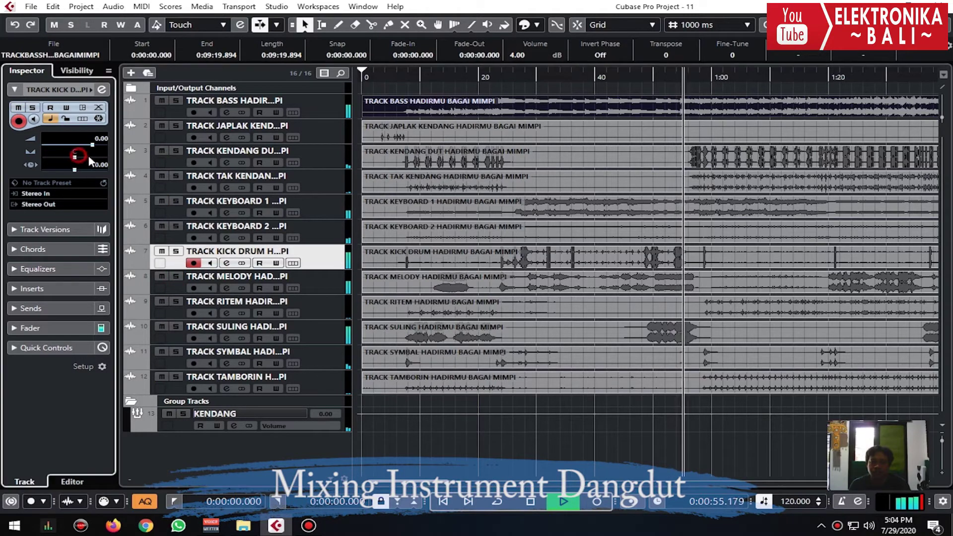
{"action": "left_click_drag", "start_coordinate": [86, 155], "coordinate": [74, 159]}
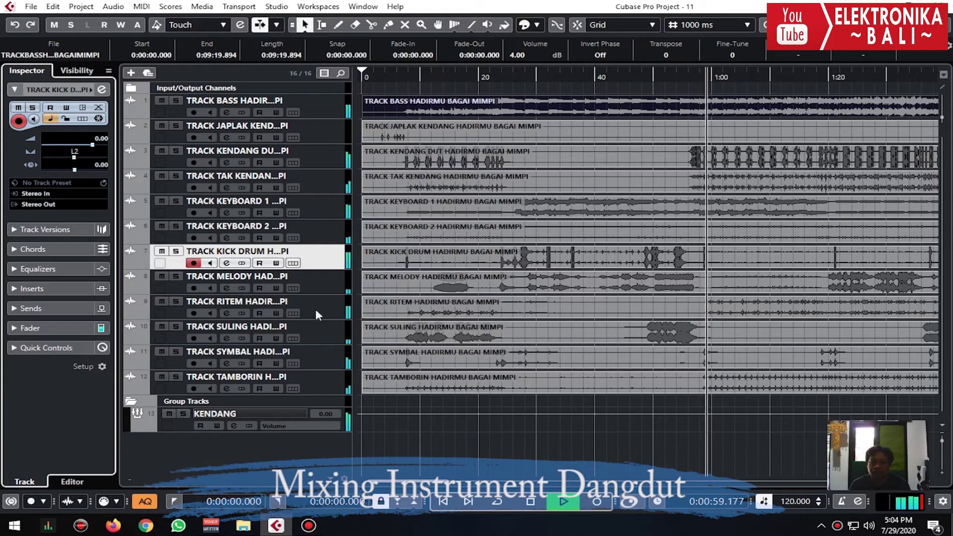
- Solo the Ritem track and duplicate it
{"action": "left_click", "coordinate": [176, 302]}
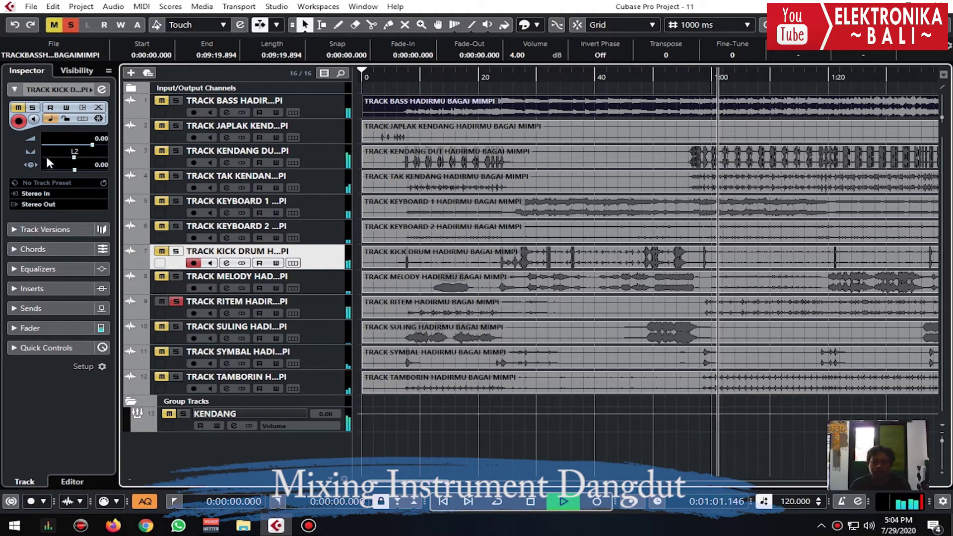
{"action": "right_click", "coordinate": [328, 306]}
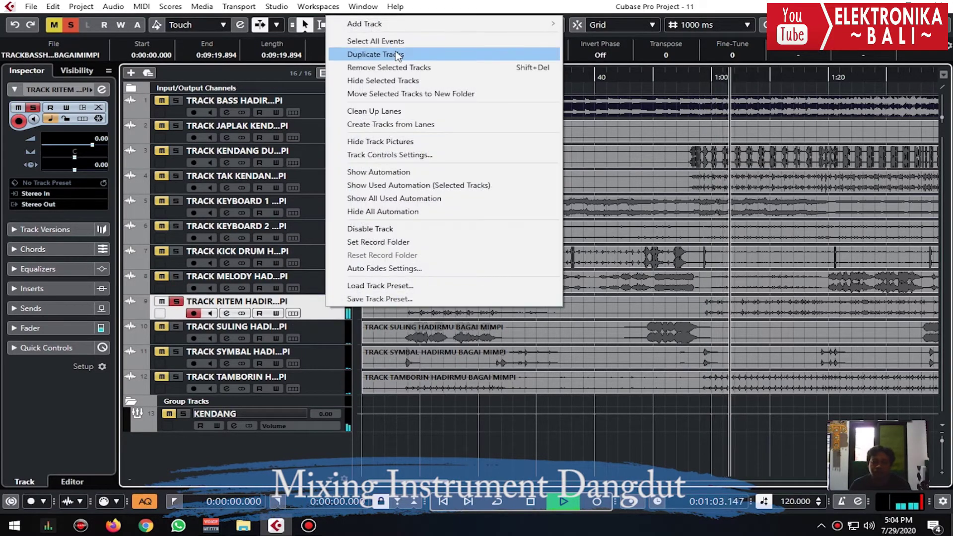
{"action": "left_click", "coordinate": [377, 54]}
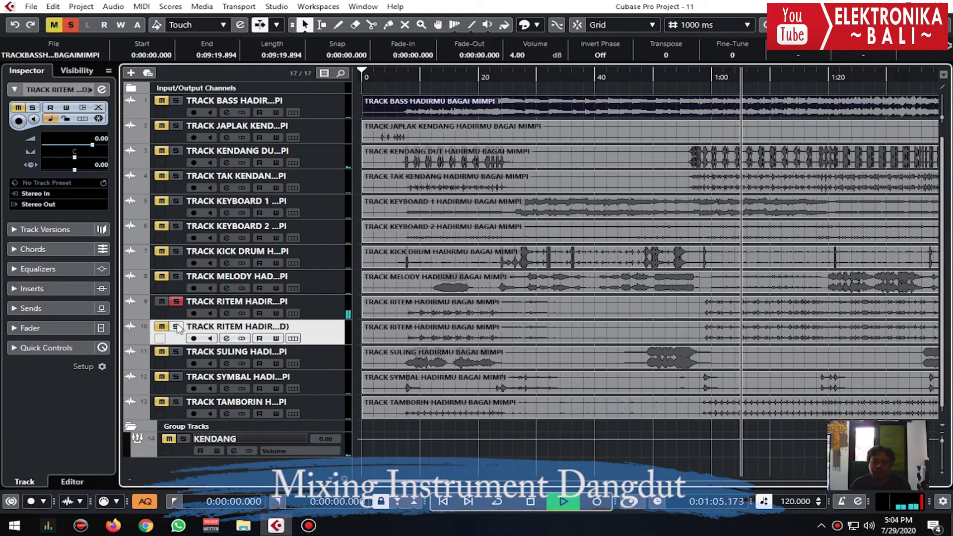
- Pan the original Ritem track fully left and its duplicate fully right, giving the duplicate a track delay of 25 ms
{"action": "left_click", "coordinate": [308, 314]}
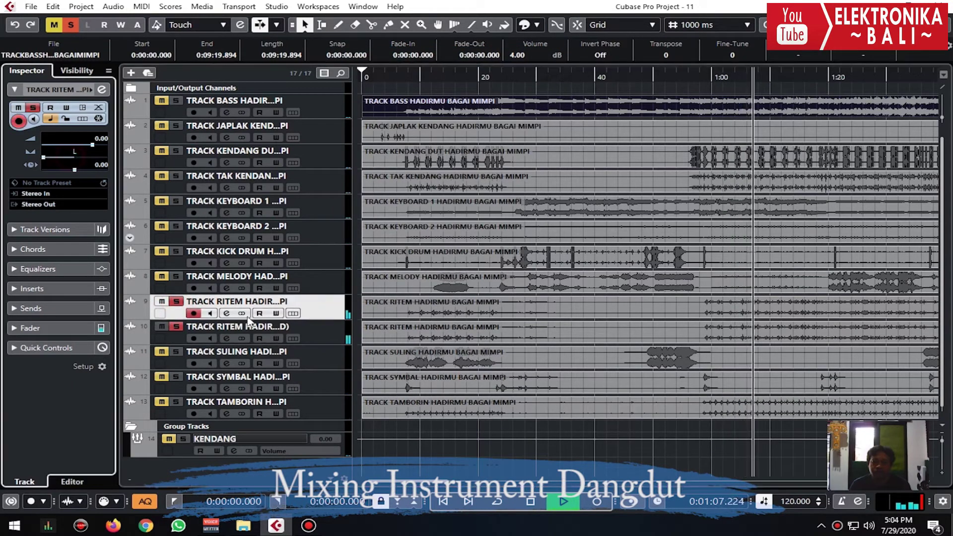
{"action": "left_click", "coordinate": [314, 327]}
{"action": "left_click_drag", "start_coordinate": [79, 164], "coordinate": [105, 162]}
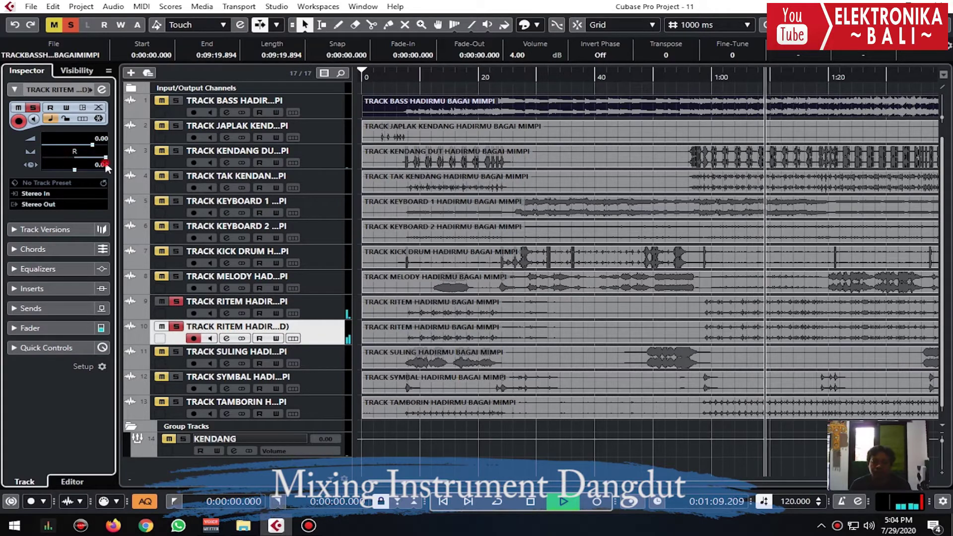
{"action": "type", "text": "25"}
{"action": "key", "text": "Return"}
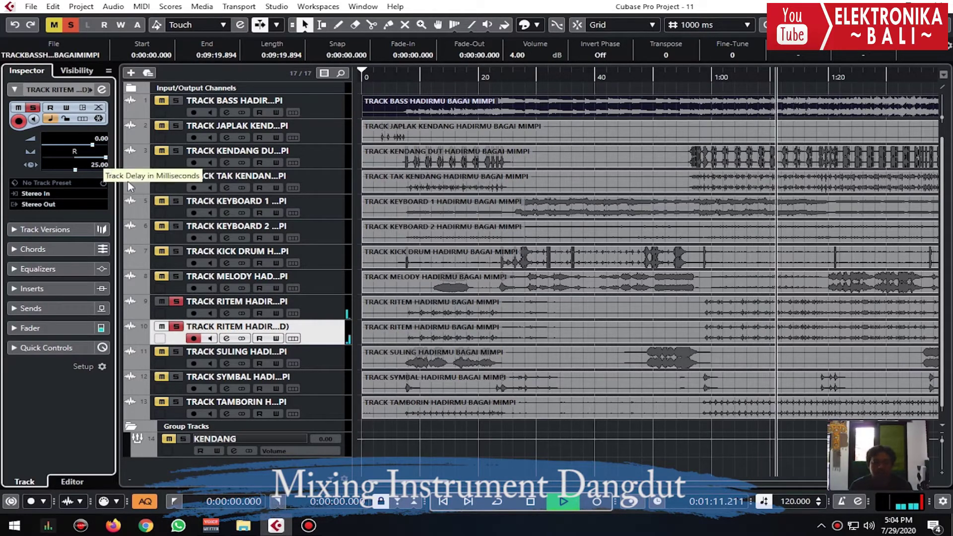
- Take both Ritem tracks out of solo so the full mix plays
{"action": "left_click", "coordinate": [176, 326]}
{"action": "left_click", "coordinate": [258, 281]}
{"action": "left_click", "coordinate": [176, 301]}
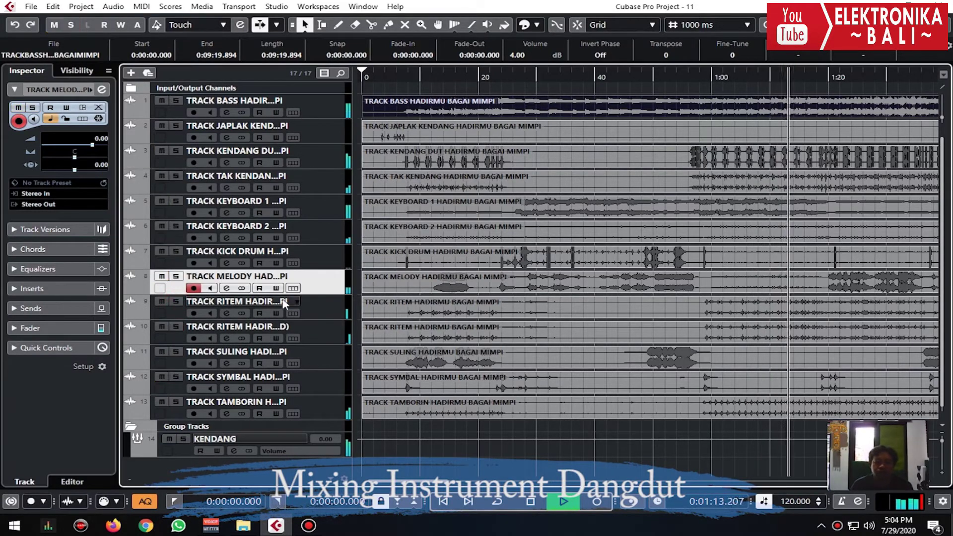
- Insert the Helix Native plug-in in the first insert slot of the duplicated Ritem track
{"action": "left_click", "coordinate": [311, 306]}
{"action": "left_click", "coordinate": [321, 329]}
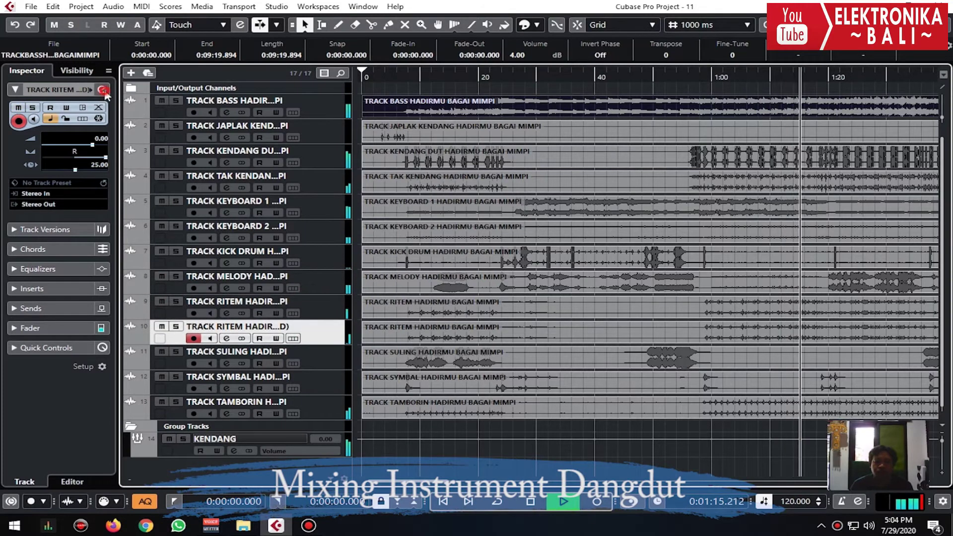
{"action": "left_click", "coordinate": [226, 338]}
{"action": "left_click", "coordinate": [218, 297]}
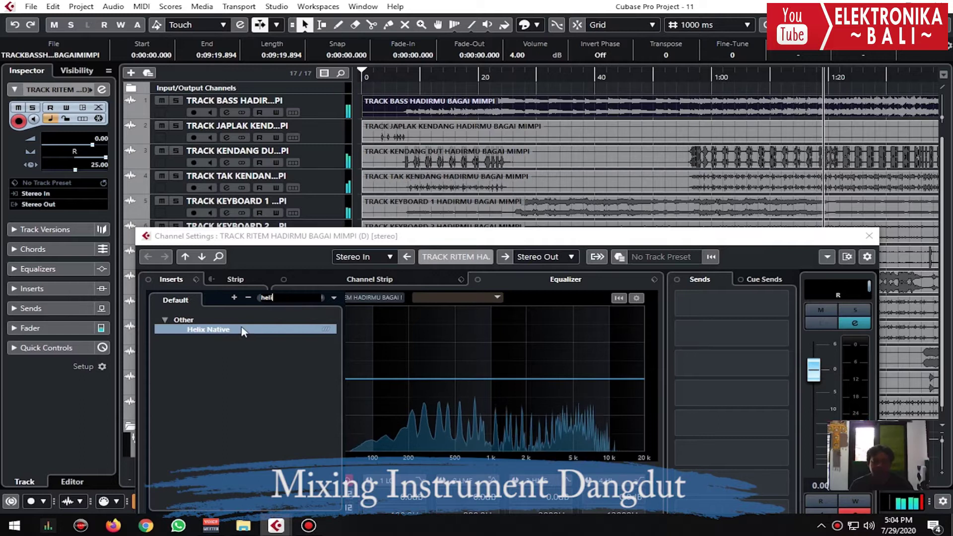
{"action": "left_click", "coordinate": [228, 330]}
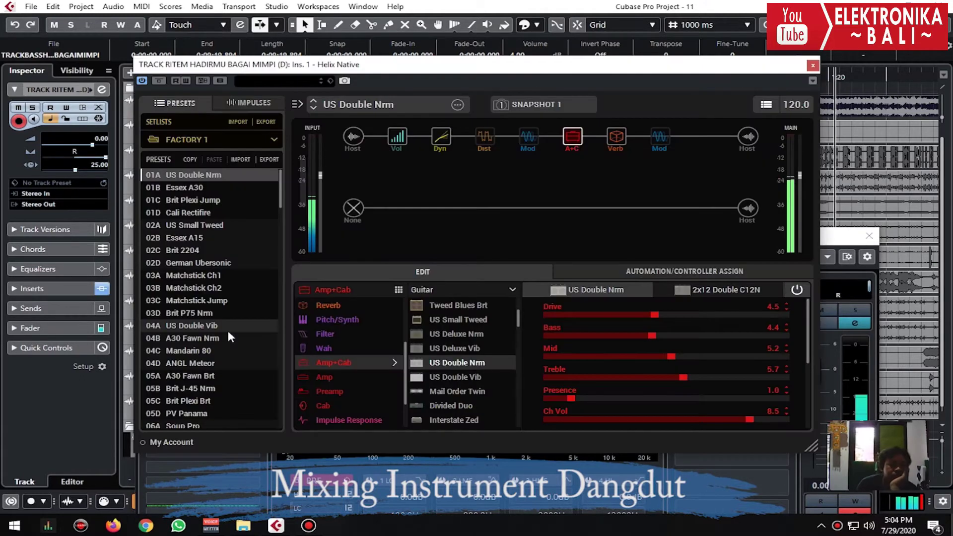
- Audition the Factory 1 amp presets in Helix Native and load A30 Fawn Nrm for the duplicated Ritem track
{"action": "left_click", "coordinate": [191, 212]}
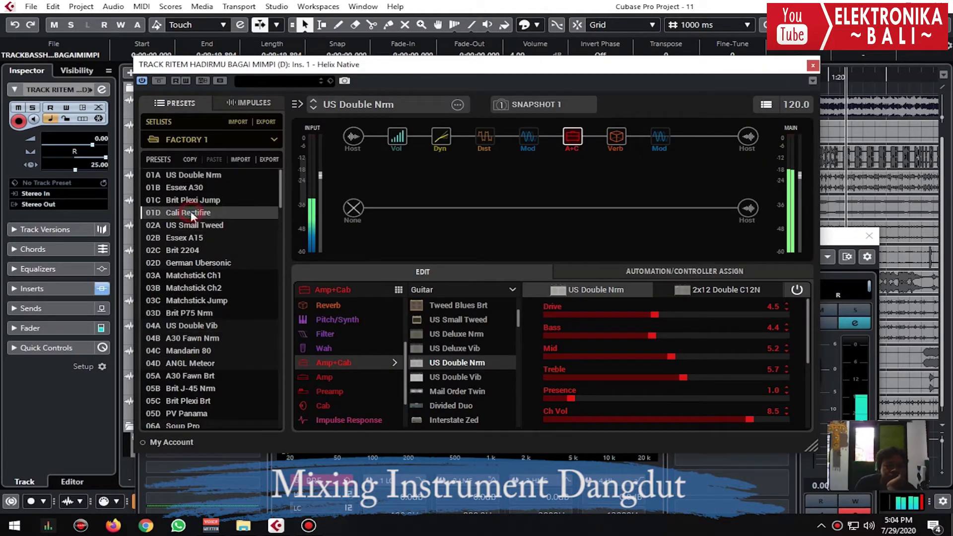
{"action": "left_click", "coordinate": [195, 200]}
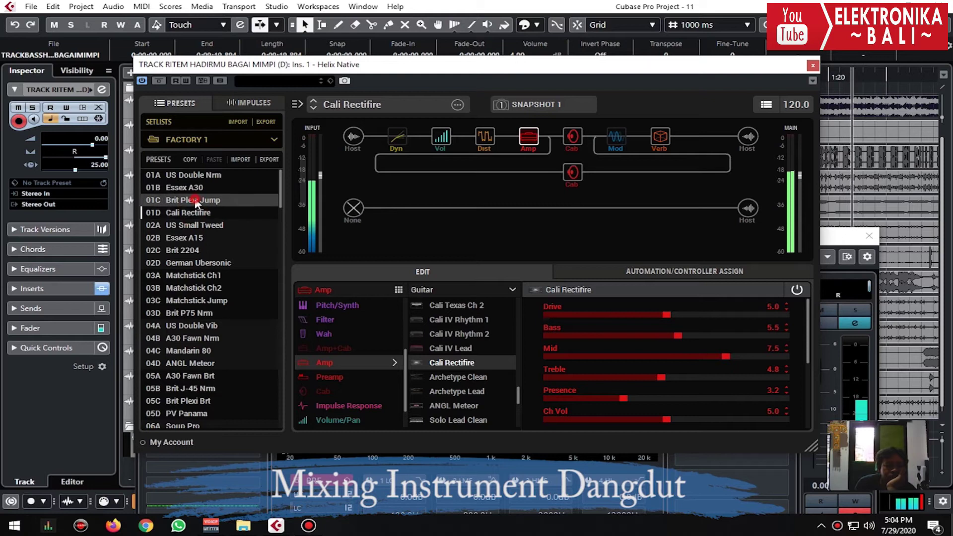
{"action": "left_click", "coordinate": [185, 225]}
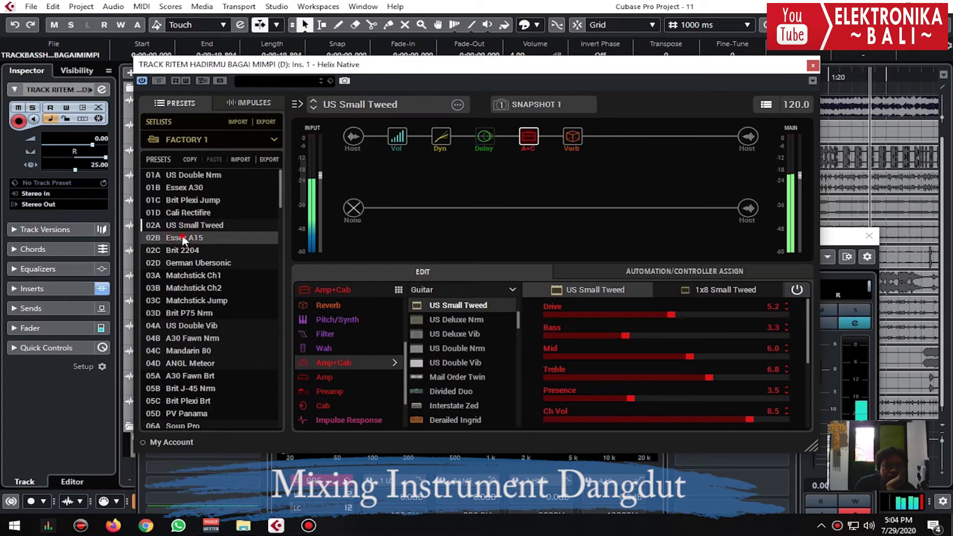
{"action": "left_click", "coordinate": [181, 236]}
{"action": "left_click", "coordinate": [181, 250]}
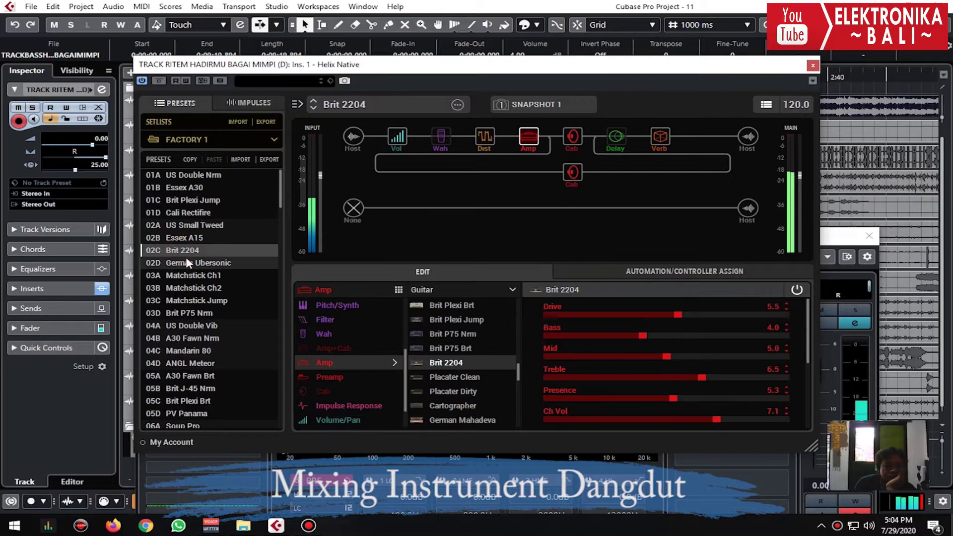
{"action": "left_click", "coordinate": [188, 262]}
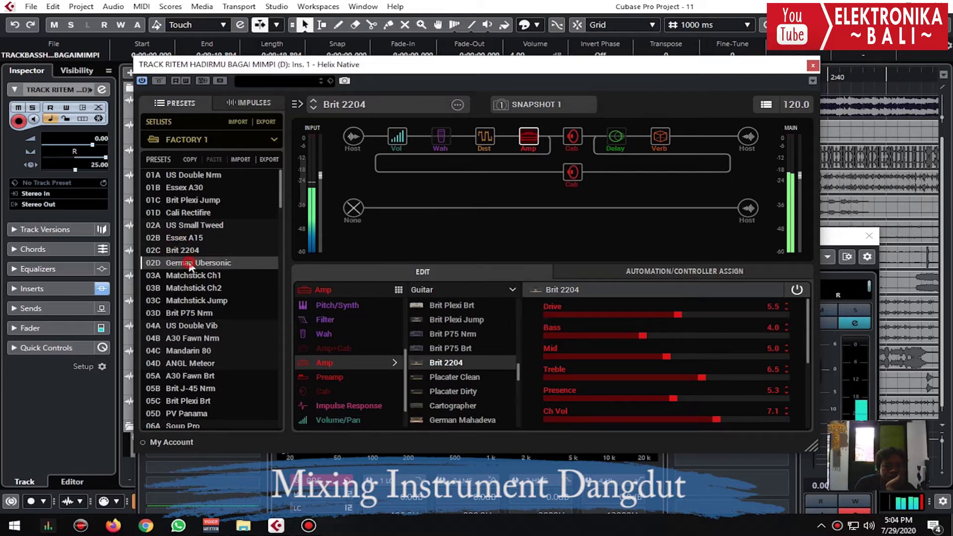
{"action": "left_click", "coordinate": [192, 288]}
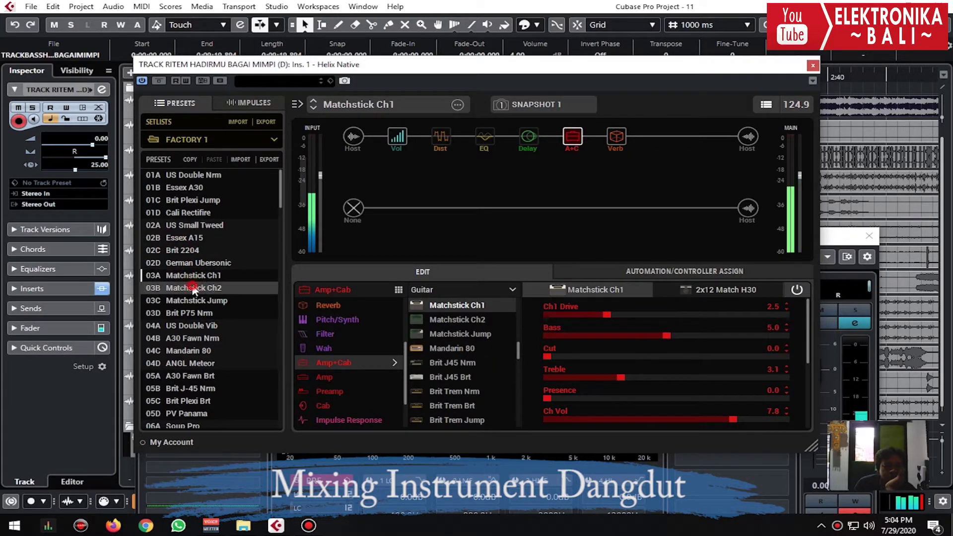
{"action": "left_click", "coordinate": [195, 326]}
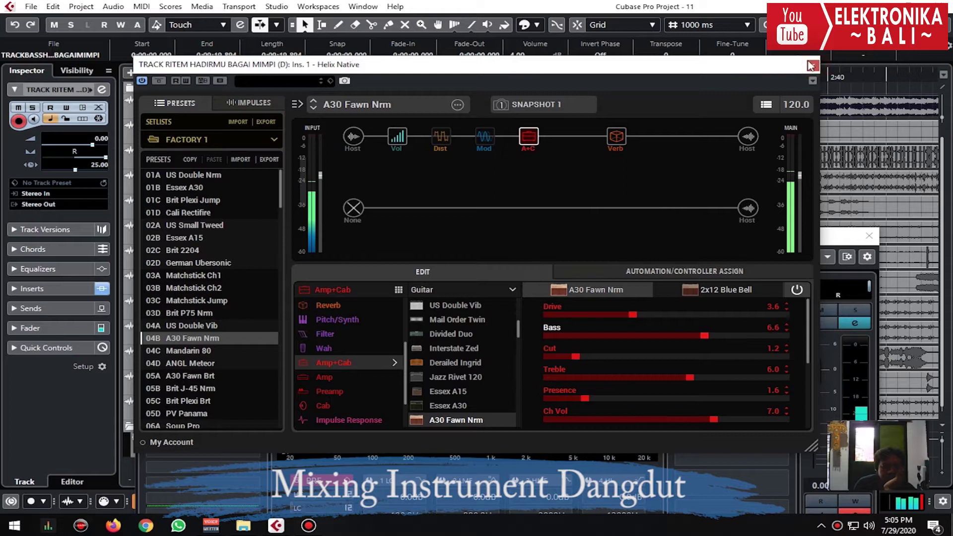
{"action": "left_click", "coordinate": [811, 65]}
- Boost the low mids in the duplicated Ritem track's equalizer and disarm the track for recording
{"action": "left_click_drag", "start_coordinate": [437, 368], "coordinate": [412, 361]}
{"action": "key", "text": "e"}
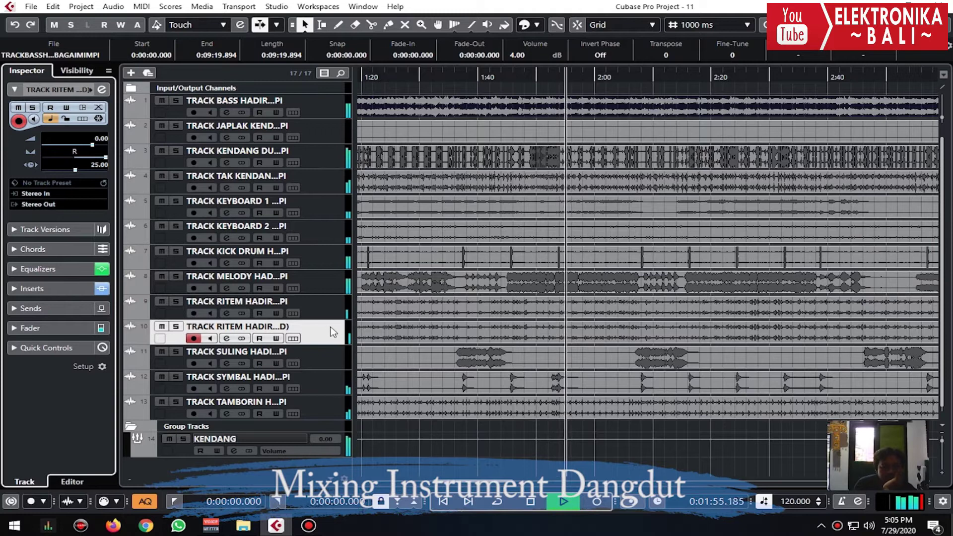
{"action": "left_click", "coordinate": [195, 338]}
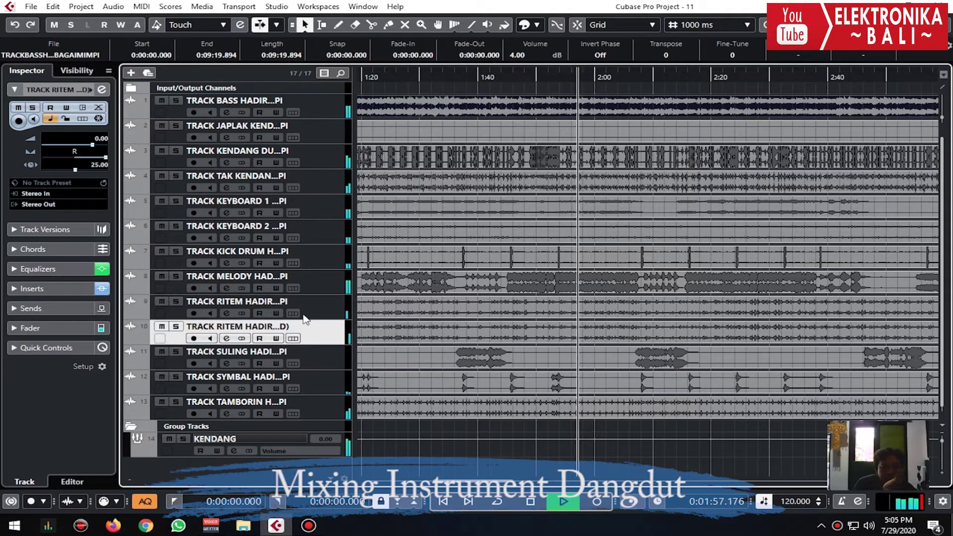
- Raise the Keyboard 1 audio event's volume to 3.00 dB
{"action": "left_click", "coordinate": [319, 198]}
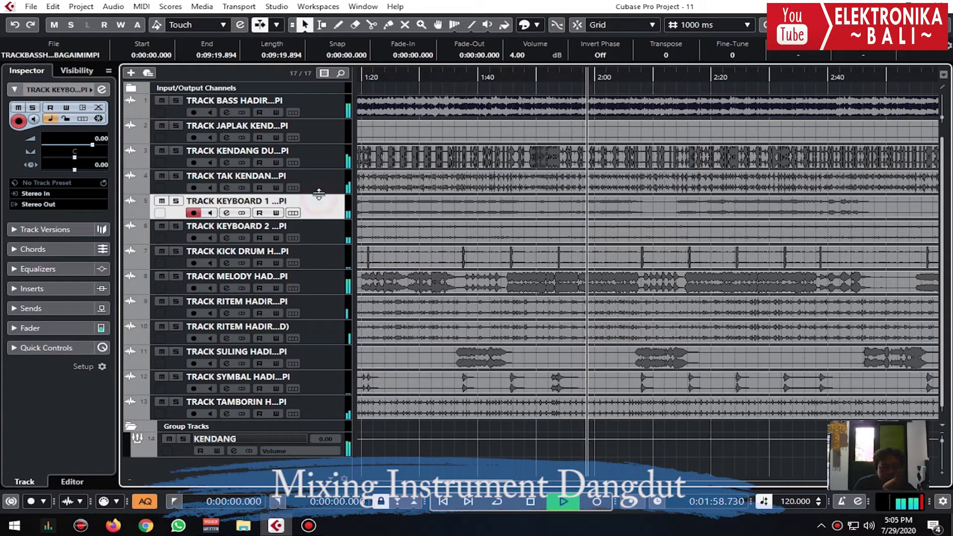
{"action": "left_click", "coordinate": [451, 209]}
{"action": "scroll", "coordinate": [525, 58], "scroll_direction": "up", "scroll_amount": 3}
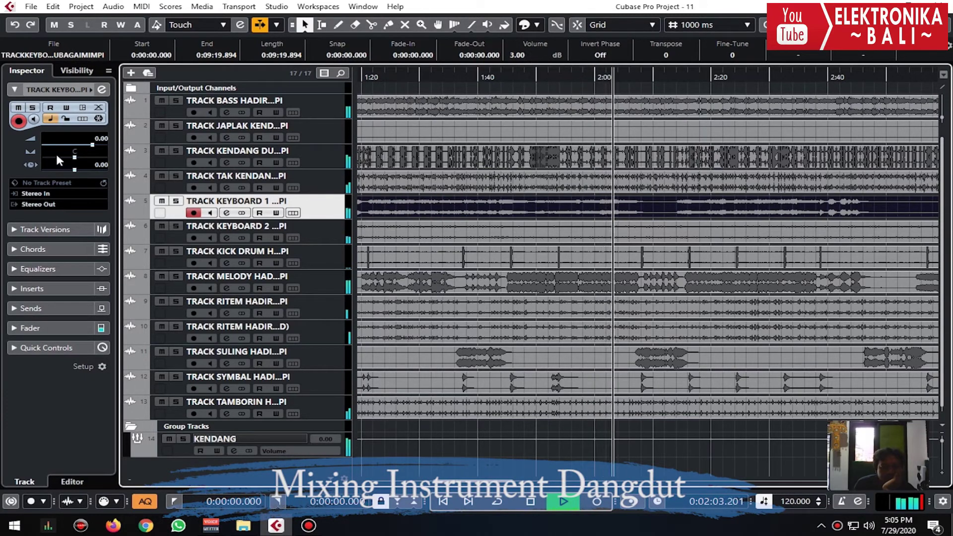
- Pan the Keyboard 2 track to R53 and raise its audio event's volume to 10.00 dB, checking it briefly in solo
{"action": "left_click", "coordinate": [312, 227]}
{"action": "left_click", "coordinate": [92, 158]}
{"action": "left_click", "coordinate": [542, 233]}
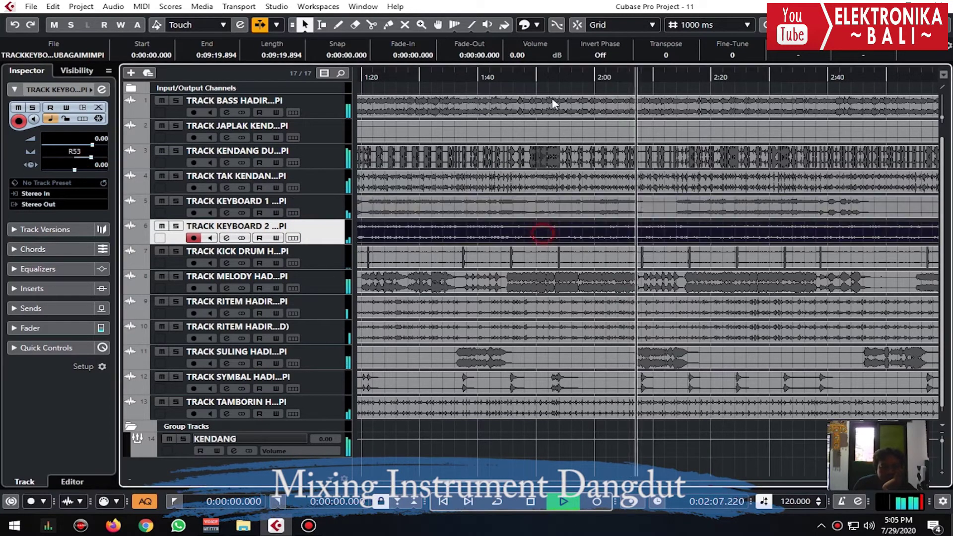
{"action": "scroll", "coordinate": [521, 57], "scroll_direction": "up", "scroll_amount": 10}
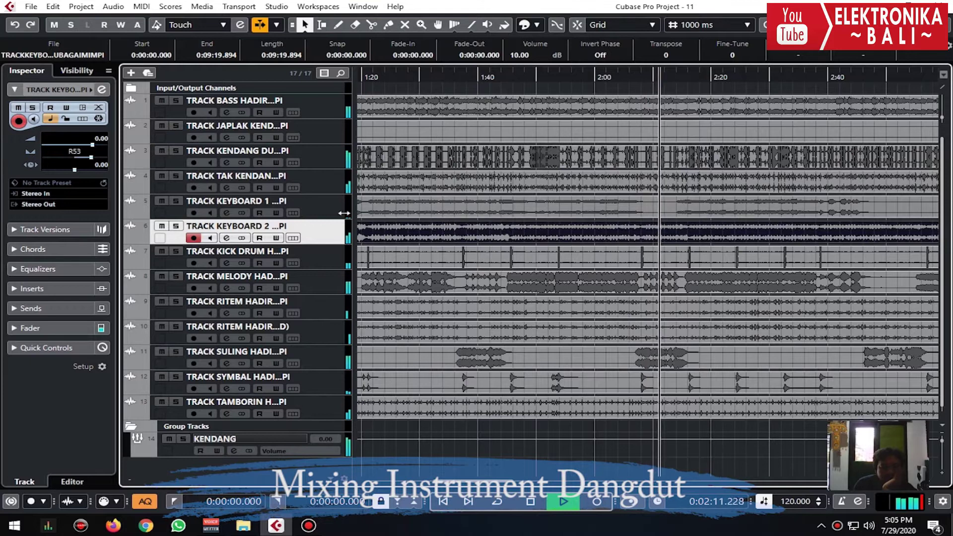
{"action": "left_click", "coordinate": [177, 226]}
{"action": "left_click", "coordinate": [176, 226]}
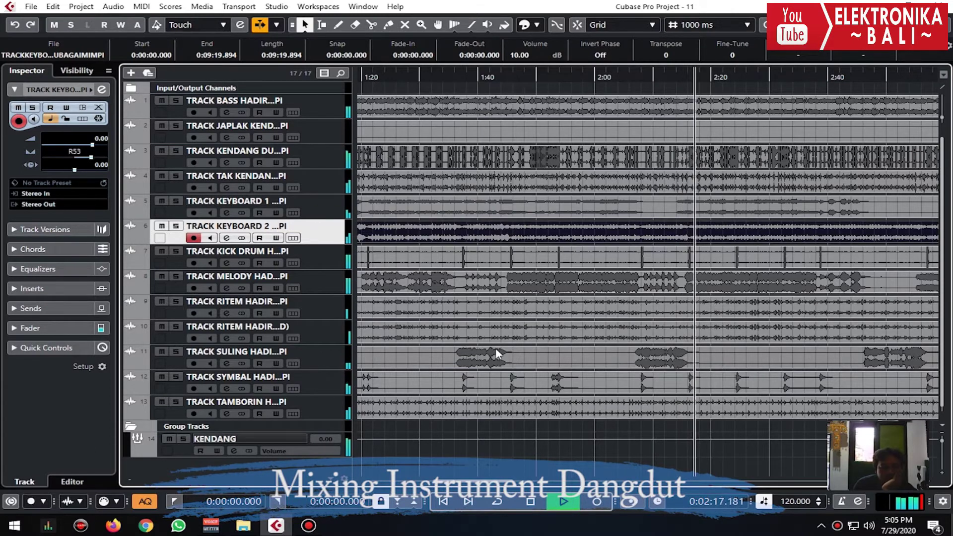
- Boost the Melody track by 4.9 dB near 4.6 kHz in the equalizer and lower its level to -4.95 dB
{"action": "left_click", "coordinate": [333, 279]}
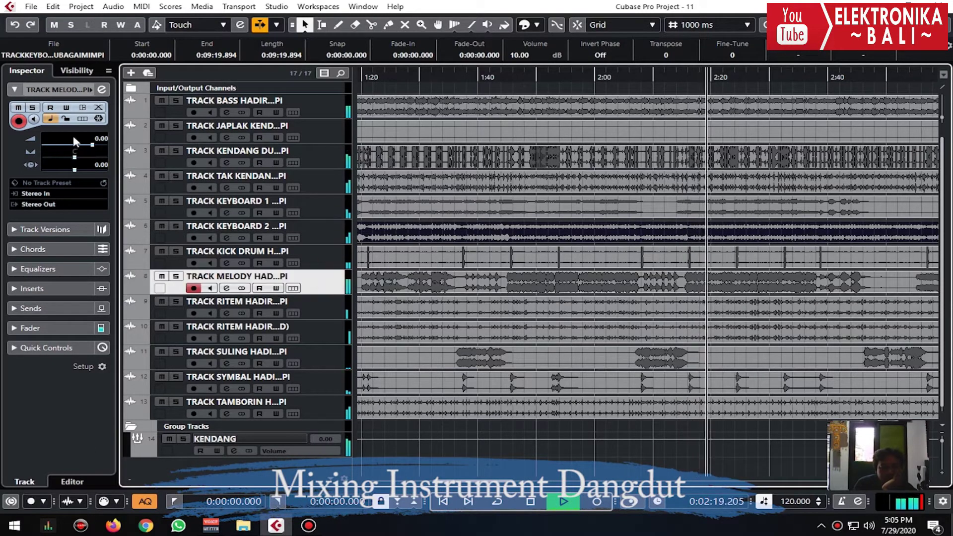
{"action": "left_click", "coordinate": [102, 91]}
{"action": "left_click_drag", "start_coordinate": [504, 366], "coordinate": [568, 363]}
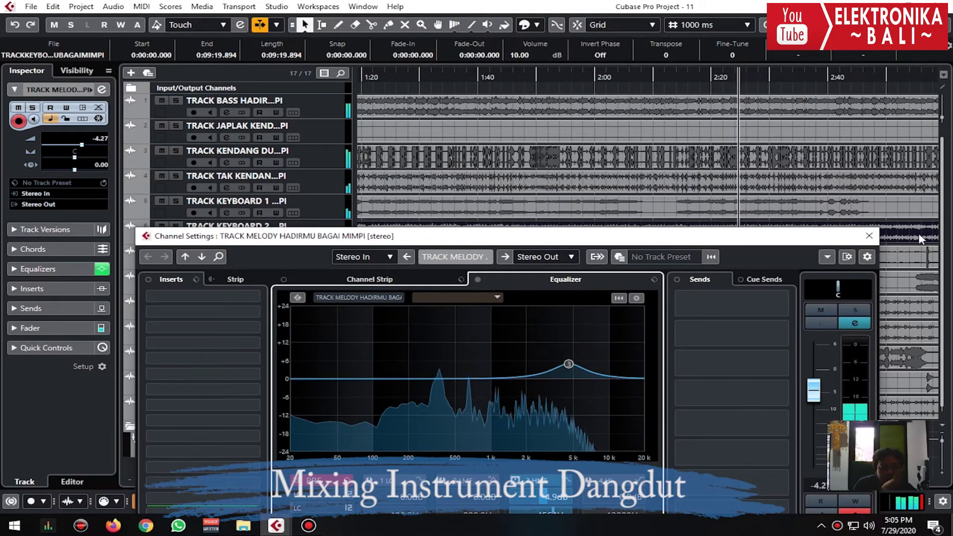
{"action": "left_click", "coordinate": [868, 236]}
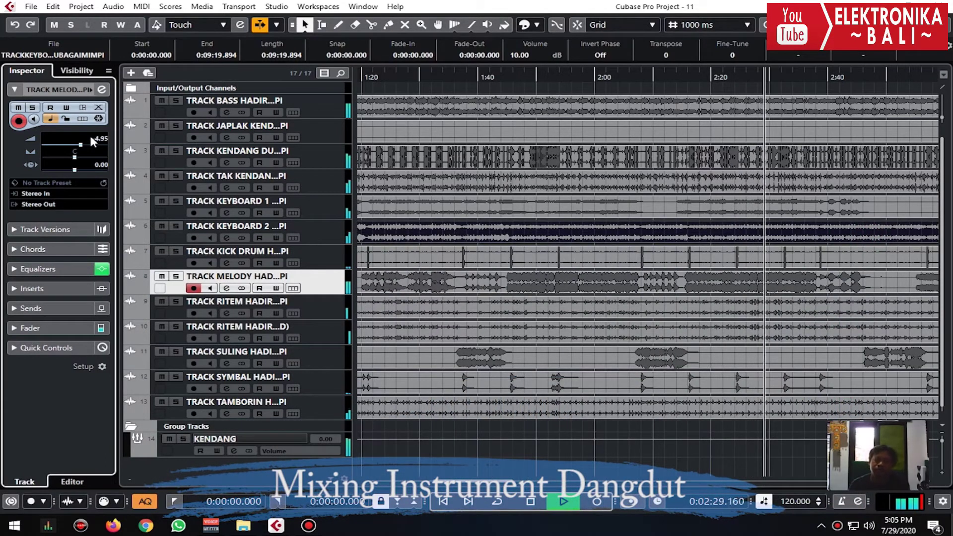
- Boost the Kick Drum track's lows near 55 Hz and cut its highs near 5 kHz in the channel equalizer
{"action": "left_click", "coordinate": [320, 265]}
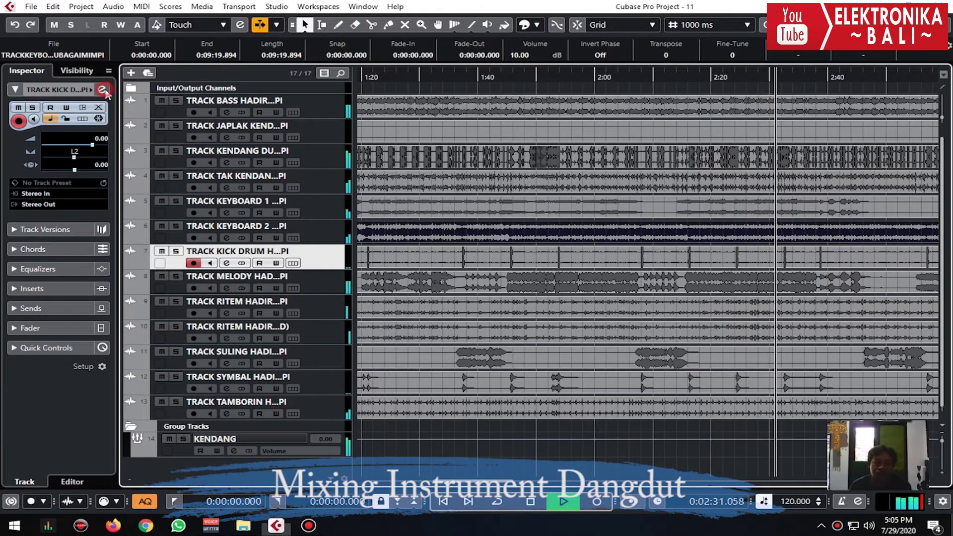
{"action": "left_click", "coordinate": [102, 90]}
{"action": "left_click_drag", "start_coordinate": [312, 385], "coordinate": [341, 341]}
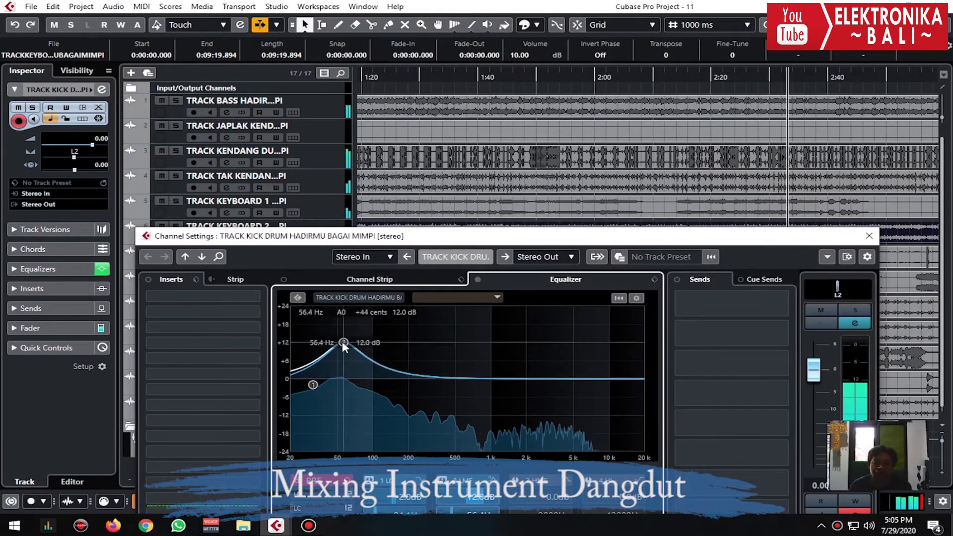
{"action": "left_click_drag", "start_coordinate": [546, 384], "coordinate": [574, 405]}
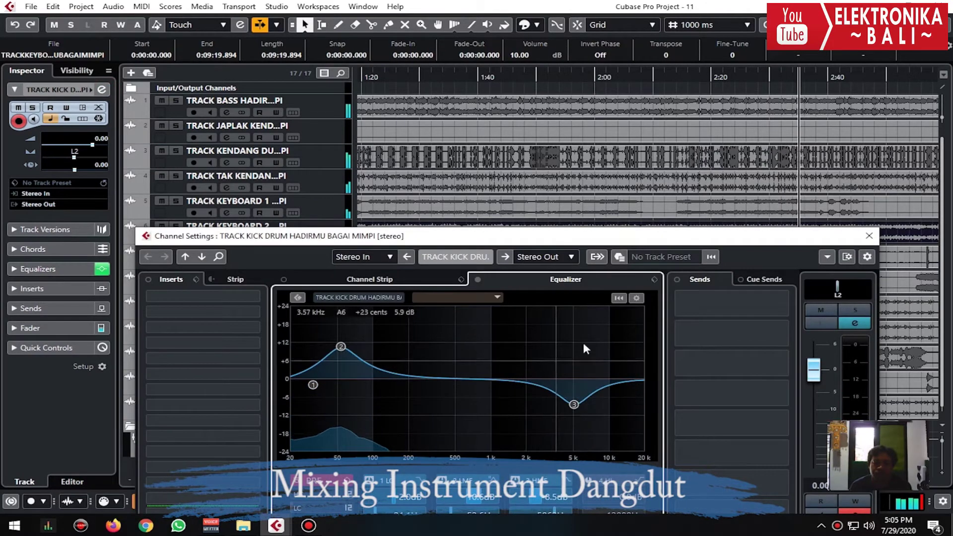
- Insert FabFilter Pro-C 2 on the Kick Drum track and set its threshold to -23.46 dB while replaying the passage
{"action": "left_click", "coordinate": [243, 293]}
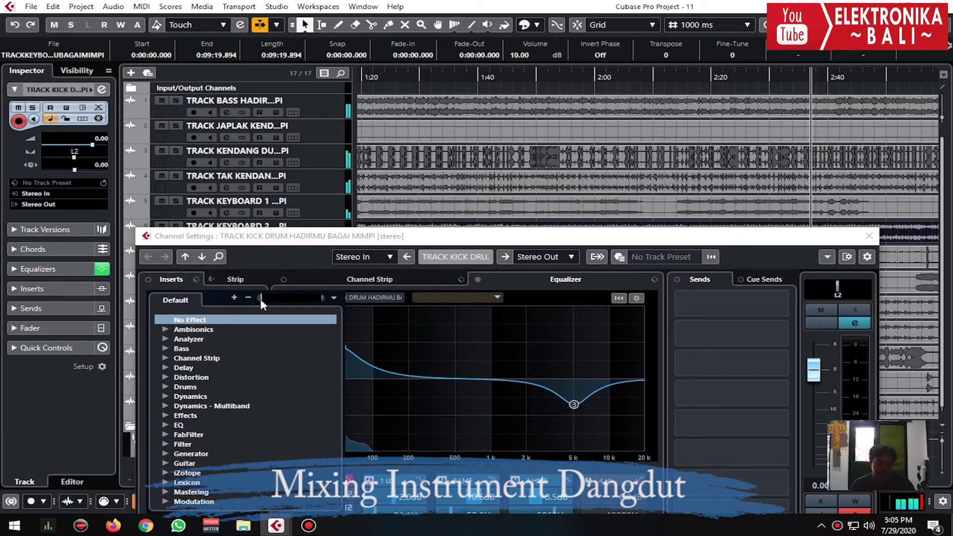
{"action": "type", "text": "fab"}
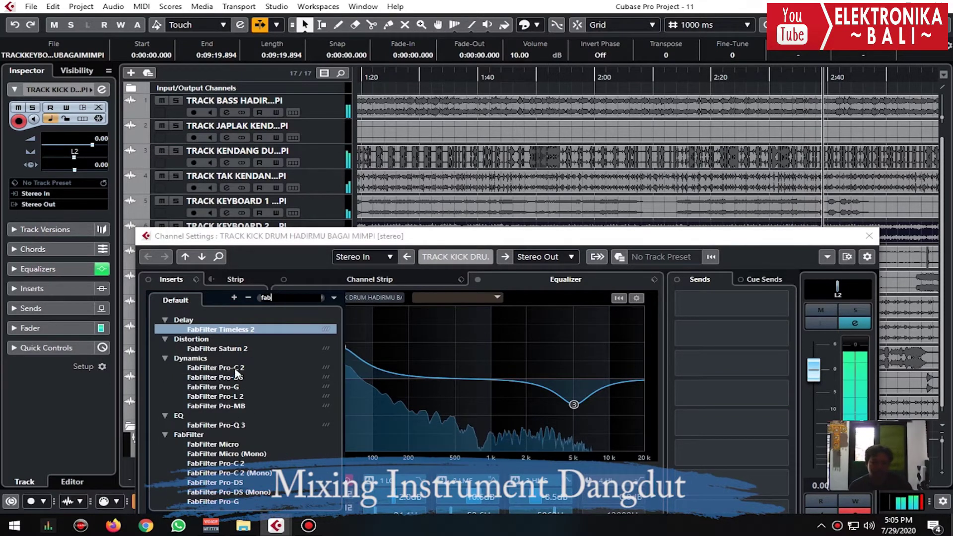
{"action": "left_click", "coordinate": [215, 367]}
{"action": "left_click_drag", "start_coordinate": [270, 315], "coordinate": [268, 326]}
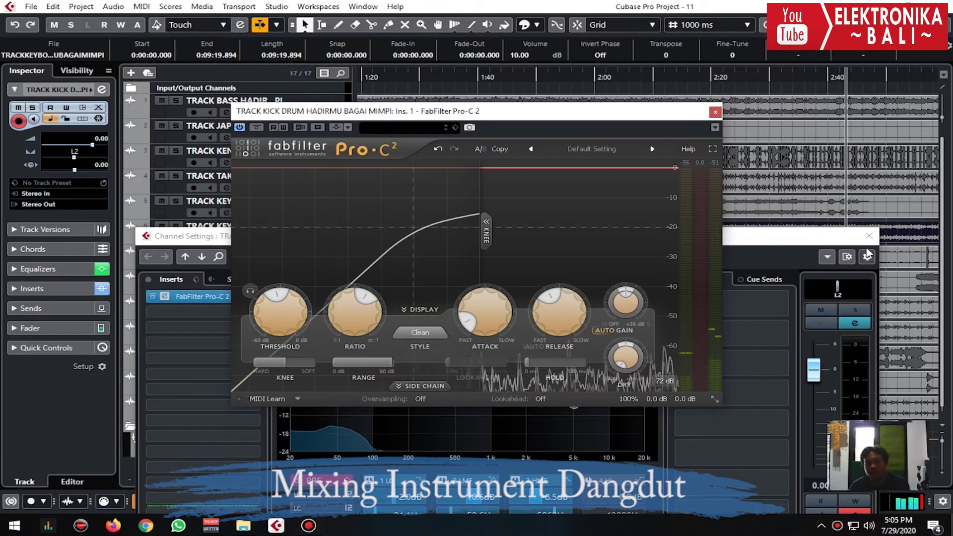
{"action": "left_click", "coordinate": [868, 236]}
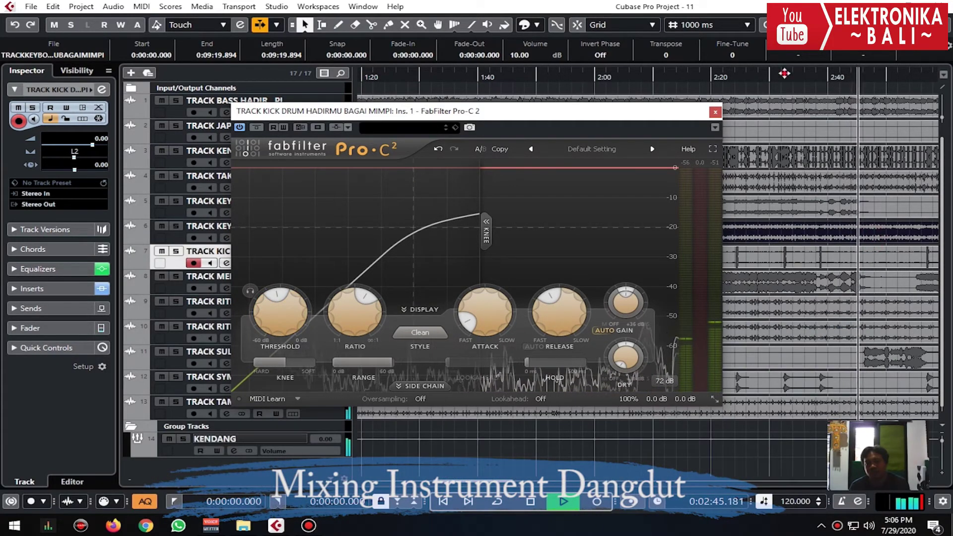
{"action": "left_click", "coordinate": [779, 74]}
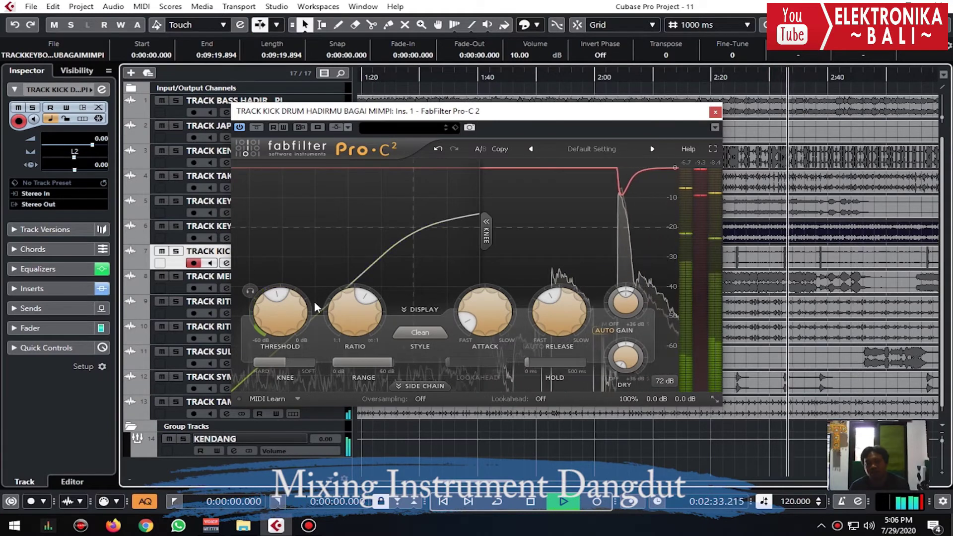
{"action": "left_click_drag", "start_coordinate": [285, 318], "coordinate": [285, 312]}
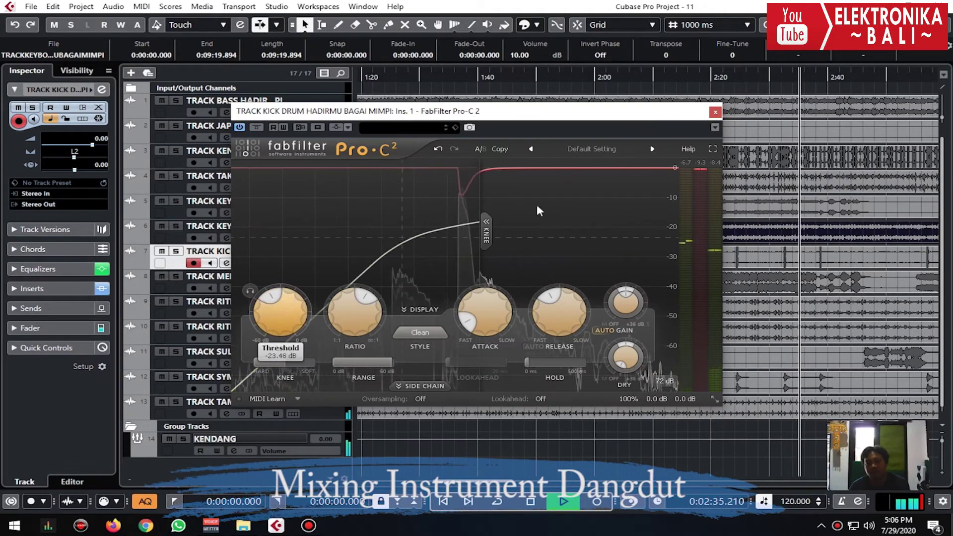
{"action": "left_click", "coordinate": [715, 112]}
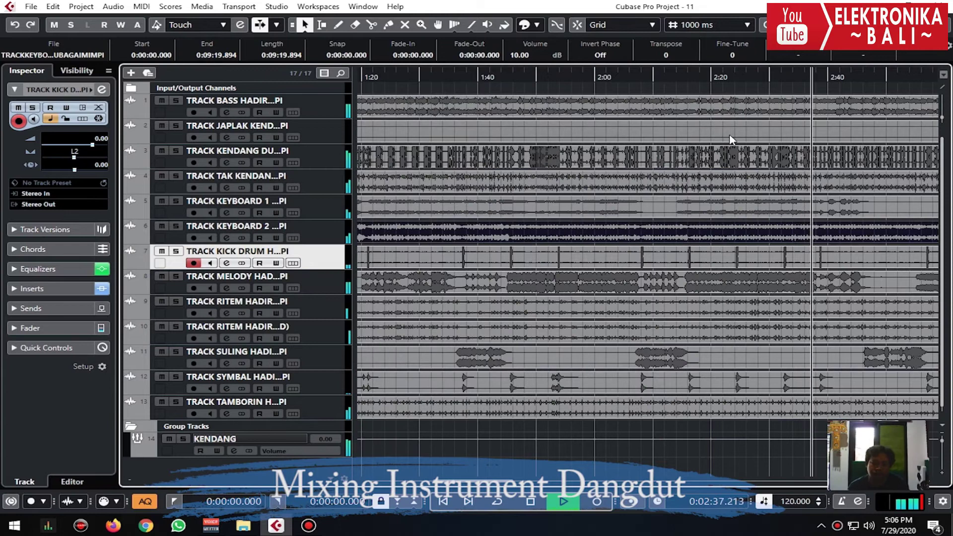
- Insert FabFilter Pro-C 2 (Mono) as the first insert effect on the Melody track
{"action": "left_click", "coordinate": [317, 283]}
{"action": "left_click", "coordinate": [101, 89]}
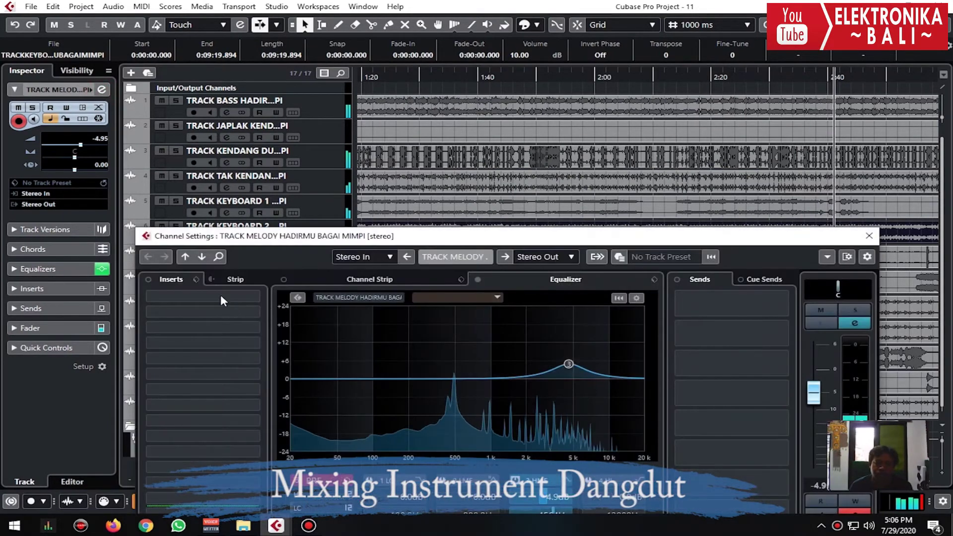
{"action": "left_click", "coordinate": [288, 300]}
{"action": "type", "text": "fab c"}
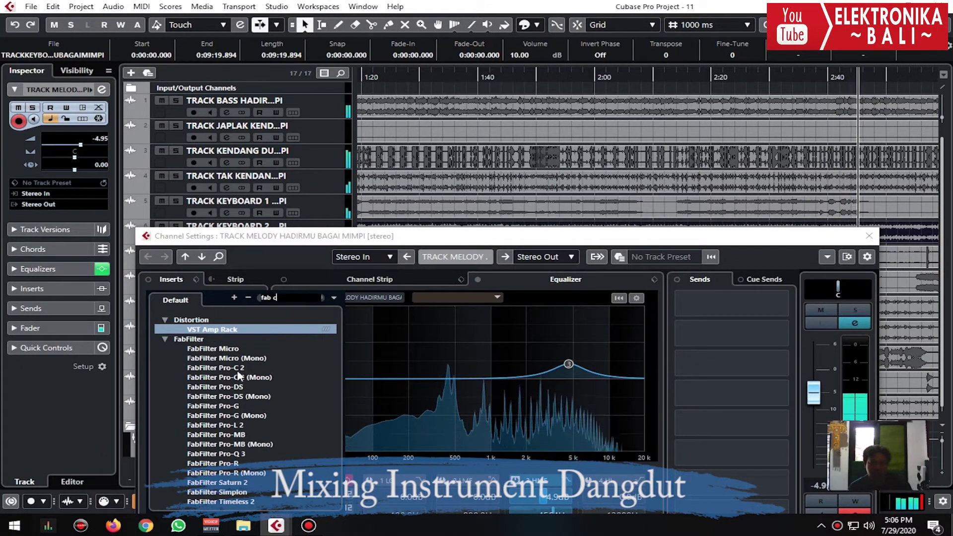
{"action": "key", "text": "Escape"}
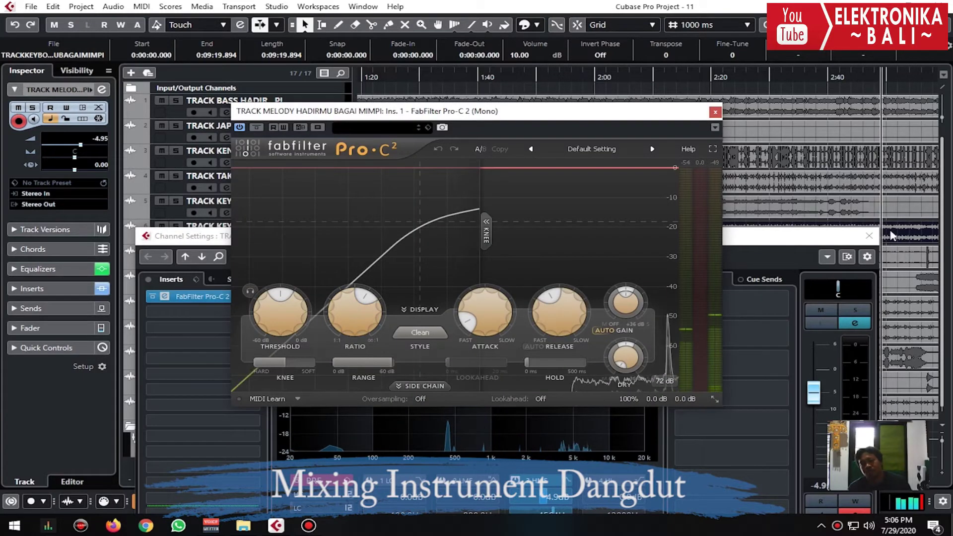
{"action": "left_click", "coordinate": [870, 237]}
- Set the Melody compressor's threshold to -33.58 dB, reduce its ratio, lengthen its attack and shorten its release
{"action": "left_click_drag", "start_coordinate": [639, 111], "coordinate": [629, 61]}
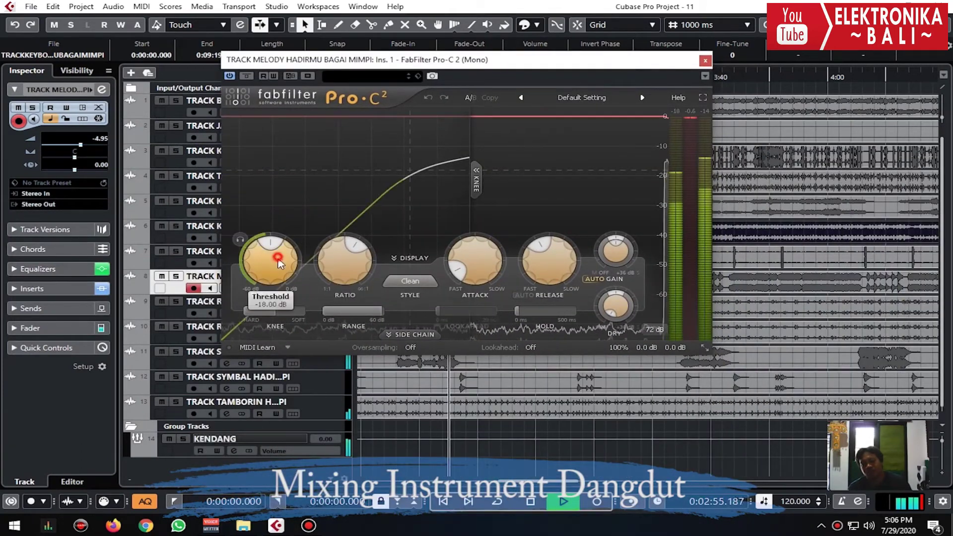
{"action": "left_click_drag", "start_coordinate": [270, 287], "coordinate": [270, 294]}
{"action": "mouse_move", "coordinate": [341, 259]}
{"action": "left_mouse_down"}
{"action": "mouse_move", "coordinate": [338, 242]}
{"action": "mouse_move", "coordinate": [339, 272]}
{"action": "left_mouse_up"}
{"action": "left_click_drag", "start_coordinate": [473, 260], "coordinate": [522, 251]}
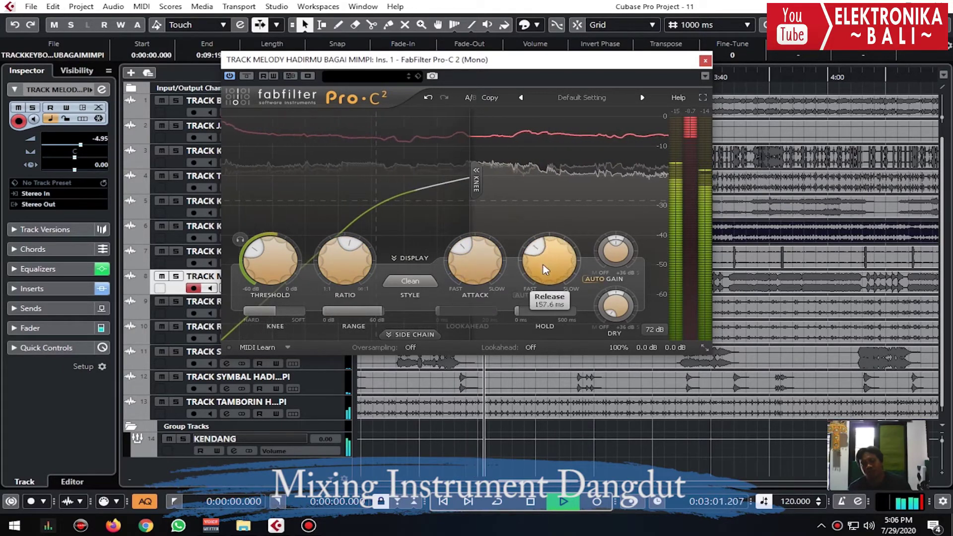
{"action": "mouse_move", "coordinate": [257, 257]}
{"action": "left_mouse_down"}
{"action": "mouse_move", "coordinate": [263, 243]}
{"action": "mouse_move", "coordinate": [264, 259]}
{"action": "left_mouse_up"}
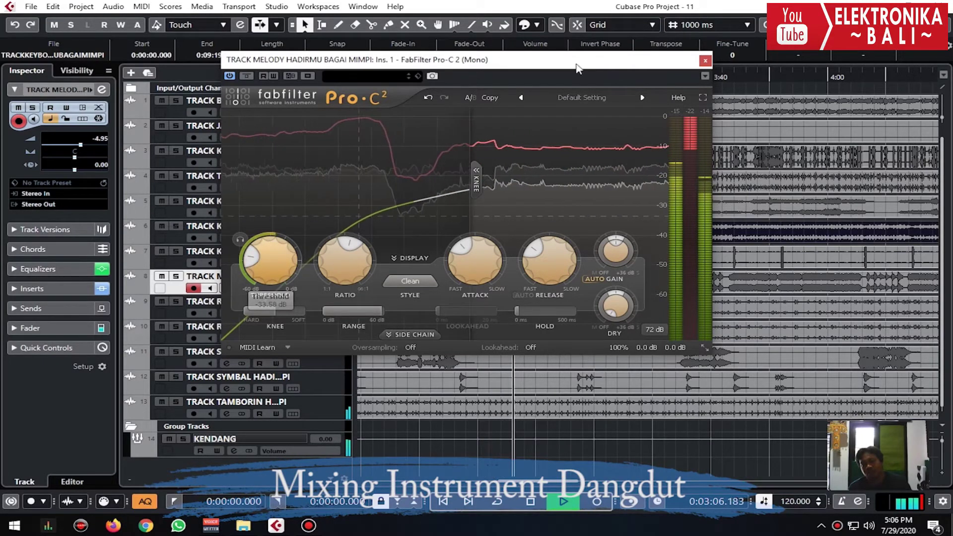
{"action": "left_click", "coordinate": [705, 60]}
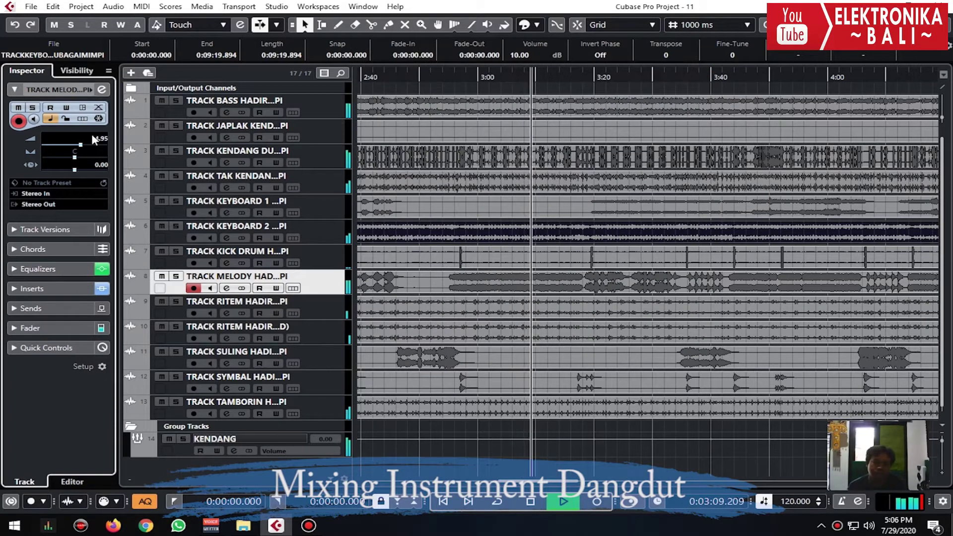
- Cut the lows and shift the high boost upward in the Melody track's equalizer, and lower its level to -6.68 dB, checking in solo
{"action": "left_click", "coordinate": [103, 90]}
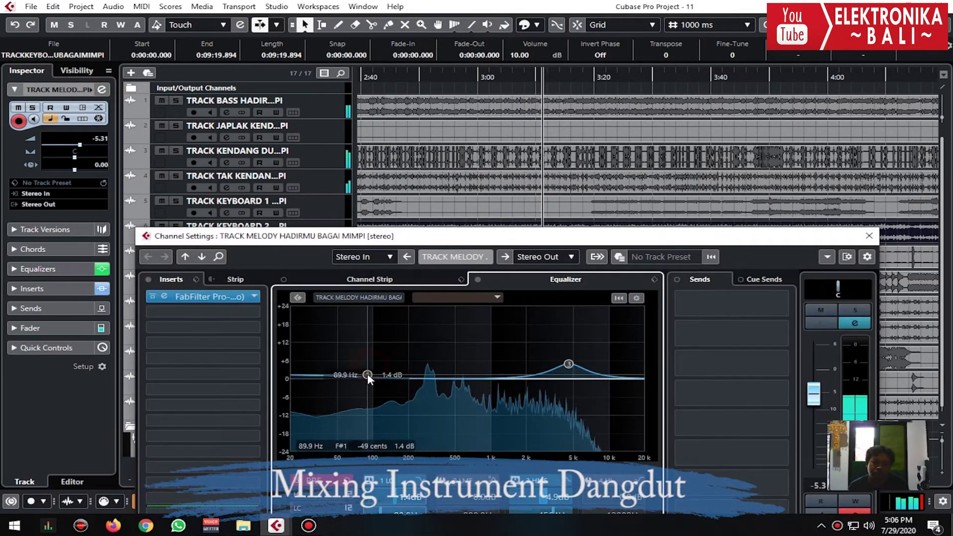
{"action": "left_click_drag", "start_coordinate": [333, 417], "coordinate": [340, 416]}
{"action": "left_click_drag", "start_coordinate": [568, 365], "coordinate": [593, 362]}
{"action": "left_click", "coordinate": [869, 236]}
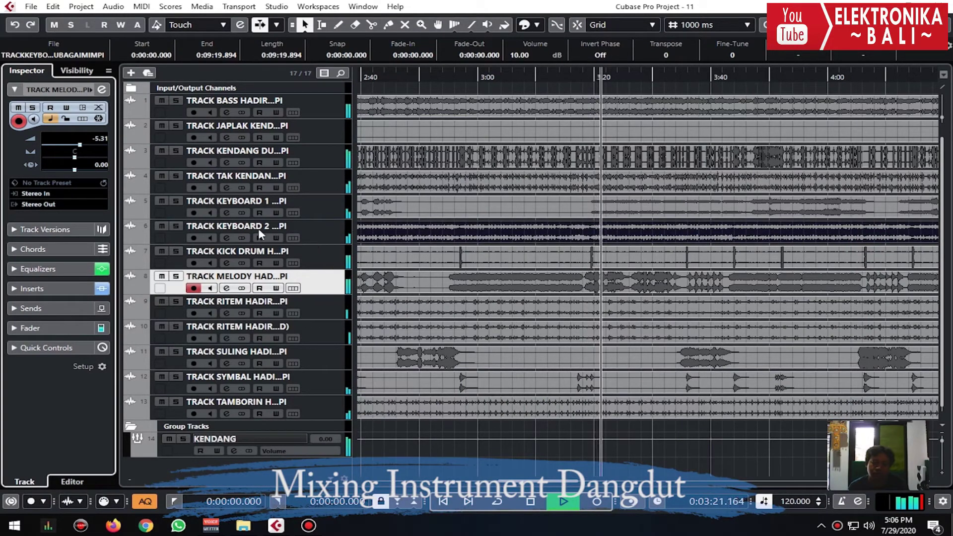
{"action": "left_click", "coordinate": [176, 276]}
{"action": "left_click", "coordinate": [176, 277]}
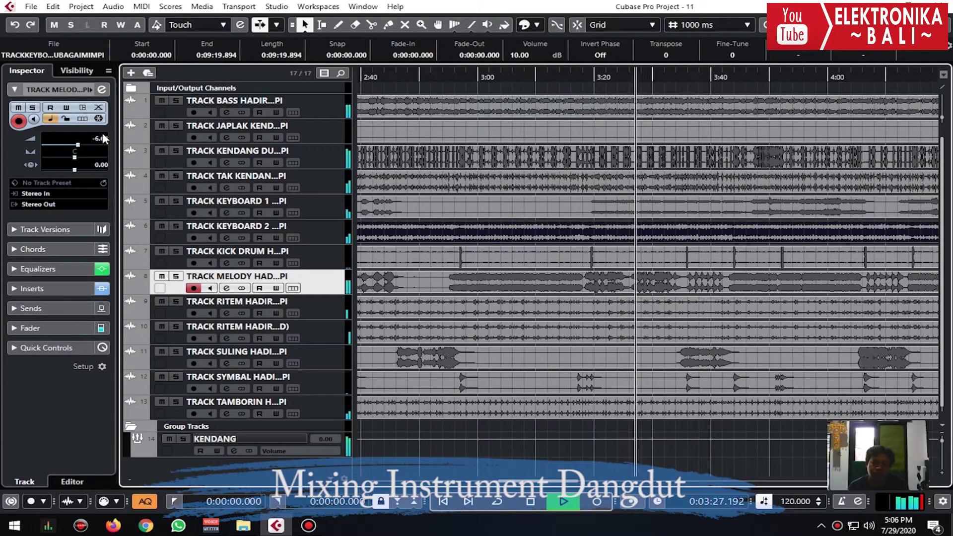
- Insert the H-Comp Mono compressor as the first insert effect on the Bass track
{"action": "left_click", "coordinate": [306, 102]}
{"action": "left_click", "coordinate": [227, 112]}
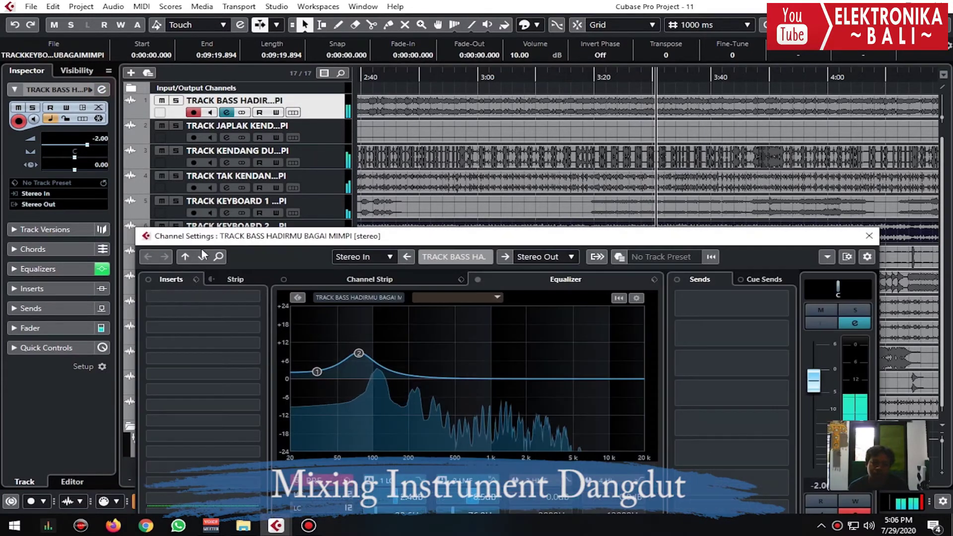
{"action": "left_click", "coordinate": [207, 294]}
{"action": "type", "text": "com"}
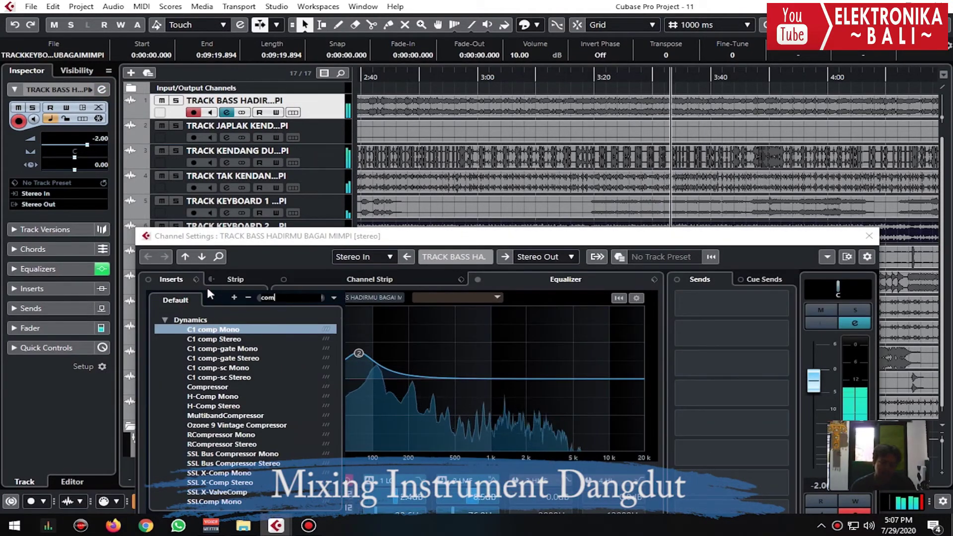
{"action": "left_click", "coordinate": [221, 397]}
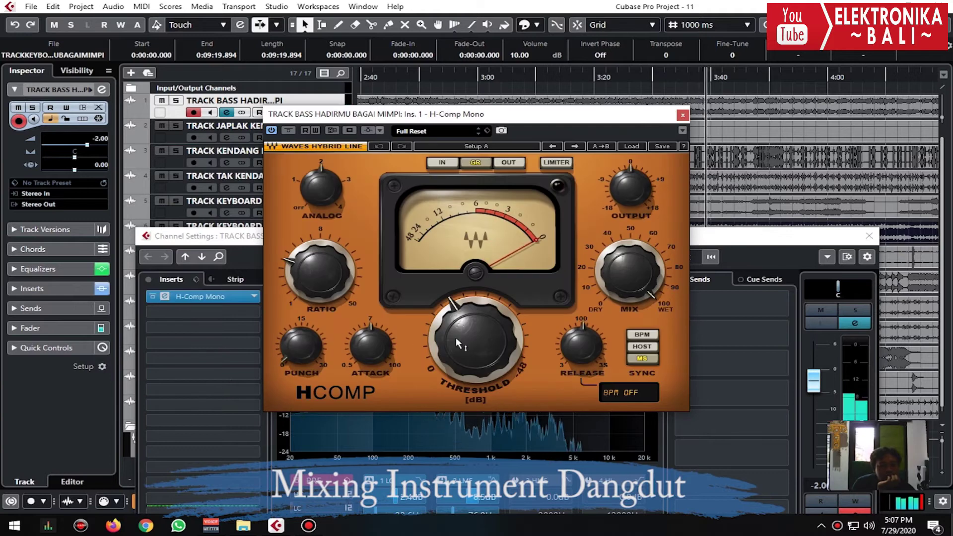
- Set the Bass track's H-Comp ratio to 3.93, deepen its threshold and add some punch
{"action": "left_click_drag", "start_coordinate": [476, 342], "coordinate": [464, 358]}
{"action": "left_click_drag", "start_coordinate": [320, 271], "coordinate": [320, 263]}
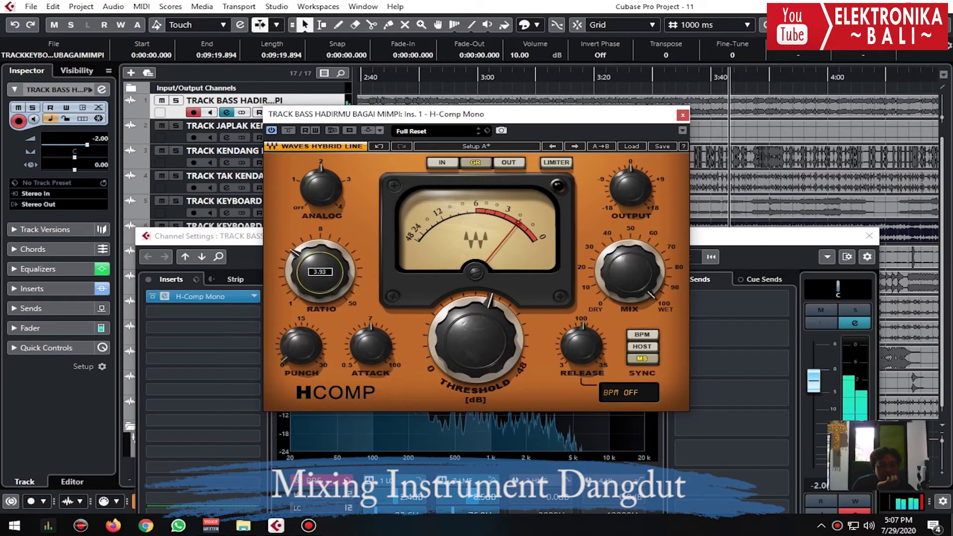
{"action": "left_click_drag", "start_coordinate": [475, 342], "coordinate": [467, 340]}
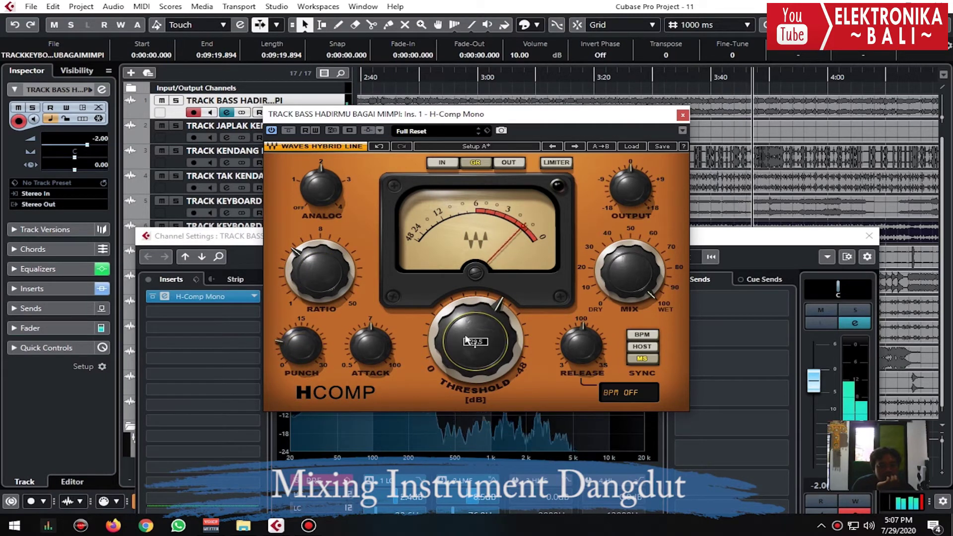
{"action": "left_click", "coordinate": [683, 114]}
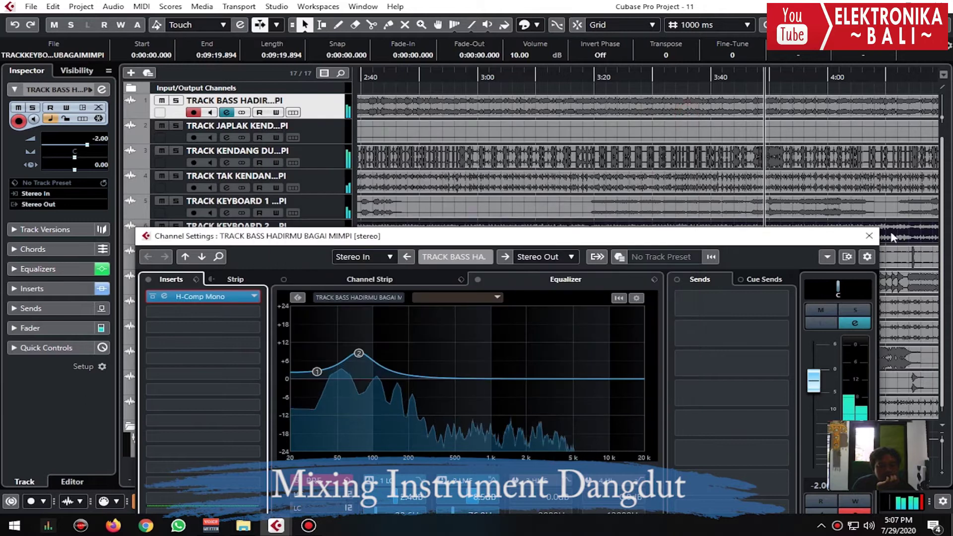
- Cut the Bass track by about 6 dB near 1.2 kHz in the equalizer
{"action": "left_click_drag", "start_coordinate": [520, 391], "coordinate": [498, 397]}
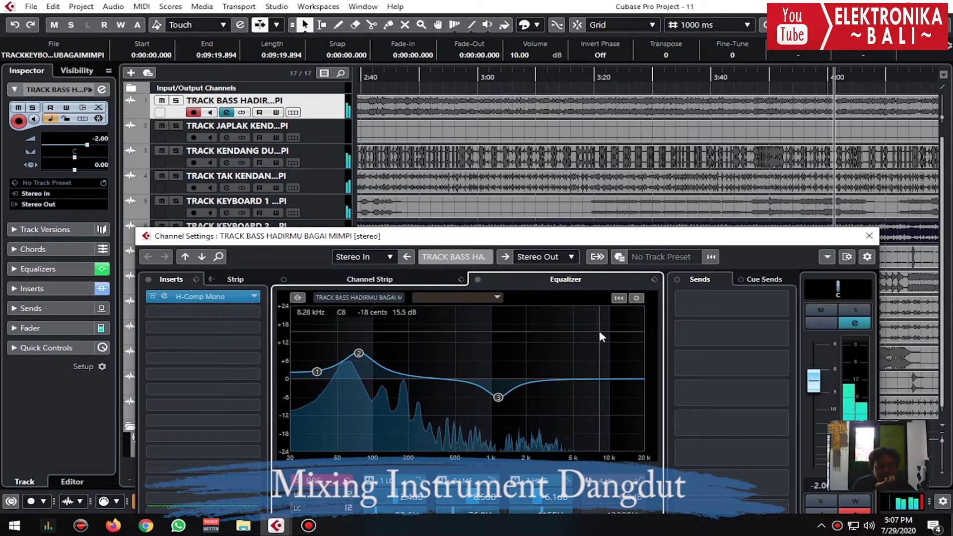
{"action": "left_click", "coordinate": [869, 235]}
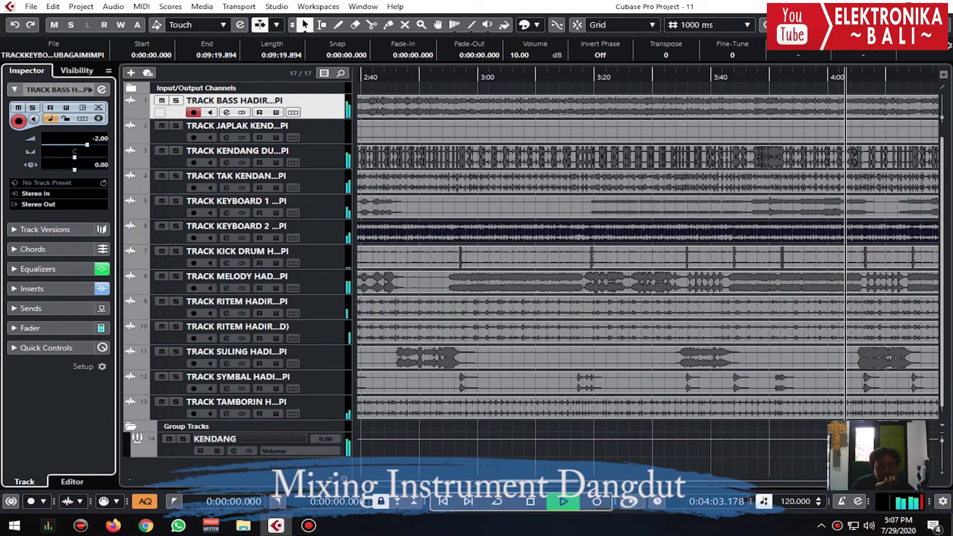
- In the MixConsole, lower the Suling fader to -3.06 dB, the Symbal fader to -2.25 dB and the Tamborin fader to -1.28 dB
{"action": "key", "text": "F3"}
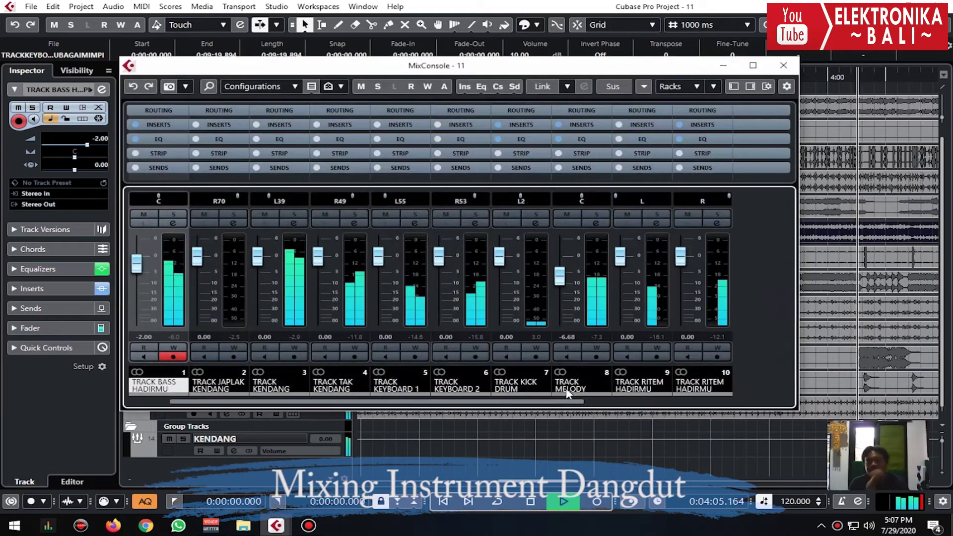
{"action": "scroll", "coordinate": [512, 403], "scroll_direction": "right", "scroll_amount": 5}
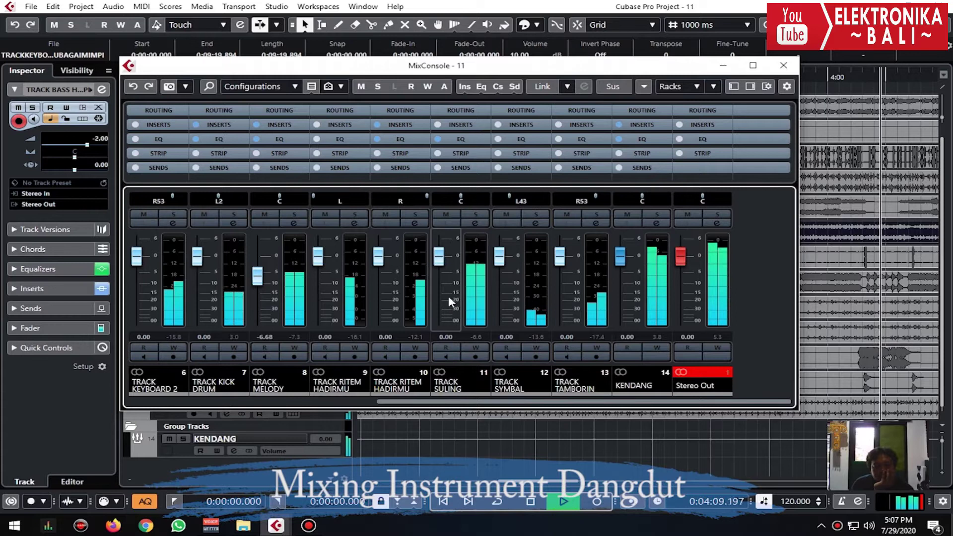
{"action": "scroll", "coordinate": [446, 297], "scroll_direction": "down", "scroll_amount": 4}
{"action": "scroll", "coordinate": [445, 299], "scroll_direction": "down", "scroll_amount": 1}
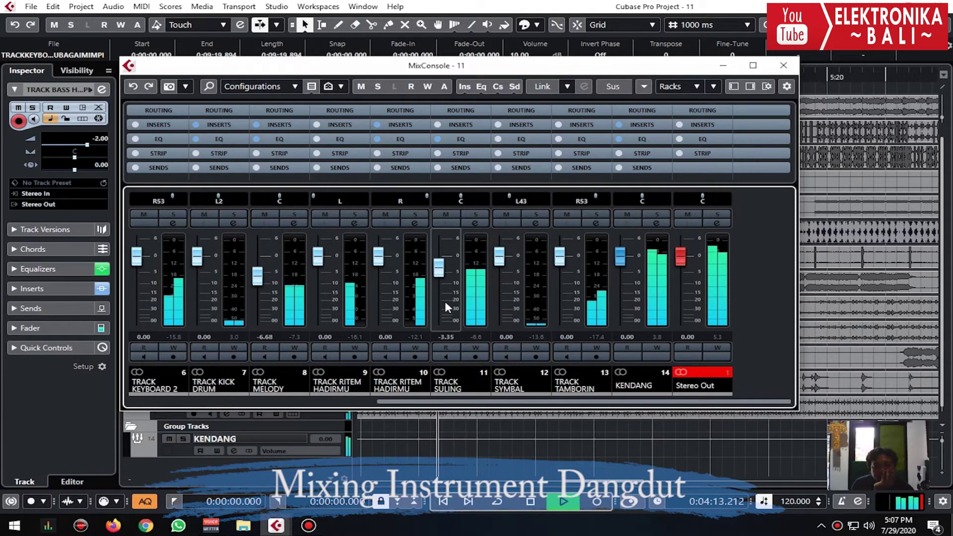
{"action": "scroll", "coordinate": [445, 301], "scroll_direction": "up", "scroll_amount": 1}
{"action": "scroll", "coordinate": [562, 299], "scroll_direction": "down", "scroll_amount": 1}
{"action": "scroll", "coordinate": [511, 306], "scroll_direction": "down", "scroll_amount": 1}
{"action": "scroll", "coordinate": [504, 308], "scroll_direction": "down", "scroll_amount": 2}
{"action": "scroll", "coordinate": [574, 305], "scroll_direction": "down", "scroll_amount": 1}
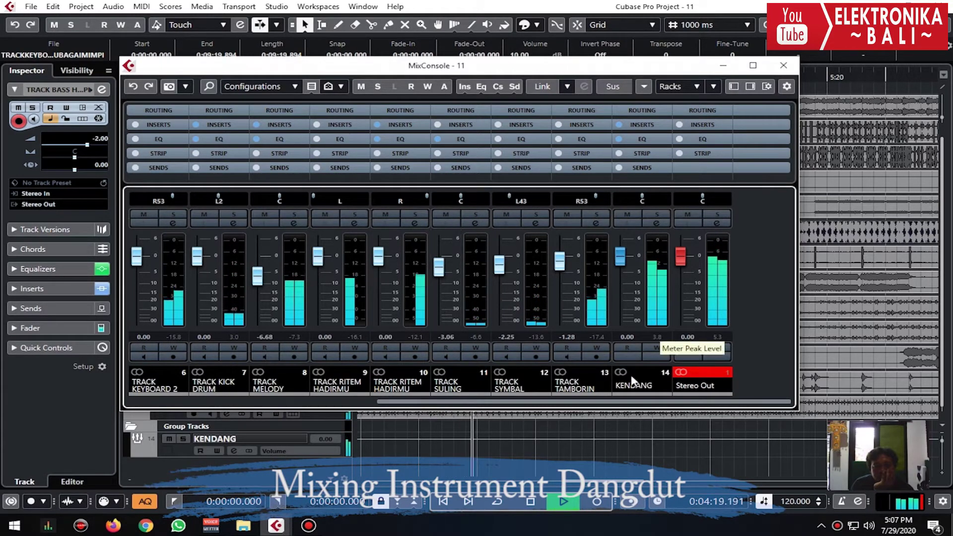
{"action": "scroll", "coordinate": [626, 403], "scroll_direction": "left", "scroll_amount": 5}
{"action": "scroll", "coordinate": [626, 403], "scroll_direction": "left", "scroll_amount": 1}
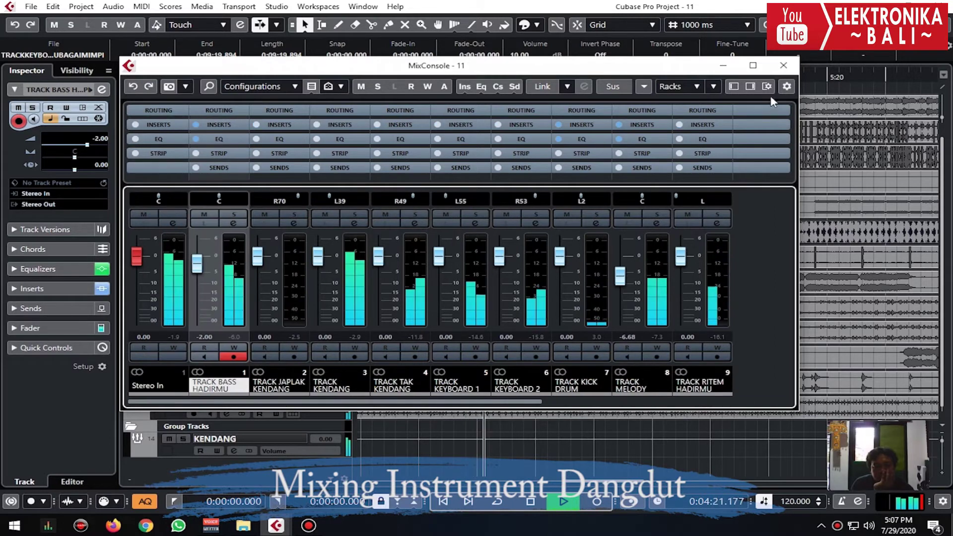
{"action": "left_click", "coordinate": [783, 65]}
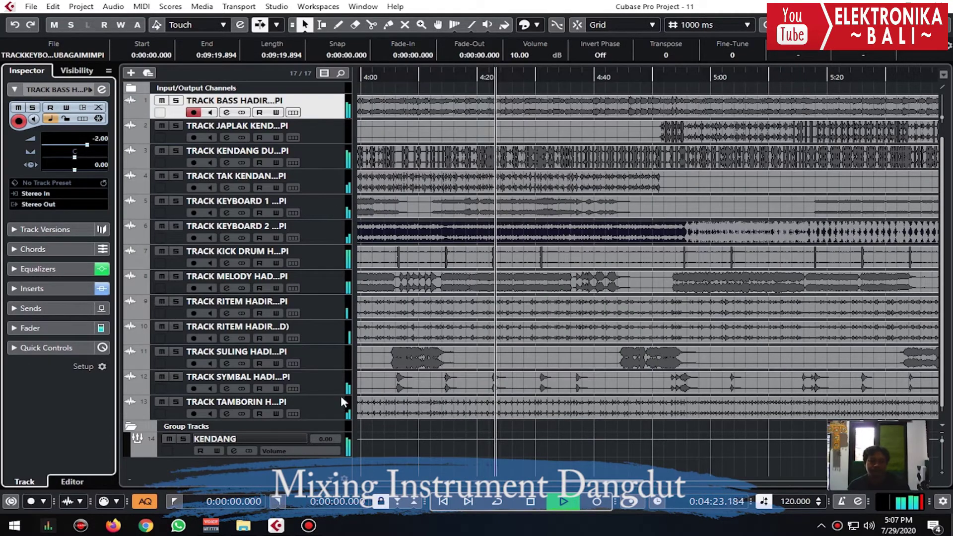
- Add a stereo effect track named REV that uses the LexHall reverb and outputs to Stereo Out
{"action": "right_click", "coordinate": [288, 465]}
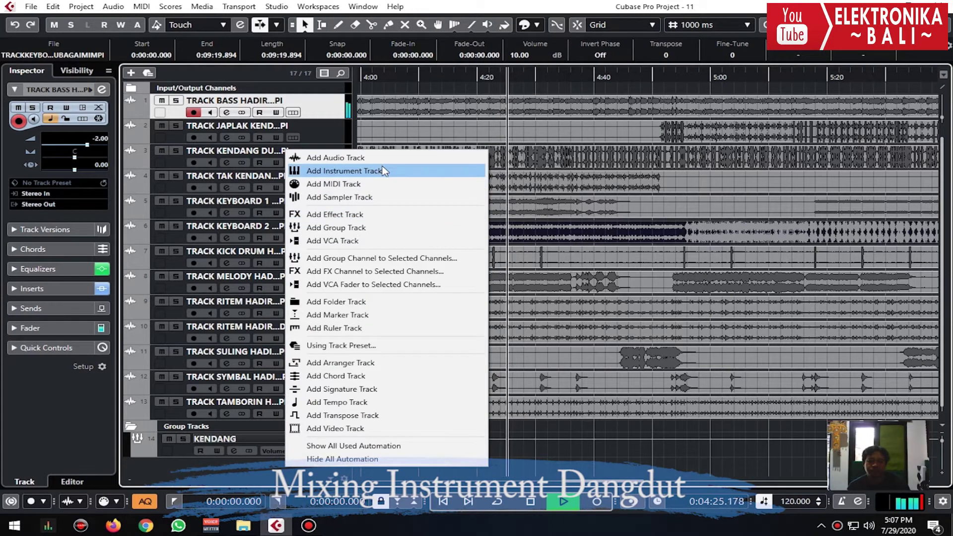
{"action": "left_click", "coordinate": [397, 218]}
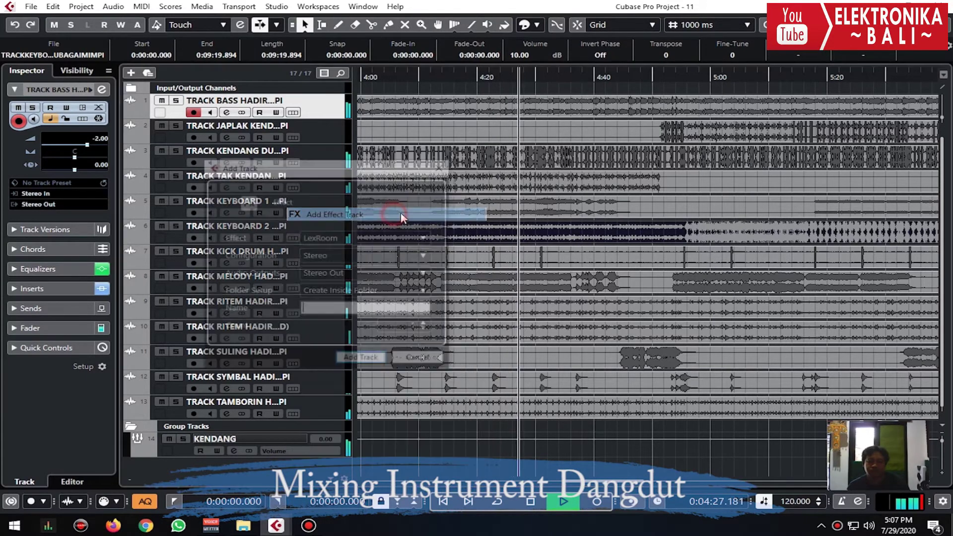
{"action": "left_click", "coordinate": [361, 236]}
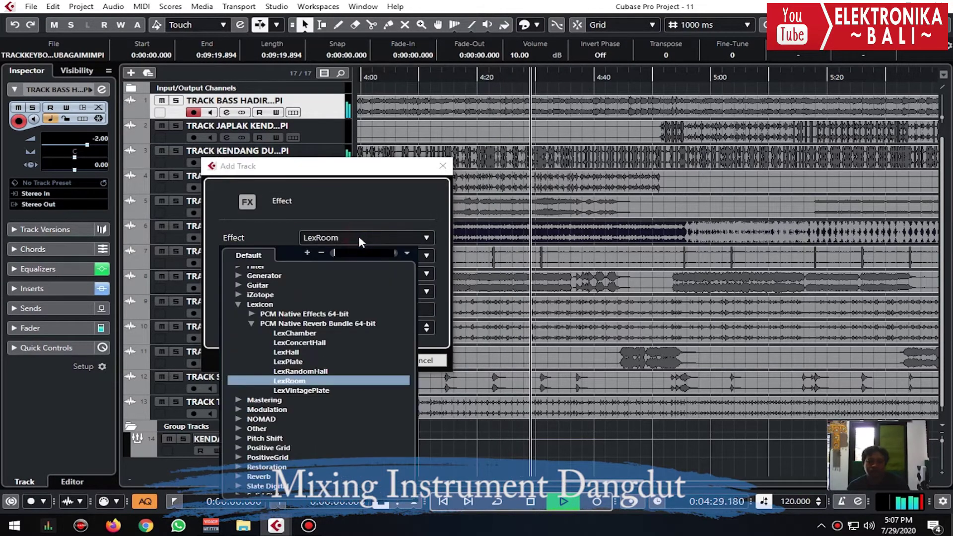
{"action": "left_click", "coordinate": [308, 353]}
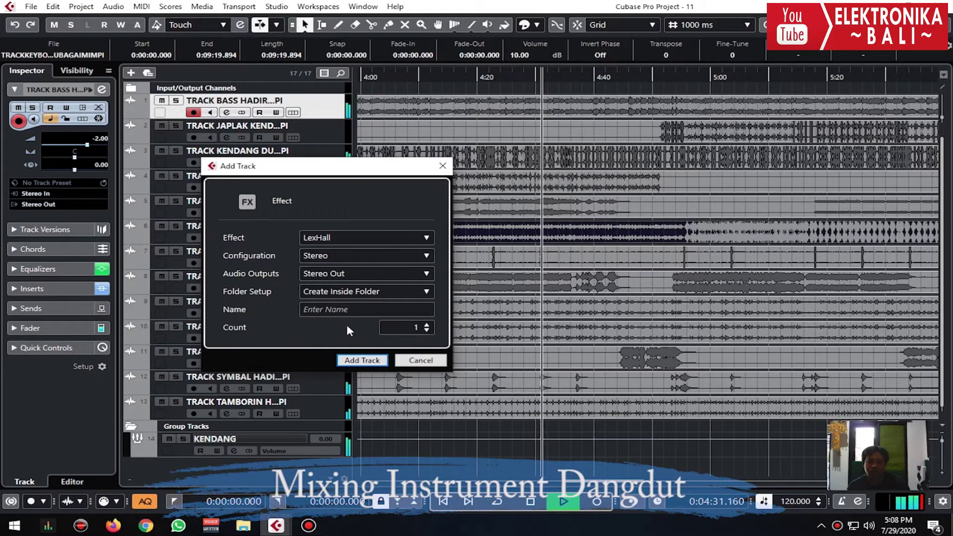
{"action": "left_click", "coordinate": [348, 308]}
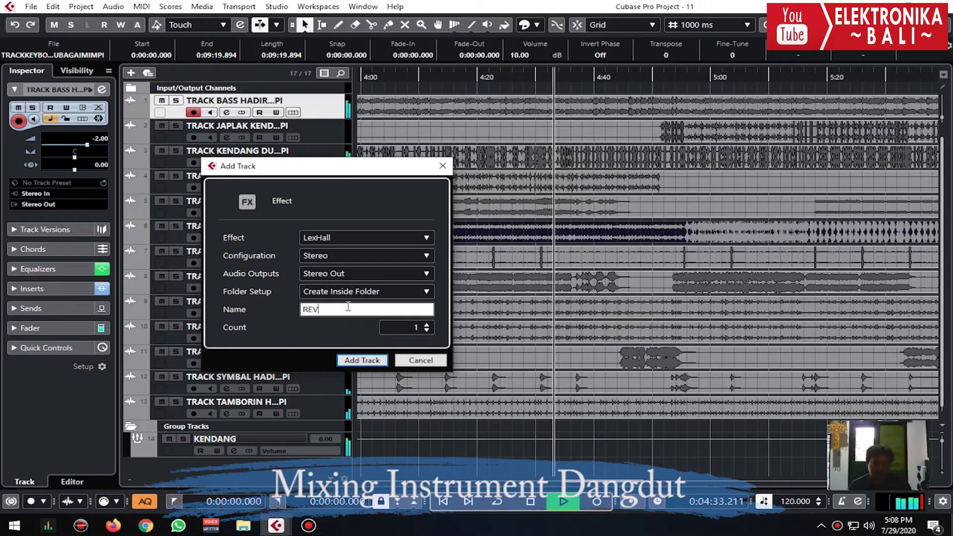
{"action": "left_click", "coordinate": [361, 365]}
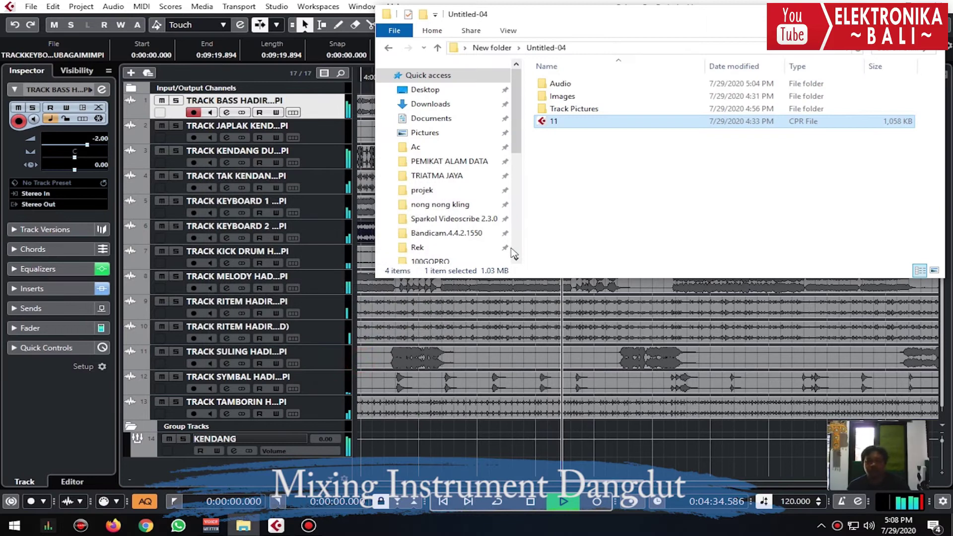
- Raise the LexHall predelay to about 105 ms, keep the Large Halls category, and close the plug-in window
{"action": "left_click", "coordinate": [357, 144]}
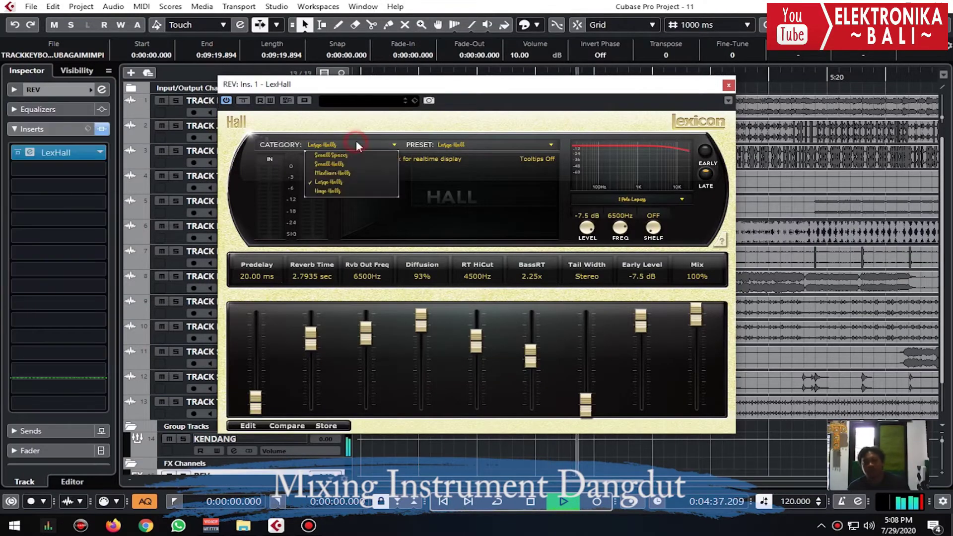
{"action": "left_click", "coordinate": [357, 140]}
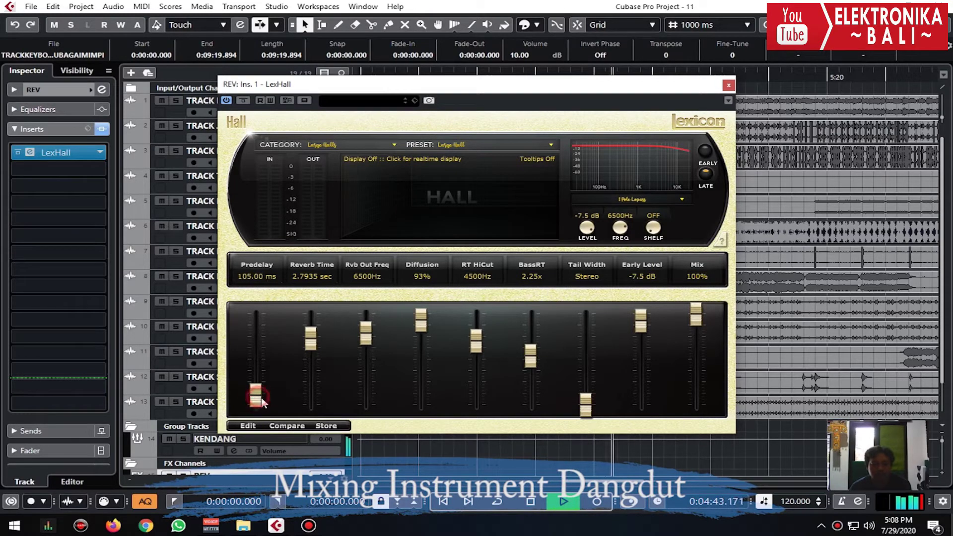
{"action": "left_click", "coordinate": [728, 87]}
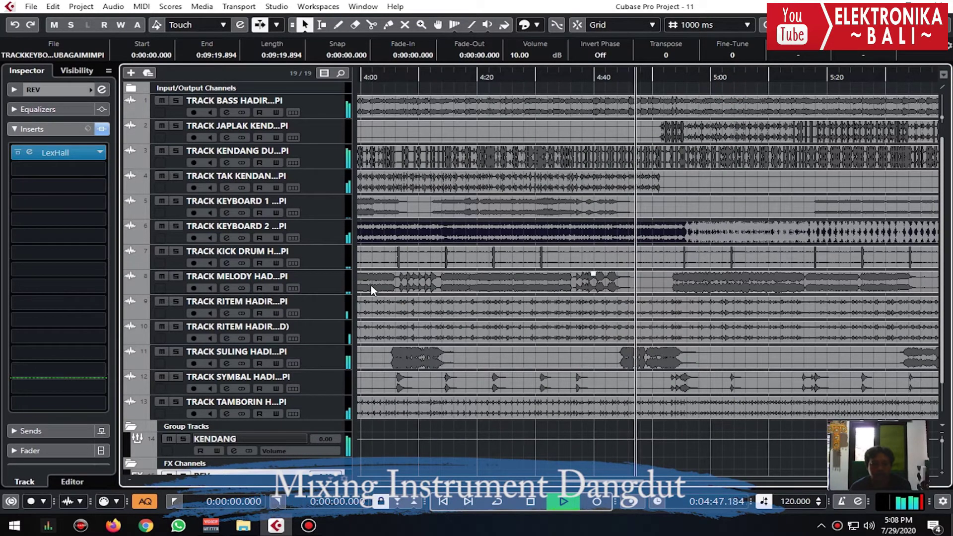
- Solo the original Ritem track together with the REV effect channel
{"action": "scroll", "coordinate": [259, 335], "scroll_direction": "down", "scroll_amount": 2}
{"action": "left_click", "coordinate": [265, 362]}
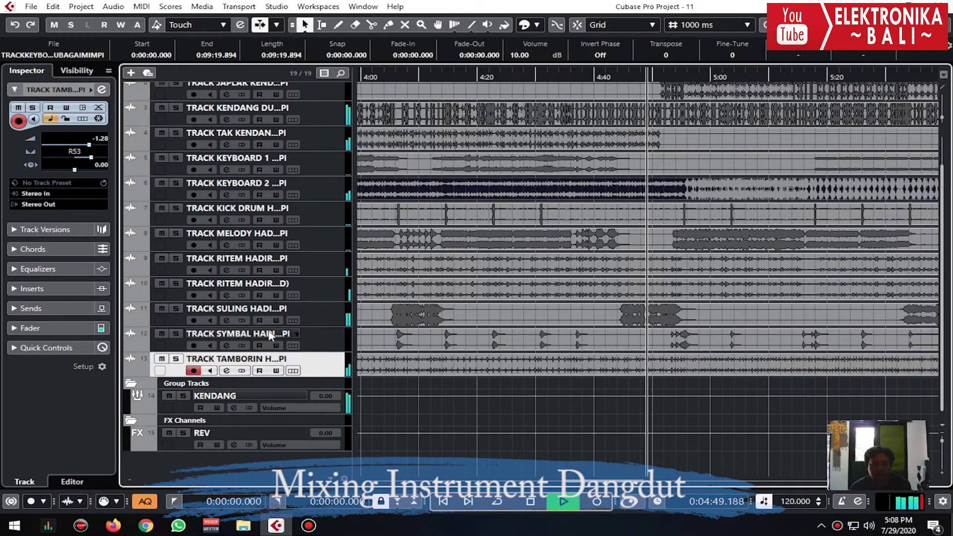
{"action": "left_click", "coordinate": [302, 256]}
{"action": "left_click", "coordinate": [176, 259]}
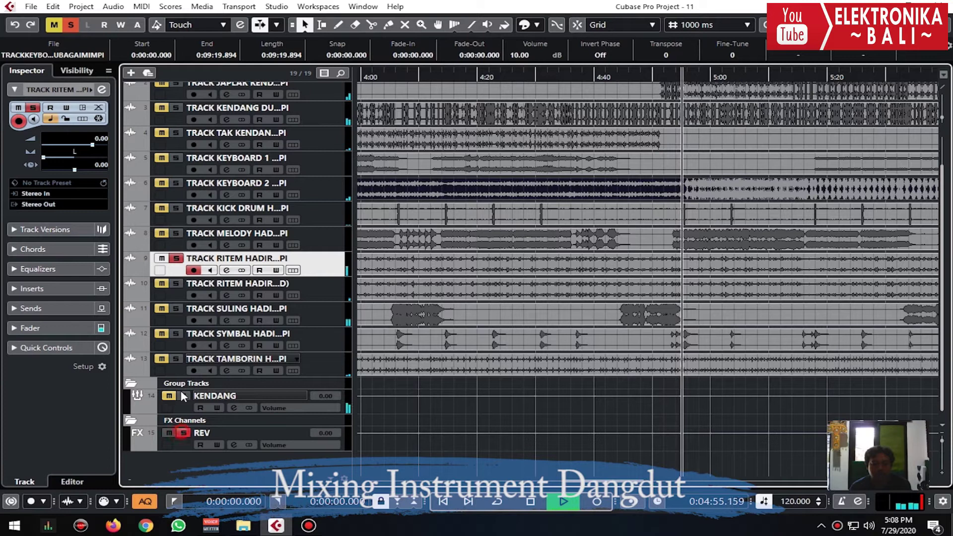
- Send the original Ritem track to REV, activate the send and lower its level to -6.37 dB
{"action": "left_click", "coordinate": [55, 288]}
{"action": "left_click", "coordinate": [72, 187]}
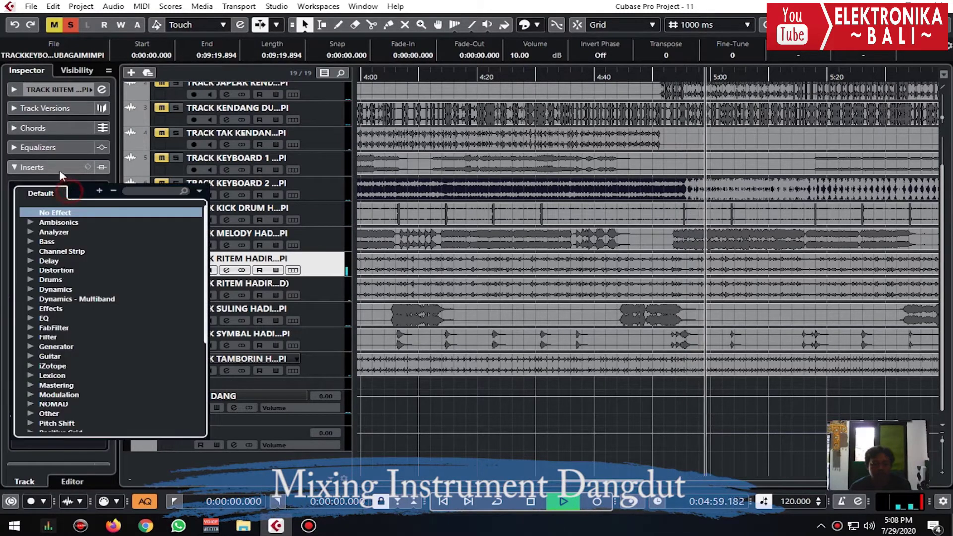
{"action": "left_click", "coordinate": [58, 170]}
{"action": "left_click", "coordinate": [61, 183]}
{"action": "left_click", "coordinate": [55, 211]}
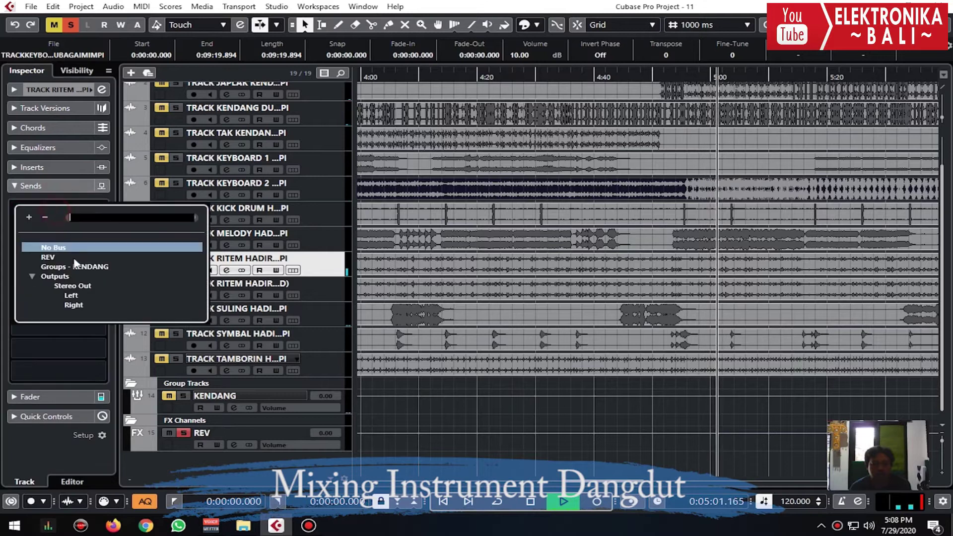
{"action": "left_click", "coordinate": [53, 256]}
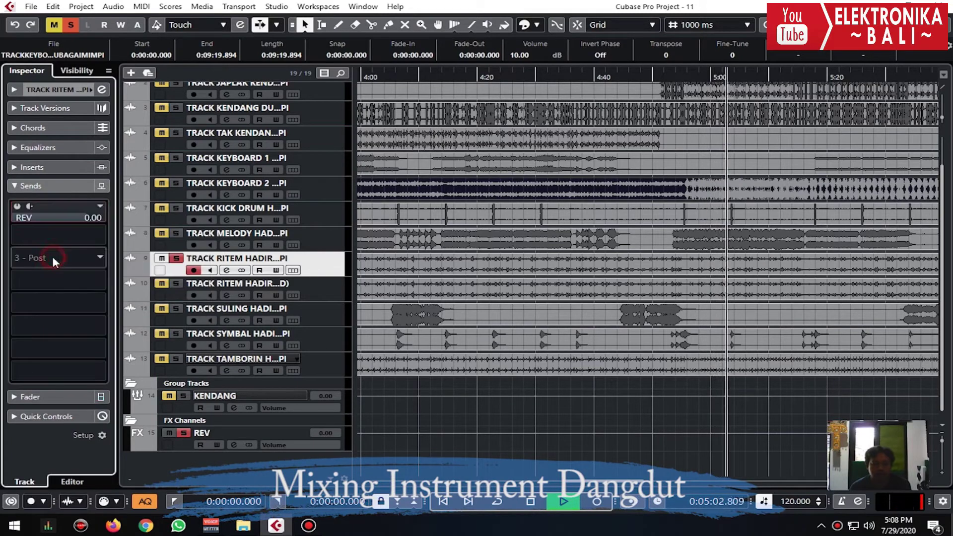
{"action": "left_click", "coordinate": [17, 206]}
{"action": "left_click_drag", "start_coordinate": [95, 219], "coordinate": [65, 220]}
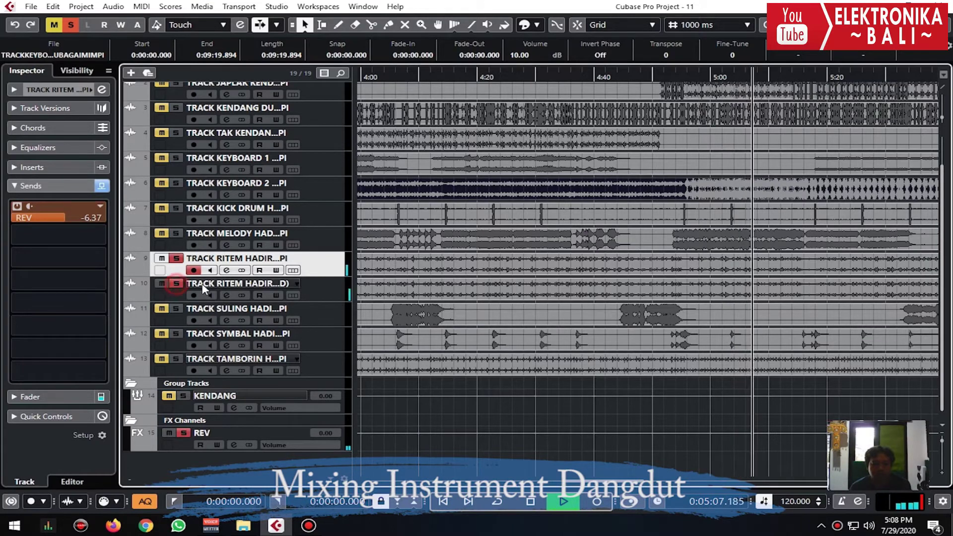
- Solo the duplicate Ritem track, send it to REV at -10.6 dB, and set the original Ritem track's REV send to -10.2 dB
{"action": "left_click", "coordinate": [174, 283]}
{"action": "left_click", "coordinate": [56, 214]}
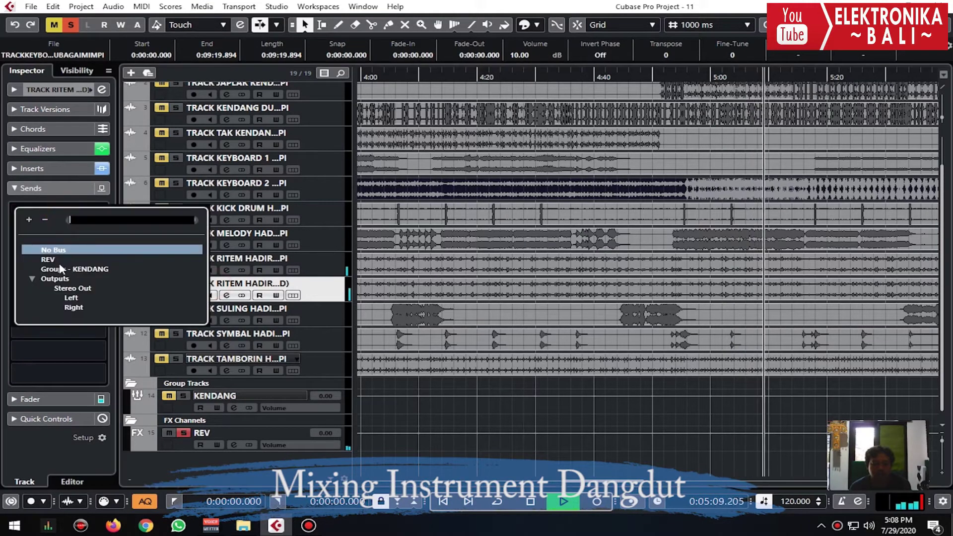
{"action": "left_click", "coordinate": [54, 260]}
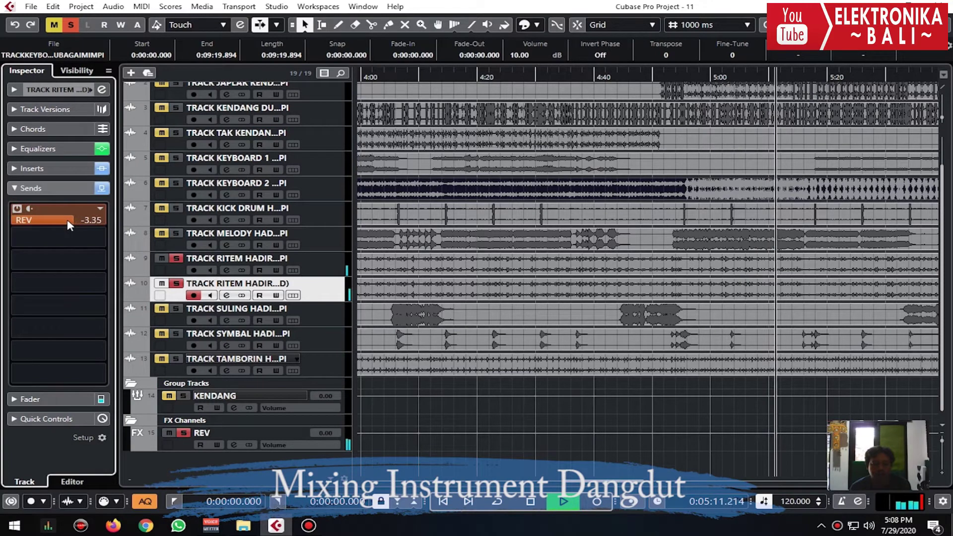
{"action": "scroll", "coordinate": [69, 222], "scroll_direction": "down", "scroll_amount": 5}
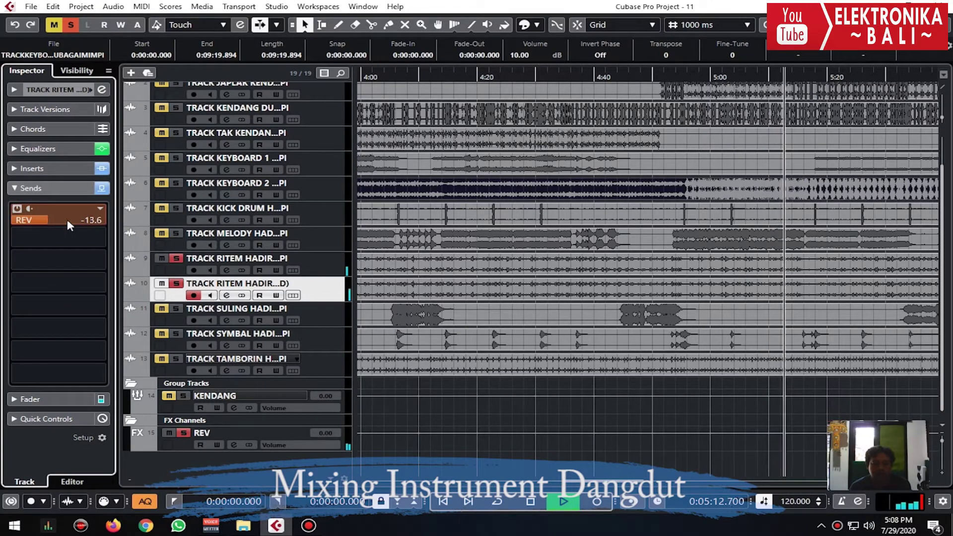
{"action": "left_click", "coordinate": [206, 273]}
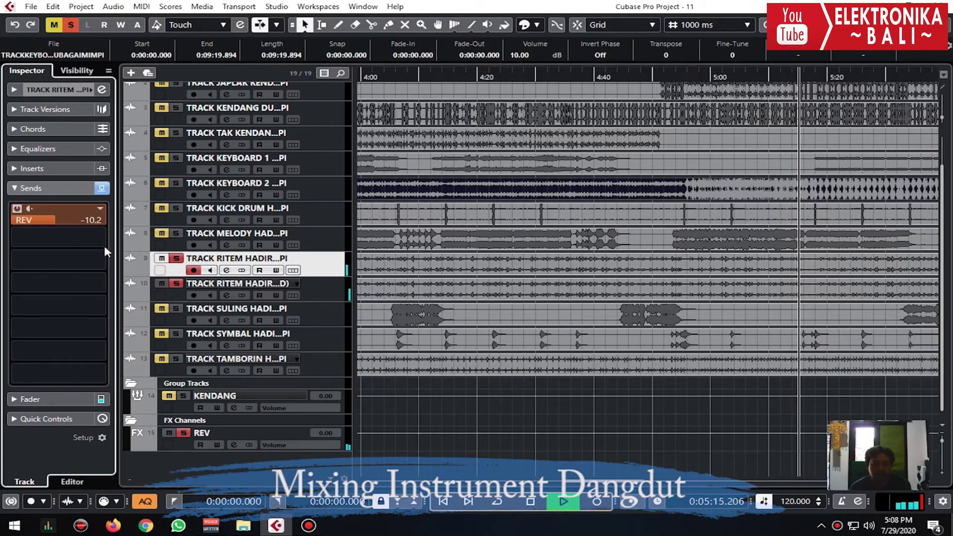
{"action": "left_click", "coordinate": [198, 294]}
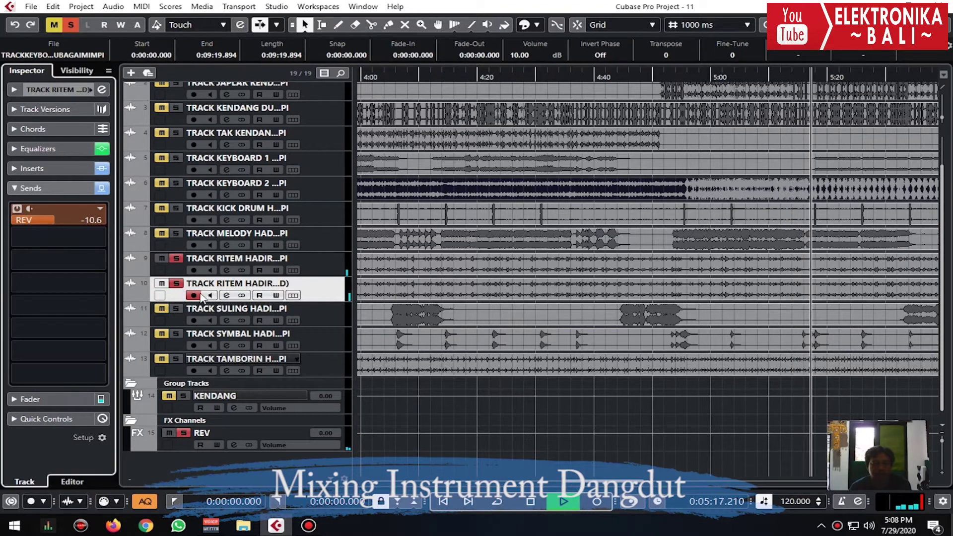
- Clear the solos, restart playback at about 4:05, and solo the Suling track together with the REV channel
{"action": "left_click", "coordinate": [71, 24]}
{"action": "left_click", "coordinate": [465, 74]}
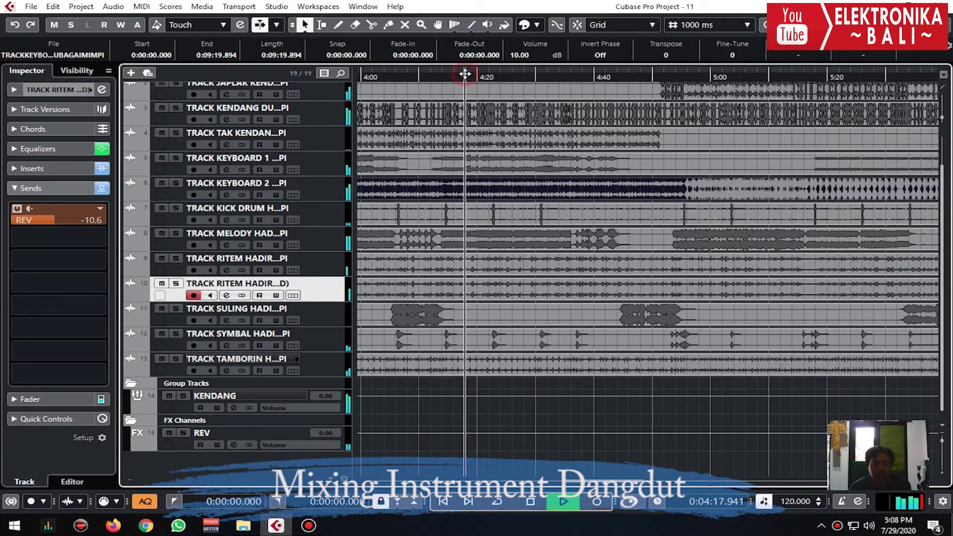
{"action": "left_click", "coordinate": [176, 309]}
{"action": "left_click", "coordinate": [393, 74]}
{"action": "left_click", "coordinate": [184, 432]}
{"action": "left_click", "coordinate": [215, 304]}
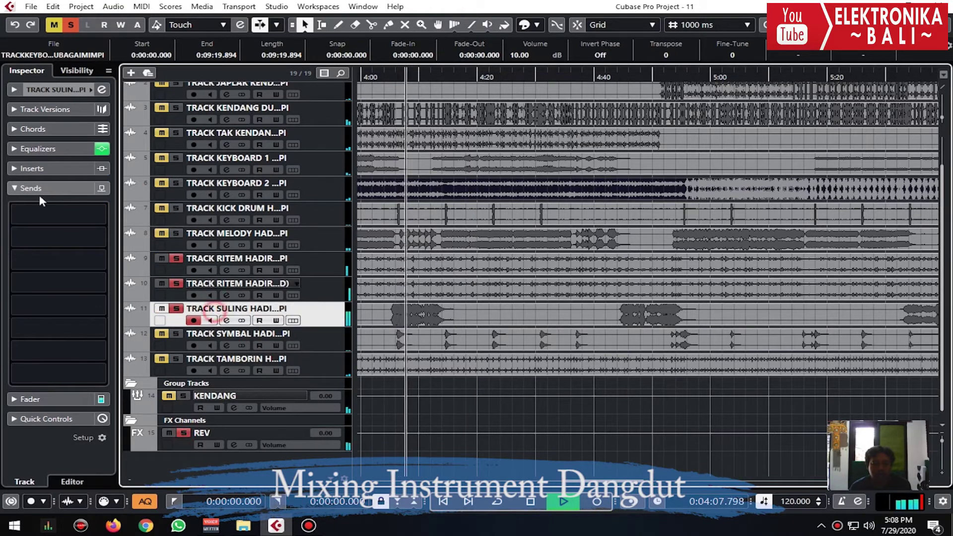
- Send the Suling track to REV at -12.2 dB, checking it on both flute passages, and clear the solos
{"action": "left_click", "coordinate": [49, 220]}
{"action": "left_click", "coordinate": [47, 259]}
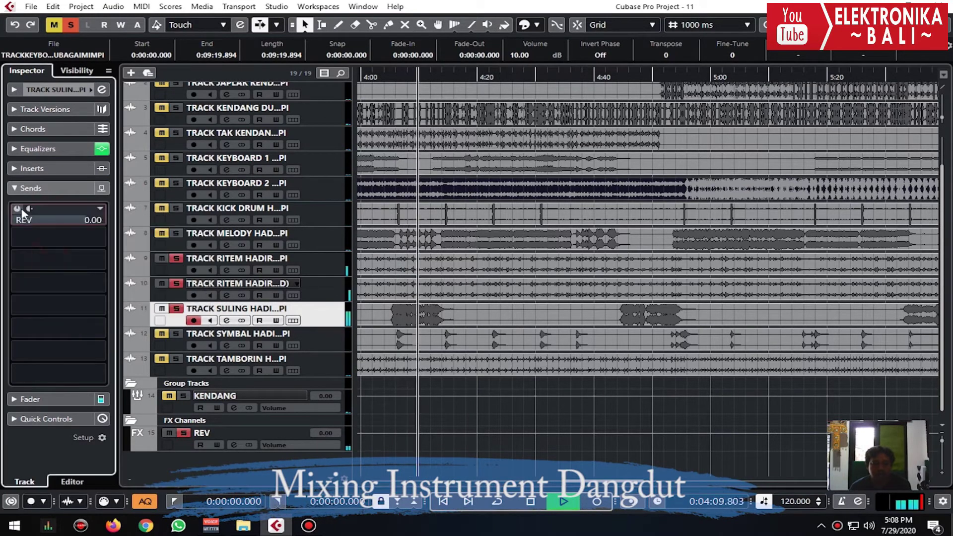
{"action": "left_click", "coordinate": [57, 218]}
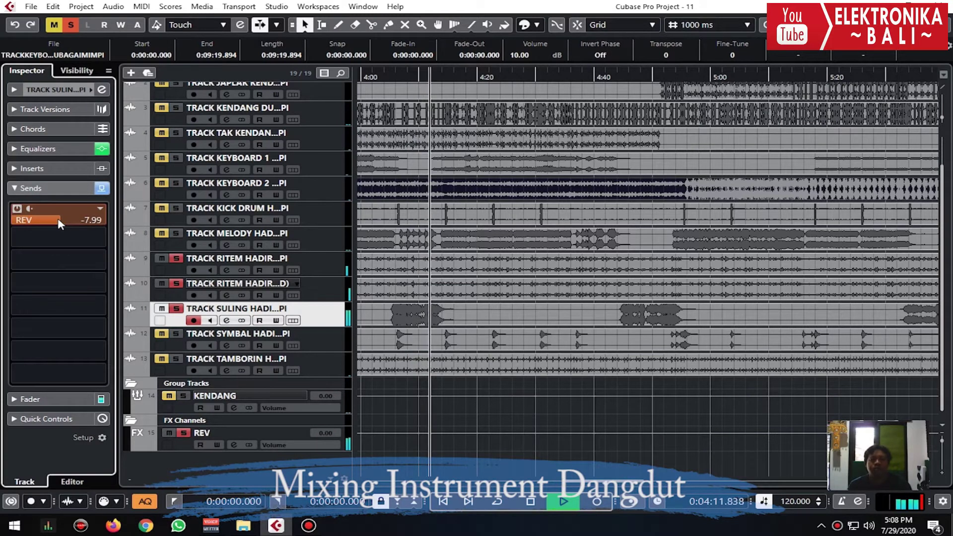
{"action": "left_click_drag", "start_coordinate": [57, 219], "coordinate": [55, 221]}
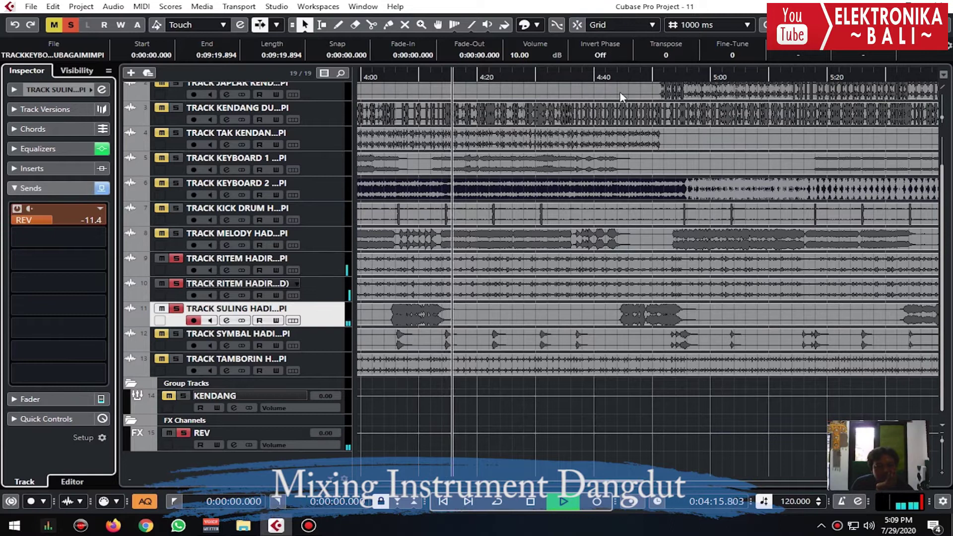
{"action": "left_click", "coordinate": [625, 80]}
{"action": "left_click", "coordinate": [70, 221]}
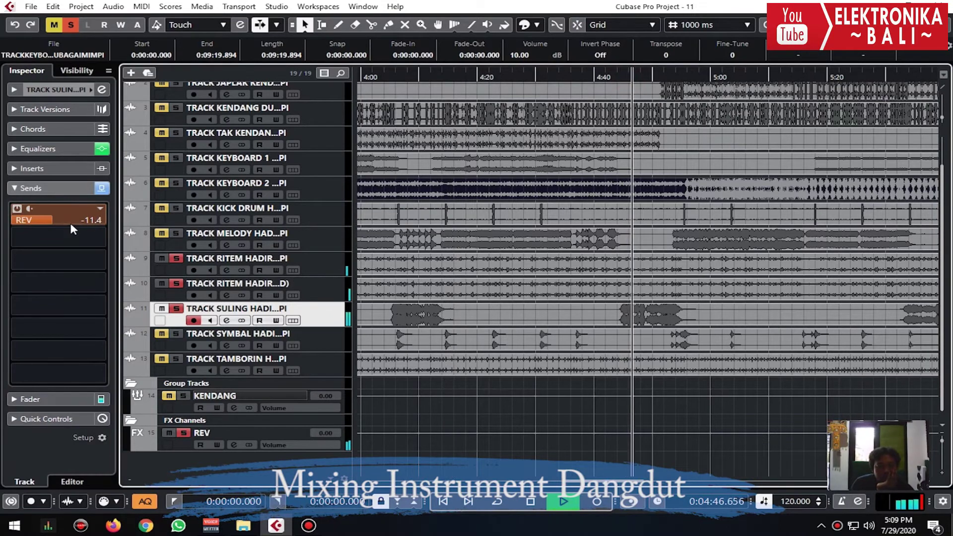
{"action": "left_click_drag", "start_coordinate": [70, 220], "coordinate": [79, 219]}
{"action": "left_click", "coordinate": [175, 258]}
{"action": "left_click", "coordinate": [178, 283]}
- Send the Keyboard 1 track to REV, activate the send and lower its level to -14.5 dB
{"action": "scroll", "coordinate": [181, 248], "scroll_direction": "up", "scroll_amount": 2}
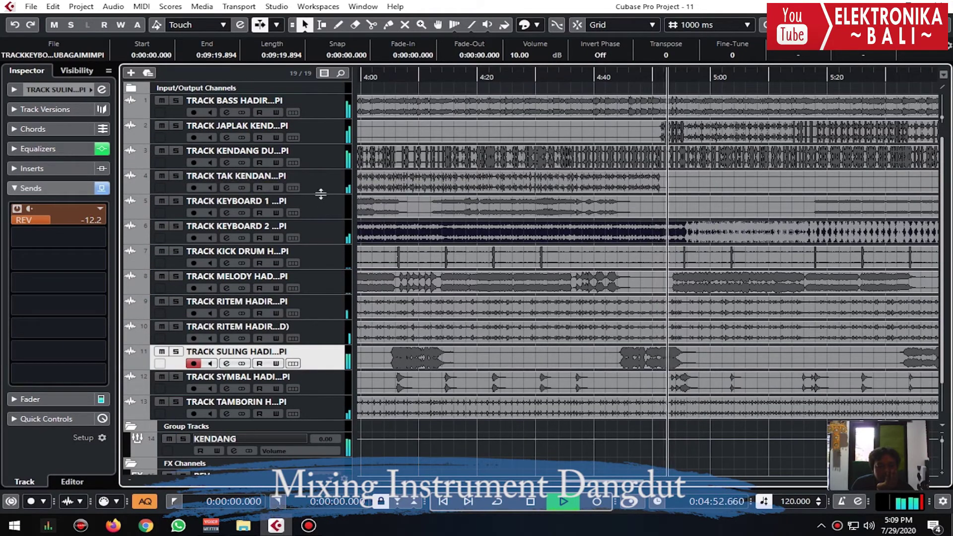
{"action": "left_click", "coordinate": [321, 198]}
{"action": "left_click", "coordinate": [57, 214]}
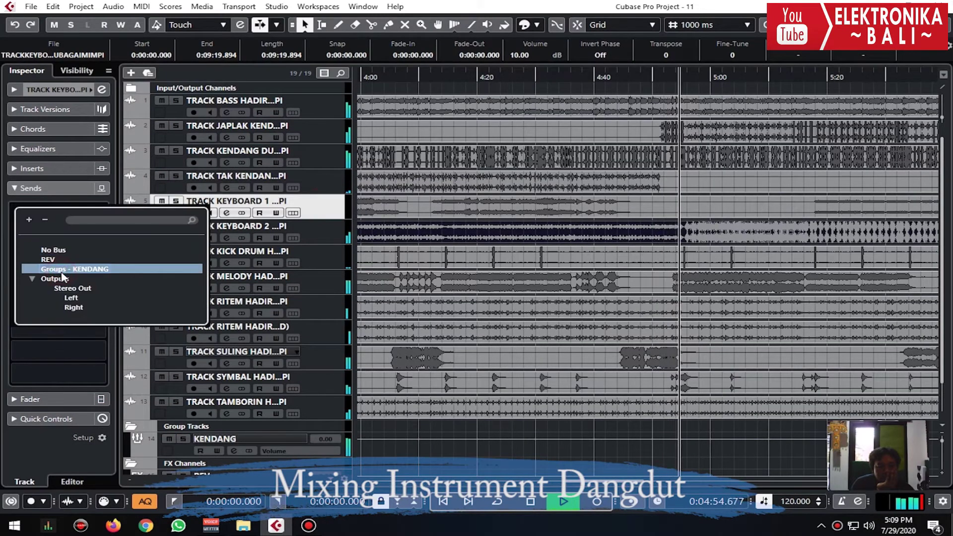
{"action": "left_click", "coordinate": [54, 259]}
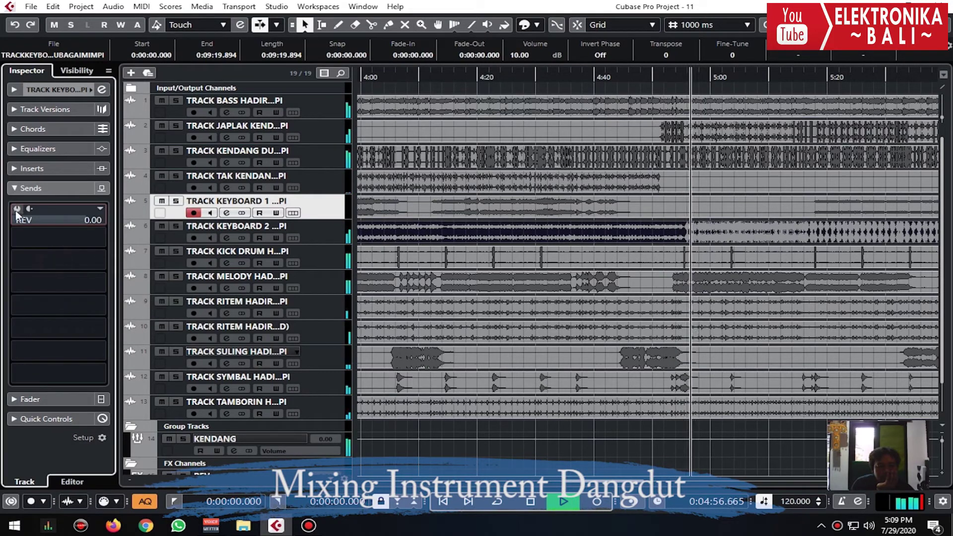
{"action": "scroll", "coordinate": [43, 219], "scroll_direction": "down", "scroll_amount": 7}
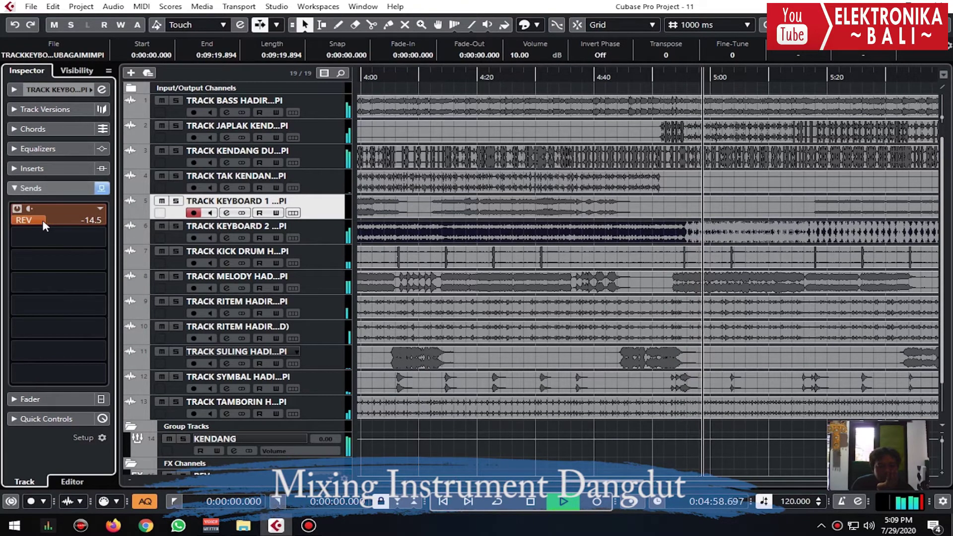
- Send the Keyboard 2 track to REV, activate the send and lower its level to -10.6 dB
{"action": "left_click", "coordinate": [221, 226]}
{"action": "left_click", "coordinate": [73, 212]}
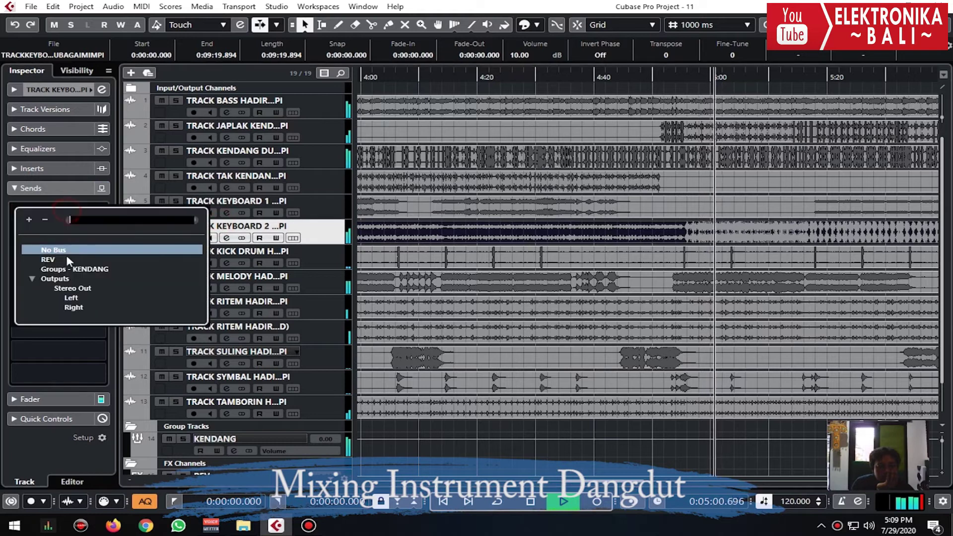
{"action": "left_click", "coordinate": [49, 260]}
{"action": "scroll", "coordinate": [55, 218], "scroll_direction": "down", "scroll_amount": 10}
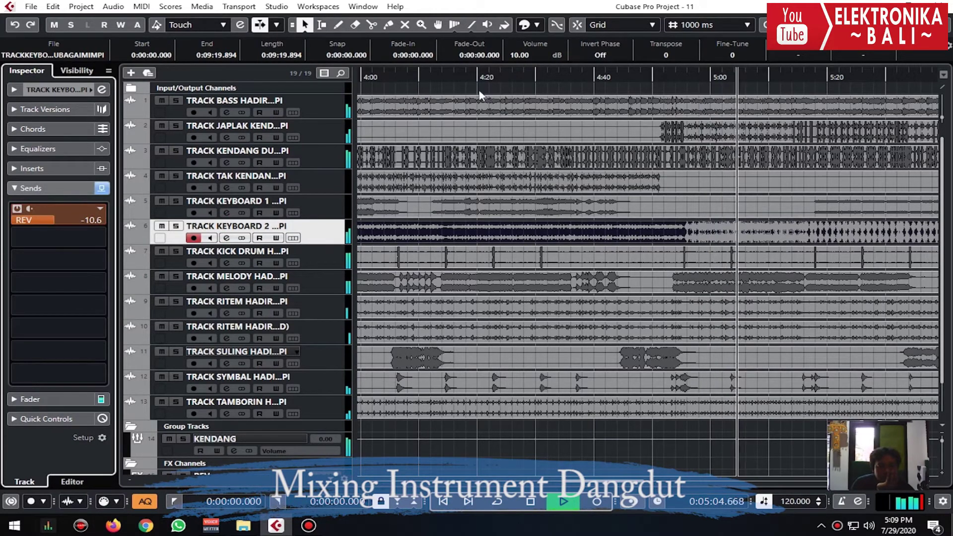
- Solo both keyboard tracks and raise their REV sends to -7.00 dB for Keyboard 2 and -11.4 dB for Keyboard 1
{"action": "left_click", "coordinate": [175, 227]}
{"action": "scroll", "coordinate": [207, 231], "scroll_direction": "down", "scroll_amount": 1}
{"action": "scroll", "coordinate": [274, 261], "scroll_direction": "up", "scroll_amount": 1}
{"action": "scroll", "coordinate": [46, 212], "scroll_direction": "up", "scroll_amount": 4}
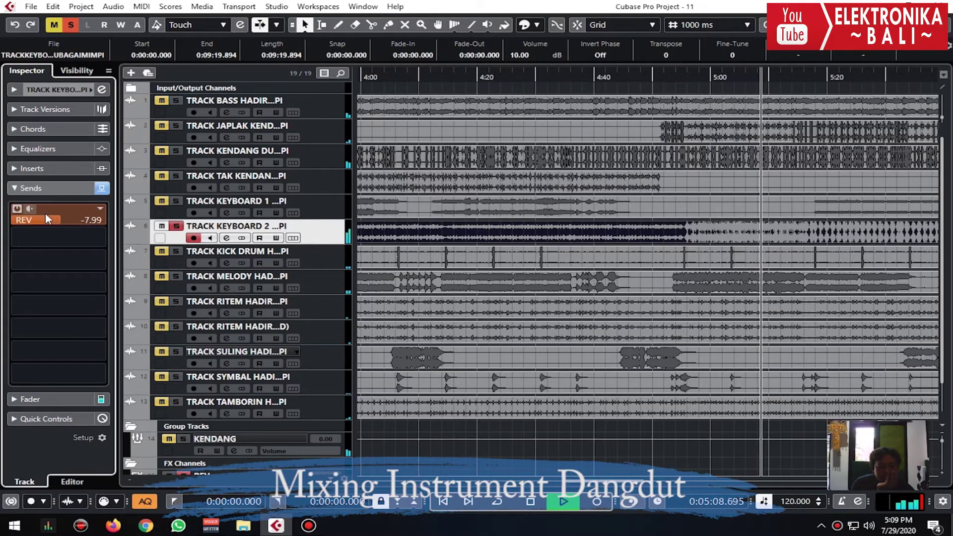
{"action": "left_click", "coordinate": [175, 201]}
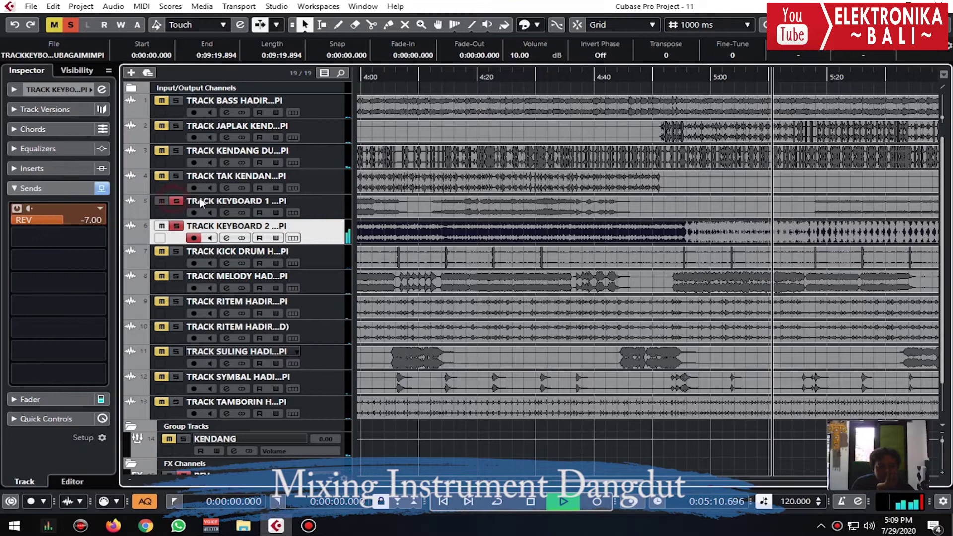
{"action": "left_click", "coordinate": [168, 214]}
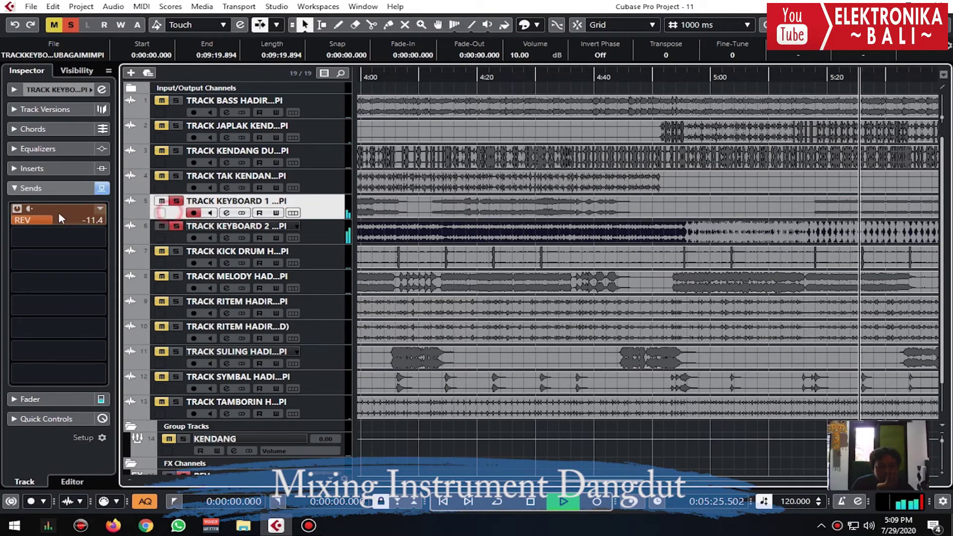
- Trim the Keyboard 1 track's REV send, lower Keyboard 2's REV send to -11.8 dB and clear both solos
{"action": "scroll", "coordinate": [58, 220], "scroll_direction": "down", "scroll_amount": 2}
{"action": "left_click", "coordinate": [210, 228]}
{"action": "scroll", "coordinate": [74, 223], "scroll_direction": "down", "scroll_amount": 2}
{"action": "scroll", "coordinate": [72, 215], "scroll_direction": "down", "scroll_amount": 2}
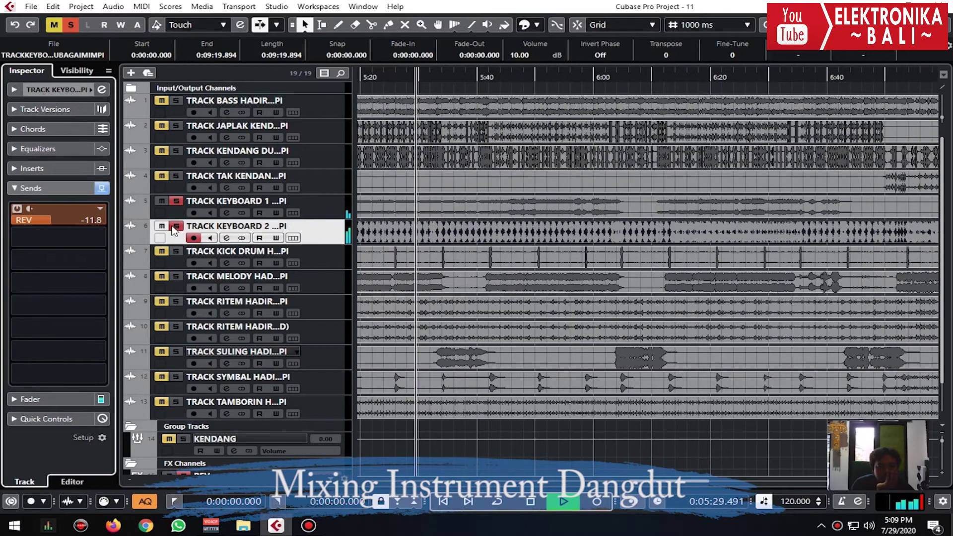
{"action": "left_click", "coordinate": [176, 201]}
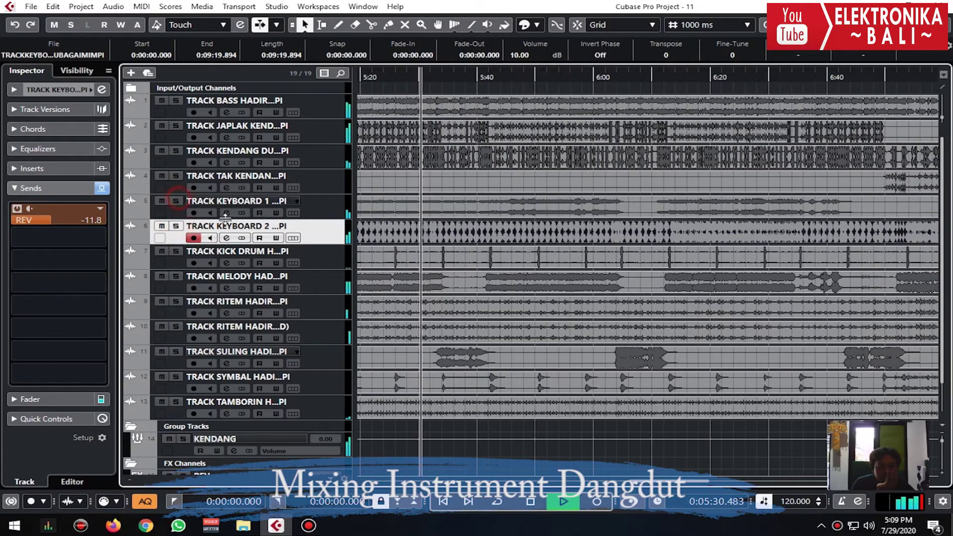
- Boost the Keyboard 2 track's equalizer by about 4.1 dB around 5.91 kHz and close its channel settings
{"action": "left_click", "coordinate": [102, 89]}
{"action": "left_click_drag", "start_coordinate": [597, 379], "coordinate": [579, 365]}
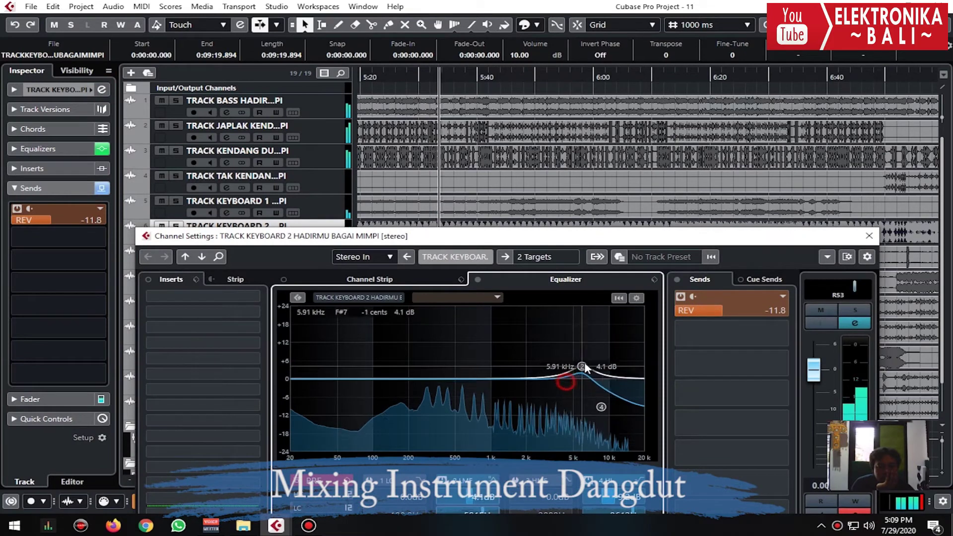
{"action": "left_click", "coordinate": [869, 235]}
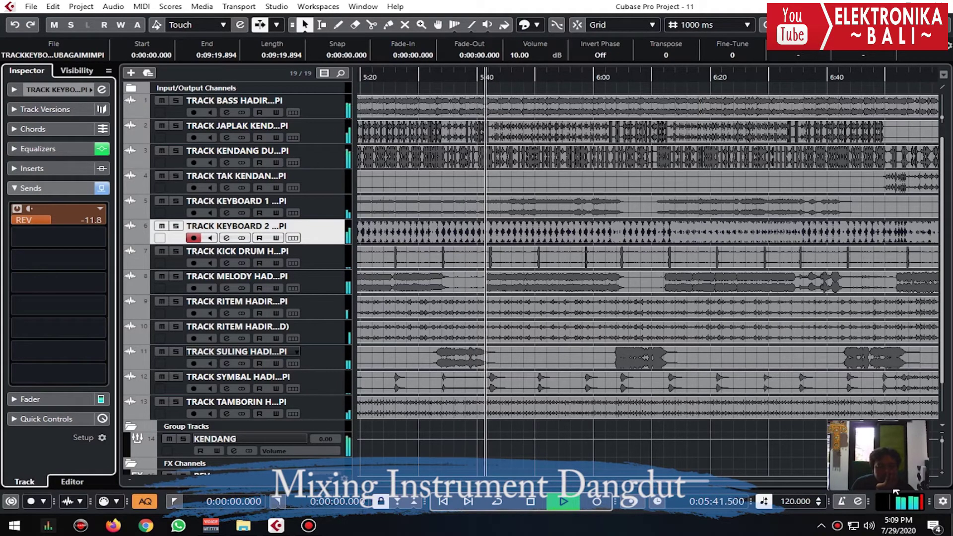
- Add a send to REV on the Tamborin track
{"action": "mouse_move", "coordinate": [688, 483]}
{"action": "left_mouse_down"}
{"action": "mouse_move", "coordinate": [718, 479]}
{"action": "mouse_move", "coordinate": [693, 477]}
{"action": "mouse_move", "coordinate": [704, 477]}
{"action": "left_mouse_up"}
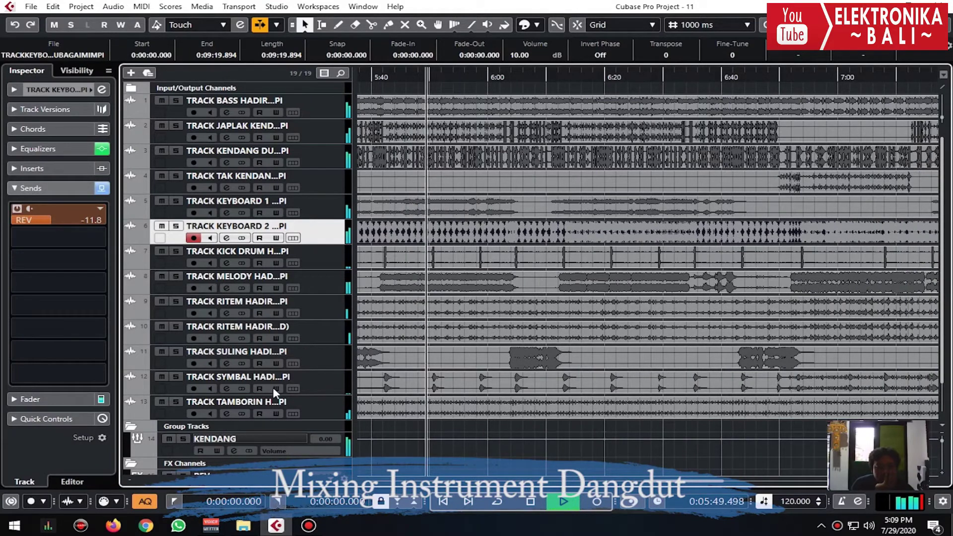
{"action": "left_click", "coordinate": [312, 401]}
{"action": "left_click", "coordinate": [37, 208]}
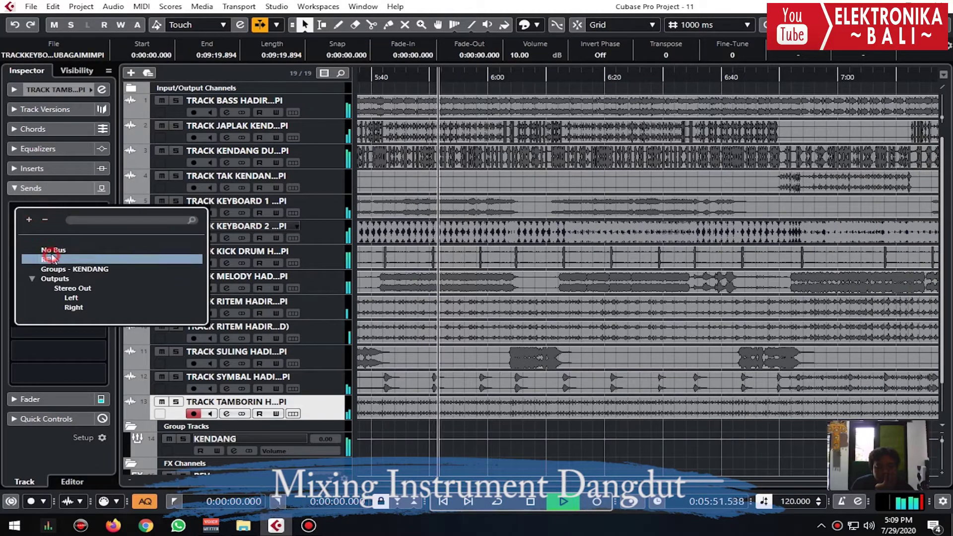
{"action": "left_click", "coordinate": [51, 258]}
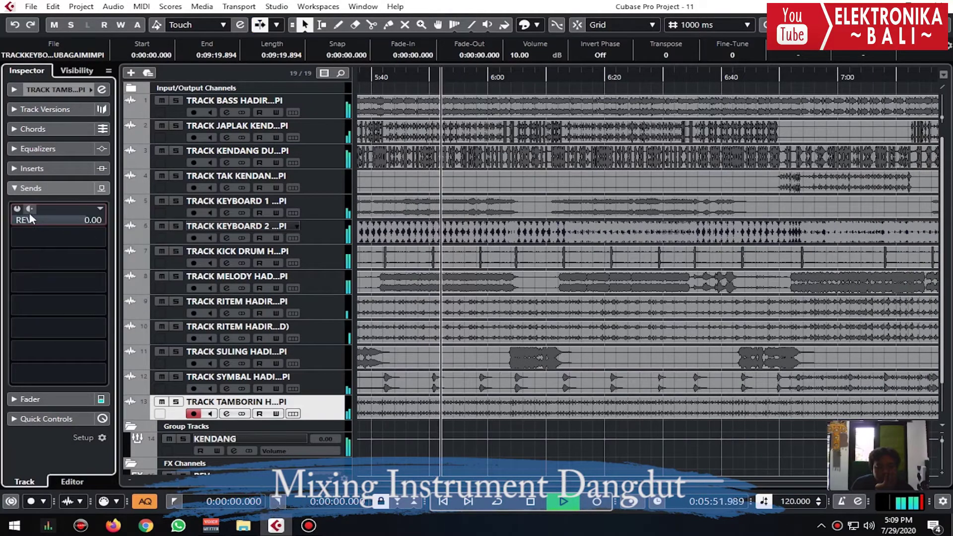
- Send the Symbal track to REV with the send active at -14.1 dB, and lower the Suling track's REV send to -13.6 dB
{"action": "left_click", "coordinate": [316, 381]}
{"action": "left_click", "coordinate": [68, 223]}
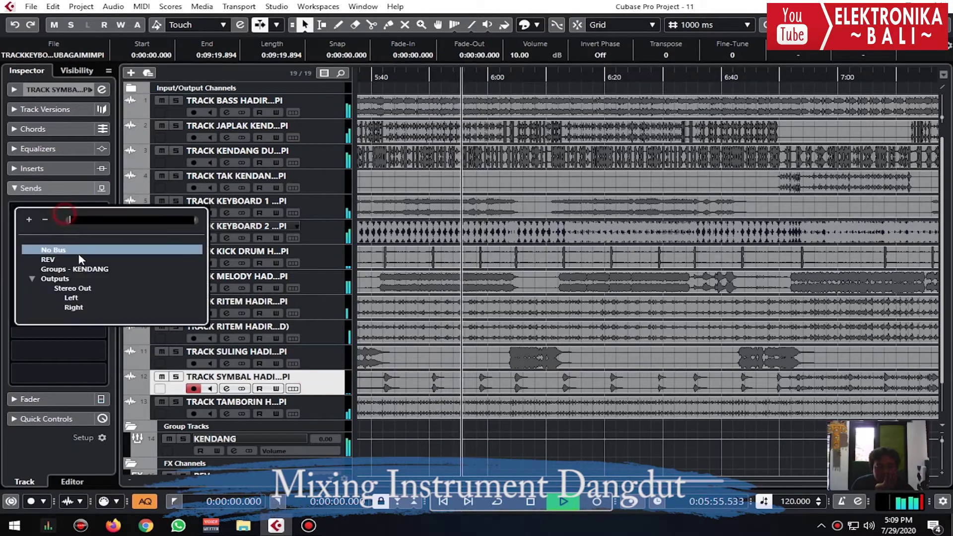
{"action": "left_click", "coordinate": [77, 268]}
{"action": "left_click", "coordinate": [17, 208]}
{"action": "left_click_drag", "start_coordinate": [19, 220], "coordinate": [74, 223]}
{"action": "left_click", "coordinate": [72, 220]}
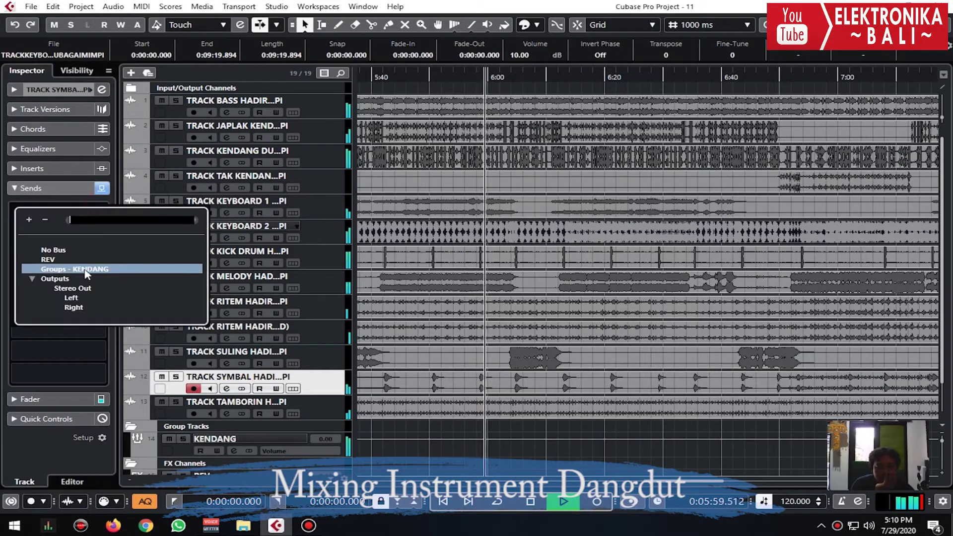
{"action": "left_click", "coordinate": [47, 258]}
{"action": "left_click", "coordinate": [67, 222]}
{"action": "scroll", "coordinate": [69, 219], "scroll_direction": "down", "scroll_amount": 3}
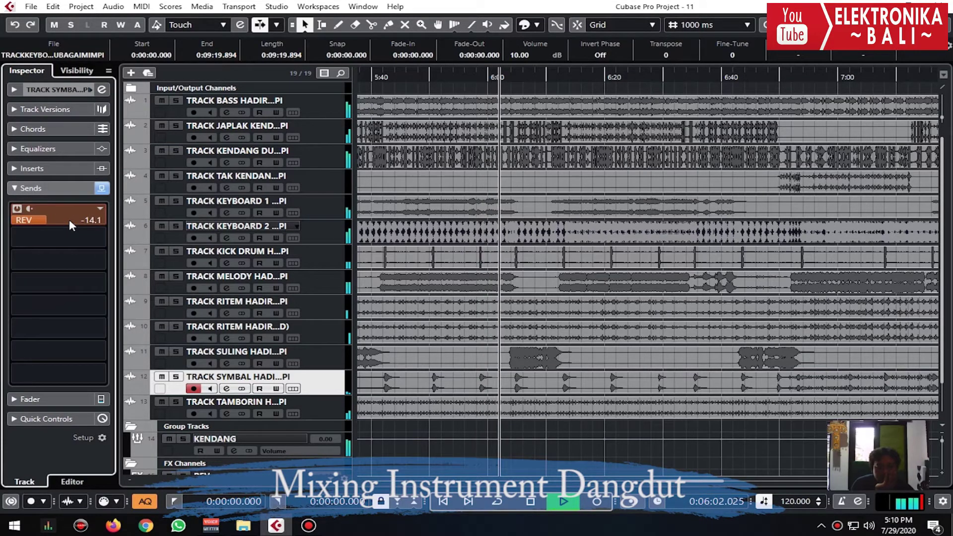
{"action": "left_click", "coordinate": [315, 350]}
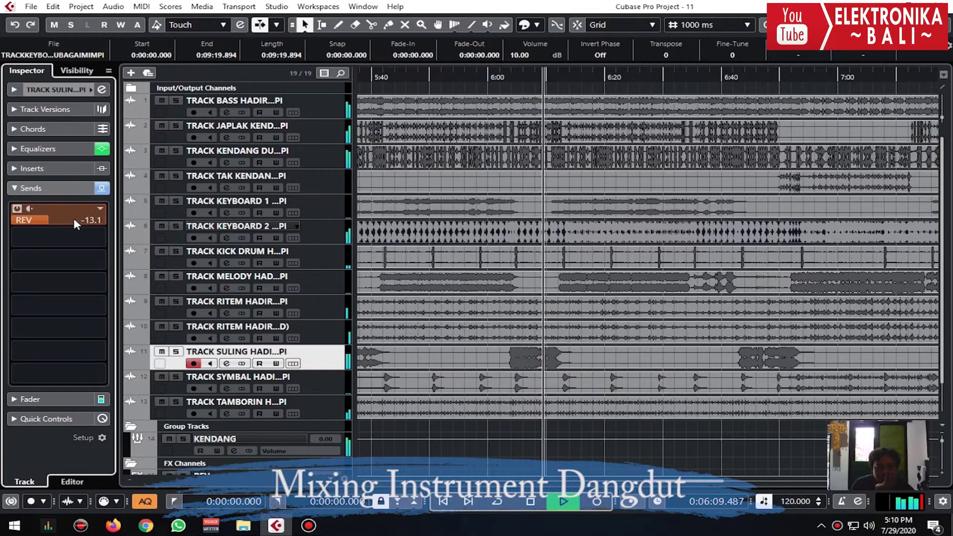
{"action": "scroll", "coordinate": [73, 218], "scroll_direction": "down", "scroll_amount": 1}
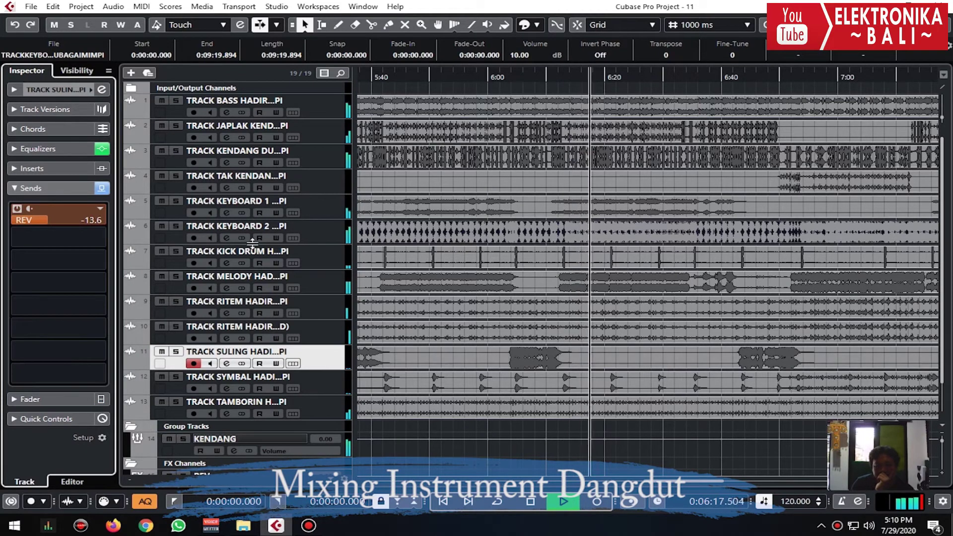
- Open the MixConsole and set the KENDANG group's level to -0.20 dB, checking the group soloed
{"action": "key", "text": "F3"}
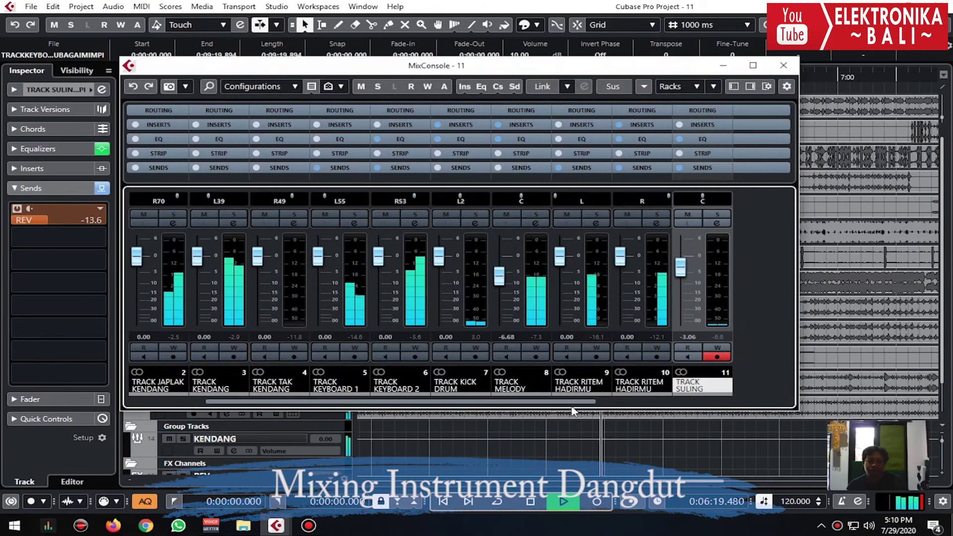
{"action": "left_click", "coordinate": [576, 400]}
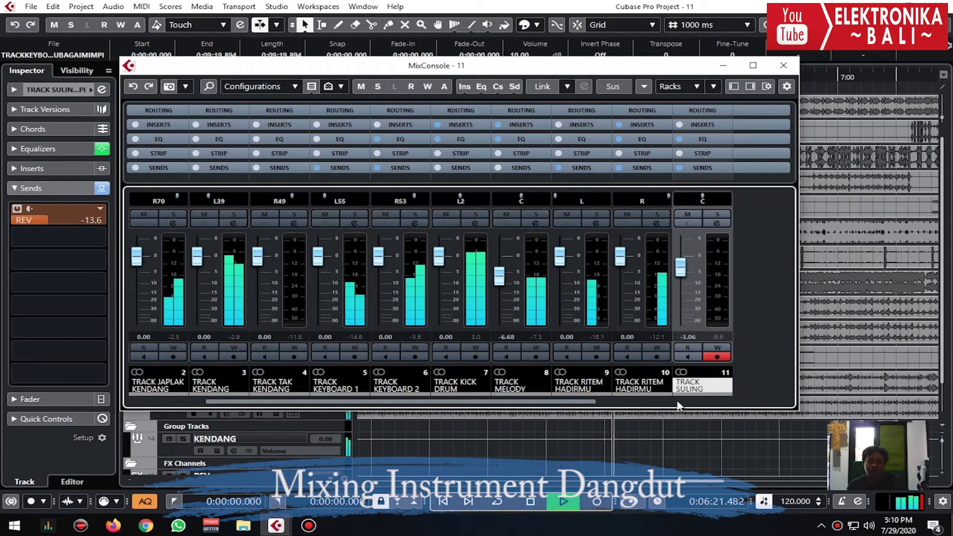
{"action": "left_click_drag", "start_coordinate": [545, 406], "coordinate": [485, 407]}
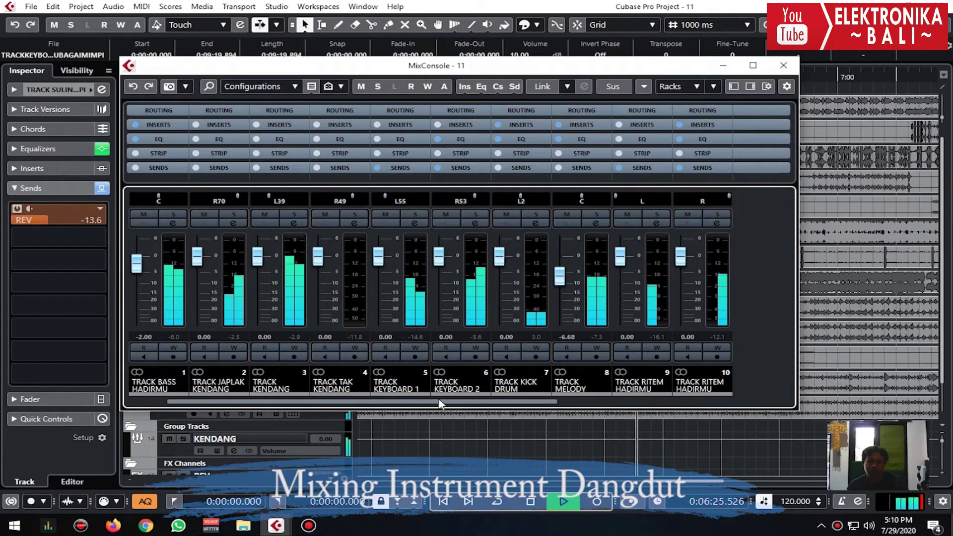
{"action": "left_click_drag", "start_coordinate": [542, 415], "coordinate": [737, 418]}
{"action": "scroll", "coordinate": [621, 285], "scroll_direction": "down", "scroll_amount": 2}
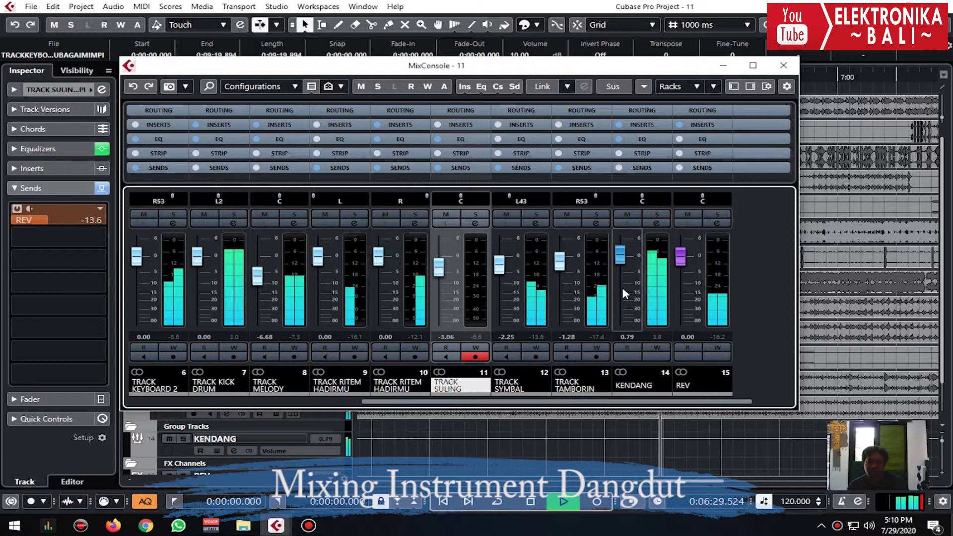
{"action": "left_click", "coordinate": [658, 214]}
{"action": "left_click", "coordinate": [659, 214]}
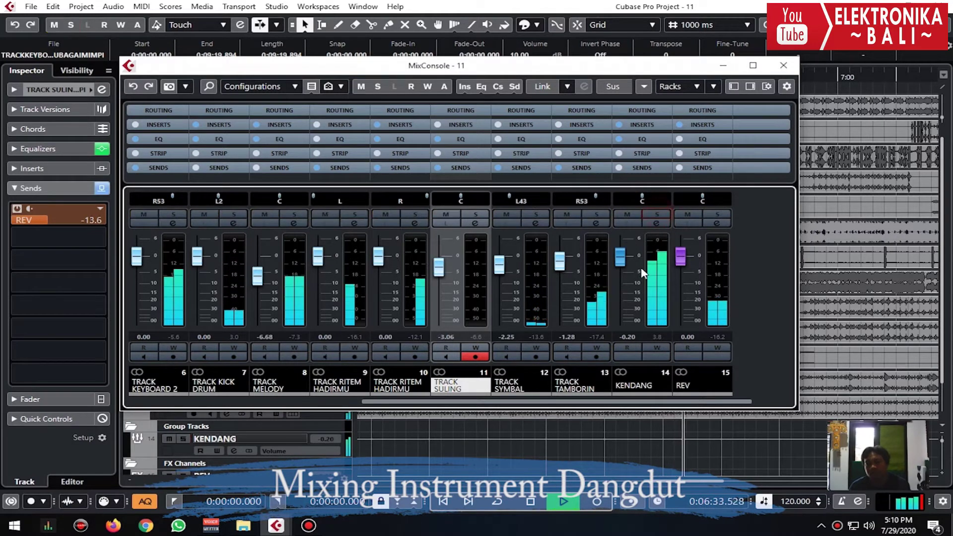
- Raise the KENDANG group's high equalizer band to about 7.1 dB, move its low peak to 52.9 Hz at 15.0 dB, and close the mixer windows
{"action": "left_click", "coordinate": [656, 222]}
{"action": "mouse_move", "coordinate": [582, 374]}
{"action": "left_mouse_down"}
{"action": "mouse_move", "coordinate": [594, 334]}
{"action": "mouse_move", "coordinate": [574, 338]}
{"action": "mouse_move", "coordinate": [566, 312]}
{"action": "mouse_move", "coordinate": [584, 355]}
{"action": "left_mouse_up"}
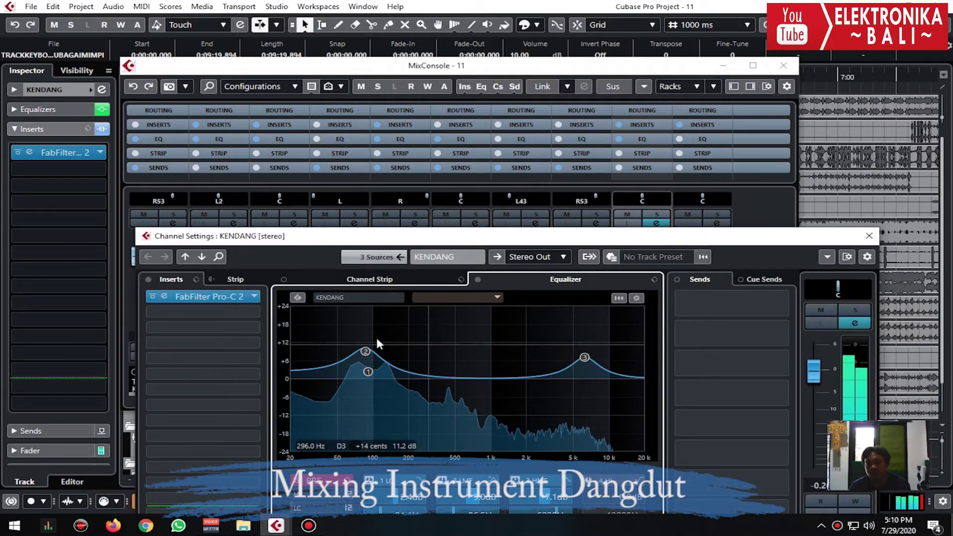
{"action": "left_click", "coordinate": [357, 347]}
{"action": "mouse_move", "coordinate": [342, 333]}
{"action": "left_mouse_down"}
{"action": "mouse_move", "coordinate": [334, 323]}
{"action": "mouse_move", "coordinate": [364, 343]}
{"action": "mouse_move", "coordinate": [320, 316]}
{"action": "mouse_move", "coordinate": [350, 314]}
{"action": "mouse_move", "coordinate": [350, 334]}
{"action": "mouse_move", "coordinate": [340, 332]}
{"action": "left_mouse_up"}
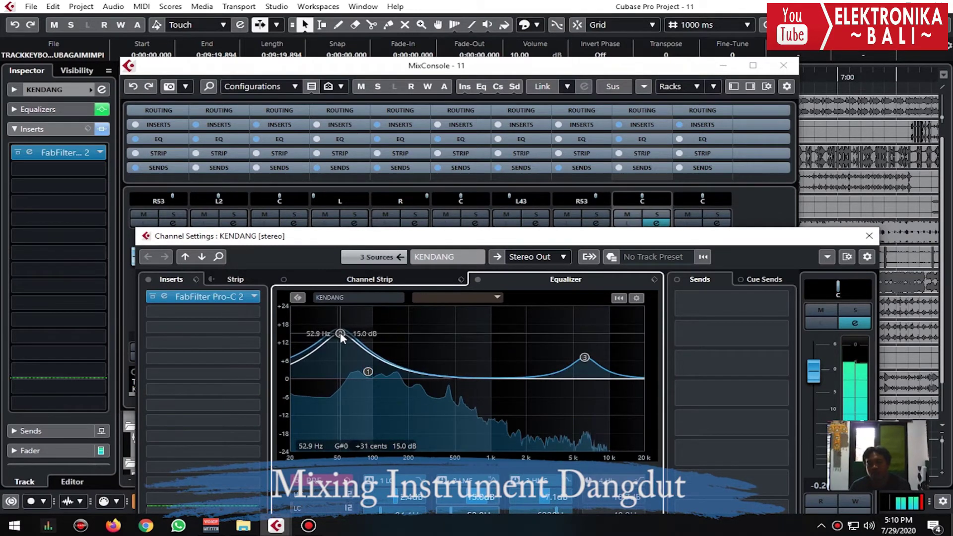
{"action": "left_click", "coordinate": [869, 236]}
{"action": "left_click", "coordinate": [783, 66]}
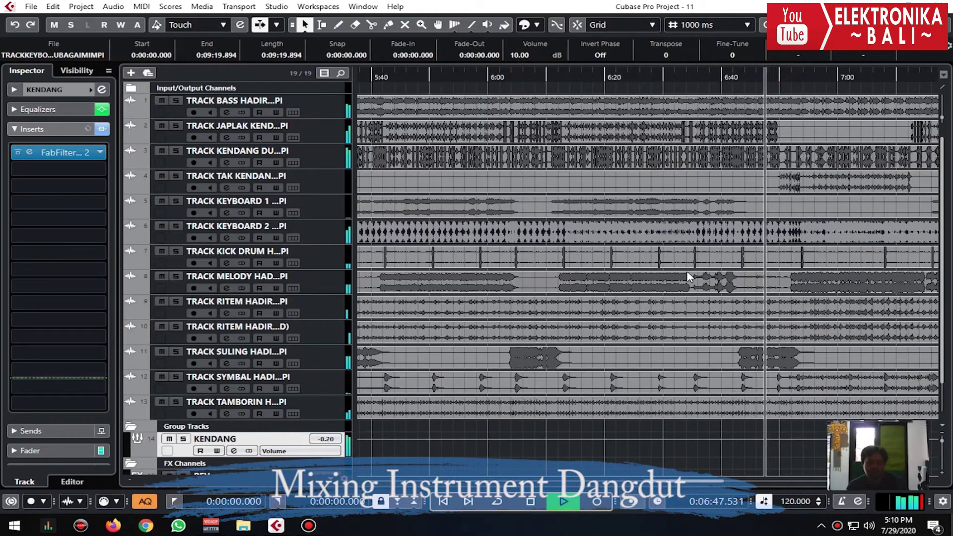
- Lower the volume of all audio events together, bringing the bass event to 1.00 dB, and clear the selection
{"action": "left_click", "coordinate": [639, 89]}
{"action": "scroll", "coordinate": [524, 57], "scroll_direction": "down", "scroll_amount": 3}
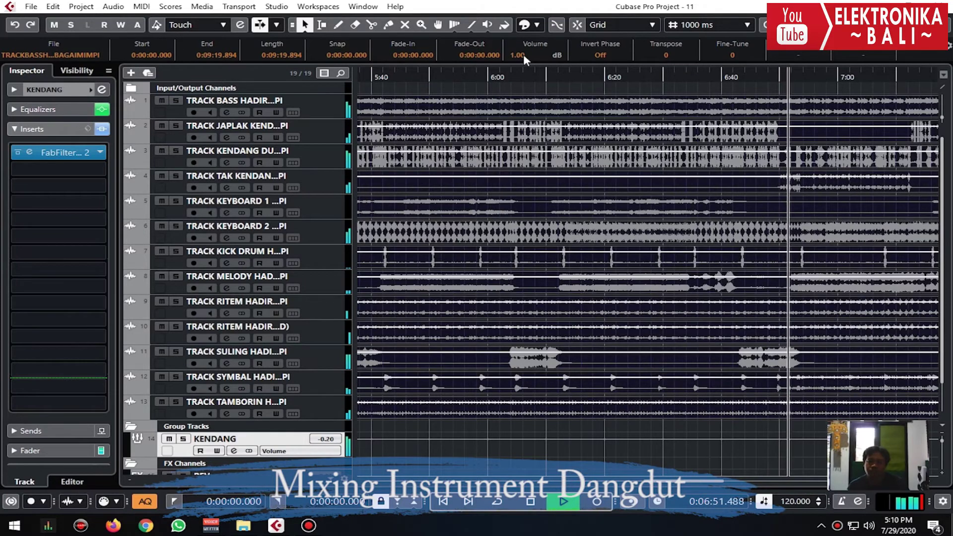
{"action": "left_click", "coordinate": [637, 425]}
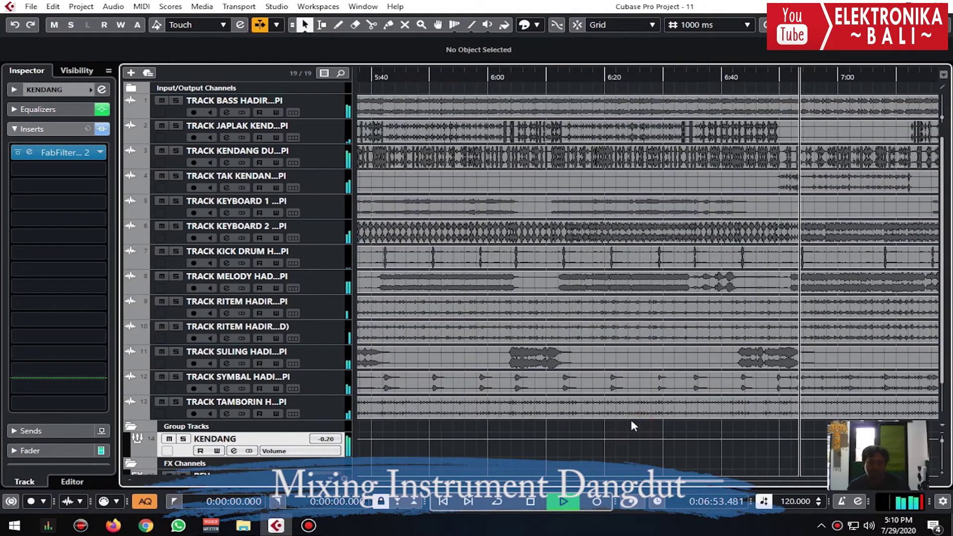
- Reopen the MixConsole, reset the KENDANG group's fader to 0.00 and trim it to -0.20 dB
{"action": "key", "text": "F3"}
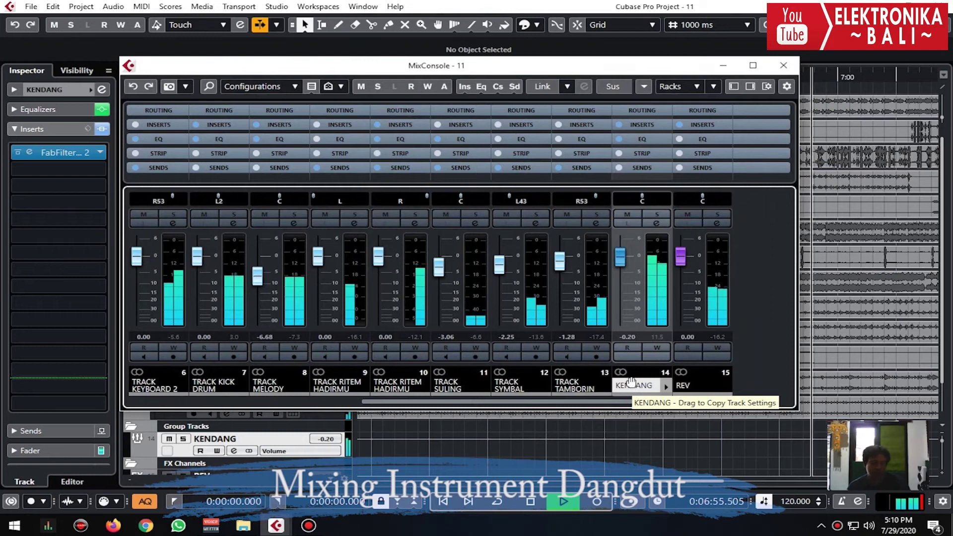
{"action": "left_click", "coordinate": [620, 256], "text": "ctrl"}
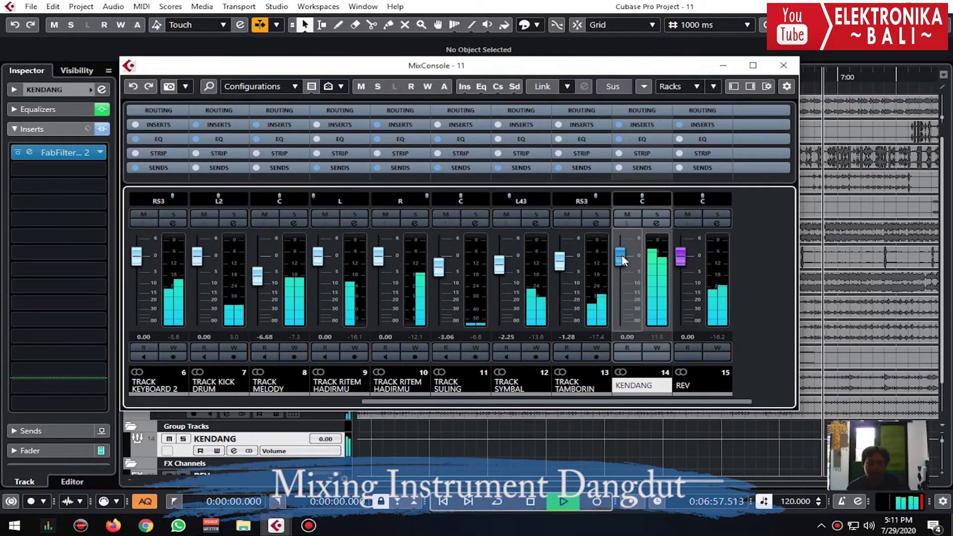
{"action": "scroll", "coordinate": [622, 260], "scroll_direction": "down", "scroll_amount": 1}
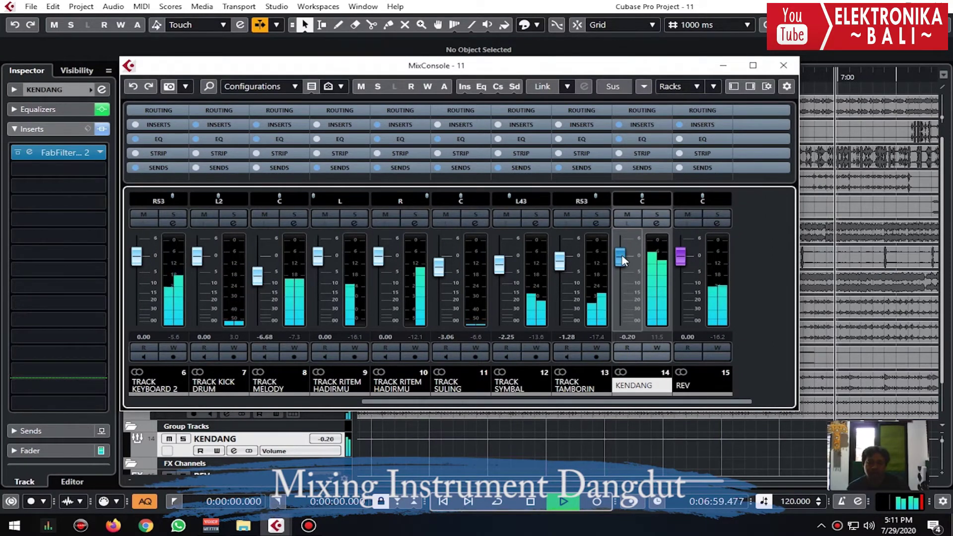
- Raise the bass track's level to -1.28 dB, check it soloed and clear the solo
{"action": "left_click", "coordinate": [290, 402]}
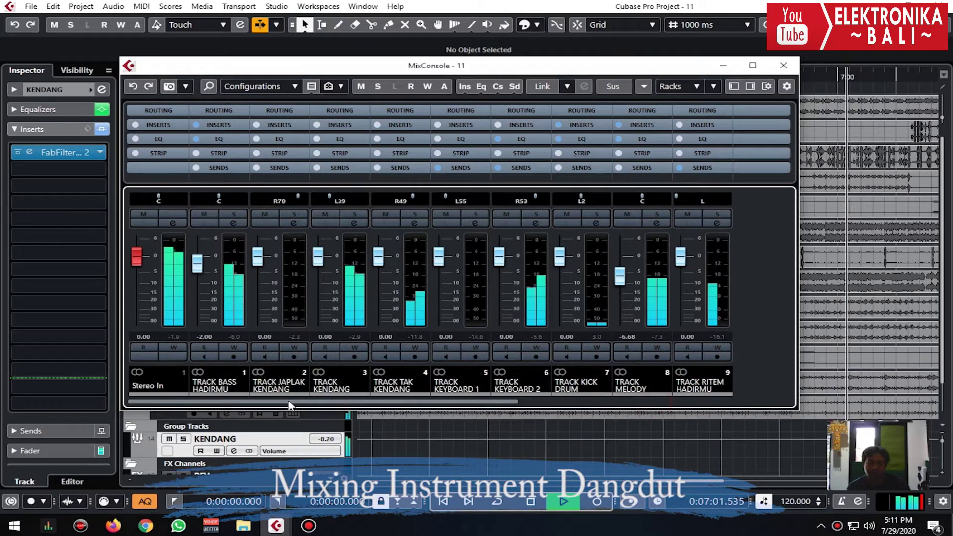
{"action": "scroll", "coordinate": [204, 272], "scroll_direction": "up", "scroll_amount": 4}
{"action": "left_click", "coordinate": [232, 214]}
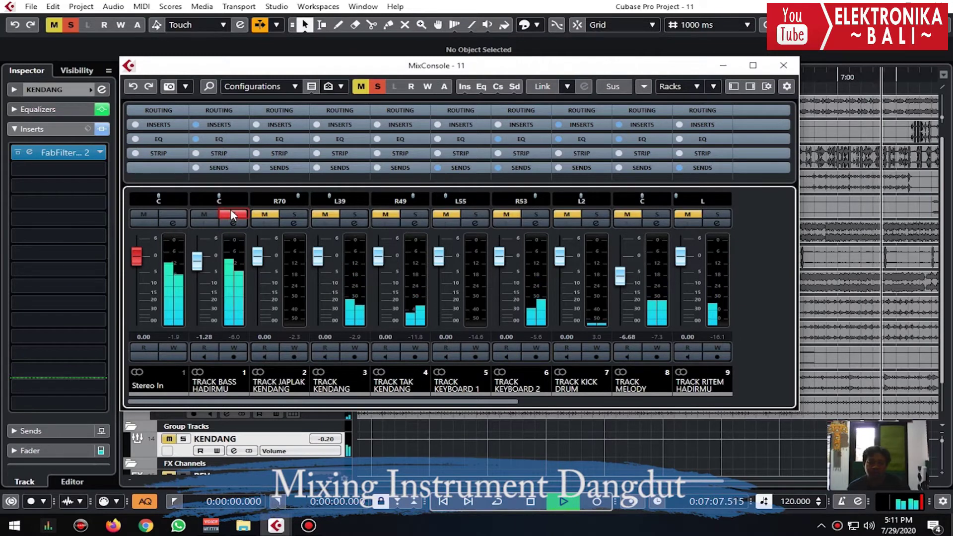
{"action": "left_click", "coordinate": [231, 214]}
- Search the effects for "bass" and insert MaxxBass Mono after H-Comp Mono on the bass channel
{"action": "left_click", "coordinate": [236, 223]}
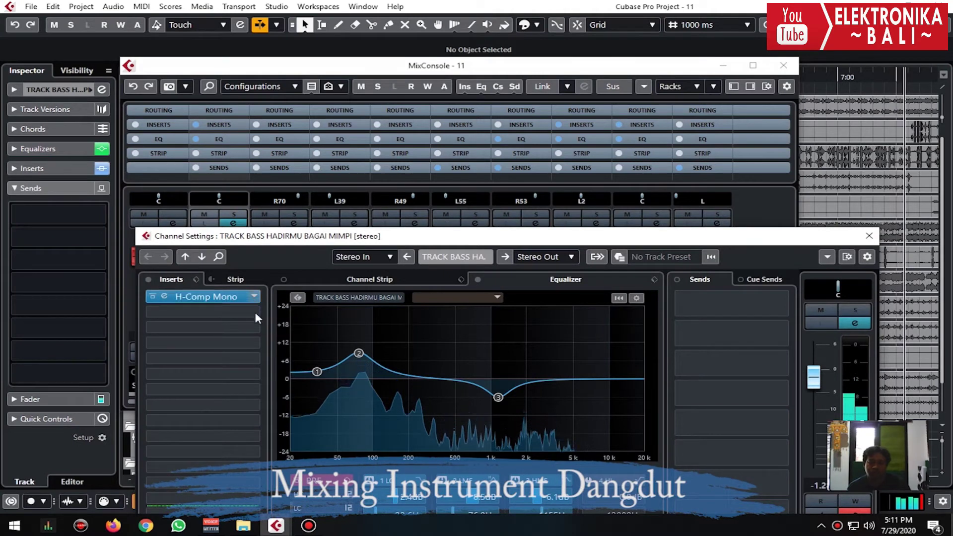
{"action": "left_click", "coordinate": [254, 312]}
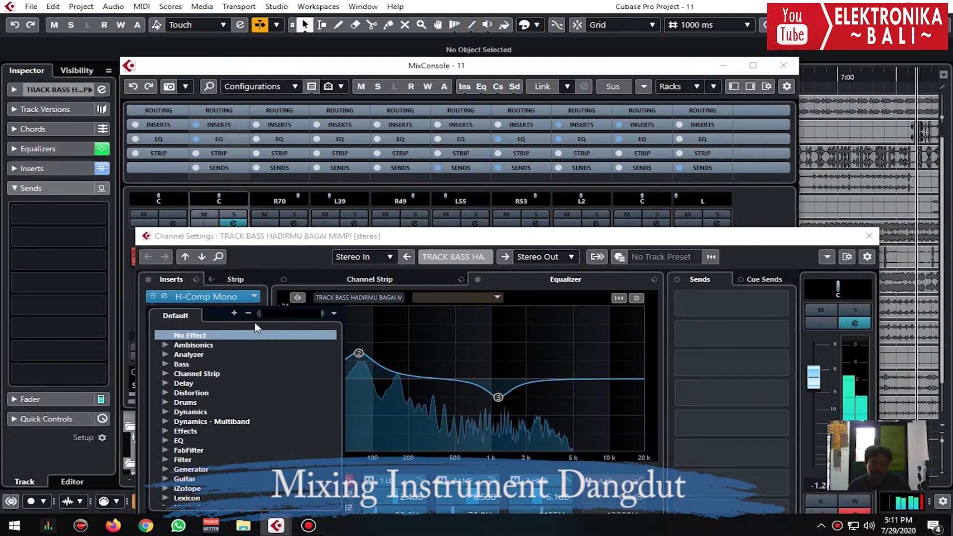
{"action": "type", "text": "bass"}
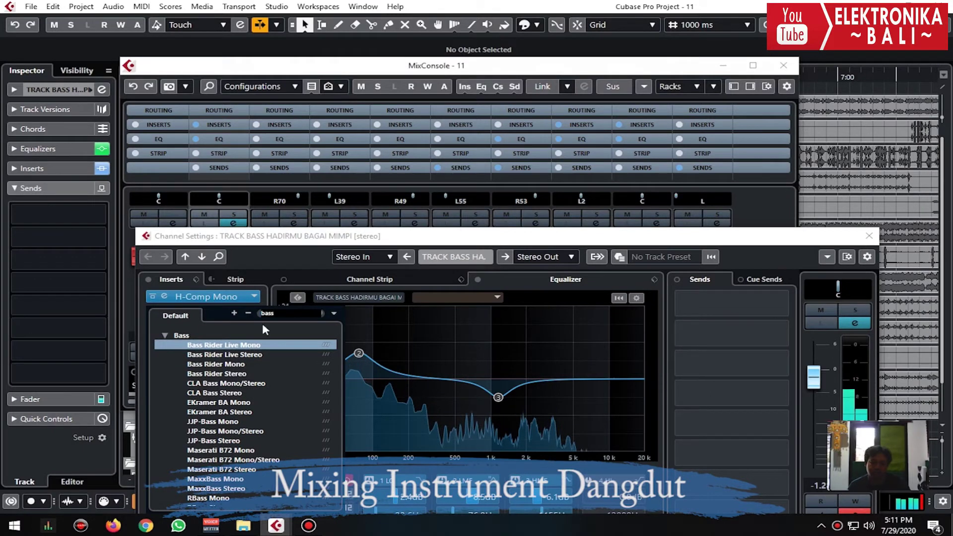
{"action": "scroll", "coordinate": [254, 408], "scroll_direction": "down", "scroll_amount": 1}
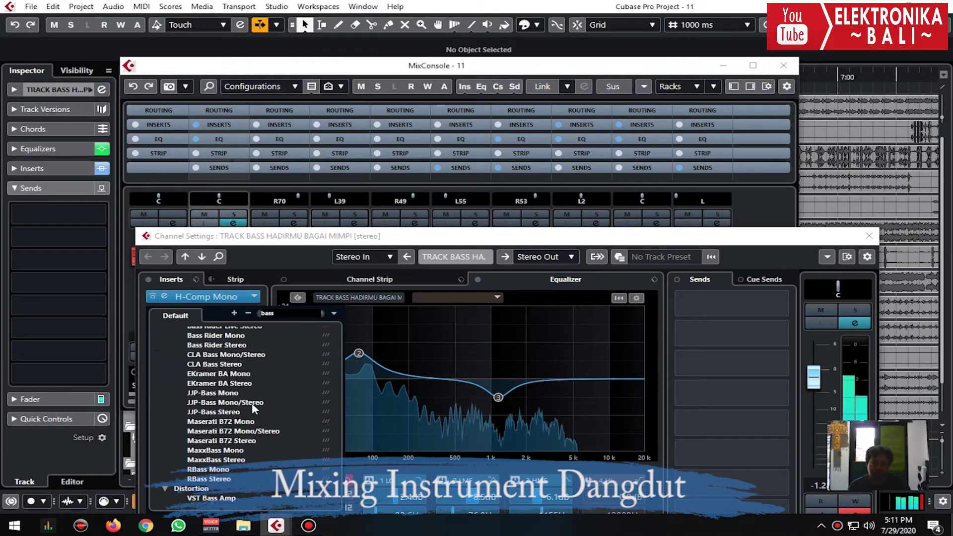
{"action": "left_click", "coordinate": [232, 451]}
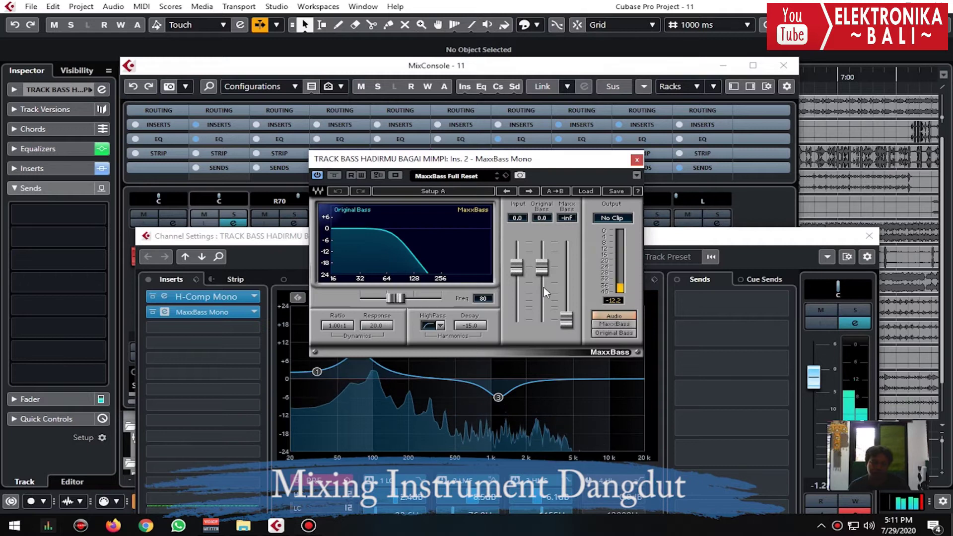
- Switch the bass channel to the Stereo Combined Panner and set its pan range to L4 and R34
{"action": "right_click", "coordinate": [836, 289]}
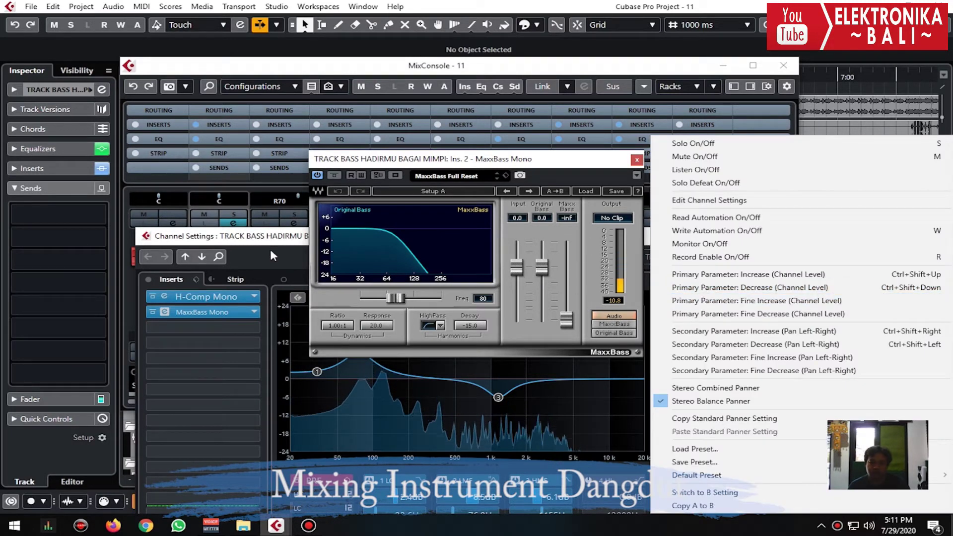
{"action": "left_click", "coordinate": [271, 252]}
{"action": "left_click", "coordinate": [873, 292]}
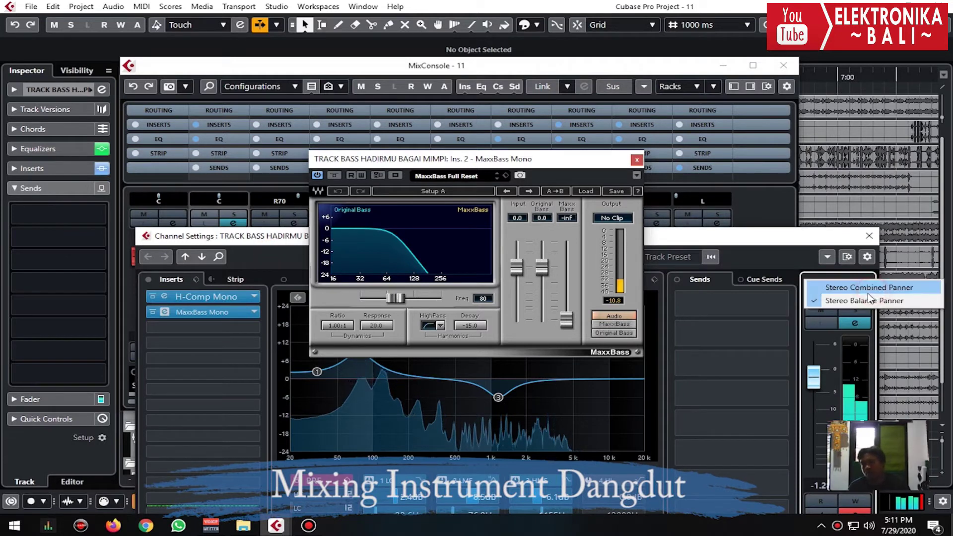
{"action": "left_click", "coordinate": [820, 288]}
{"action": "left_click_drag", "start_coordinate": [820, 294], "coordinate": [854, 297]}
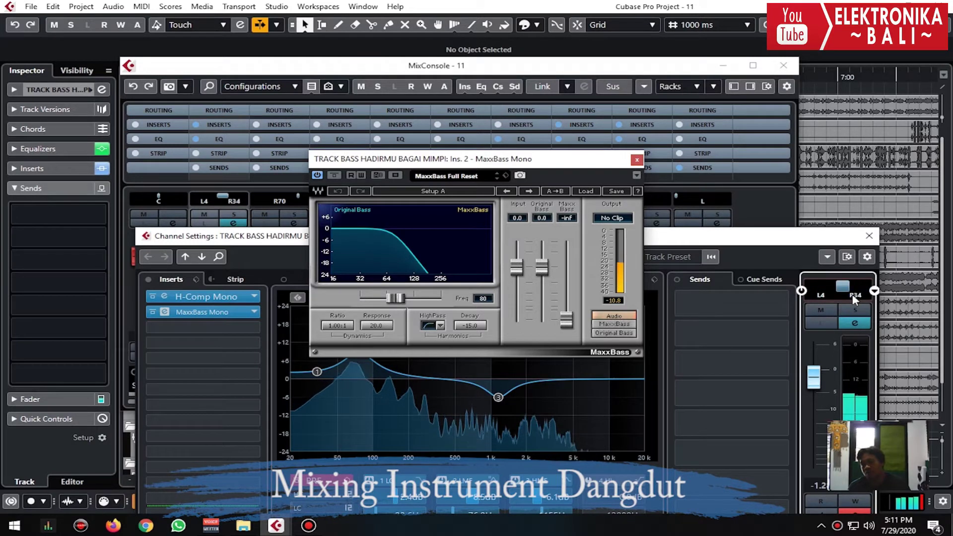
- Center both sides of the bass channel's pan, and set MaxxBass's frequency to 63 and its Original Bass level to -0.6
{"action": "left_click_drag", "start_coordinate": [846, 294], "coordinate": [835, 293]}
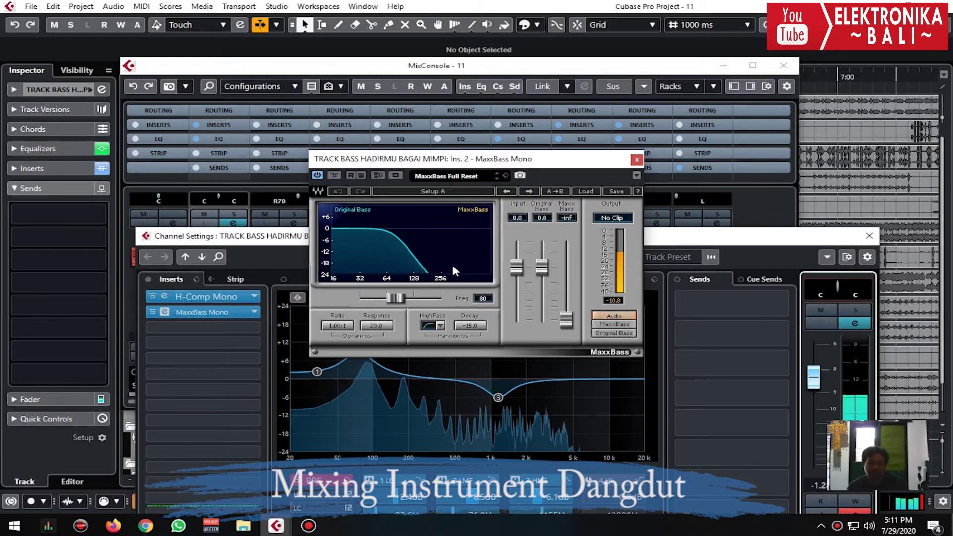
{"action": "left_click_drag", "start_coordinate": [398, 301], "coordinate": [410, 300]}
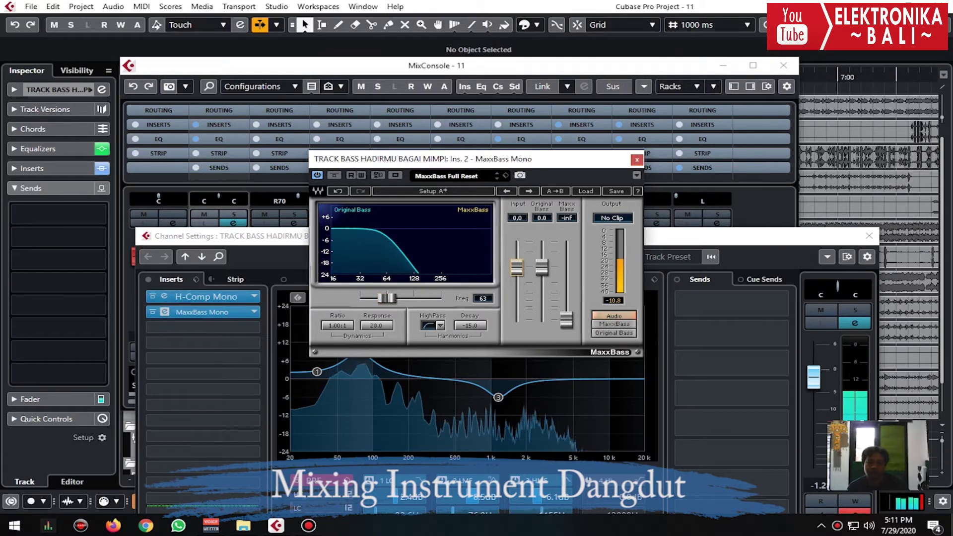
{"action": "mouse_move", "coordinate": [542, 268]}
{"action": "left_mouse_down"}
{"action": "mouse_move", "coordinate": [542, 278]}
{"action": "mouse_move", "coordinate": [542, 269]}
{"action": "left_mouse_up"}
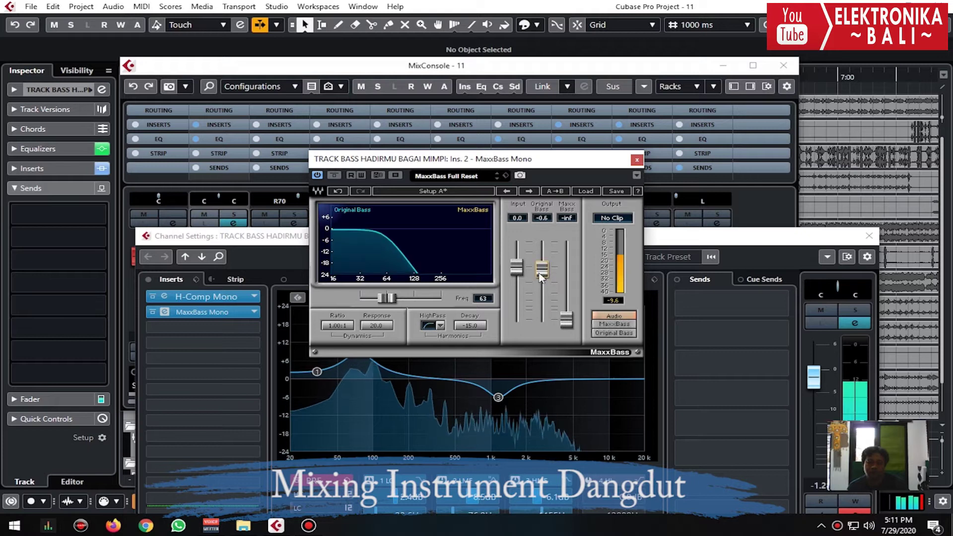
- Load the BoomBaxx factory preset in MaxxBass, lower its MaxxBass level to -4.0 and close the plug-in
{"action": "left_click", "coordinate": [586, 192]}
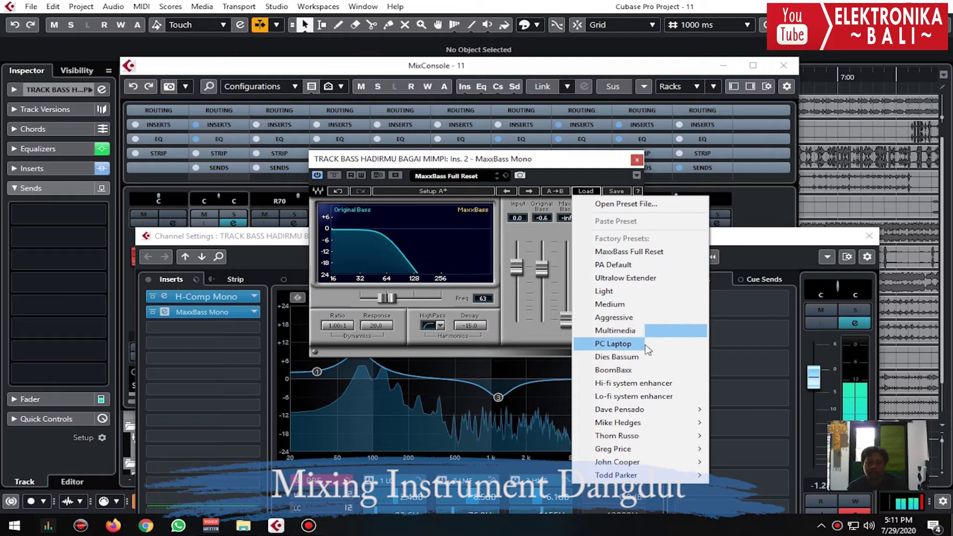
{"action": "left_click", "coordinate": [615, 369]}
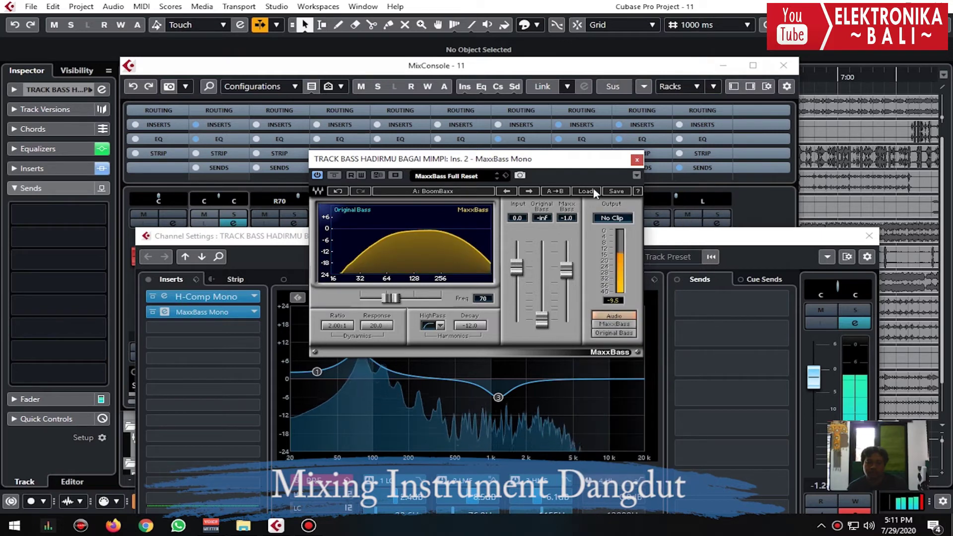
{"action": "mouse_move", "coordinate": [567, 270]}
{"action": "left_mouse_down"}
{"action": "mouse_move", "coordinate": [566, 254]}
{"action": "mouse_move", "coordinate": [567, 278]}
{"action": "left_mouse_up"}
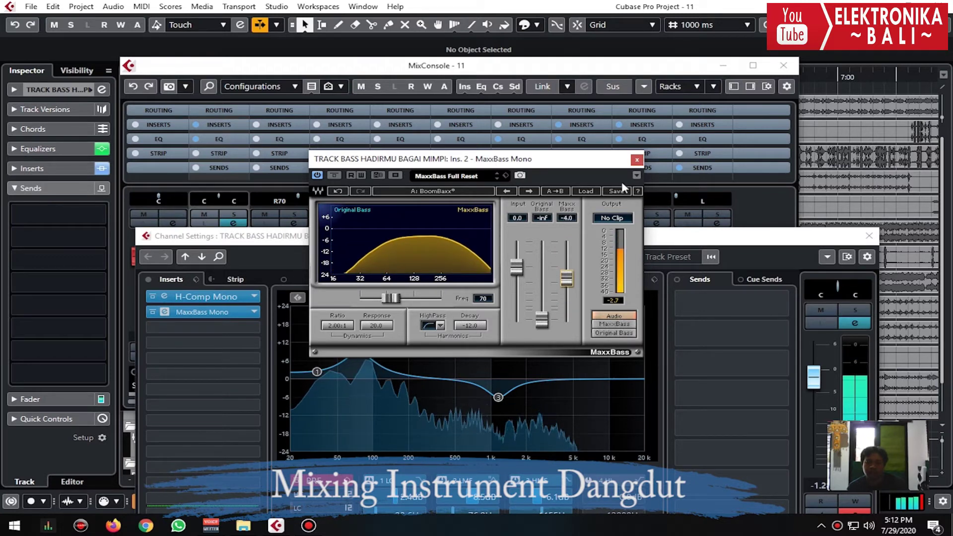
{"action": "left_click", "coordinate": [637, 160]}
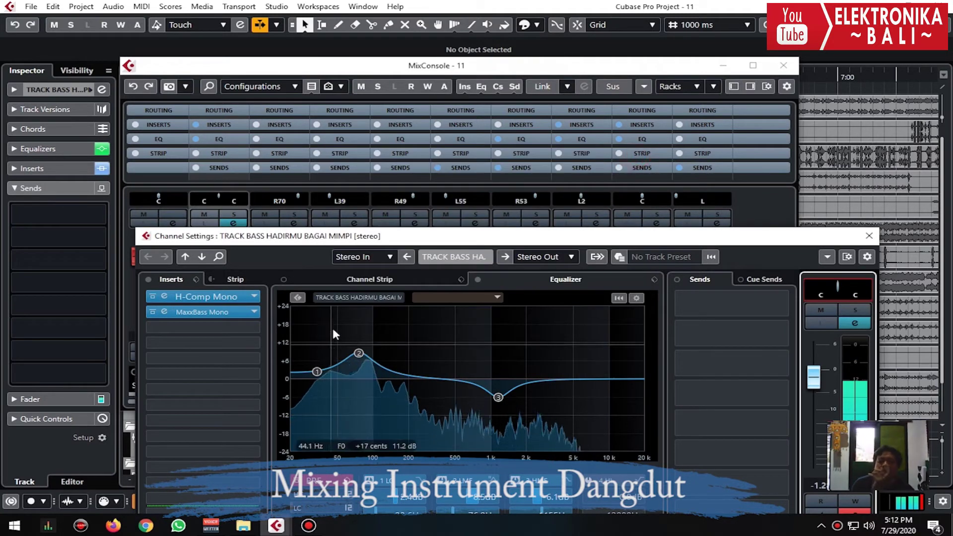
- Fine-tune the H-Comp Mono insert on the bass channel and close the bass channel settings
{"action": "left_click", "coordinate": [233, 296]}
{"action": "left_click_drag", "start_coordinate": [453, 341], "coordinate": [452, 335]}
{"action": "left_click", "coordinate": [683, 115]}
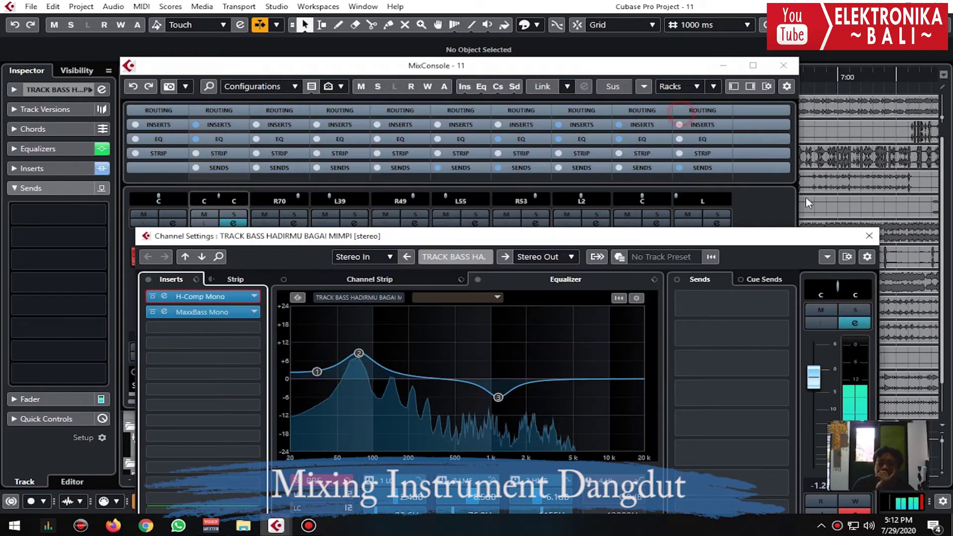
{"action": "left_click", "coordinate": [869, 235]}
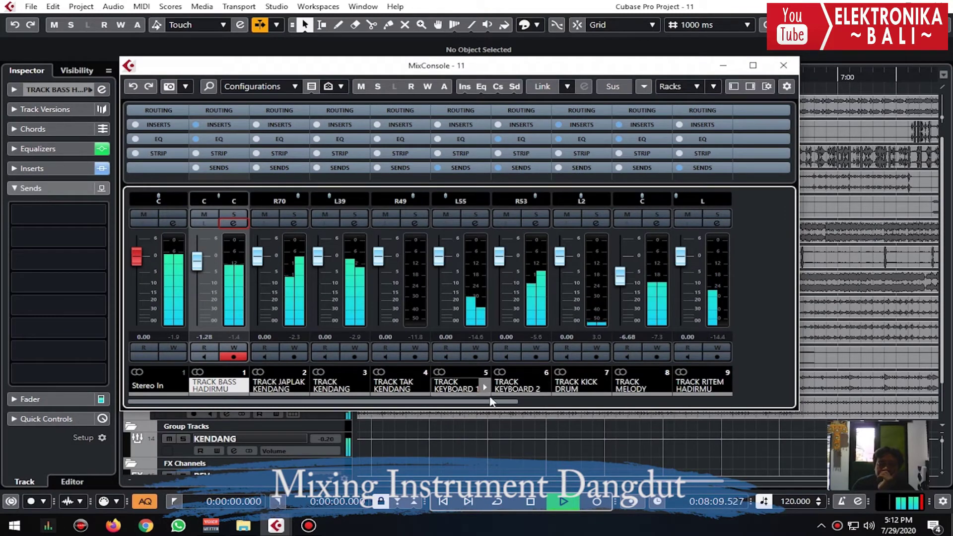
- Open the Stereo Out channel's settings and search the first insert slot's effects for "com"
{"action": "scroll", "coordinate": [489, 404], "scroll_direction": "right", "scroll_amount": 5}
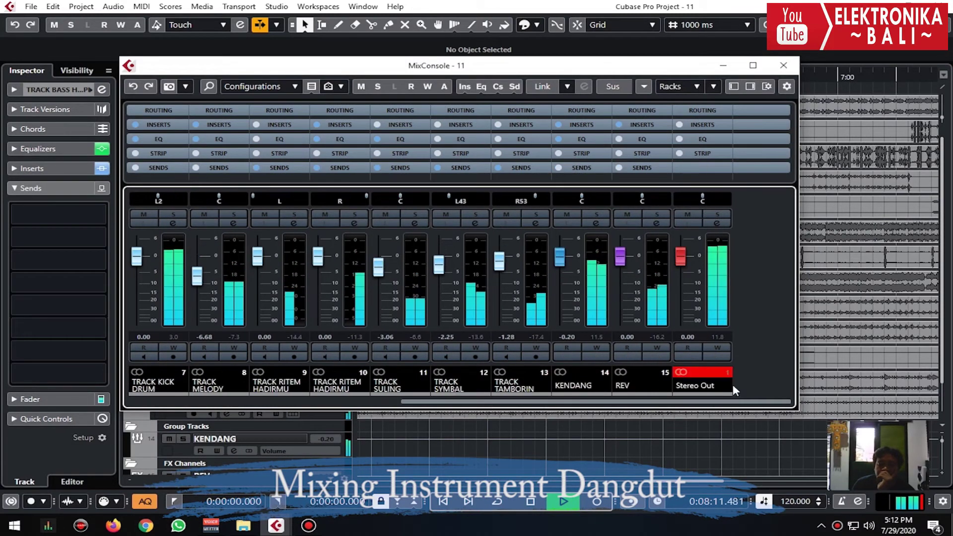
{"action": "left_click", "coordinate": [717, 223]}
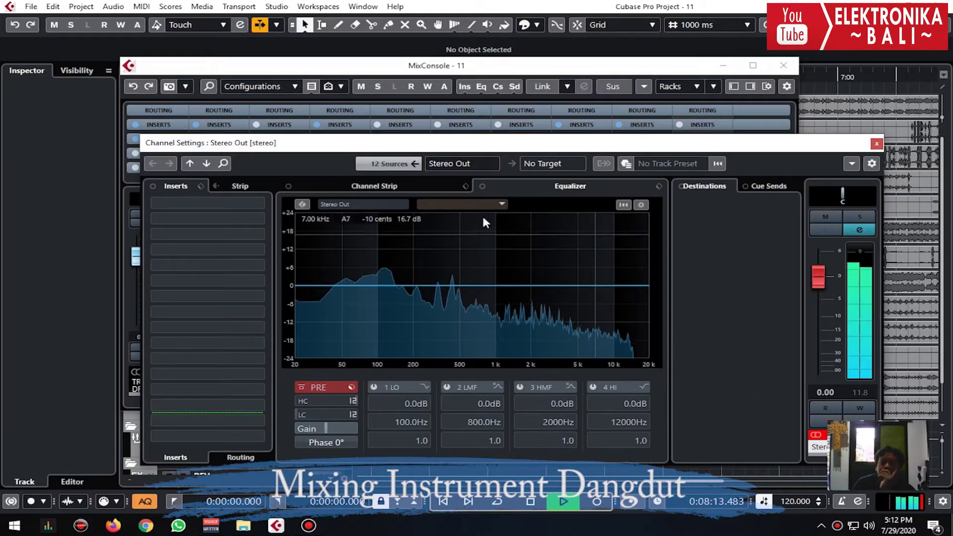
{"action": "left_click", "coordinate": [231, 204]}
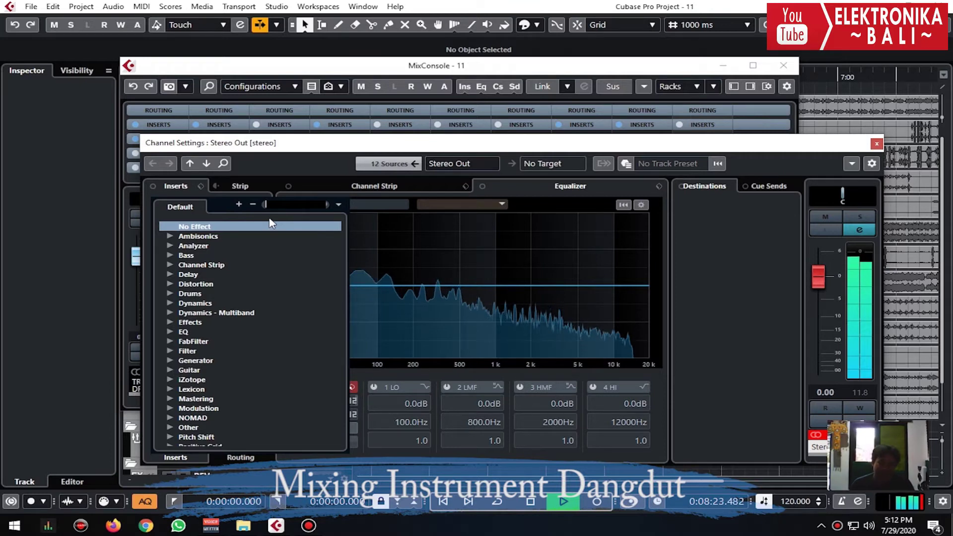
{"action": "type", "text": "com"}
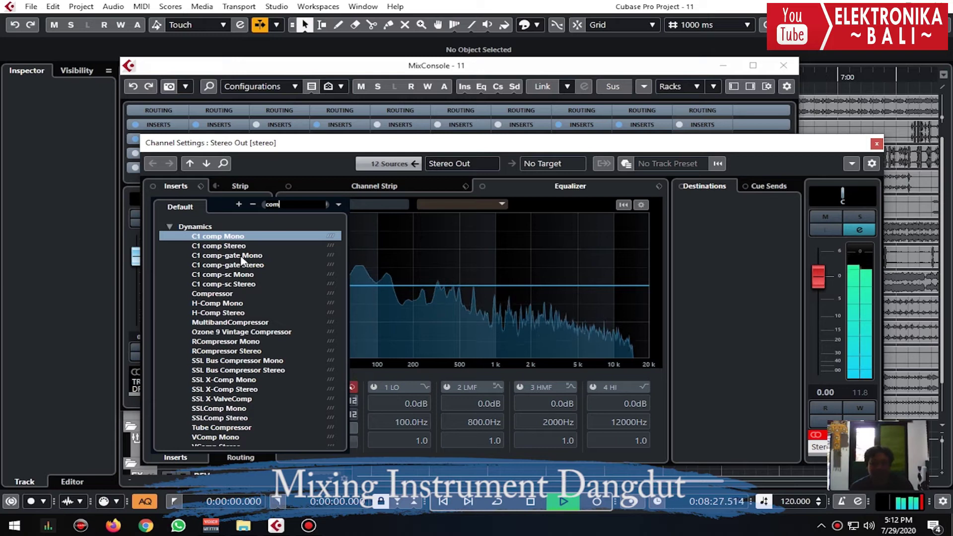
{"action": "scroll", "coordinate": [260, 325], "scroll_direction": "down", "scroll_amount": 2}
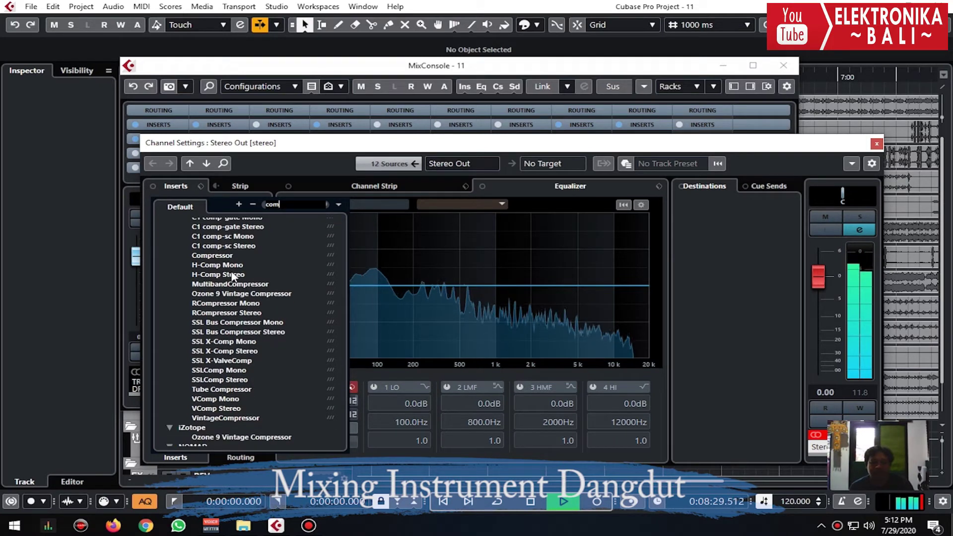
{"action": "scroll", "coordinate": [233, 276], "scroll_direction": "down", "scroll_amount": 4}
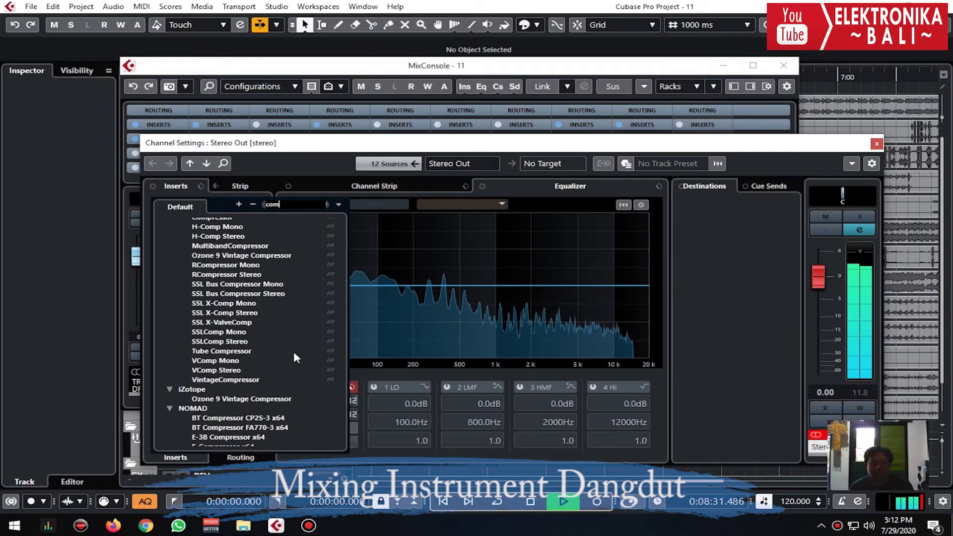
- Search the effects for "fab" instead and insert FabFilter Pro-C 2 in Stereo Out's first insert slot
{"action": "key", "text": "BackSpace"}
{"action": "key", "text": "BackSpace"}
{"action": "key", "text": "BackSpace"}
{"action": "type", "text": "fab"}
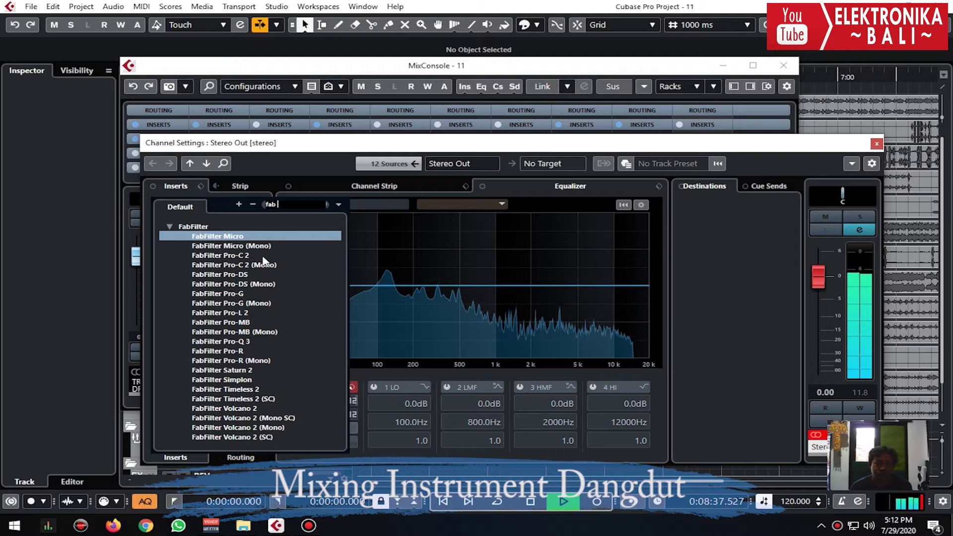
{"action": "left_click", "coordinate": [234, 256]}
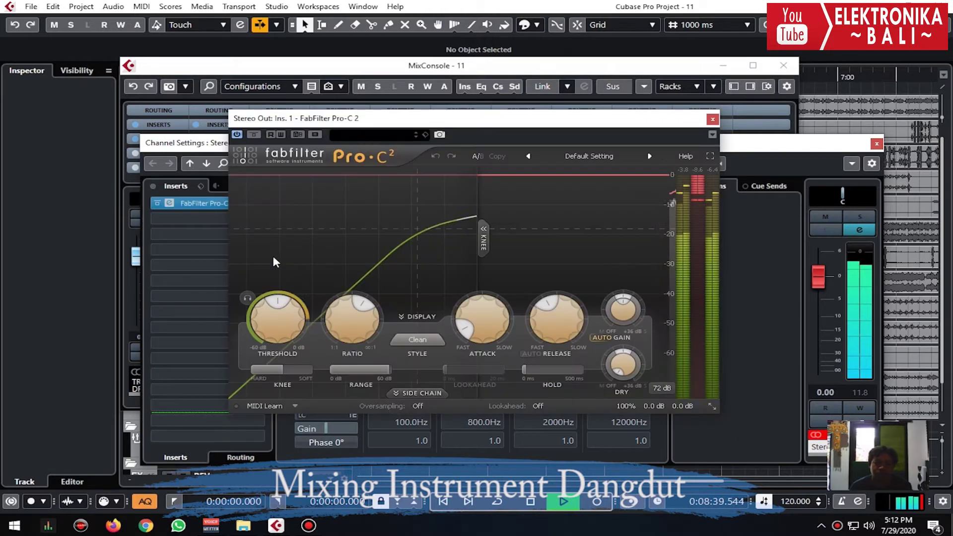
- Adjust the threshold of FabFilter Pro-C 2 on Stereo Out and lower its ratio to about 2.4:1
{"action": "mouse_move", "coordinate": [280, 311]}
{"action": "left_mouse_down"}
{"action": "mouse_move", "coordinate": [276, 333]}
{"action": "mouse_move", "coordinate": [278, 298]}
{"action": "left_mouse_up"}
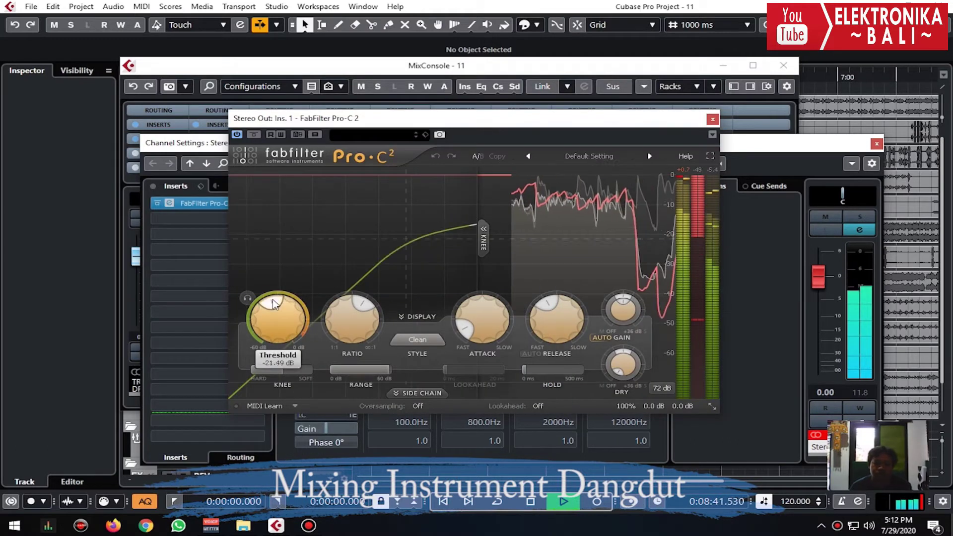
{"action": "scroll", "coordinate": [277, 341], "scroll_direction": "up", "scroll_amount": 10}
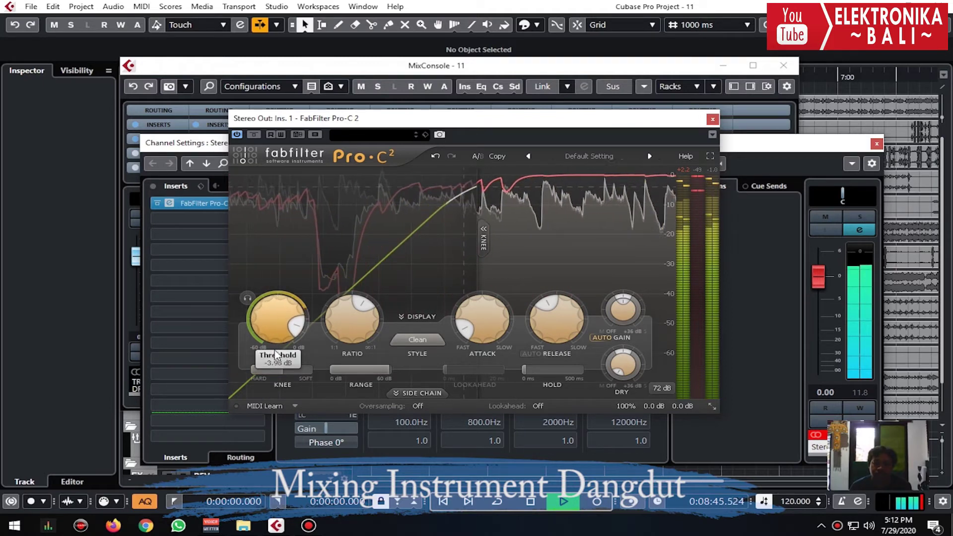
{"action": "scroll", "coordinate": [337, 356], "scroll_direction": "down", "scroll_amount": 5}
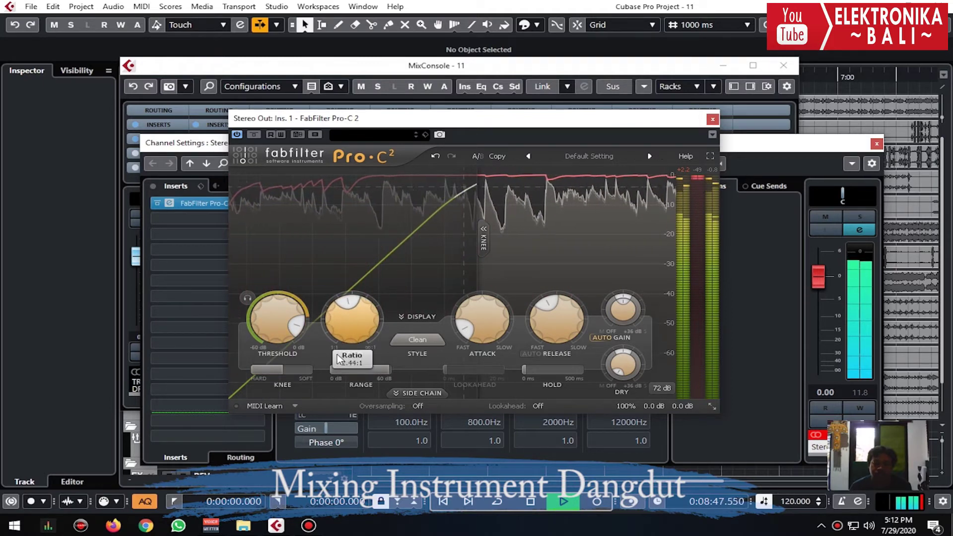
{"action": "left_click_drag", "start_coordinate": [274, 319], "coordinate": [274, 360]}
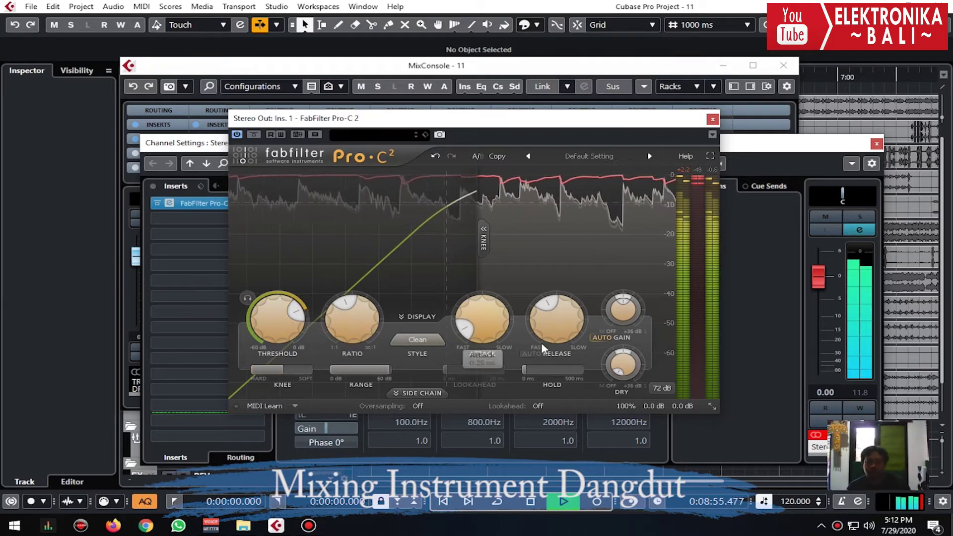
- Try a higher dry gain on FabFilter Pro-C 2 and return it to -INF dB
{"action": "left_click_drag", "start_coordinate": [634, 279], "coordinate": [618, 335]}
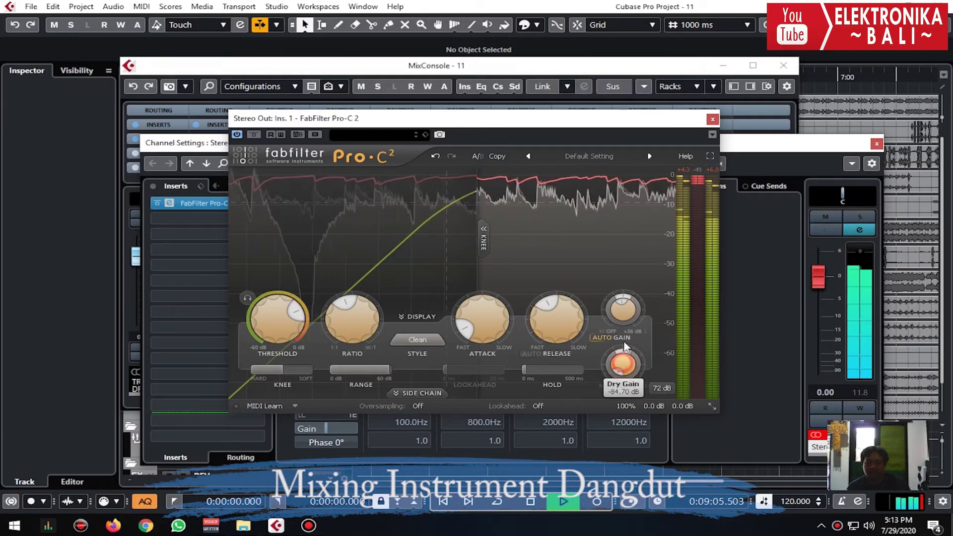
{"action": "left_click_drag", "start_coordinate": [623, 365], "coordinate": [624, 350]}
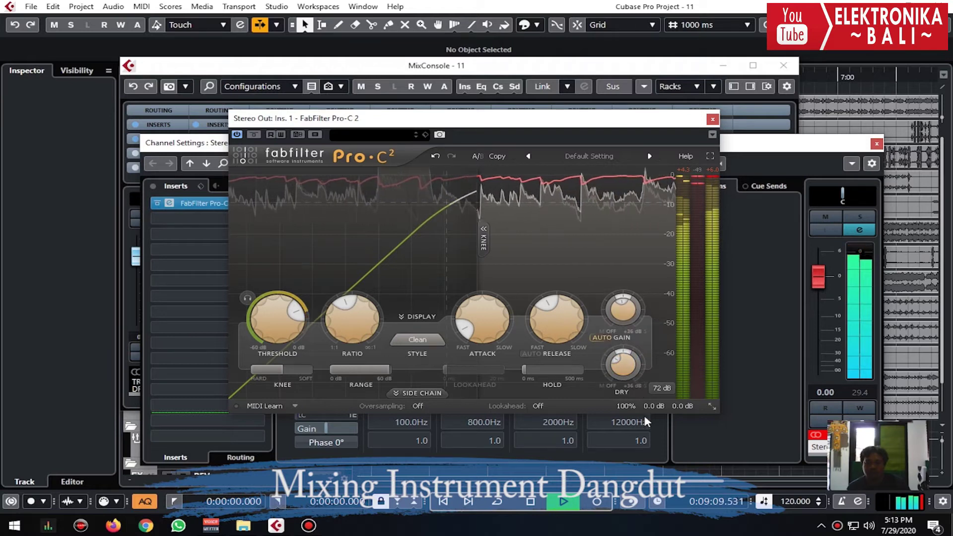
{"action": "scroll", "coordinate": [630, 368], "scroll_direction": "up", "scroll_amount": 2}
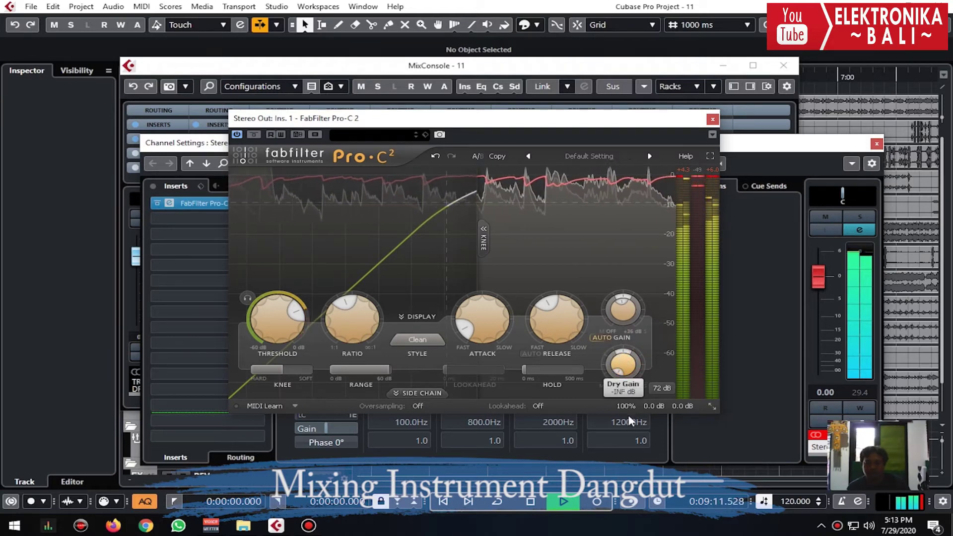
- Lower the FabFilter Pro-C 2 threshold to about -11 dB and close the compressor
{"action": "mouse_move", "coordinate": [560, 322]}
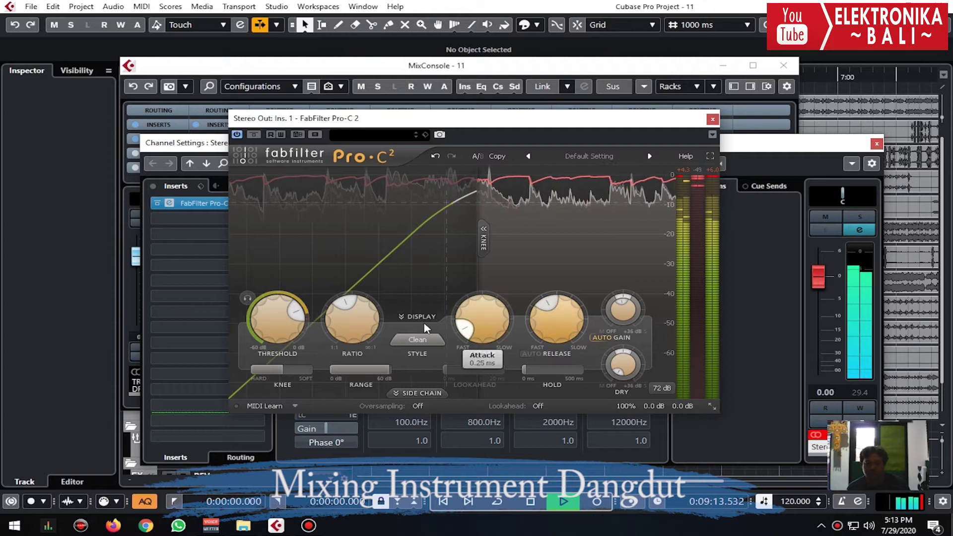
{"action": "mouse_move", "coordinate": [277, 327]}
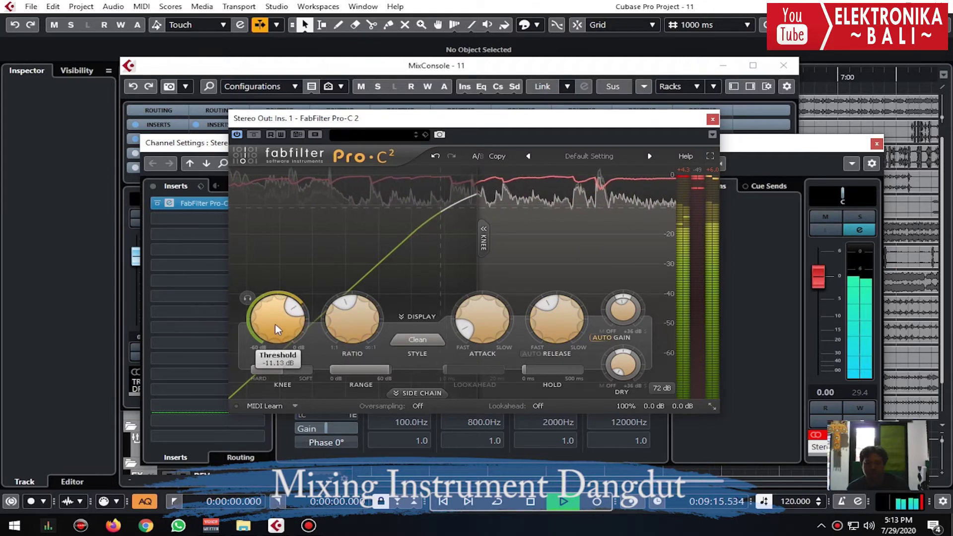
{"action": "left_click", "coordinate": [712, 119]}
- Close the MixConsole and play the song from about 5:49, briefly reopening Stereo Out's FabFilter Pro-C 2 insert
{"action": "left_click", "coordinate": [787, 66]}
{"action": "left_click", "coordinate": [427, 77]}
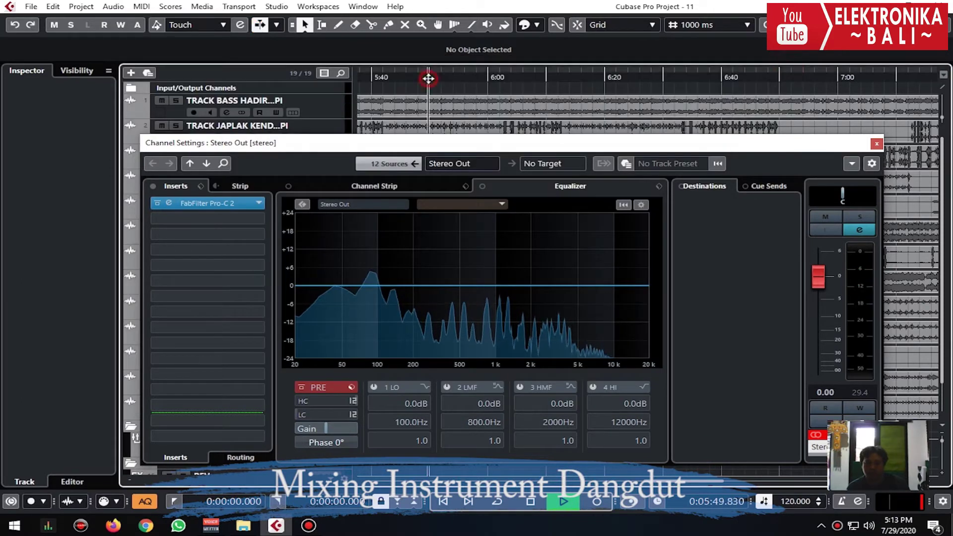
{"action": "left_click", "coordinate": [228, 204]}
{"action": "left_click", "coordinate": [219, 203]}
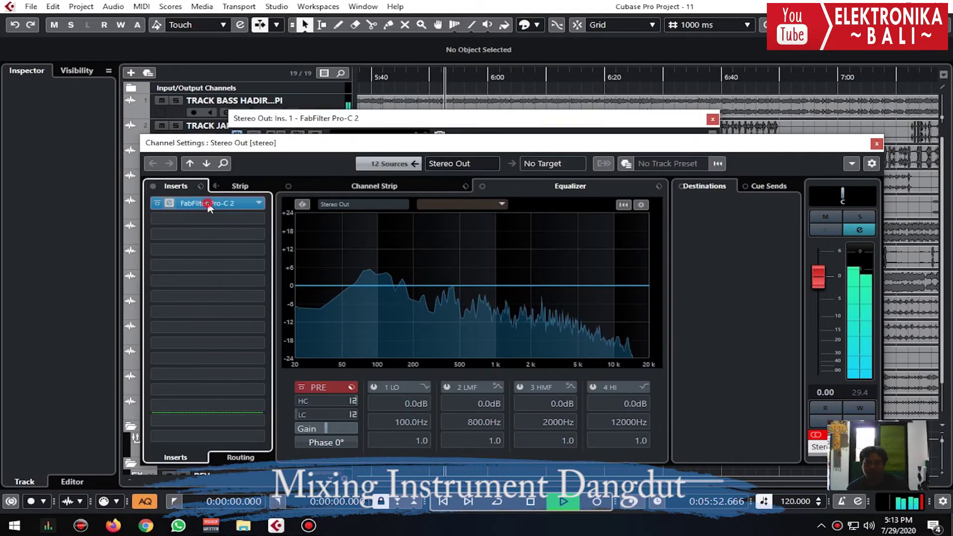
- Insert StereoEnhancer from the Spatial + Panner category in Stereo Out's insert slot 10
{"action": "left_click", "coordinate": [201, 327]}
{"action": "scroll", "coordinate": [262, 419], "scroll_direction": "down", "scroll_amount": 10}
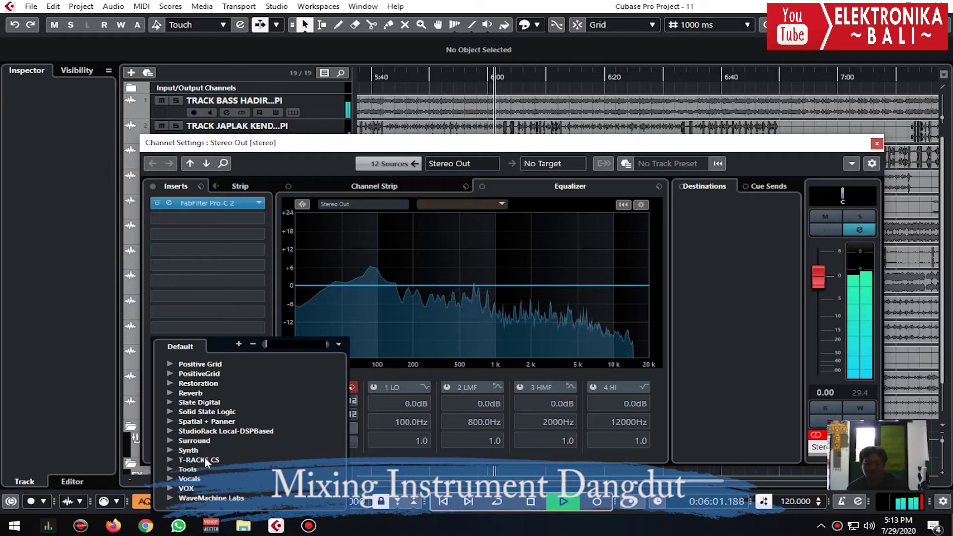
{"action": "left_click", "coordinate": [212, 422]}
{"action": "scroll", "coordinate": [243, 451], "scroll_direction": "down", "scroll_amount": 10}
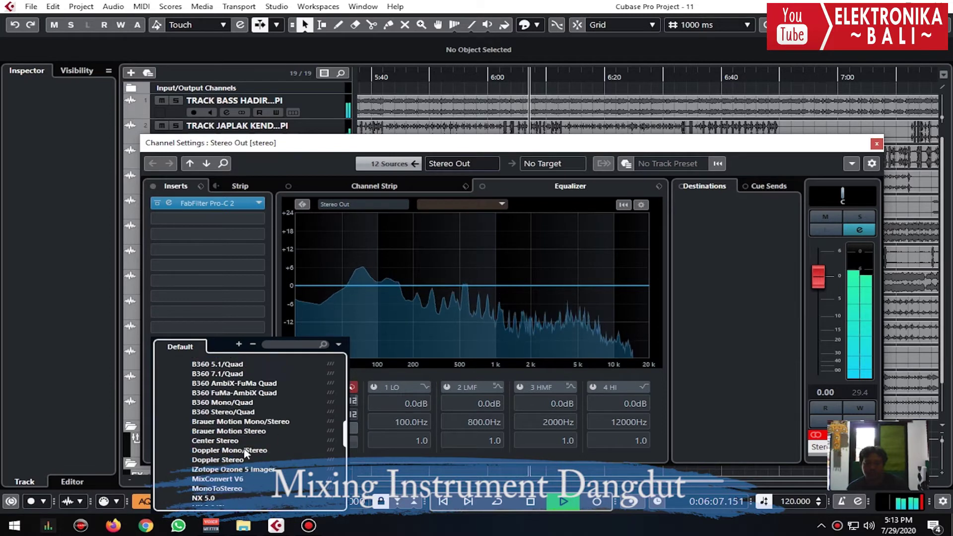
{"action": "scroll", "coordinate": [244, 456], "scroll_direction": "down", "scroll_amount": 5}
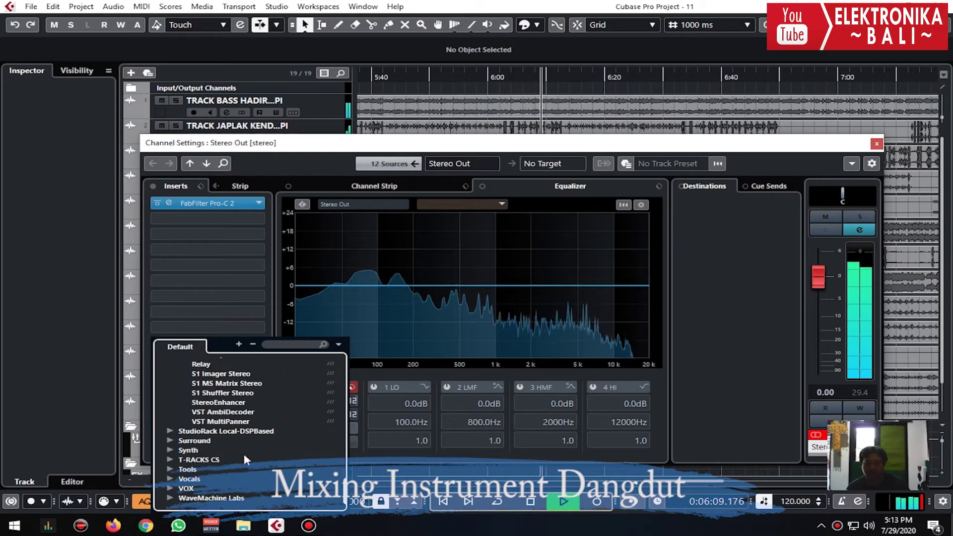
{"action": "left_click", "coordinate": [219, 402]}
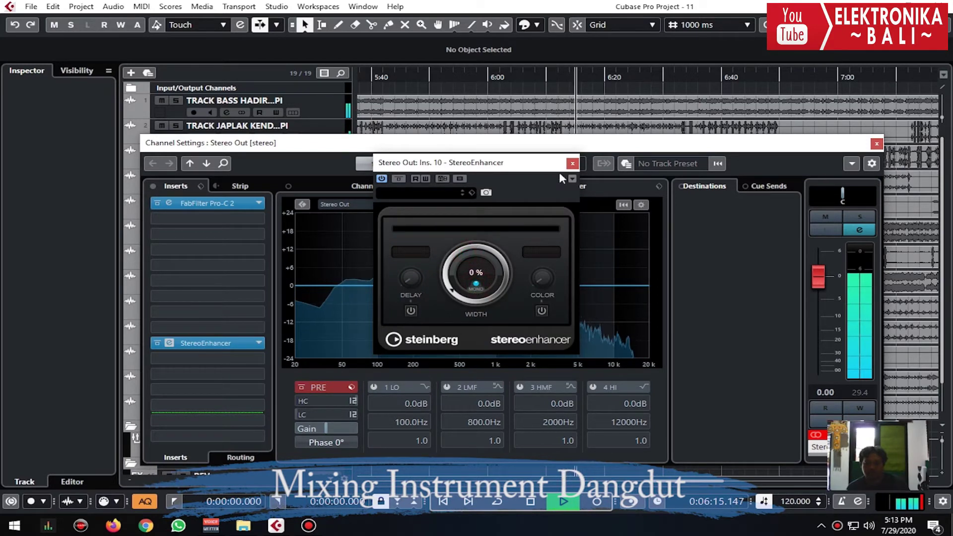
- Move the StereoEnhancer window out of the way and replace the Stereo Out channel settings with the MixConsole
{"action": "left_click_drag", "start_coordinate": [551, 162], "coordinate": [765, 8]}
{"action": "left_click", "coordinate": [812, 151]}
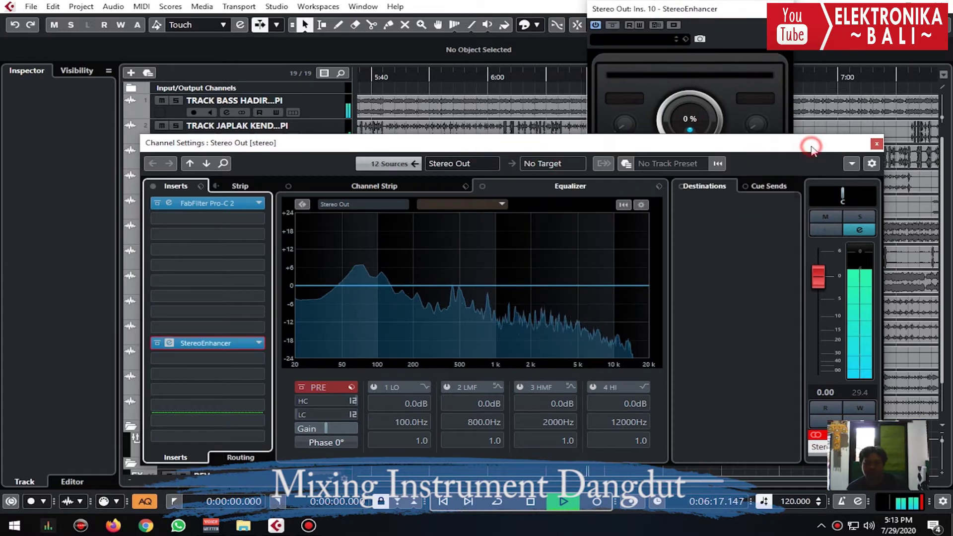
{"action": "left_click", "coordinate": [876, 144]}
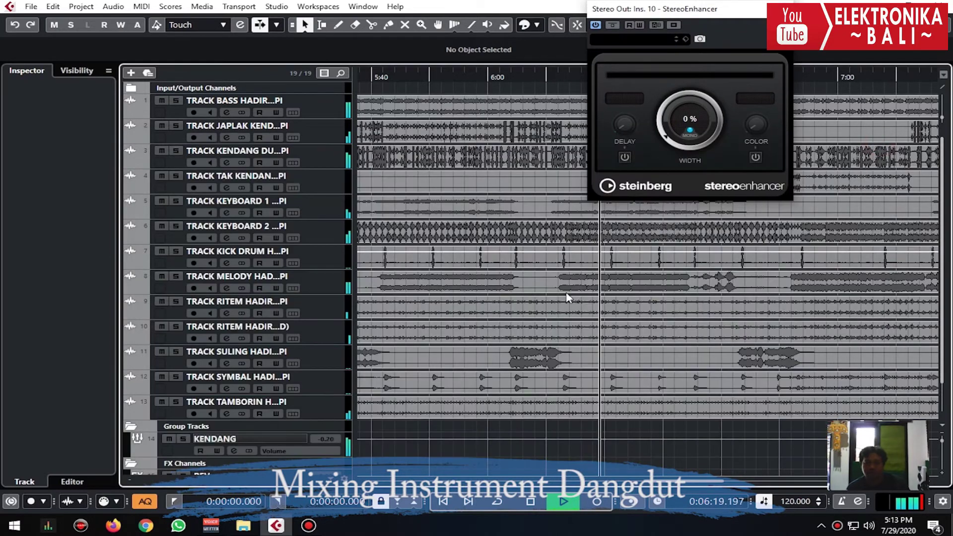
{"action": "key", "text": "F3"}
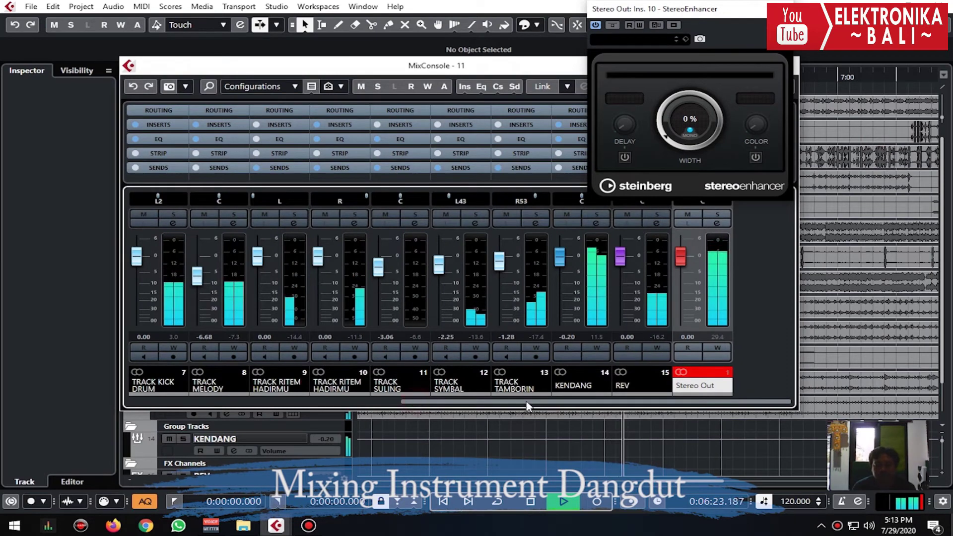
- Reduce the bass track's low-frequency EQ boost around 80 Hz and lower its fader to -2.25 dB
{"action": "left_click_drag", "start_coordinate": [611, 406], "coordinate": [250, 401]}
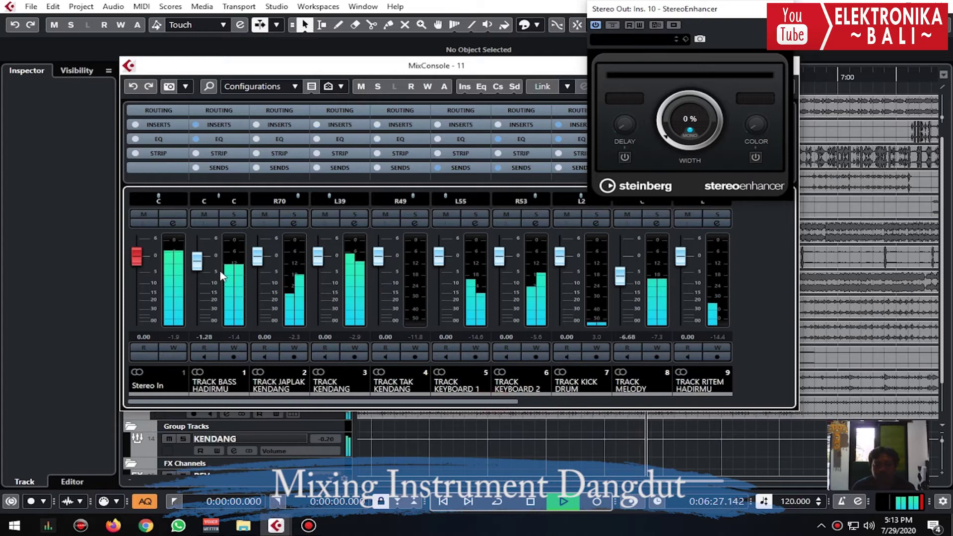
{"action": "left_click", "coordinate": [233, 222]}
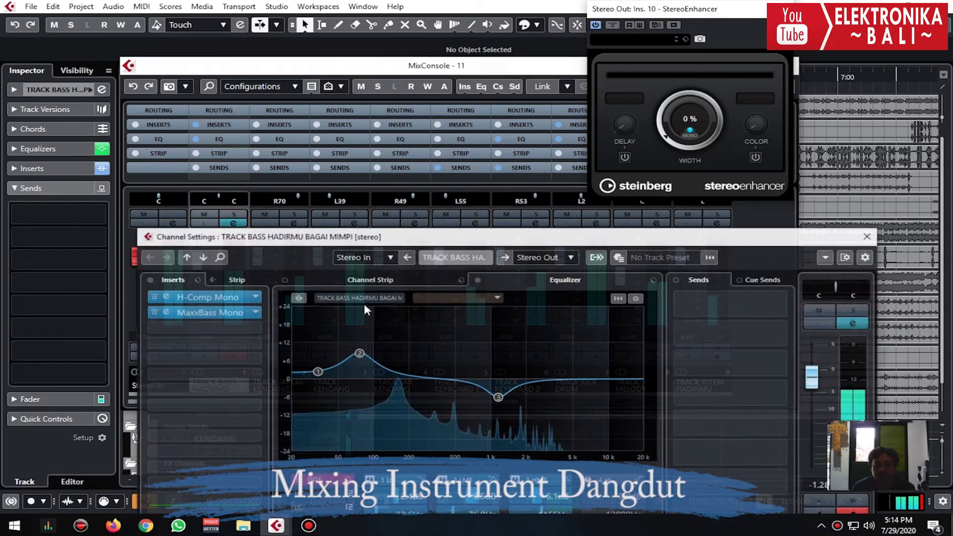
{"action": "left_click_drag", "start_coordinate": [361, 355], "coordinate": [360, 372]}
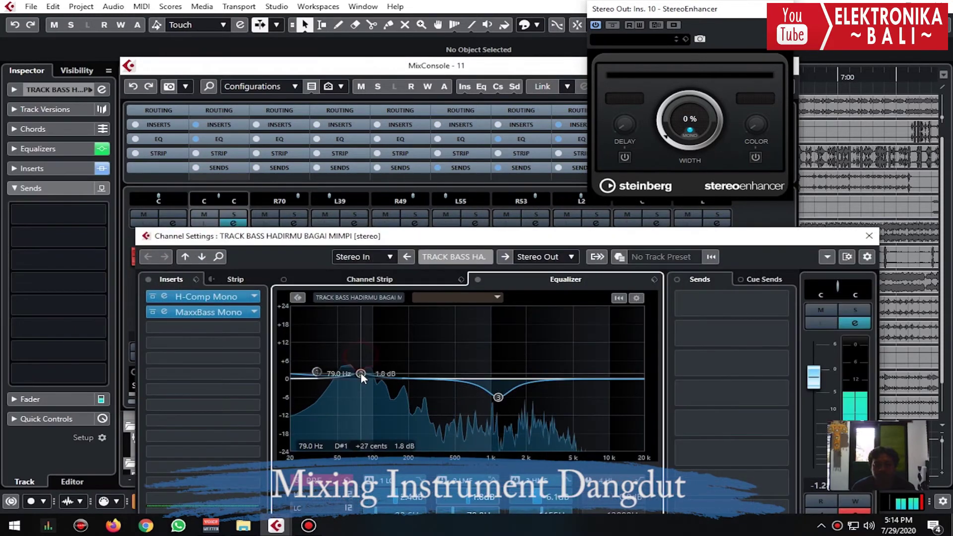
{"action": "left_click", "coordinate": [869, 236]}
{"action": "left_click", "coordinate": [233, 223]}
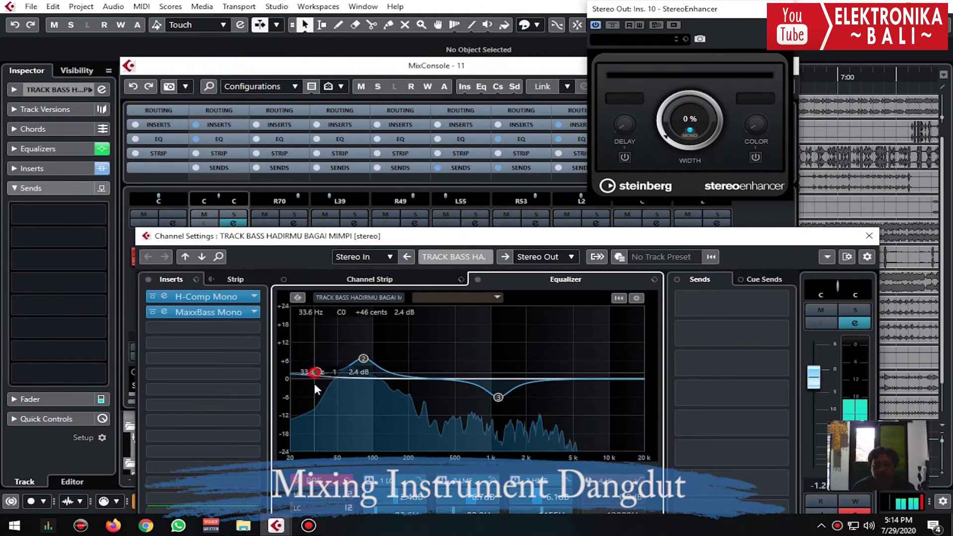
{"action": "left_click", "coordinate": [869, 236]}
{"action": "left_click_drag", "start_coordinate": [213, 280], "coordinate": [207, 282]}
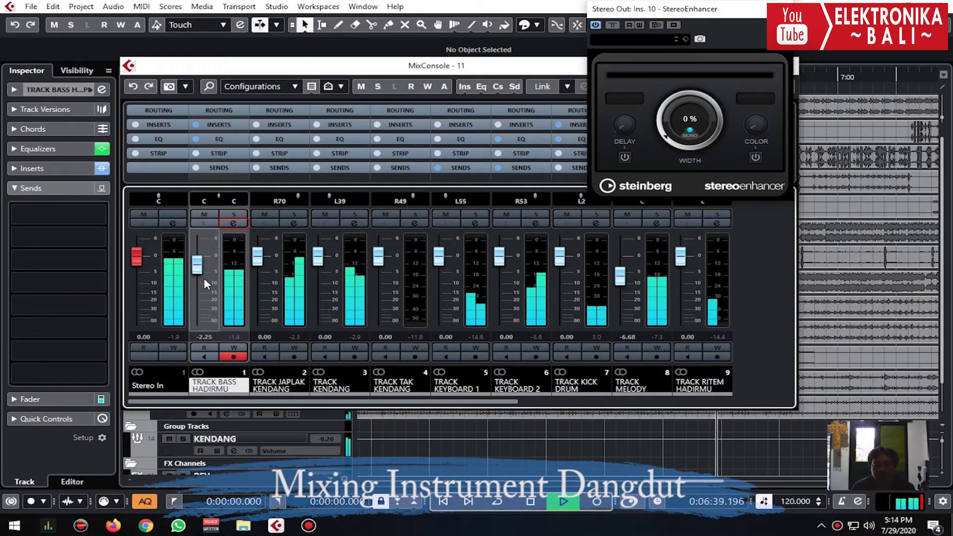
- Set the faders of tamborin to -7.44, symbal to -5.77, suling to -2.78 and melody to -7.00 dB
{"action": "left_click_drag", "start_coordinate": [465, 402], "coordinate": [739, 399]}
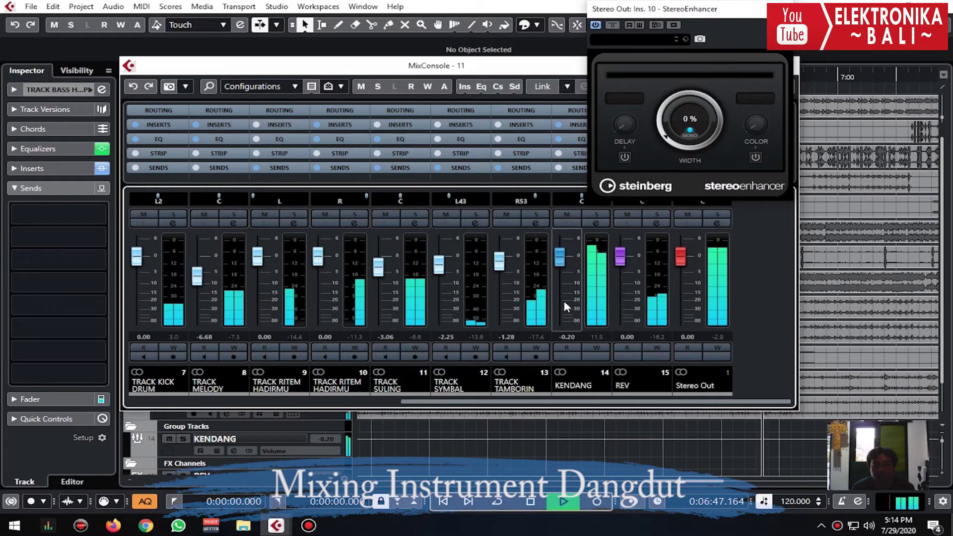
{"action": "left_click_drag", "start_coordinate": [507, 288], "coordinate": [508, 277]}
{"action": "left_click_drag", "start_coordinate": [443, 262], "coordinate": [443, 283]}
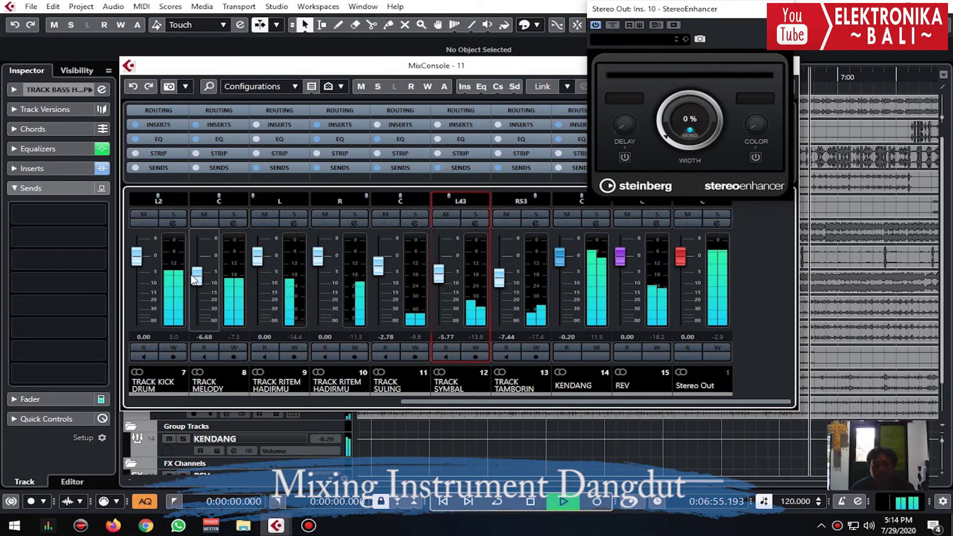
{"action": "left_click_drag", "start_coordinate": [195, 279], "coordinate": [195, 282]}
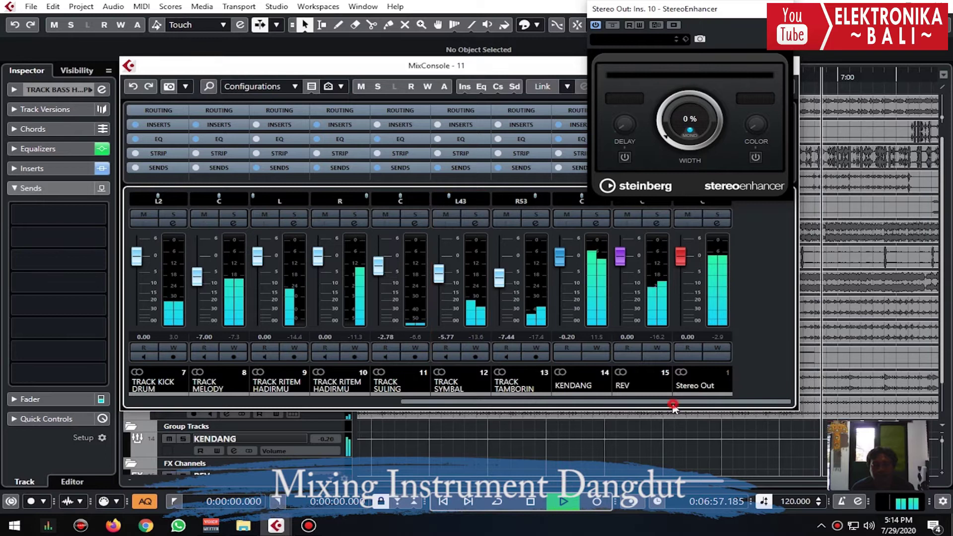
- Route a send from the melody track to the REV effect channel and activate it
{"action": "left_click_drag", "start_coordinate": [673, 405], "coordinate": [641, 404]}
{"action": "left_click", "coordinate": [294, 222]}
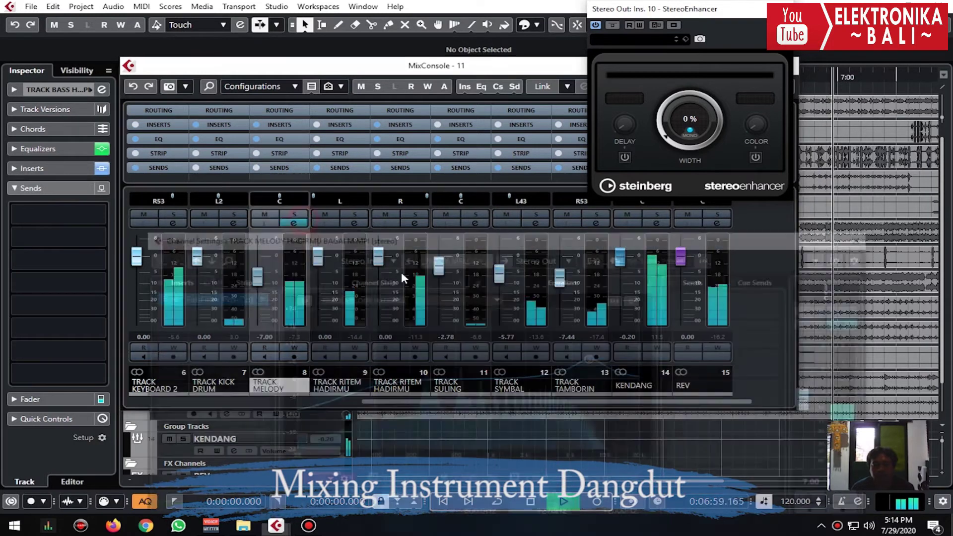
{"action": "left_click", "coordinate": [713, 294]}
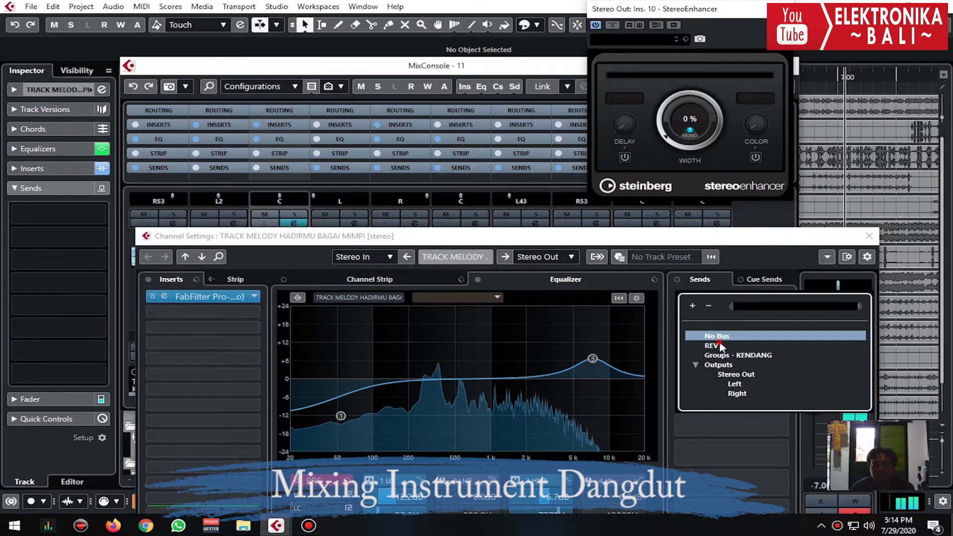
{"action": "left_click", "coordinate": [719, 341]}
{"action": "left_click", "coordinate": [681, 296]}
- Set the melody track's REV send level to -11.4 dB and its fader to -5.68 dB, closing its channel settings
{"action": "scroll", "coordinate": [720, 304], "scroll_direction": "down", "scroll_amount": 8}
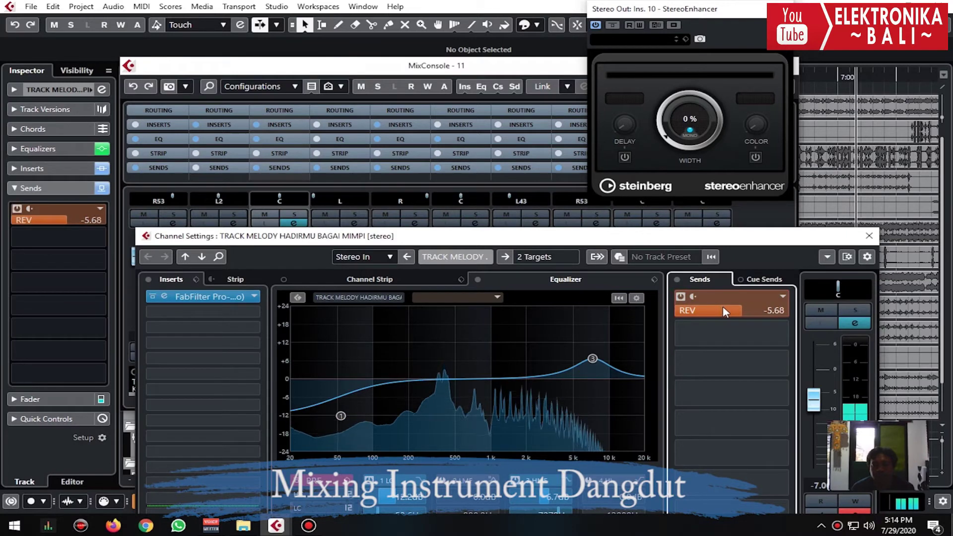
{"action": "scroll", "coordinate": [738, 311], "scroll_direction": "up", "scroll_amount": 5}
{"action": "scroll", "coordinate": [739, 311], "scroll_direction": "down", "scroll_amount": 6}
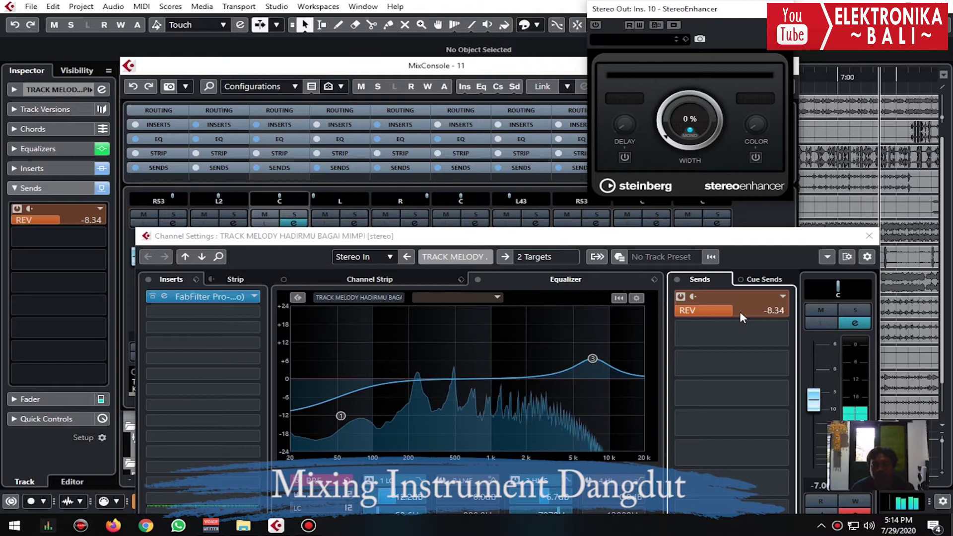
{"action": "scroll", "coordinate": [731, 310], "scroll_direction": "down", "scroll_amount": 3}
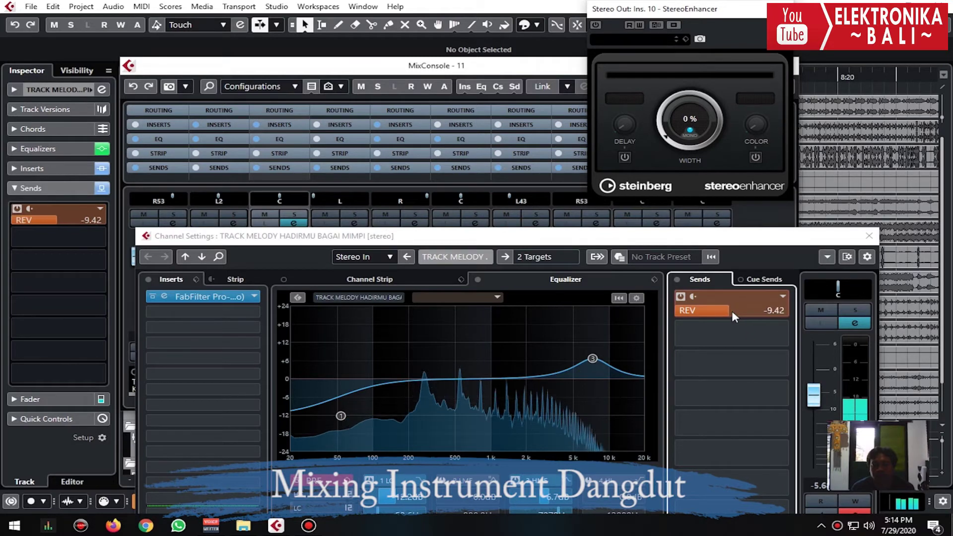
{"action": "scroll", "coordinate": [731, 311], "scroll_direction": "up", "scroll_amount": 1}
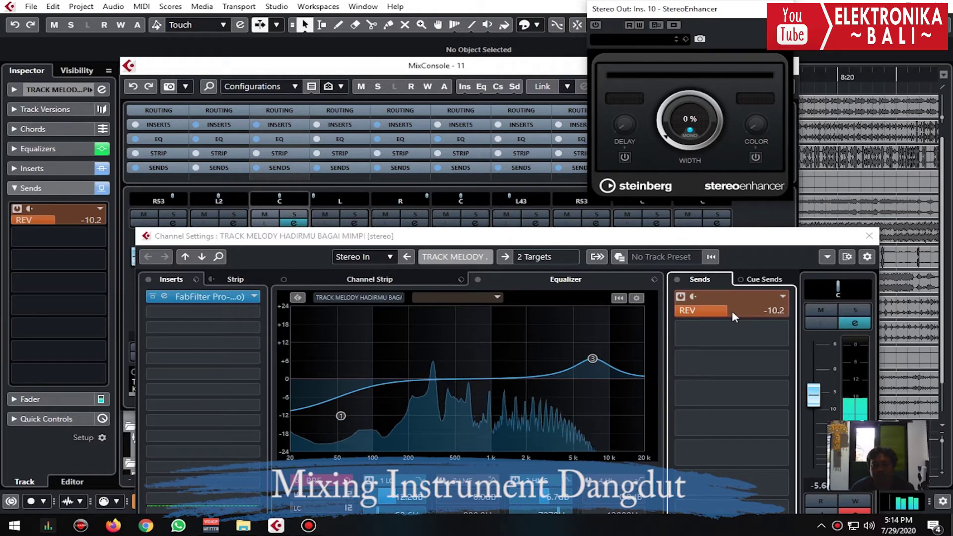
{"action": "scroll", "coordinate": [731, 310], "scroll_direction": "up", "scroll_amount": 2}
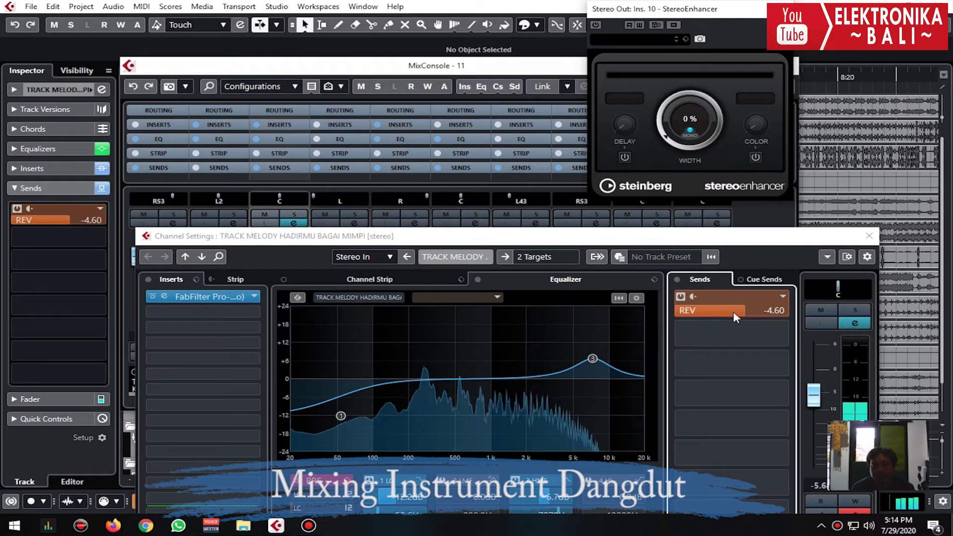
{"action": "scroll", "coordinate": [733, 312], "scroll_direction": "down", "scroll_amount": 3}
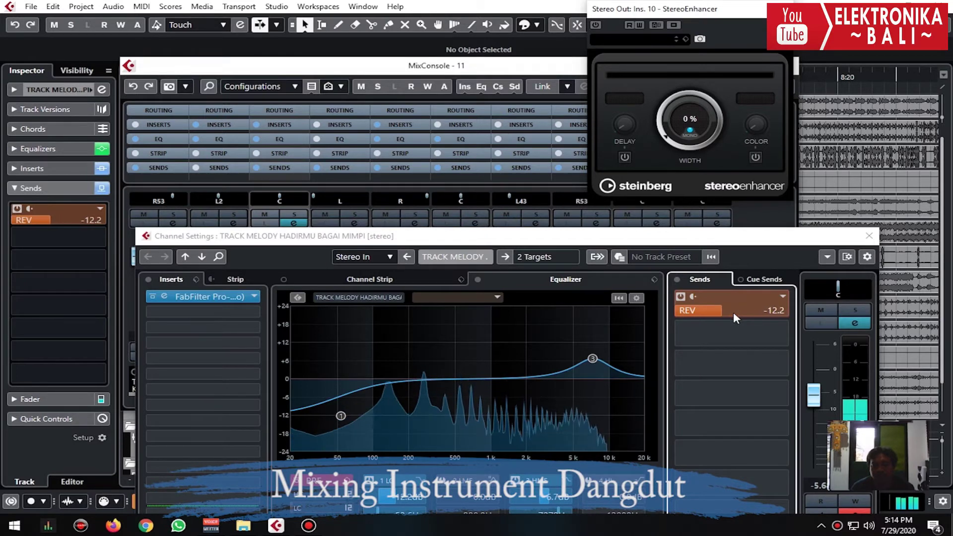
{"action": "left_click", "coordinate": [869, 235]}
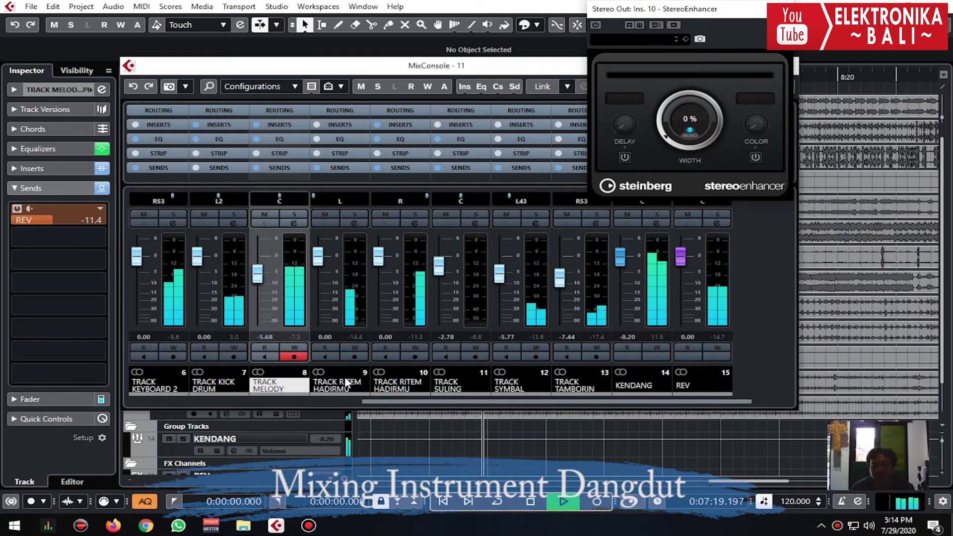
{"action": "left_click_drag", "start_coordinate": [454, 401], "coordinate": [493, 401]}
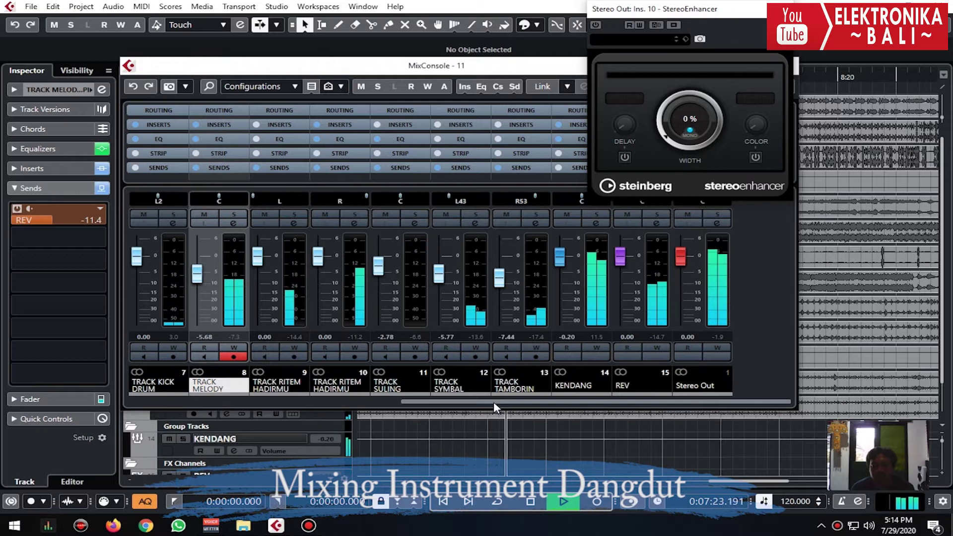
{"action": "scroll", "coordinate": [494, 400], "scroll_direction": "up", "scroll_amount": 4}
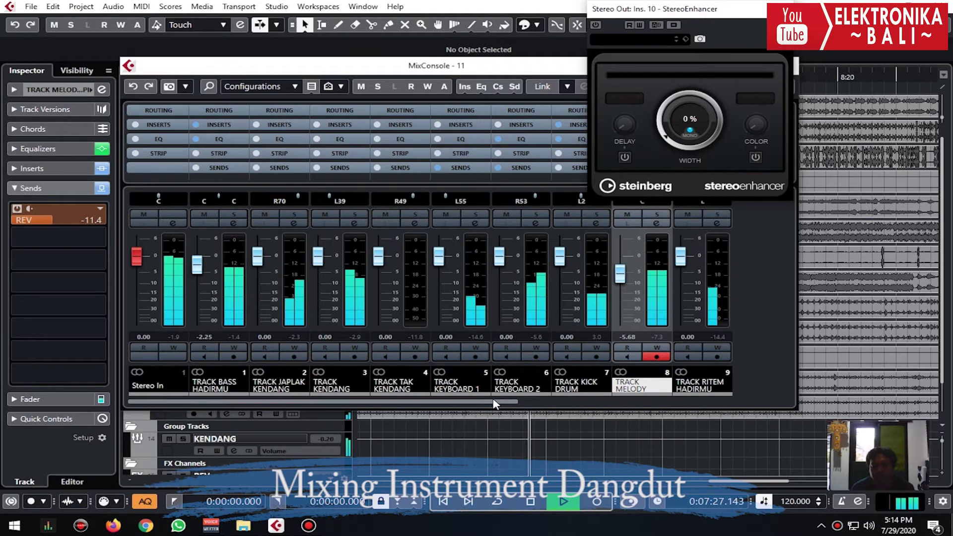
{"action": "left_click_drag", "start_coordinate": [518, 405], "coordinate": [662, 412]}
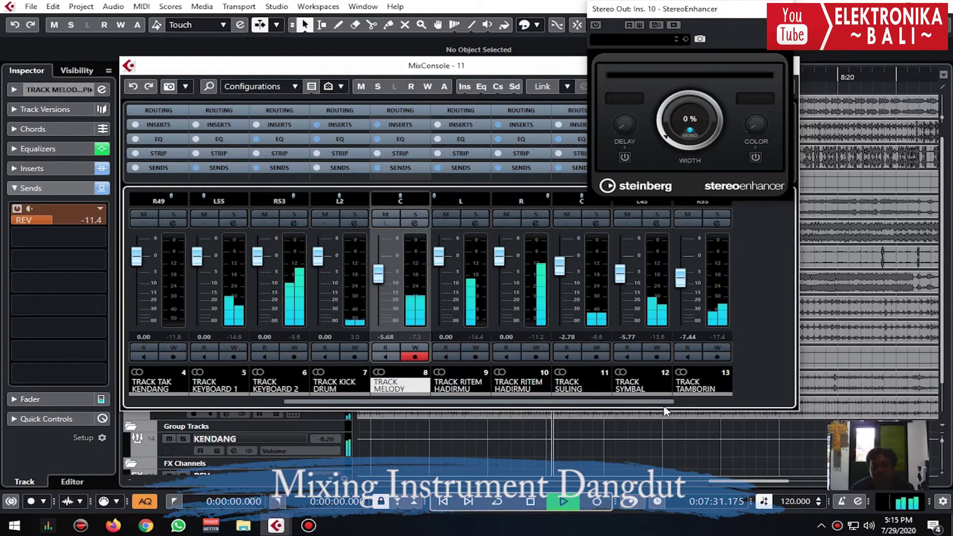
{"action": "scroll", "coordinate": [665, 411], "scroll_direction": "down", "scroll_amount": 3}
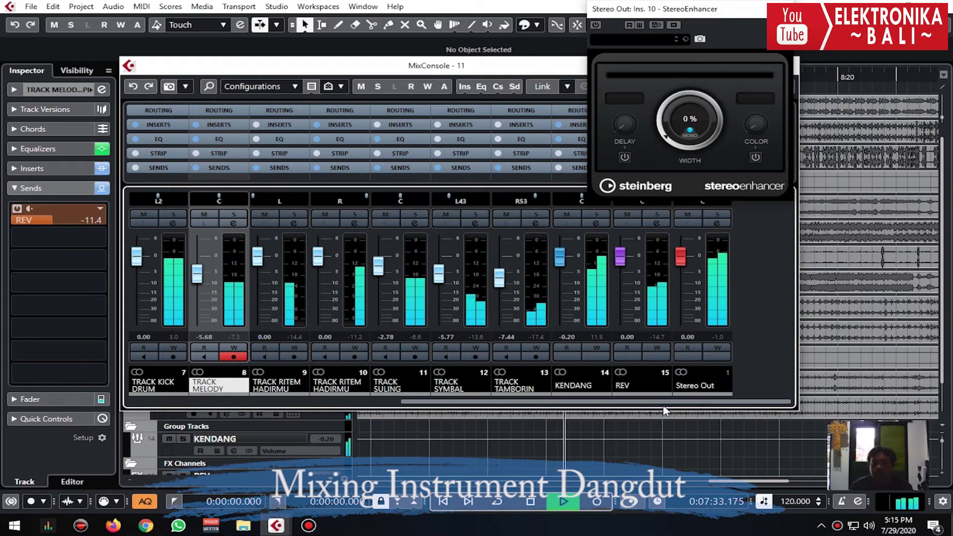
{"action": "scroll", "coordinate": [329, 297], "scroll_direction": "down", "scroll_amount": 2}
- Solo TRACK KEYBOARD 1 briefly and add a high-frequency EQ boost to it
{"action": "scroll", "coordinate": [729, 405], "scroll_direction": "up", "scroll_amount": 5}
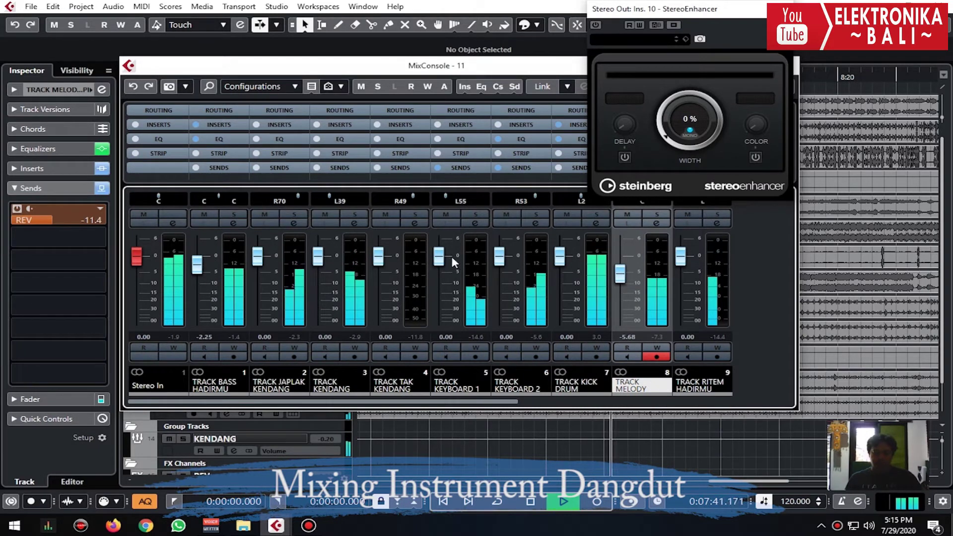
{"action": "left_click", "coordinate": [475, 215]}
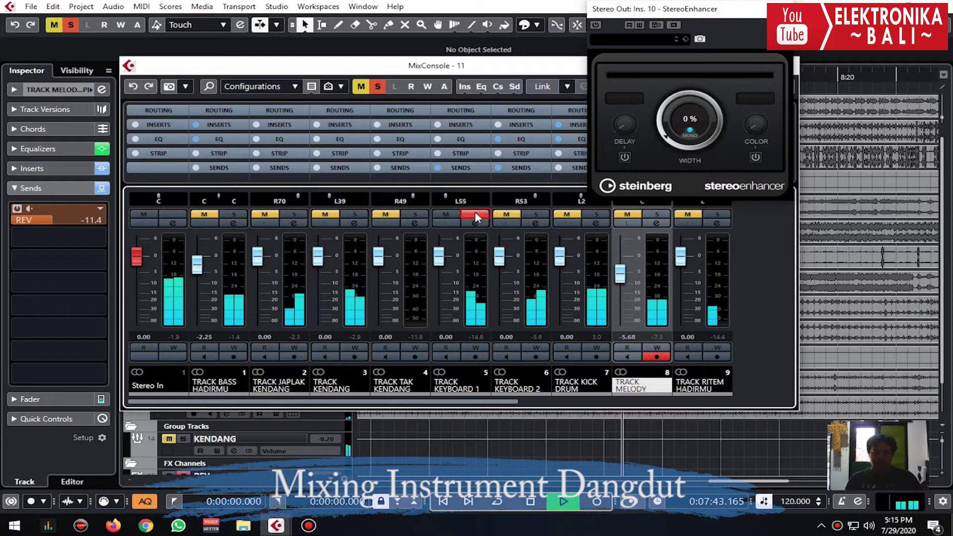
{"action": "left_click", "coordinate": [475, 215]}
{"action": "left_click", "coordinate": [475, 222]}
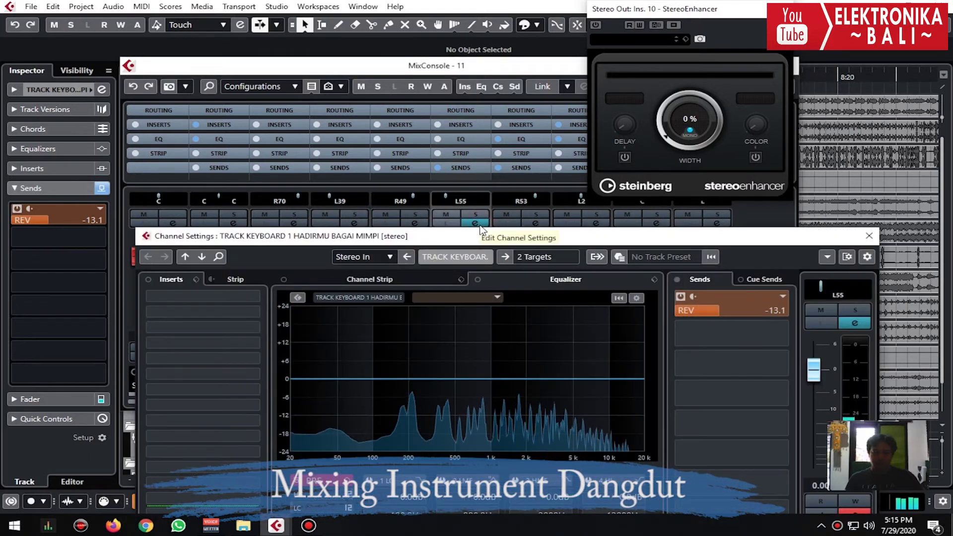
{"action": "left_click_drag", "start_coordinate": [570, 376], "coordinate": [587, 364]}
{"action": "left_click", "coordinate": [873, 240]}
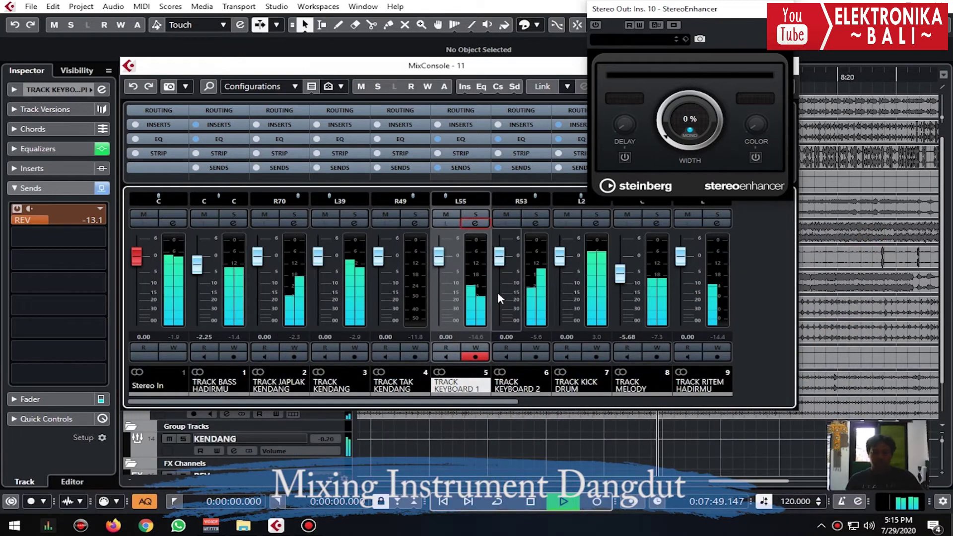
- Lower TRACK KEYBOARD 2 to -0.62 dB, pan it to R35 while soloed, and end the solo
{"action": "left_click", "coordinate": [538, 214]}
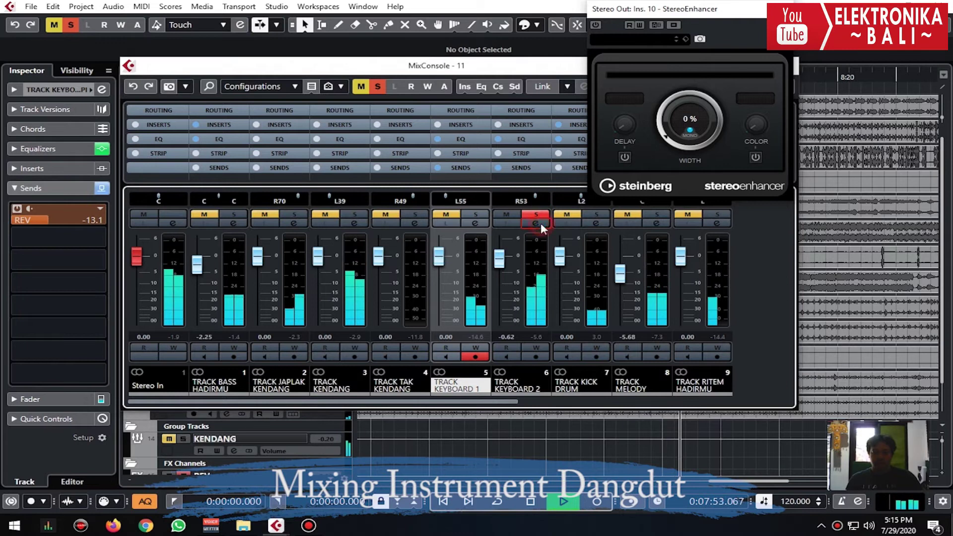
{"action": "left_click", "coordinate": [541, 223]}
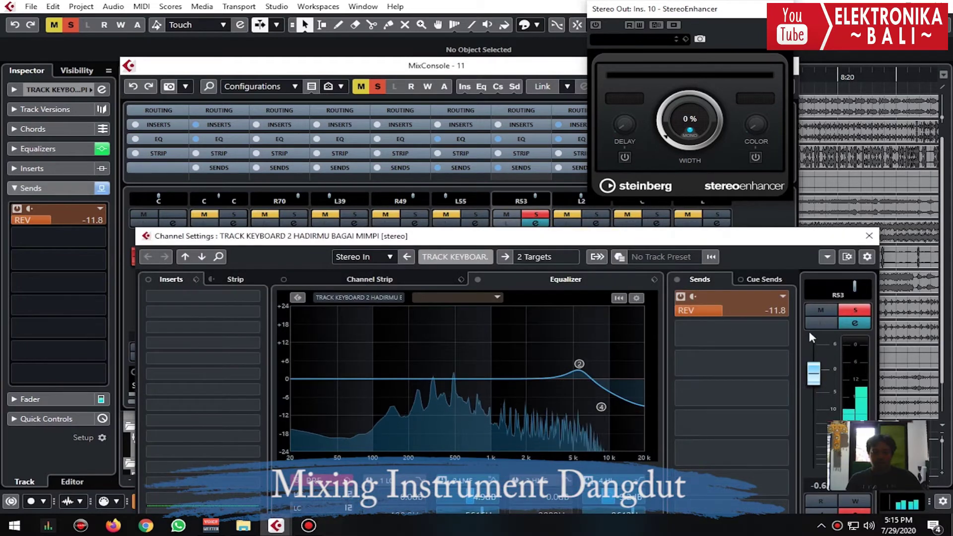
{"action": "mouse_move", "coordinate": [853, 285]}
{"action": "left_mouse_down"}
{"action": "mouse_move", "coordinate": [837, 285]}
{"action": "mouse_move", "coordinate": [848, 286]}
{"action": "left_mouse_up"}
{"action": "left_click", "coordinate": [868, 236]}
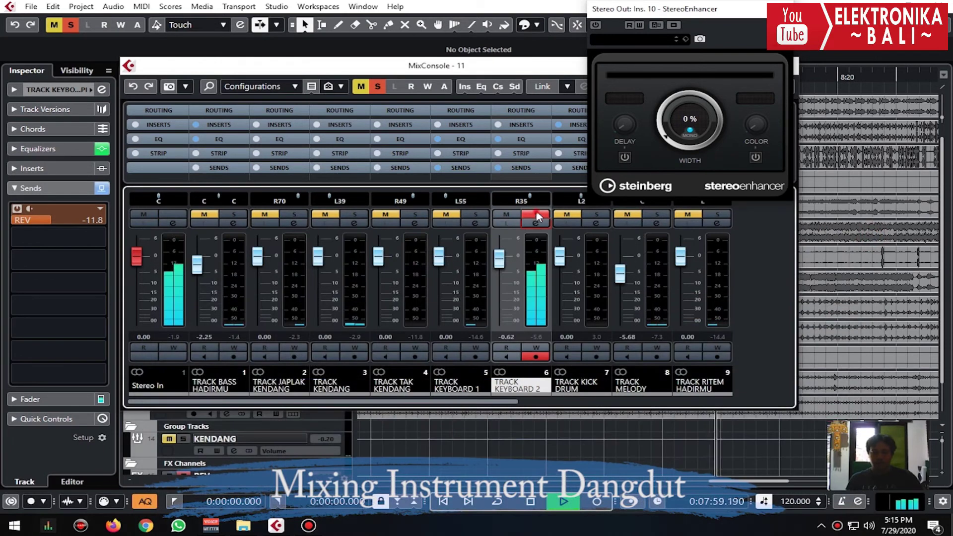
{"action": "left_click", "coordinate": [536, 215]}
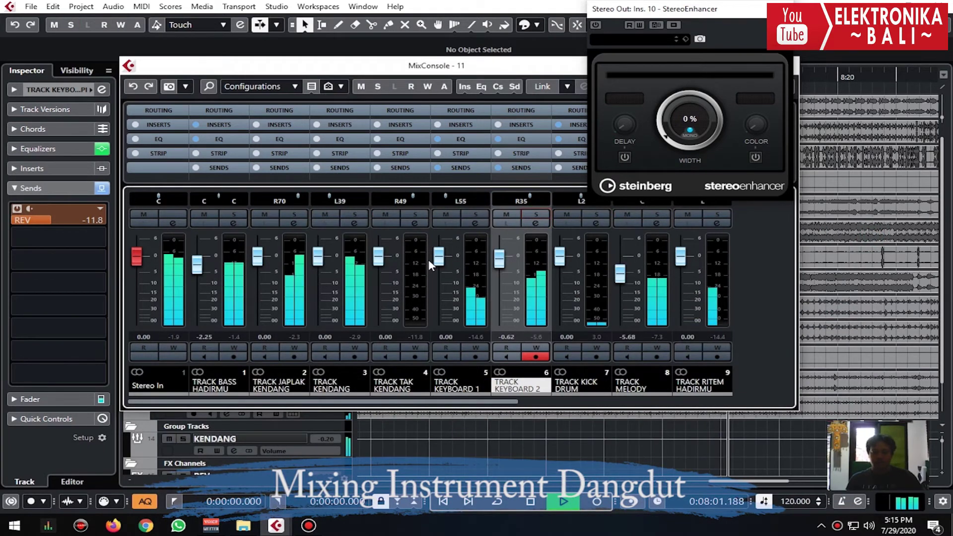
- Raise TRACK KEYBOARD 1 to 1.51 dB and lower ritem tracks 9 and 10 to -2.00 and -4.60 dB
{"action": "scroll", "coordinate": [428, 259], "scroll_direction": "right", "scroll_amount": 5}
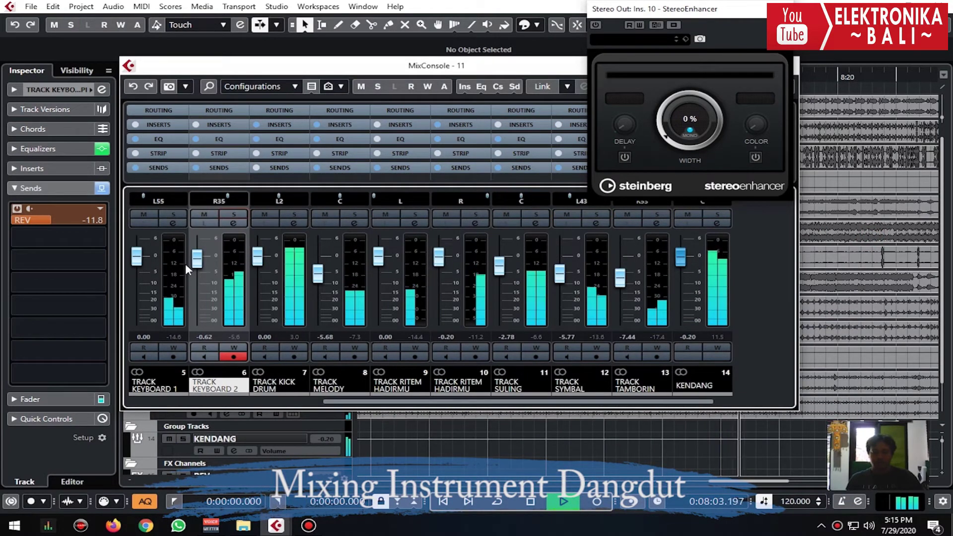
{"action": "left_click_drag", "start_coordinate": [138, 268], "coordinate": [138, 263]}
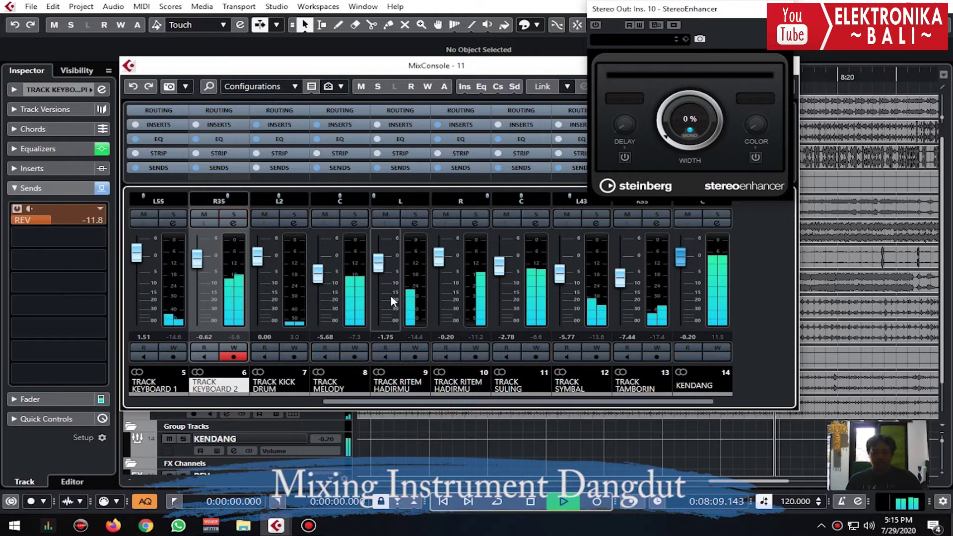
{"action": "left_click_drag", "start_coordinate": [436, 280], "coordinate": [436, 294]}
{"action": "left_click_drag", "start_coordinate": [377, 293], "coordinate": [376, 287]}
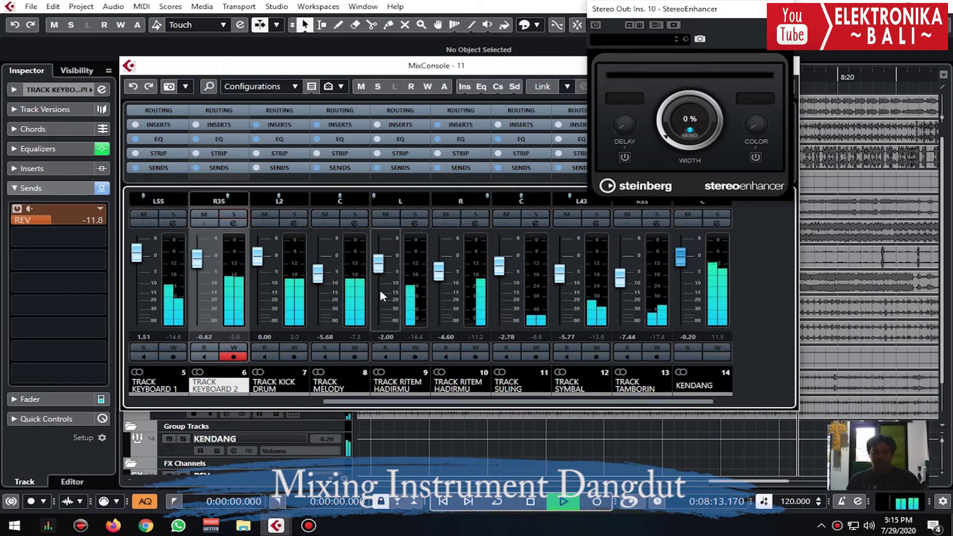
- Raise the melody track's fader to -4.27 dB
{"action": "scroll", "coordinate": [496, 377], "scroll_direction": "right", "scroll_amount": 1}
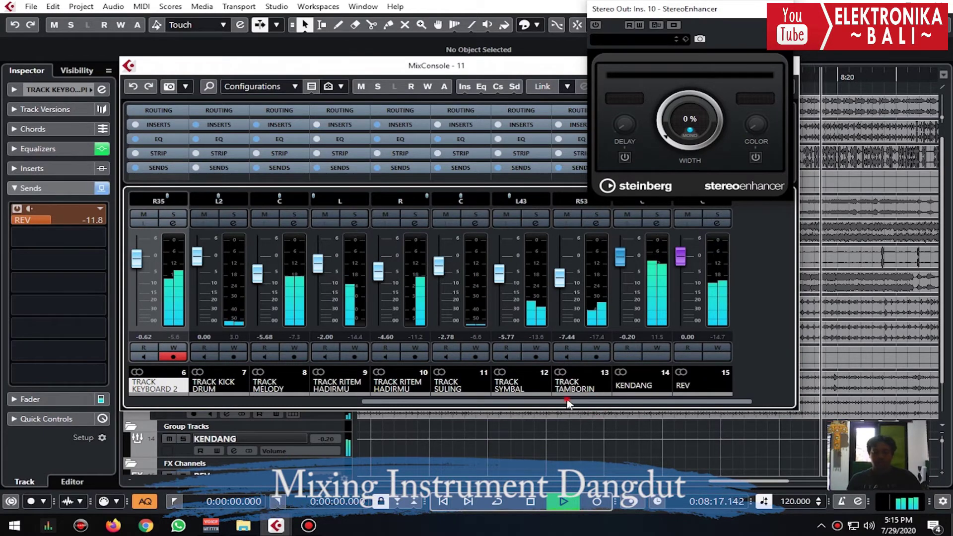
{"action": "scroll", "coordinate": [486, 403], "scroll_direction": "left", "scroll_amount": 2}
{"action": "scroll", "coordinate": [476, 399], "scroll_direction": "left", "scroll_amount": 1}
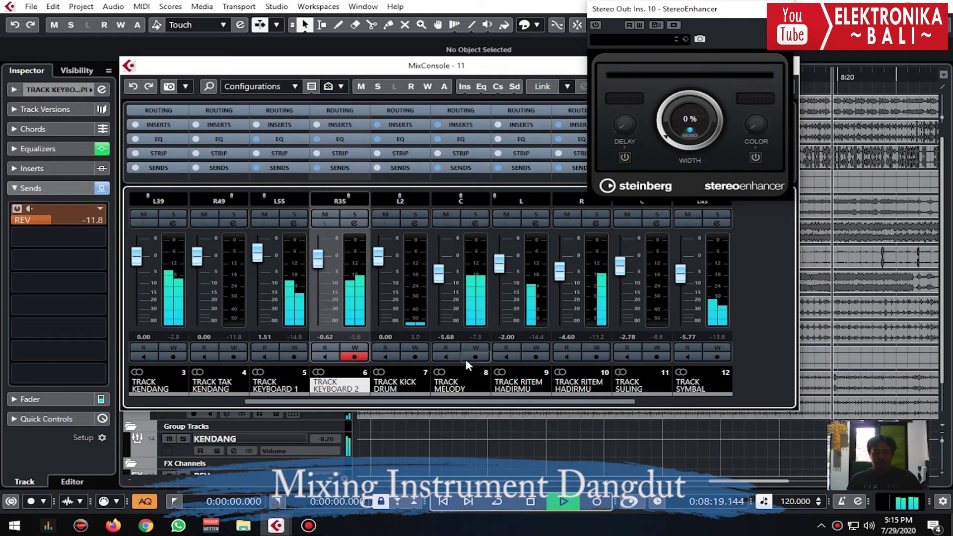
{"action": "left_click_drag", "start_coordinate": [450, 297], "coordinate": [433, 290]}
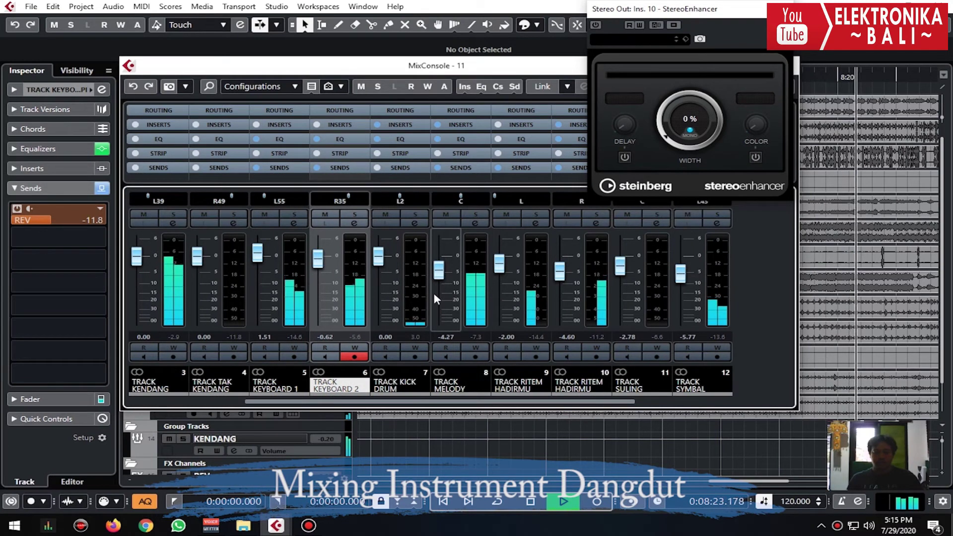
- Lower the melody track's fader to -4.60 dB and close the StereoEnhancer window
{"action": "left_click_drag", "start_coordinate": [433, 291], "coordinate": [432, 294]}
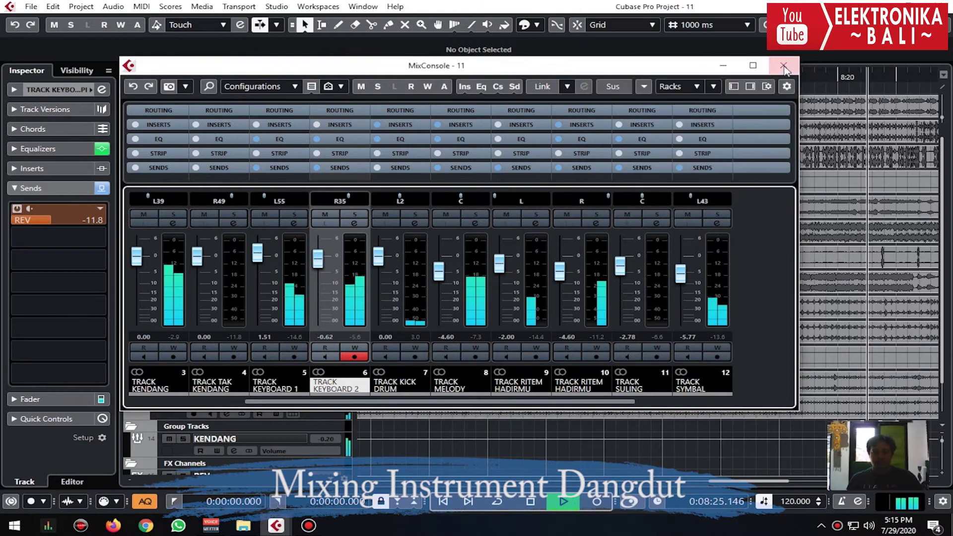
{"action": "key", "text": "F3"}
{"action": "key", "text": "F3"}
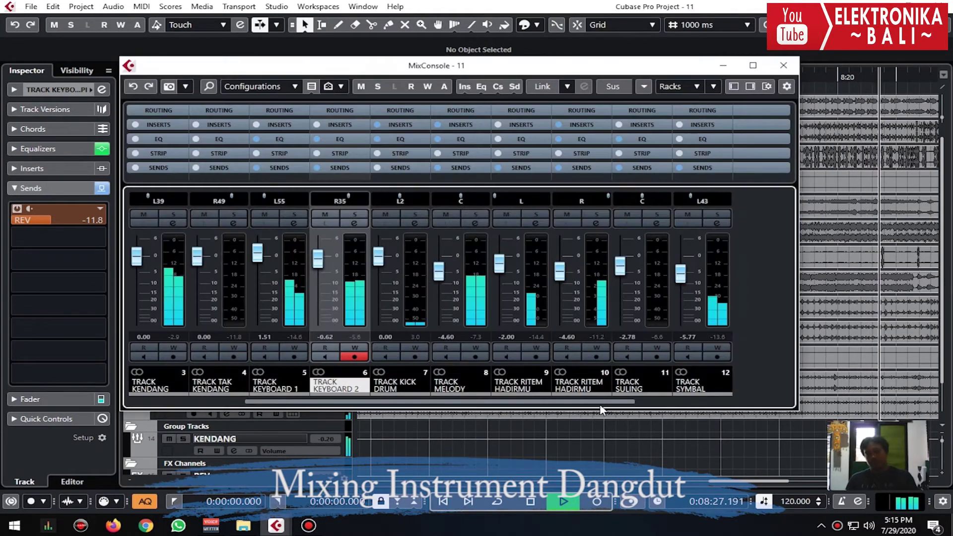
- Load Ozone 9 into the second insert slot of the Stereo Out channel and close its channel settings
{"action": "left_click_drag", "start_coordinate": [679, 404], "coordinate": [720, 403]}
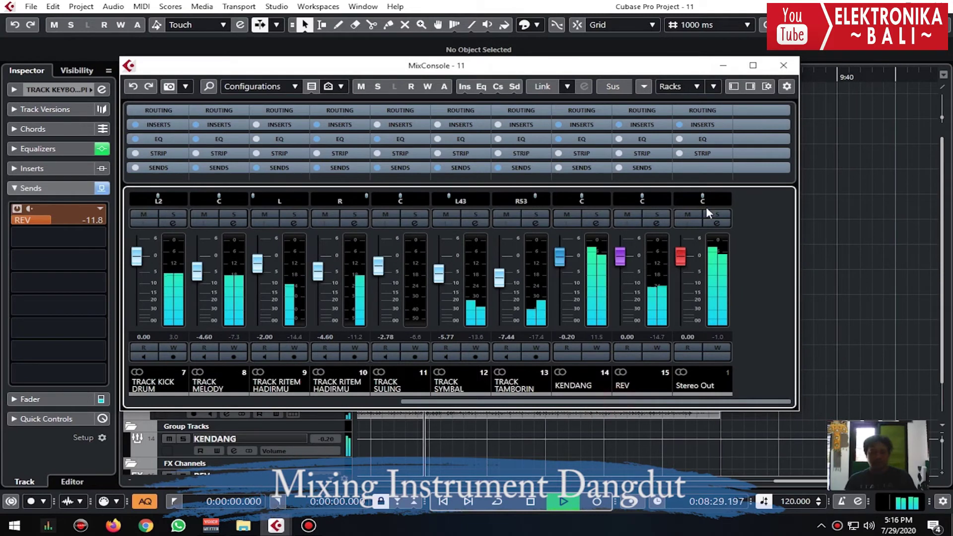
{"action": "left_click", "coordinate": [717, 222]}
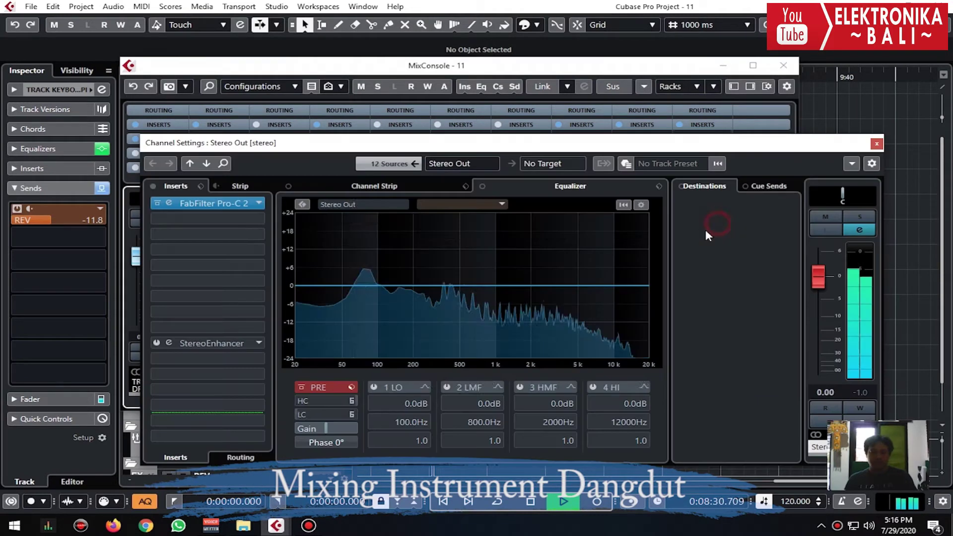
{"action": "left_click", "coordinate": [225, 222]}
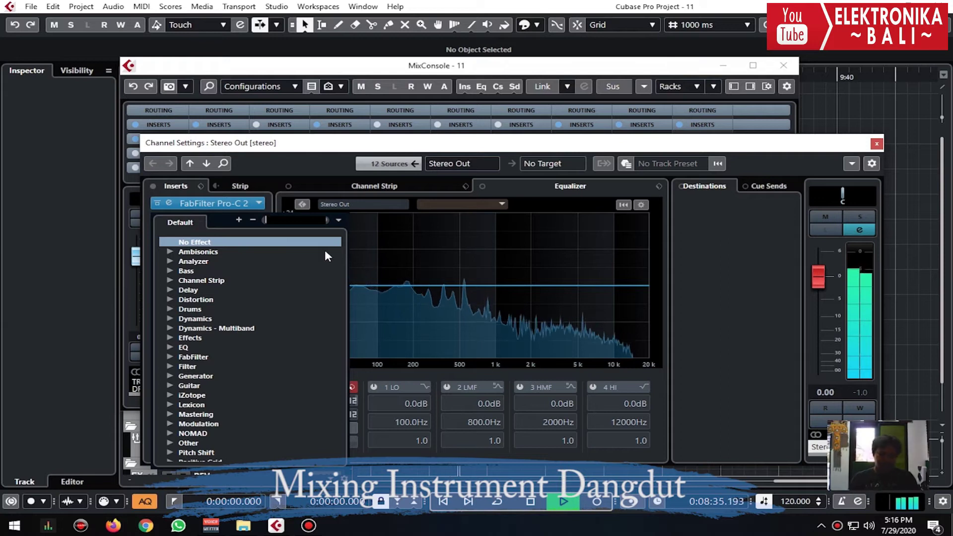
{"action": "type", "text": "oz"}
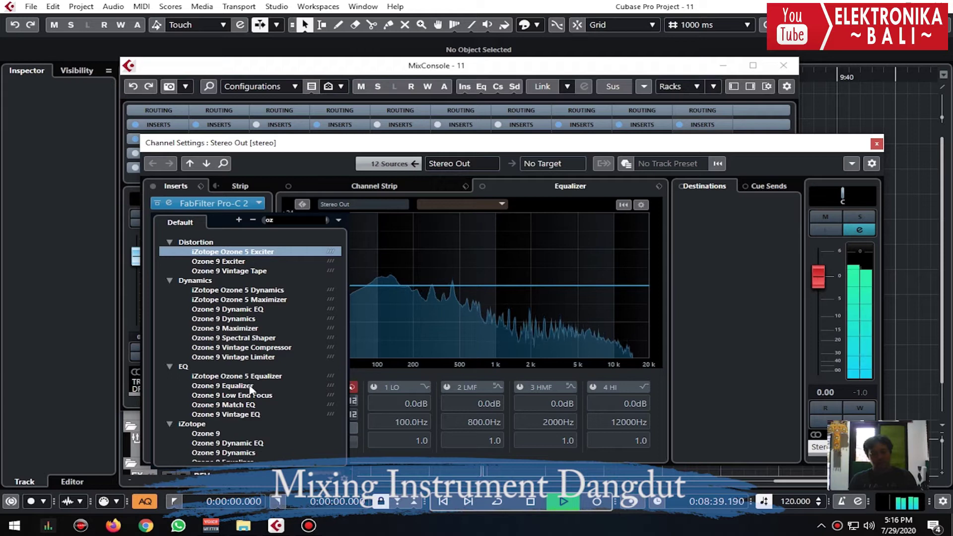
{"action": "scroll", "coordinate": [219, 389], "scroll_direction": "down", "scroll_amount": 2}
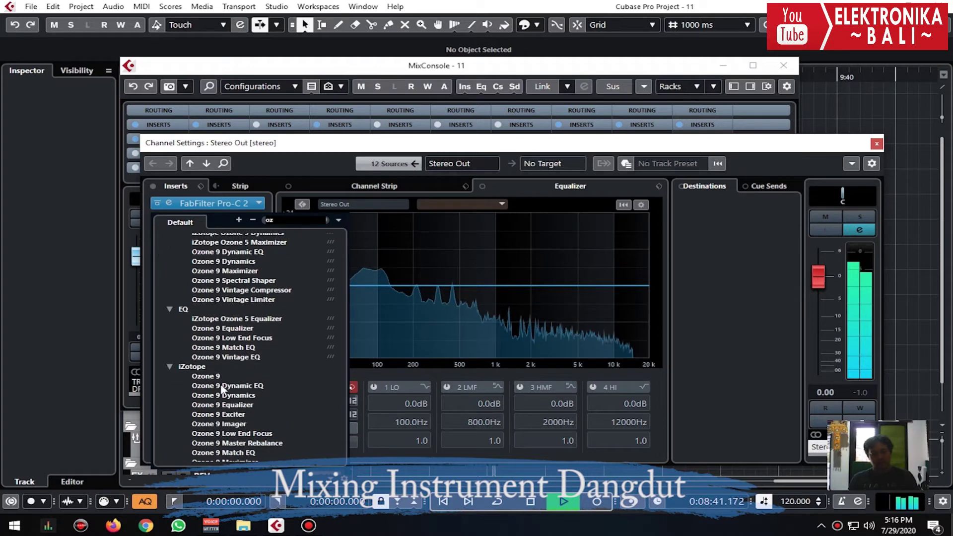
{"action": "left_click", "coordinate": [217, 375]}
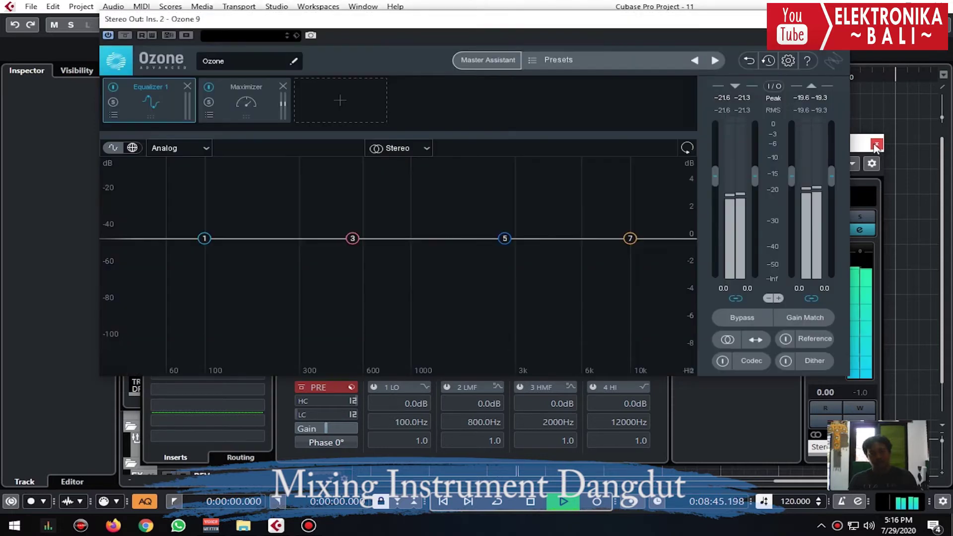
{"action": "left_click", "coordinate": [875, 145]}
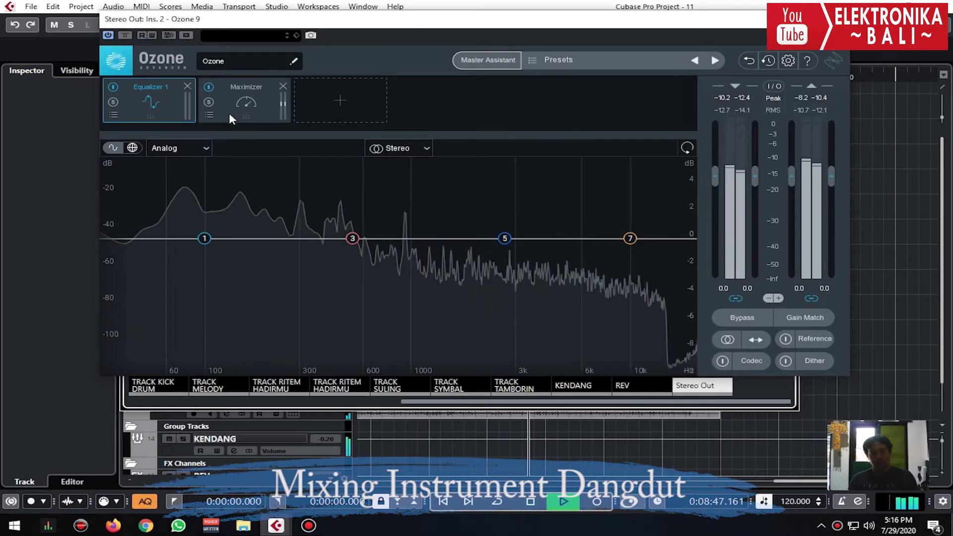
- Remove Ozone's Maximizer module and set the Equalizer's Baxandall Bass band to 205 Hz with -4.9 dB gain
{"action": "left_click", "coordinate": [282, 86]}
{"action": "left_click_drag", "start_coordinate": [204, 239], "coordinate": [268, 311]}
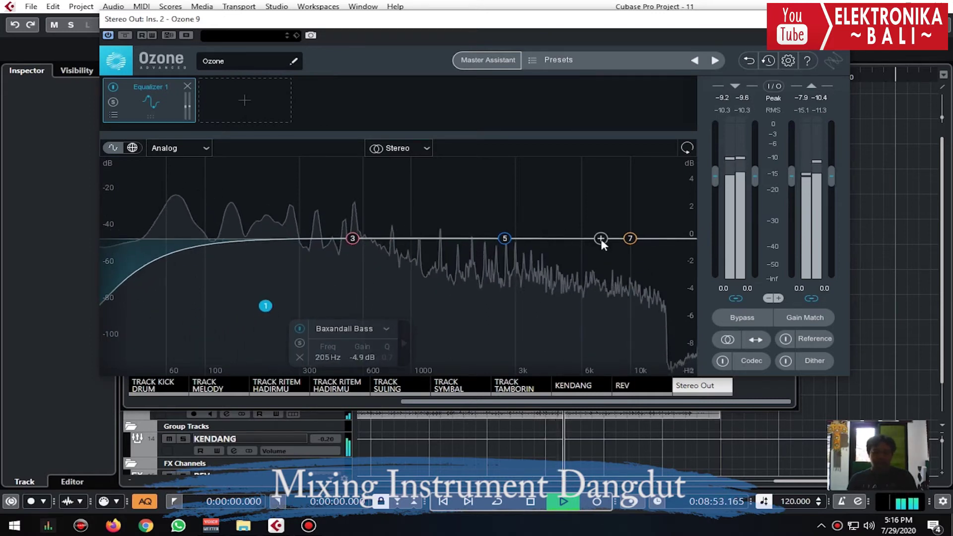
- Set the Baxandall Treble band to 7374 Hz at 2.2 dB, raise band 5 slightly, and set band 3 to 1432 Hz at 0.3 dB
{"action": "left_click_drag", "start_coordinate": [630, 238], "coordinate": [597, 207]}
{"action": "mouse_move", "coordinate": [504, 238]}
{"action": "left_mouse_down"}
{"action": "mouse_move", "coordinate": [501, 216]}
{"action": "mouse_move", "coordinate": [505, 234]}
{"action": "left_mouse_up"}
{"action": "left_click", "coordinate": [600, 204]}
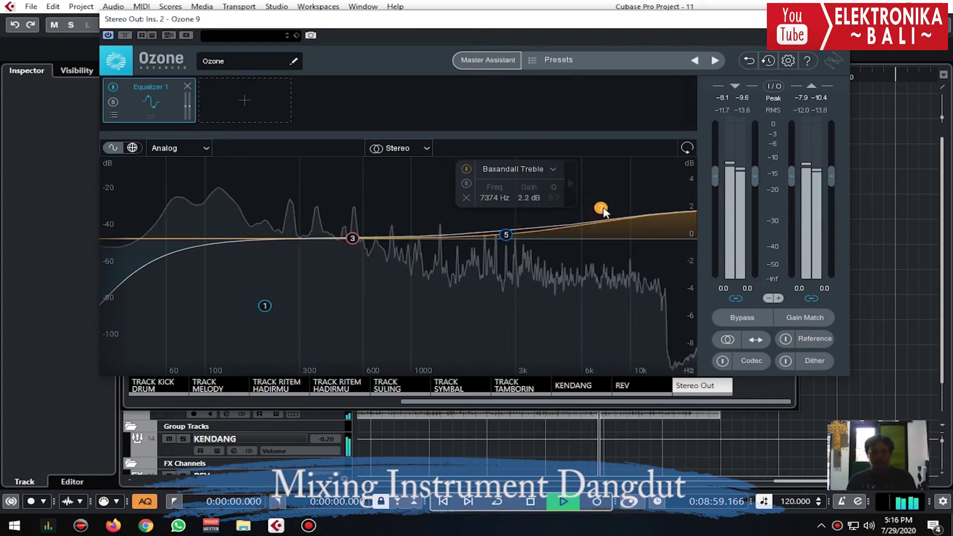
{"action": "left_click_drag", "start_coordinate": [353, 239], "coordinate": [448, 237]}
- Add an Exciter module split into four bands and shift its upper two crossovers to higher frequencies
{"action": "left_click", "coordinate": [271, 118]}
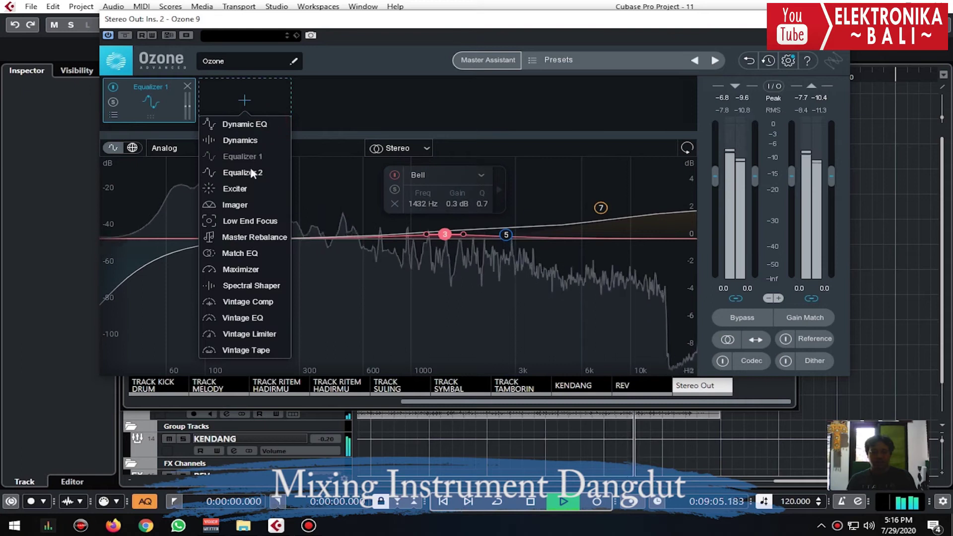
{"action": "left_click", "coordinate": [241, 188]}
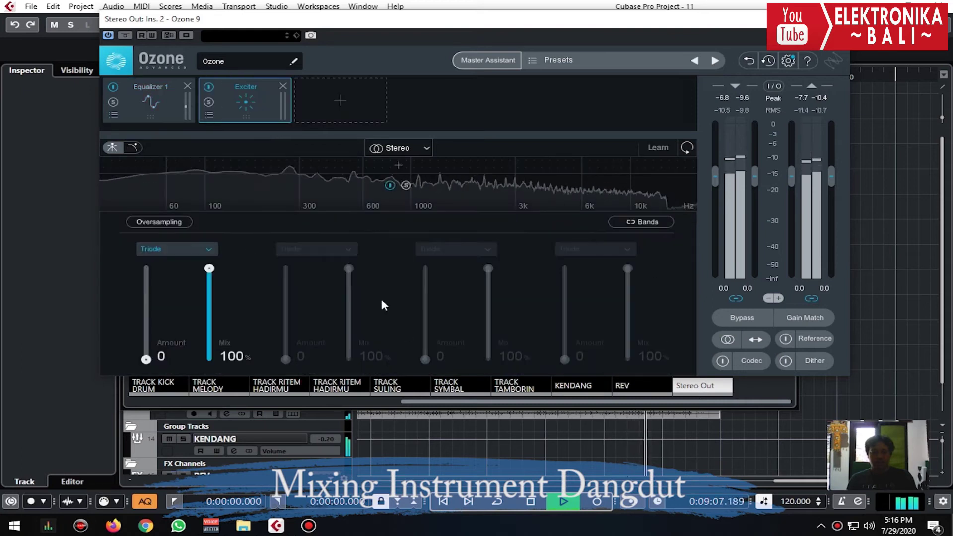
{"action": "left_click", "coordinate": [397, 166]}
{"action": "left_click", "coordinate": [335, 165]}
{"action": "left_click", "coordinate": [258, 166]}
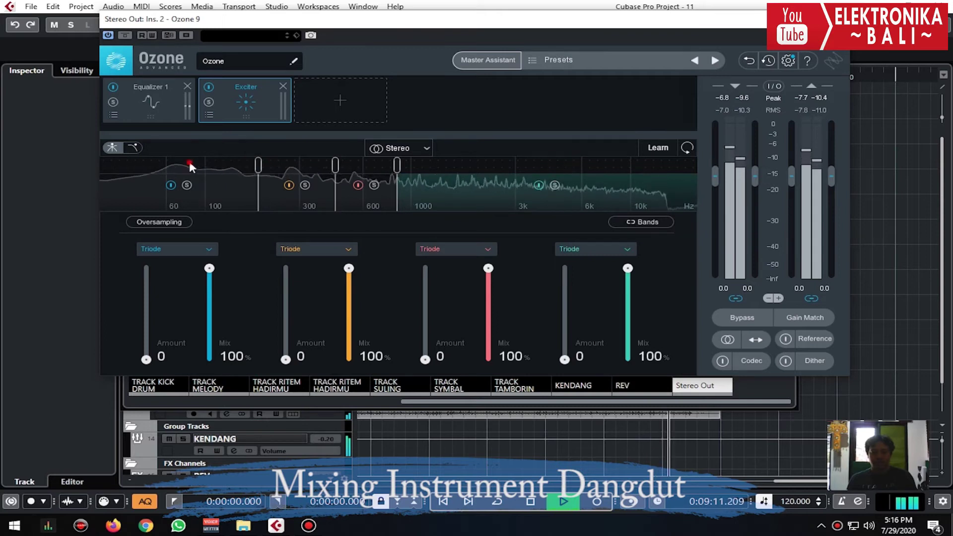
{"action": "left_click_drag", "start_coordinate": [396, 165], "coordinate": [545, 165]}
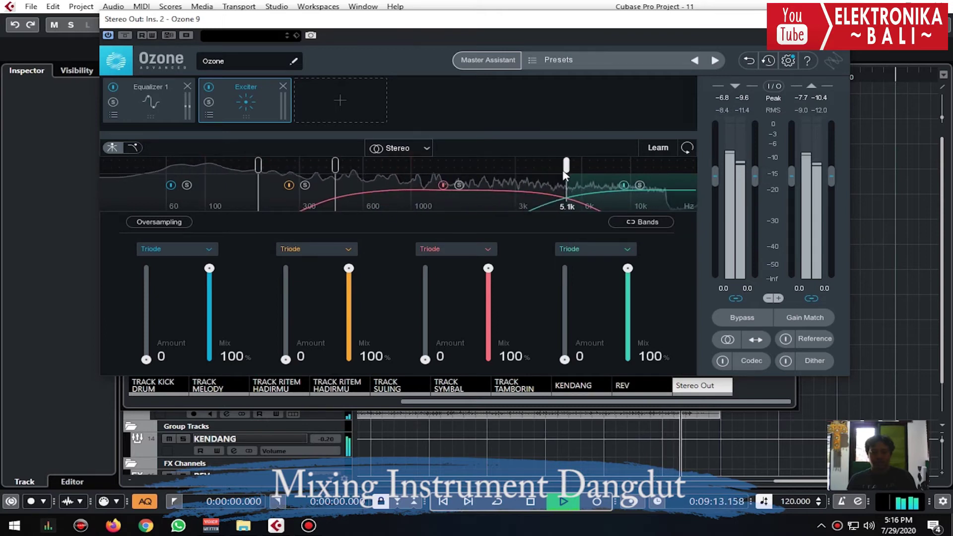
{"action": "left_click_drag", "start_coordinate": [341, 166], "coordinate": [442, 160]}
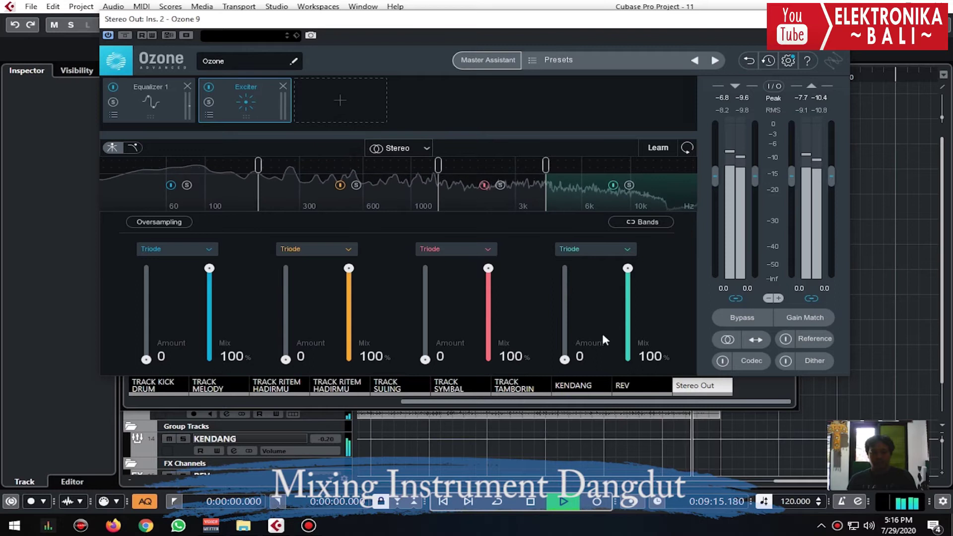
- Close the MixConsole and set the Exciter amount to 1.1 on the third band and 4.6 on the fourth
{"action": "left_click", "coordinate": [559, 5]}
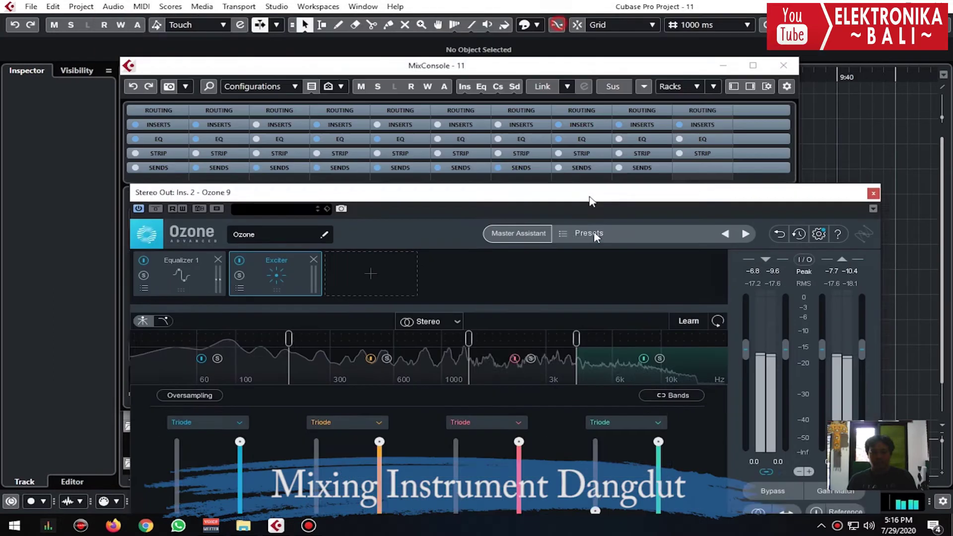
{"action": "left_click", "coordinate": [783, 65]}
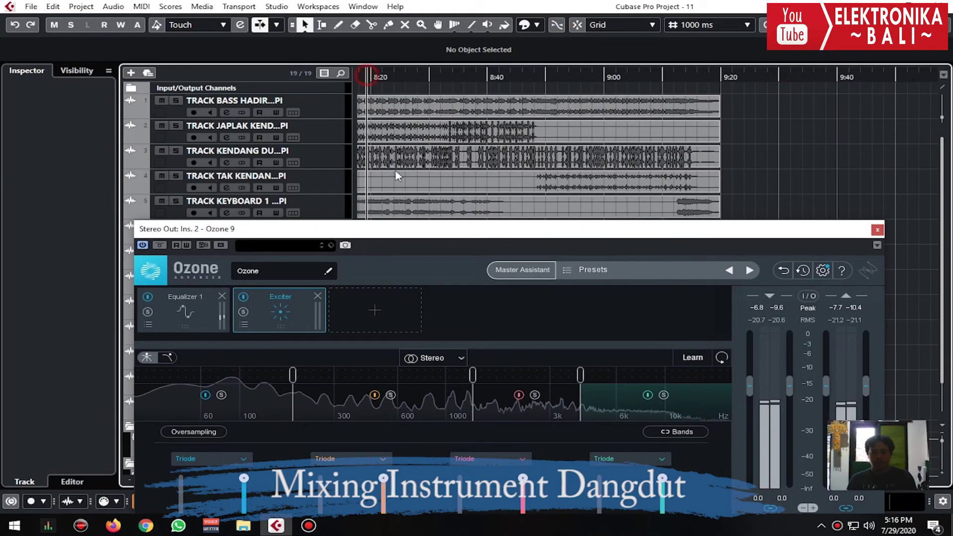
{"action": "left_click_drag", "start_coordinate": [443, 233], "coordinate": [423, 52]}
{"action": "mouse_move", "coordinate": [578, 366]}
{"action": "left_mouse_down"}
{"action": "mouse_move", "coordinate": [579, 311]}
{"action": "mouse_move", "coordinate": [589, 366]}
{"action": "left_mouse_up"}
{"action": "mouse_move", "coordinate": [440, 388]}
{"action": "left_mouse_down"}
{"action": "mouse_move", "coordinate": [440, 317]}
{"action": "mouse_move", "coordinate": [446, 383]}
{"action": "left_mouse_up"}
- Add an Imager module split into four bands, lowering its first two crossovers and raising the third
{"action": "left_click", "coordinate": [368, 132]}
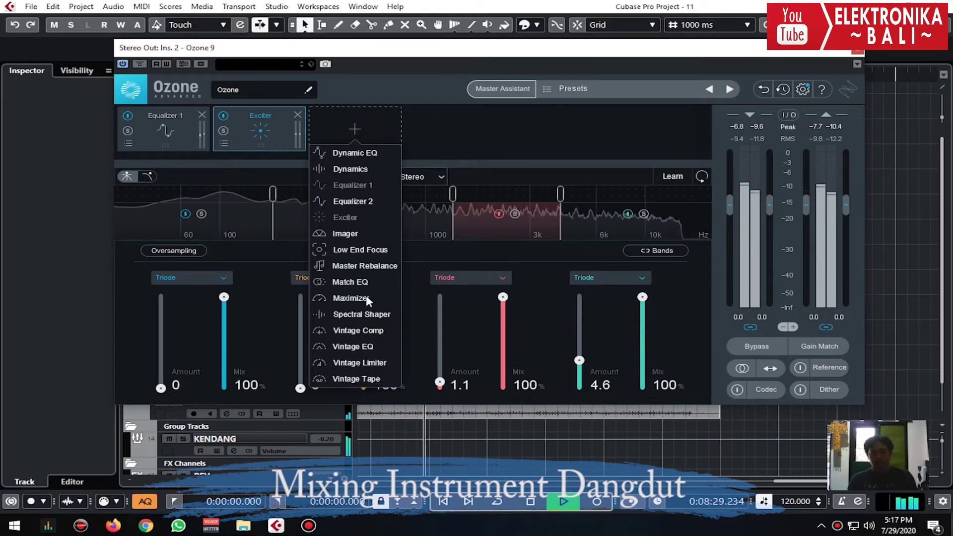
{"action": "left_click", "coordinate": [346, 234]}
{"action": "left_click", "coordinate": [412, 195]}
{"action": "left_click", "coordinate": [341, 196]}
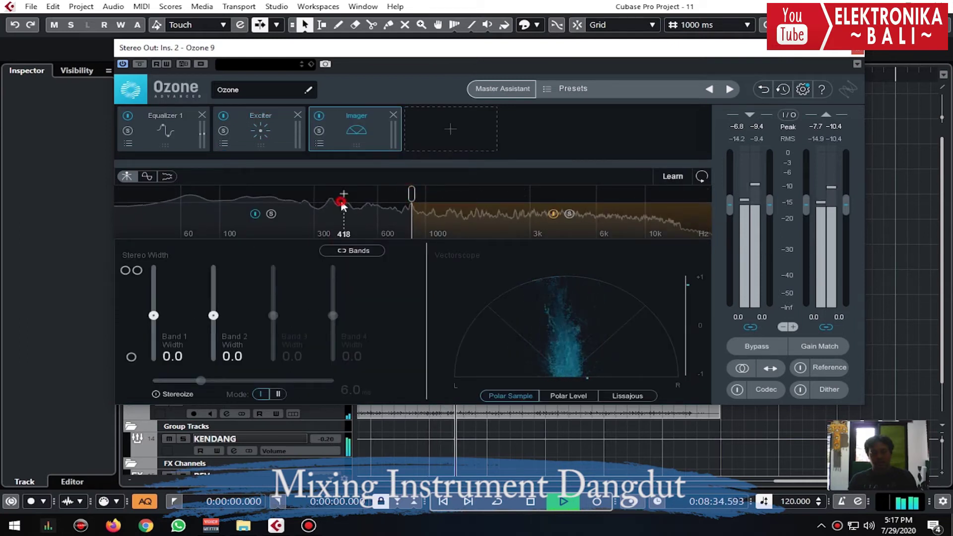
{"action": "left_click", "coordinate": [516, 194]}
{"action": "left_click", "coordinate": [256, 196]}
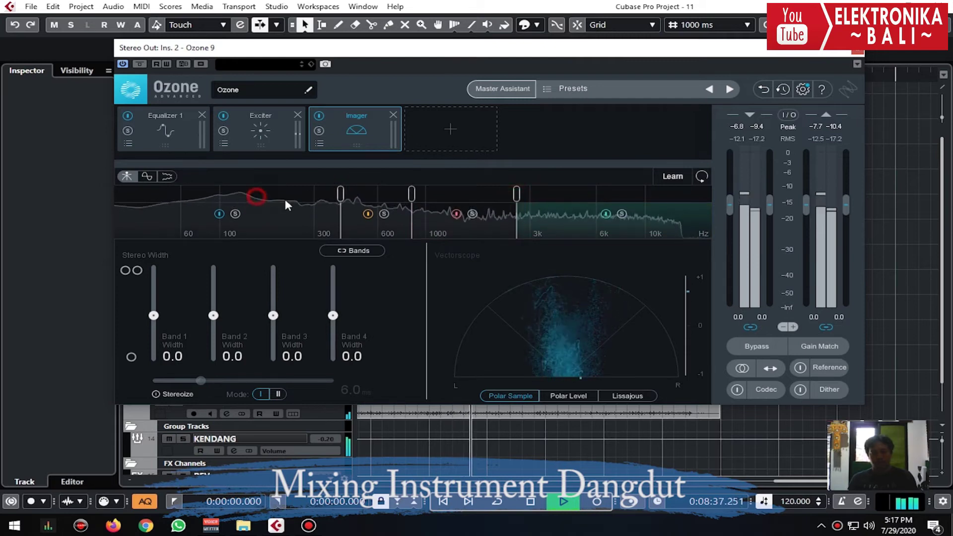
{"action": "left_click_drag", "start_coordinate": [341, 194], "coordinate": [280, 194]}
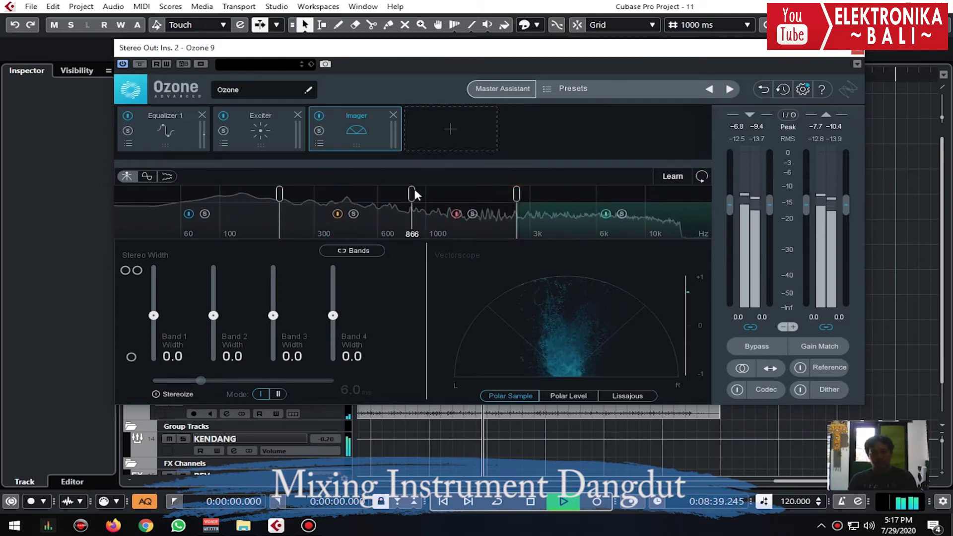
{"action": "left_click_drag", "start_coordinate": [412, 192], "coordinate": [401, 193]}
{"action": "left_click_drag", "start_coordinate": [523, 191], "coordinate": [569, 188]}
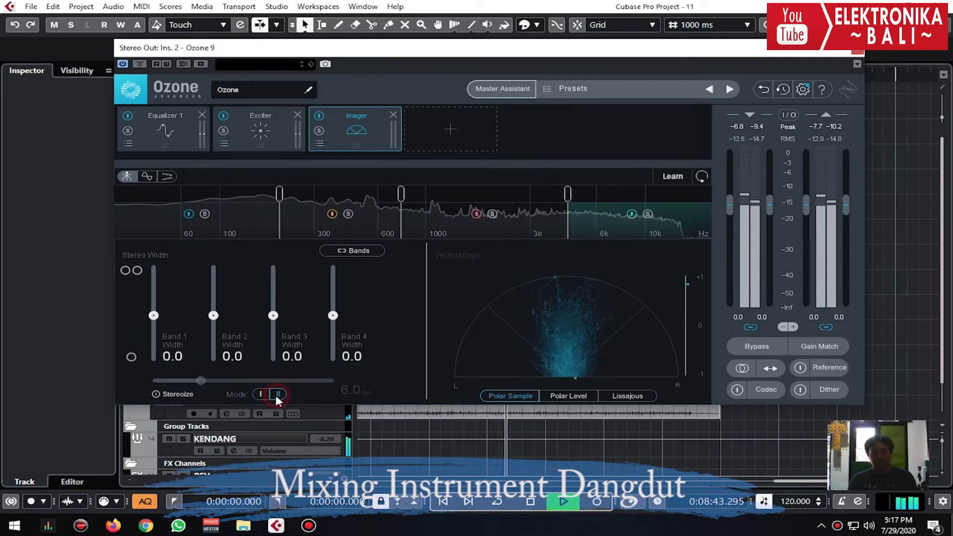
- Enable Stereoize in Mode II at 9.7 ms and widen Imager band 2 to 49.4 and band 3 to 54.4
{"action": "left_click", "coordinate": [157, 393]}
{"action": "left_click_drag", "start_coordinate": [258, 381], "coordinate": [235, 381]}
{"action": "left_click_drag", "start_coordinate": [214, 316], "coordinate": [221, 292]}
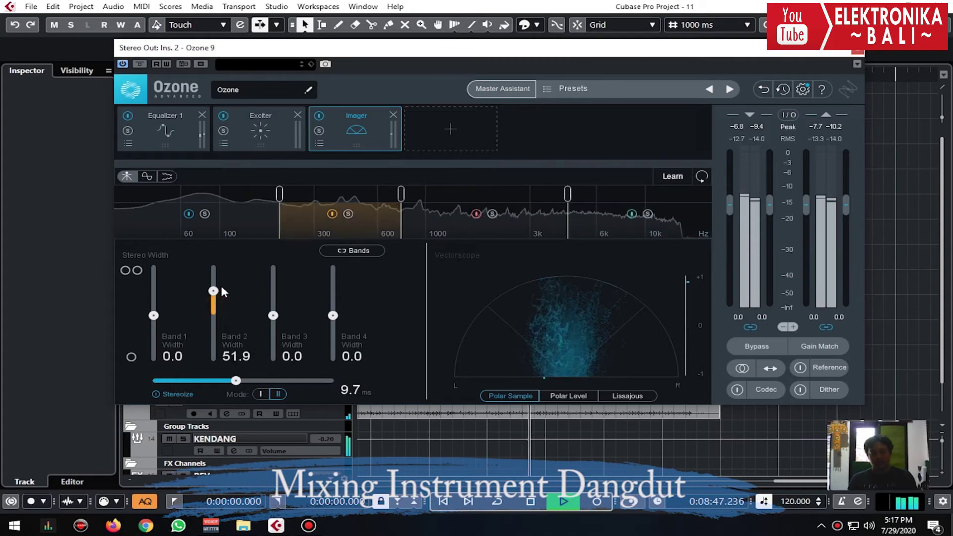
{"action": "left_click_drag", "start_coordinate": [276, 314], "coordinate": [277, 288]}
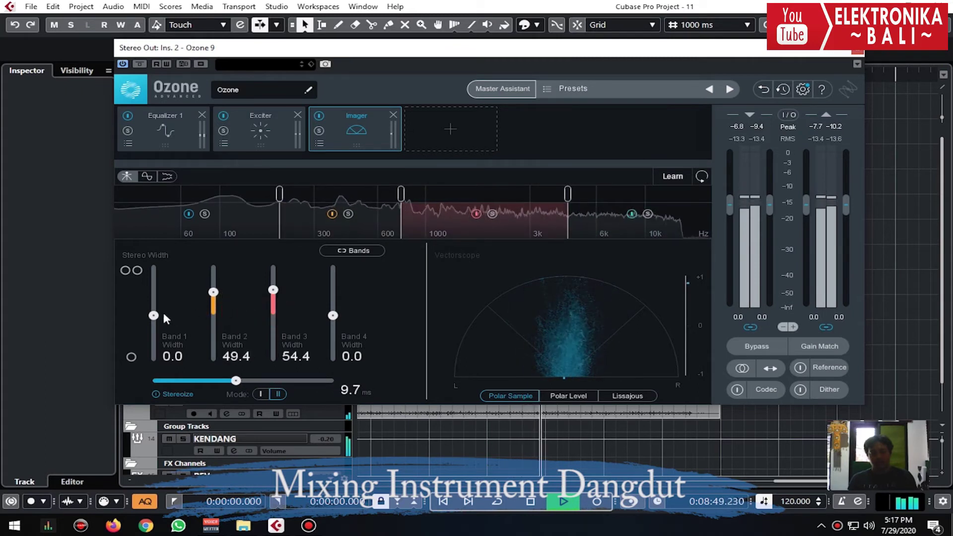
- Switch Stereoize to Mode I and set the Imager widths to -30.4, 27.8 and 21.5 for bands 1 to 3
{"action": "left_click_drag", "start_coordinate": [163, 314], "coordinate": [164, 330]}
{"action": "left_click_drag", "start_coordinate": [213, 292], "coordinate": [214, 303]}
{"action": "left_click", "coordinate": [261, 393]}
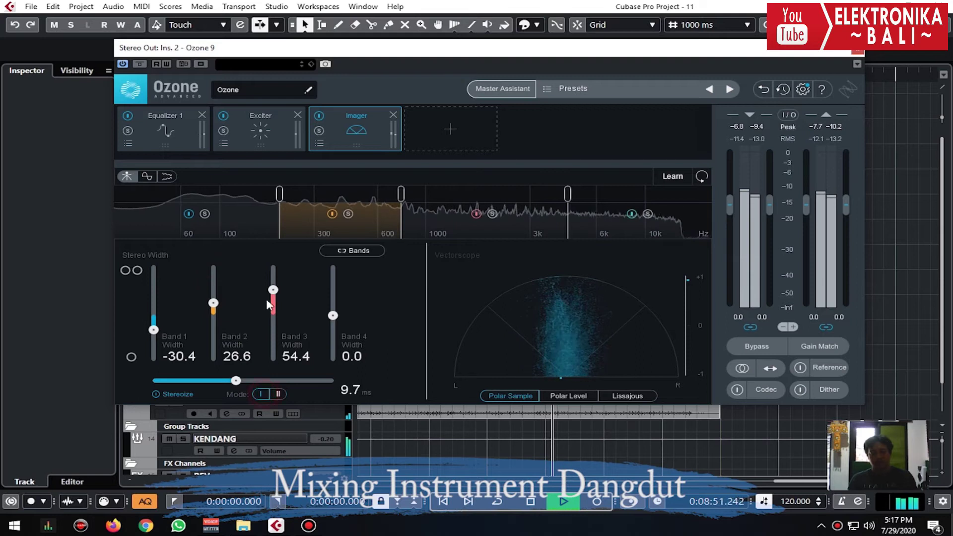
{"action": "left_click_drag", "start_coordinate": [273, 290], "coordinate": [277, 306]}
{"action": "mouse_move", "coordinate": [213, 304]}
{"action": "left_mouse_down"}
{"action": "mouse_move", "coordinate": [214, 270]}
{"action": "mouse_move", "coordinate": [217, 303]}
{"action": "left_mouse_up"}
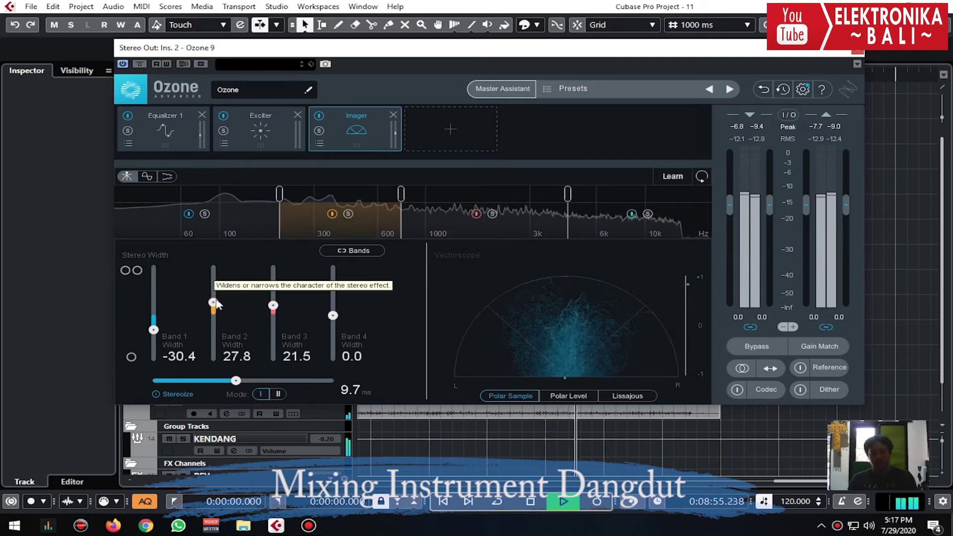
- Set Imager band 1 width to -2.5, the Stereoize delay to 11.0 ms, and band 4 width to 19.0
{"action": "mouse_move", "coordinate": [153, 329]}
{"action": "left_mouse_down"}
{"action": "mouse_move", "coordinate": [154, 268]}
{"action": "mouse_move", "coordinate": [159, 321]}
{"action": "left_mouse_up"}
{"action": "mouse_move", "coordinate": [236, 381]}
{"action": "left_mouse_down"}
{"action": "mouse_move", "coordinate": [329, 382]}
{"action": "mouse_move", "coordinate": [253, 386]}
{"action": "left_mouse_up"}
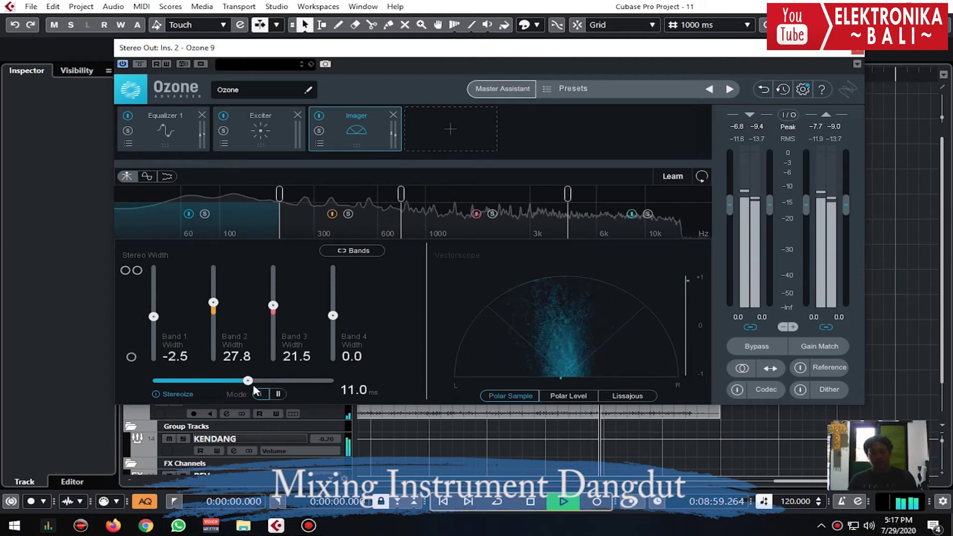
{"action": "mouse_move", "coordinate": [332, 316]}
{"action": "left_mouse_down"}
{"action": "mouse_move", "coordinate": [334, 271]}
{"action": "mouse_move", "coordinate": [338, 308]}
{"action": "left_mouse_up"}
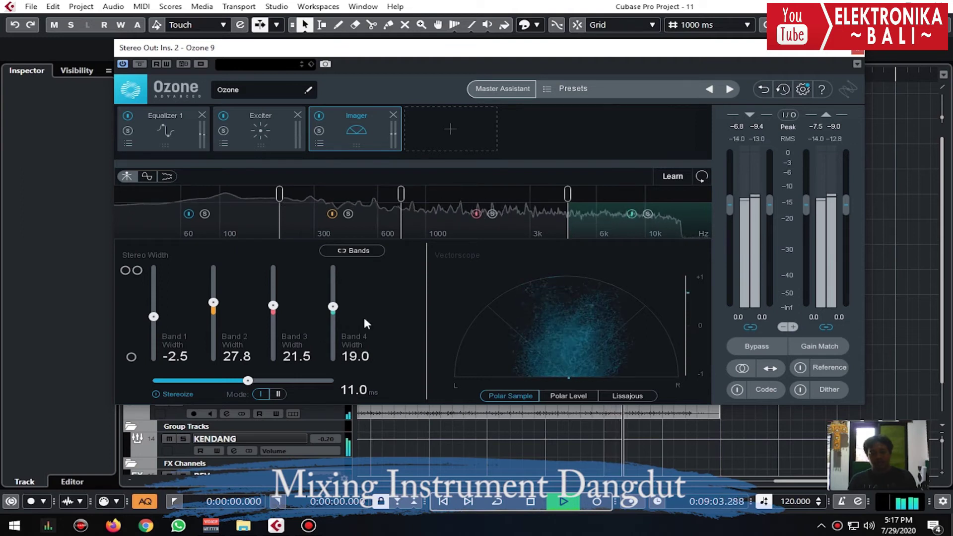
- Lower the Imager's first crossover, raise the other two, and set band 2 width to 29.1
{"action": "mouse_move", "coordinate": [400, 194]}
{"action": "left_mouse_down"}
{"action": "mouse_move", "coordinate": [442, 194]}
{"action": "mouse_move", "coordinate": [403, 193]}
{"action": "left_mouse_up"}
{"action": "left_click_drag", "start_coordinate": [273, 194], "coordinate": [238, 189]}
{"action": "left_click_drag", "start_coordinate": [404, 195], "coordinate": [478, 194]}
{"action": "left_click_drag", "start_coordinate": [567, 194], "coordinate": [640, 198]}
{"action": "left_click_drag", "start_coordinate": [478, 193], "coordinate": [458, 193]}
{"action": "left_click", "coordinate": [210, 298]}
{"action": "left_click_drag", "start_coordinate": [214, 285], "coordinate": [258, 295]}
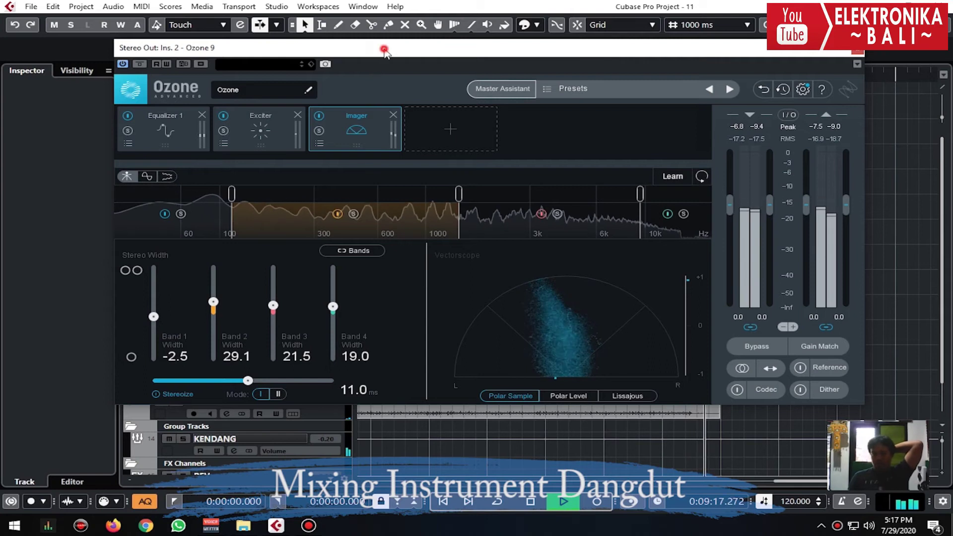
- Restart playback from the beginning of the song and reduce the Imager's band 4 width to 10.1
{"action": "left_click_drag", "start_coordinate": [384, 52], "coordinate": [418, 249]}
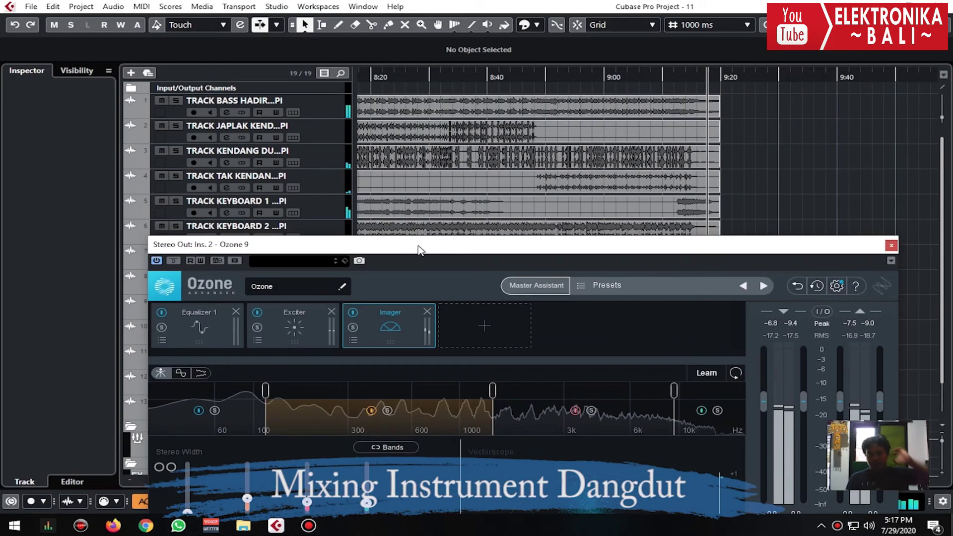
{"action": "left_click", "coordinate": [374, 73]}
{"action": "key", "text": "Home"}
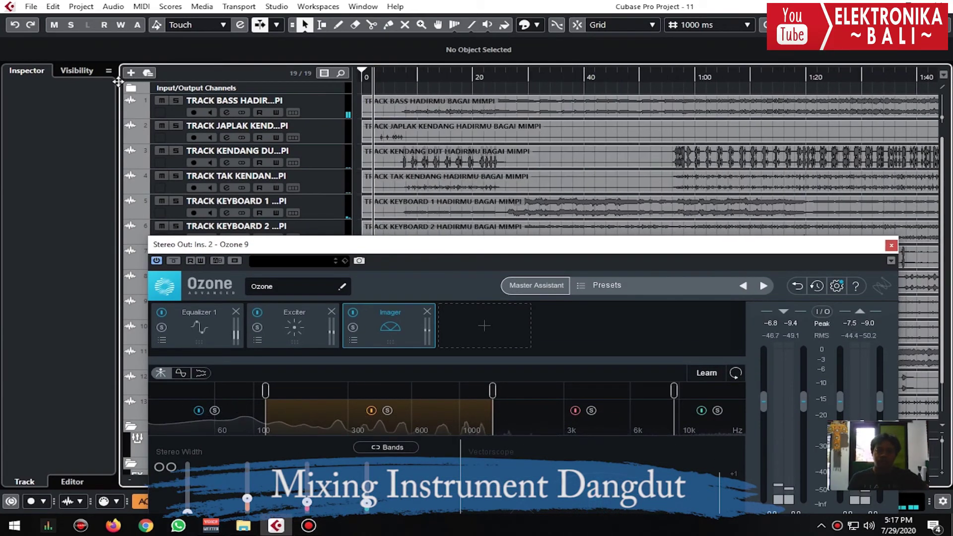
{"action": "left_click_drag", "start_coordinate": [448, 249], "coordinate": [427, 59]}
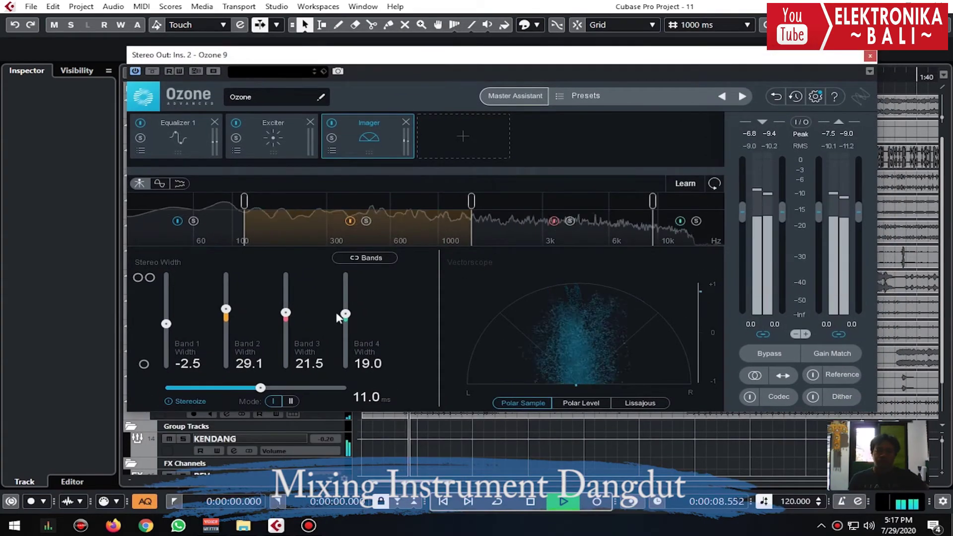
{"action": "left_click_drag", "start_coordinate": [345, 314], "coordinate": [349, 320]}
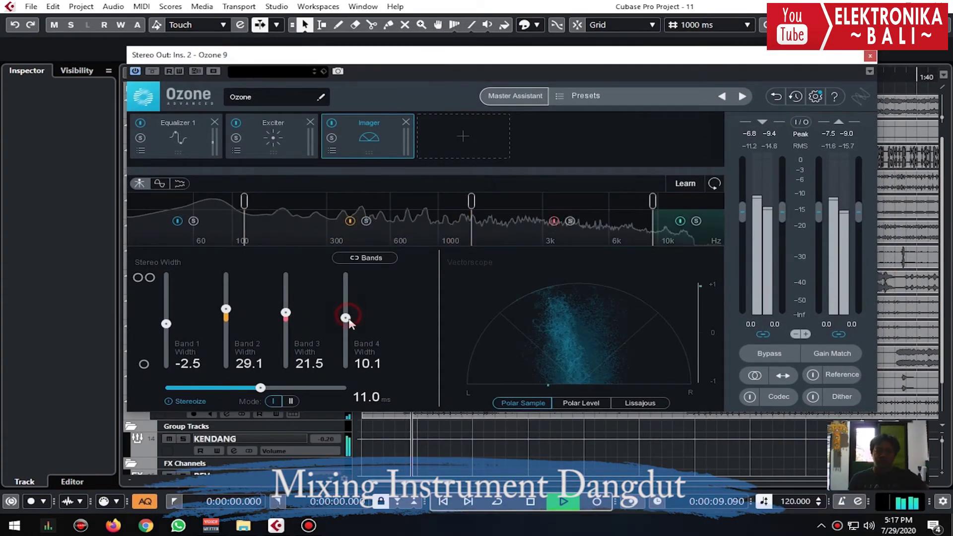
- Check which modules can be added to the Ozone 9 chain, and close its editor
{"action": "left_click", "coordinate": [466, 135]}
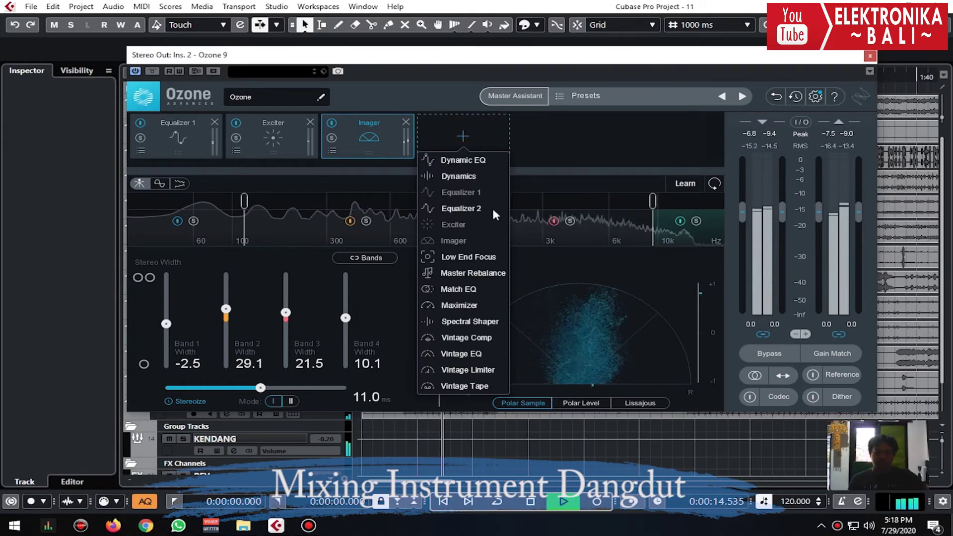
{"action": "left_click", "coordinate": [575, 143]}
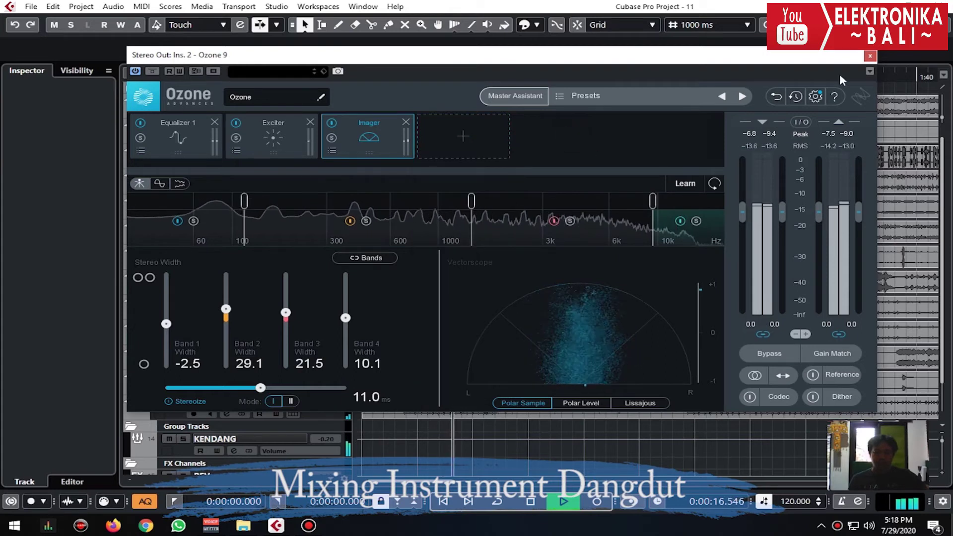
{"action": "left_click", "coordinate": [869, 56]}
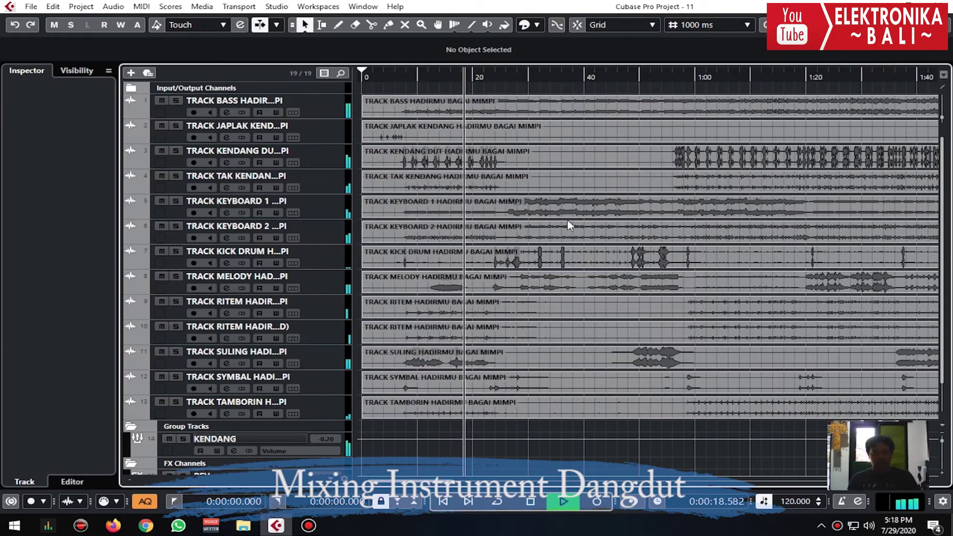
- Set the threshold of the Stereo Out channel's FabFilter Pro-C 2 to -14.88 dB, and close the plug-in and mixer windows
{"action": "key", "text": "F3"}
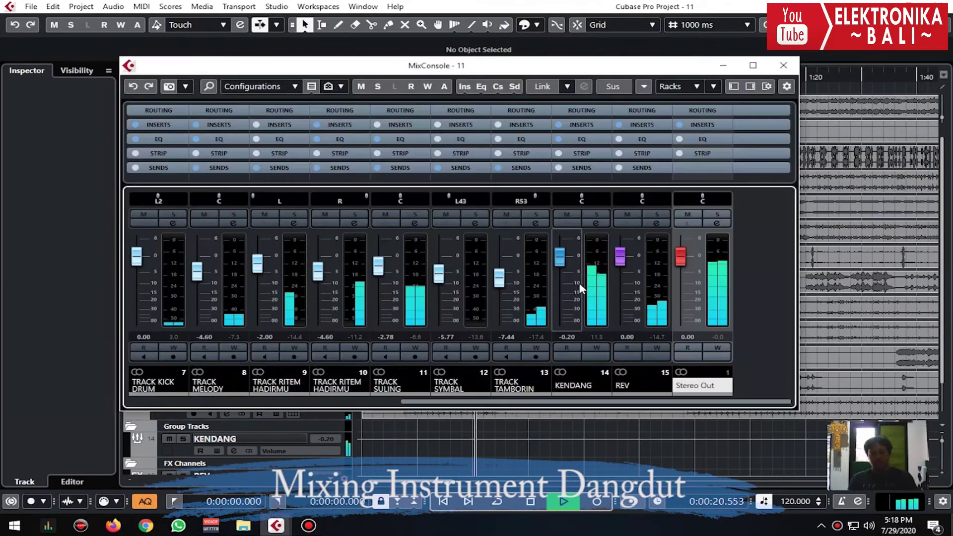
{"action": "left_click", "coordinate": [717, 223]}
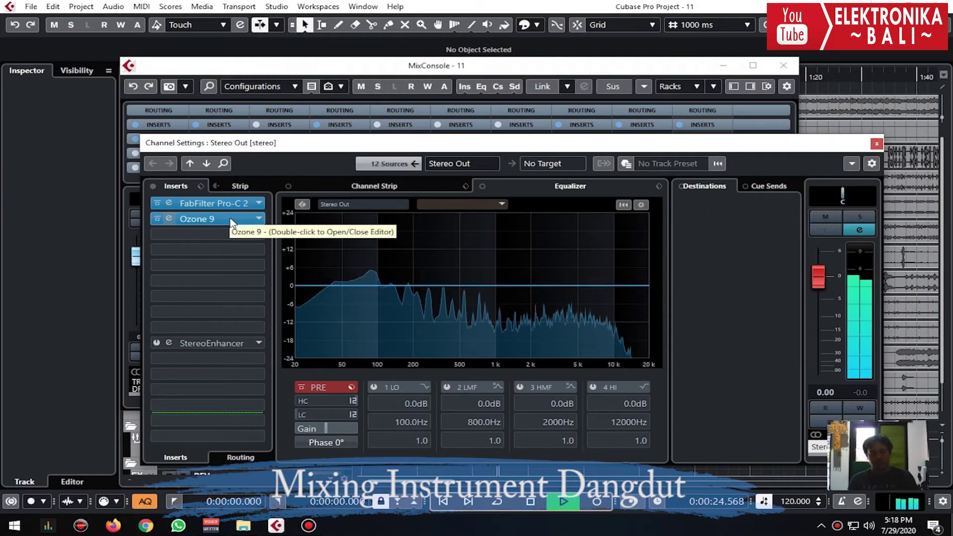
{"action": "double_click", "coordinate": [230, 201]}
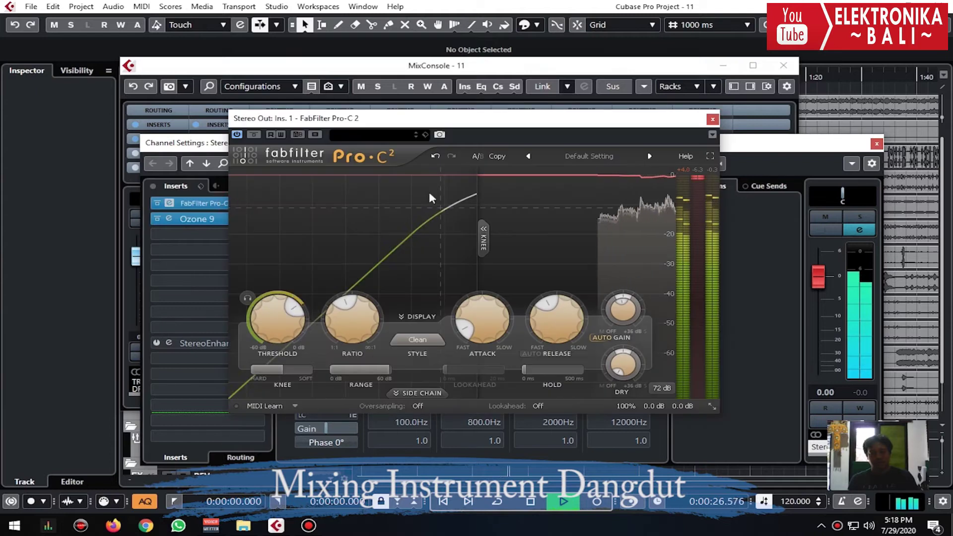
{"action": "left_click", "coordinate": [713, 120]}
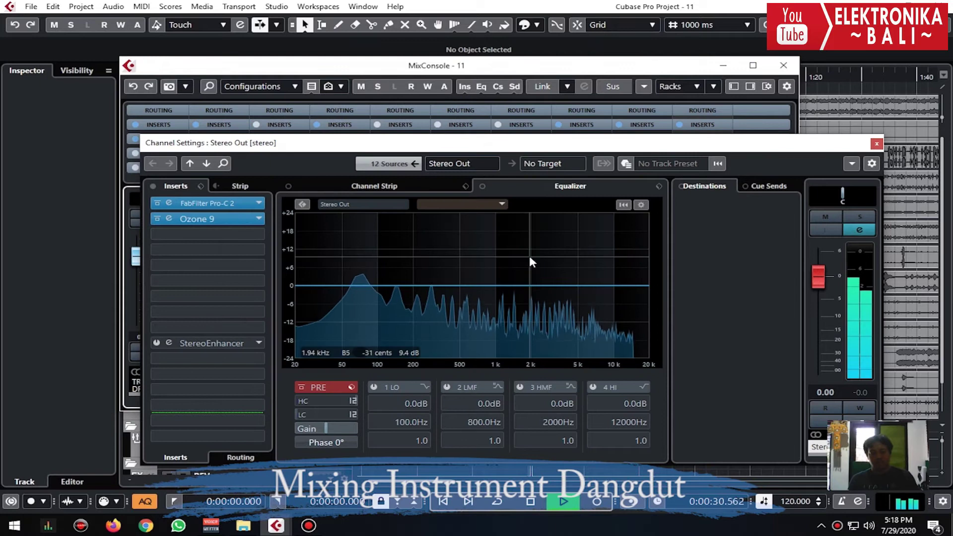
{"action": "double_click", "coordinate": [233, 205]}
{"action": "left_click_drag", "start_coordinate": [273, 310], "coordinate": [272, 330]}
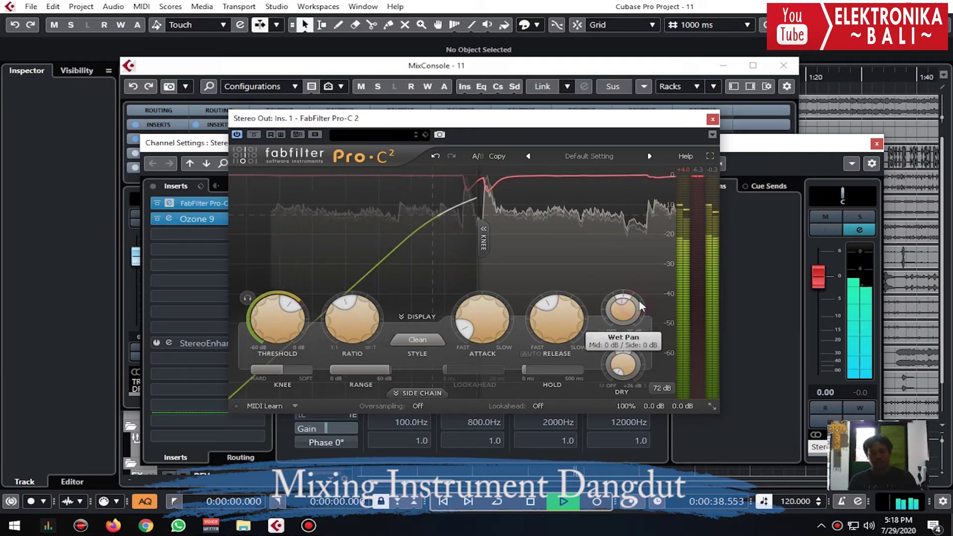
{"action": "mouse_move", "coordinate": [638, 309]}
{"action": "left_mouse_down"}
{"action": "mouse_move", "coordinate": [614, 321]}
{"action": "mouse_move", "coordinate": [614, 311]}
{"action": "left_mouse_up"}
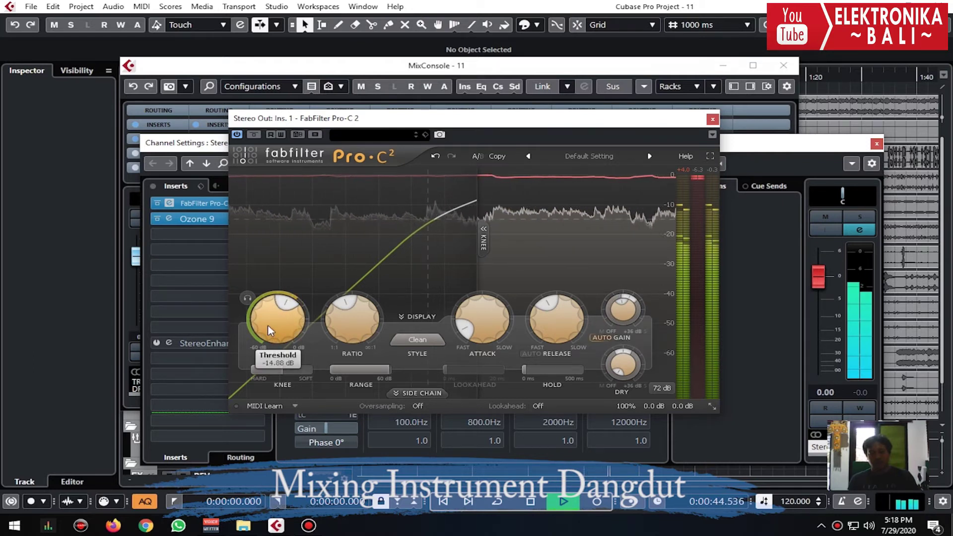
{"action": "left_click", "coordinate": [714, 120]}
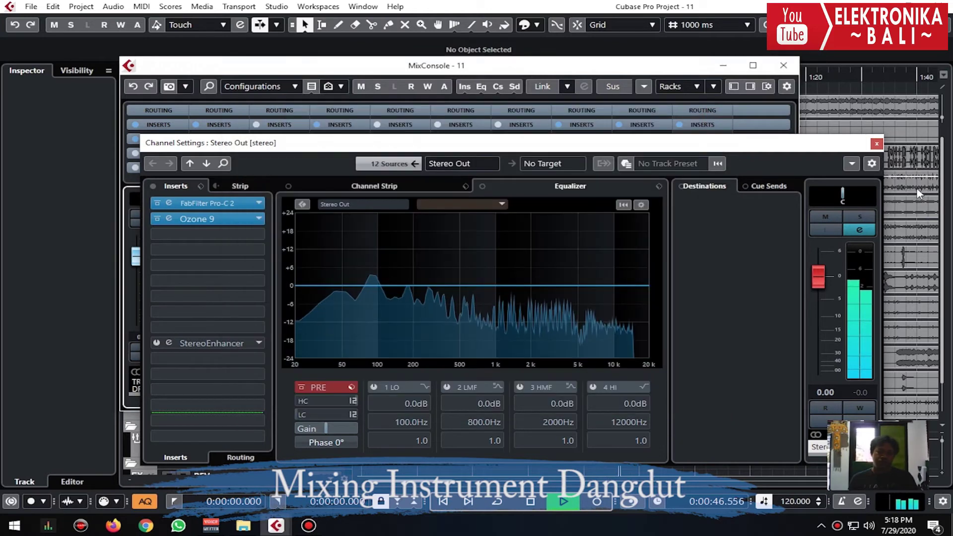
{"action": "left_click", "coordinate": [876, 144]}
{"action": "left_click", "coordinate": [794, 70]}
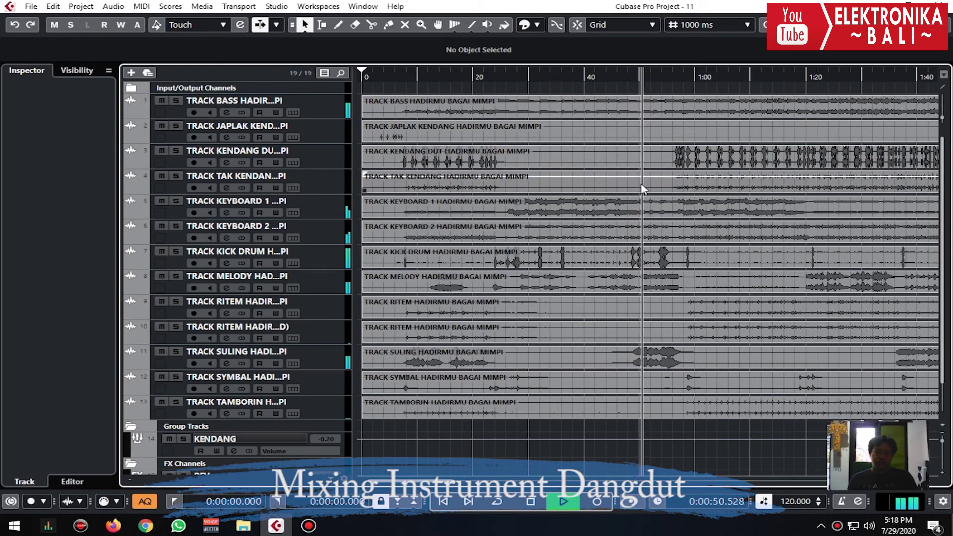
- Solo the melody track and lower its REV send level to -20.4
{"action": "left_click", "coordinate": [322, 279]}
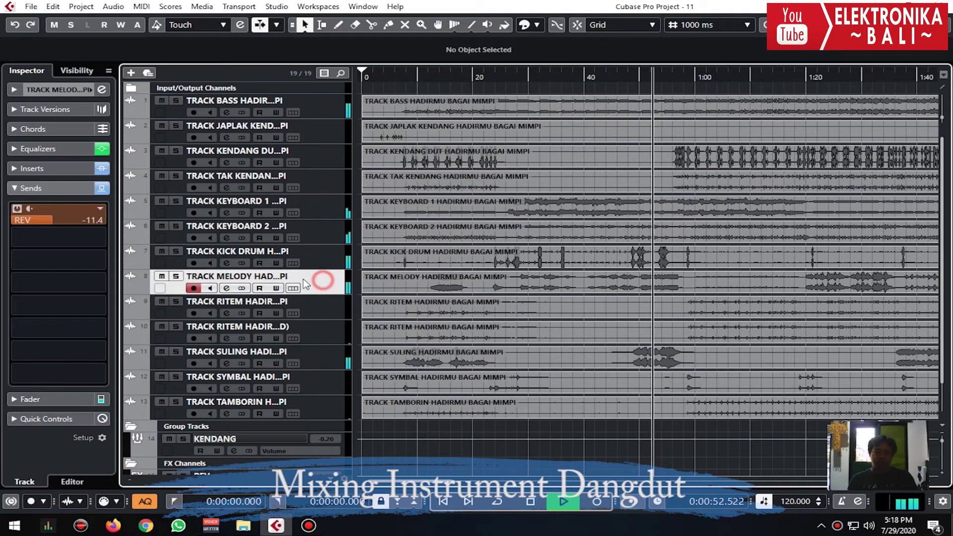
{"action": "left_click", "coordinate": [176, 276]}
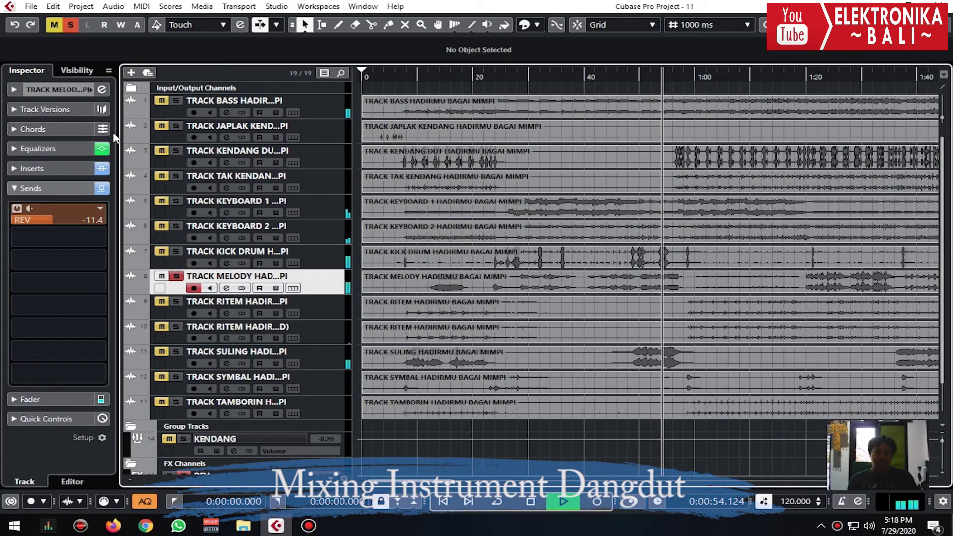
{"action": "left_click", "coordinate": [102, 90]}
{"action": "left_click", "coordinate": [707, 311]}
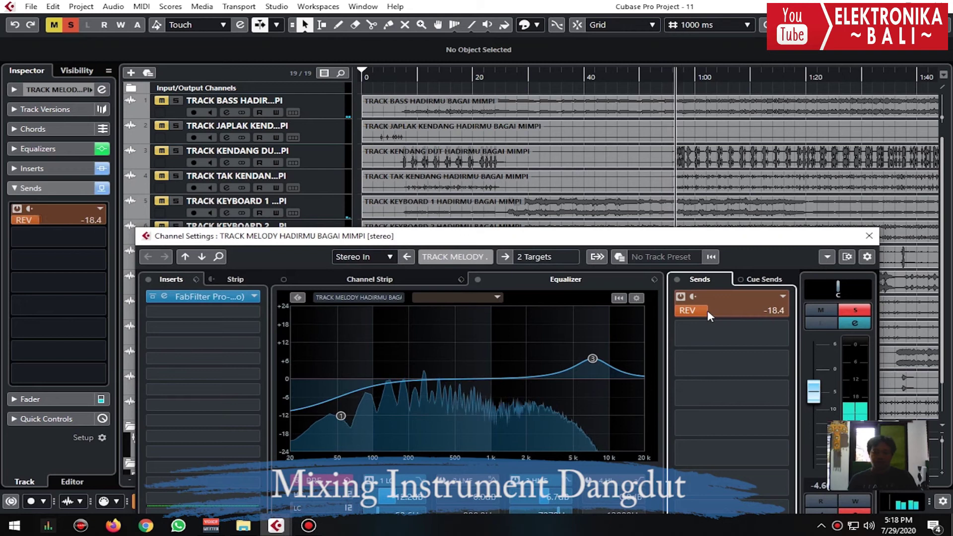
- Roll off the melody track's highest frequencies with EQ band 4, audition it at several song positions, and unsolo the track
{"action": "left_click_drag", "start_coordinate": [642, 365], "coordinate": [627, 437]}
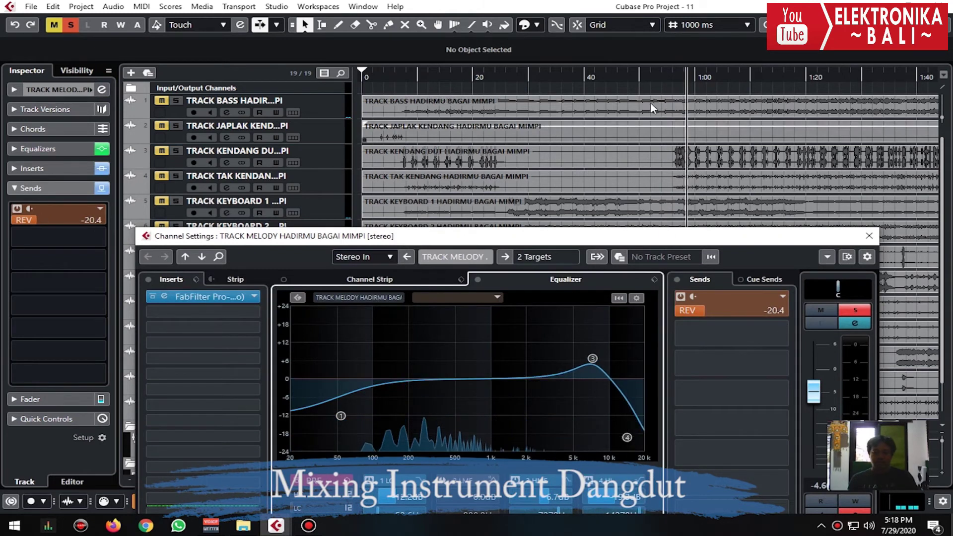
{"action": "left_click", "coordinate": [640, 78]}
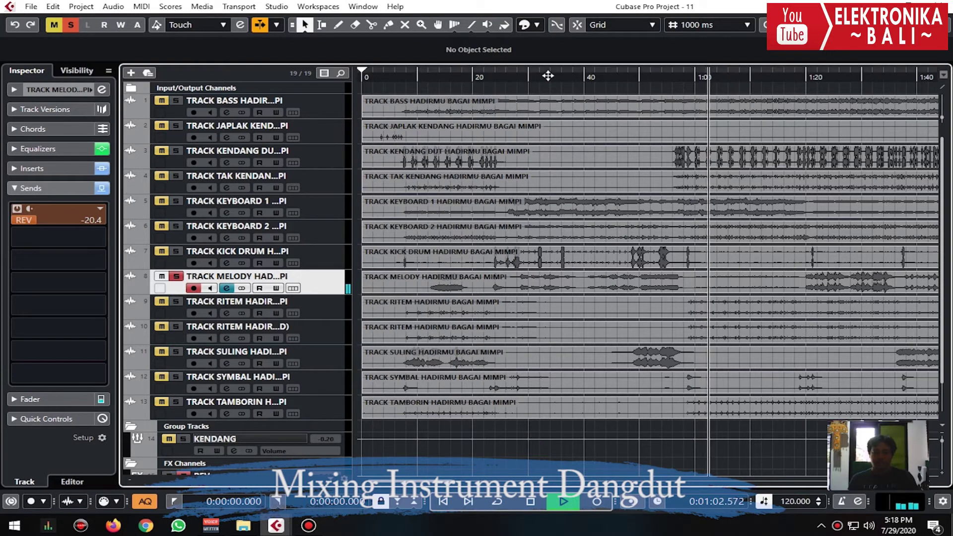
{"action": "left_click", "coordinate": [658, 72]}
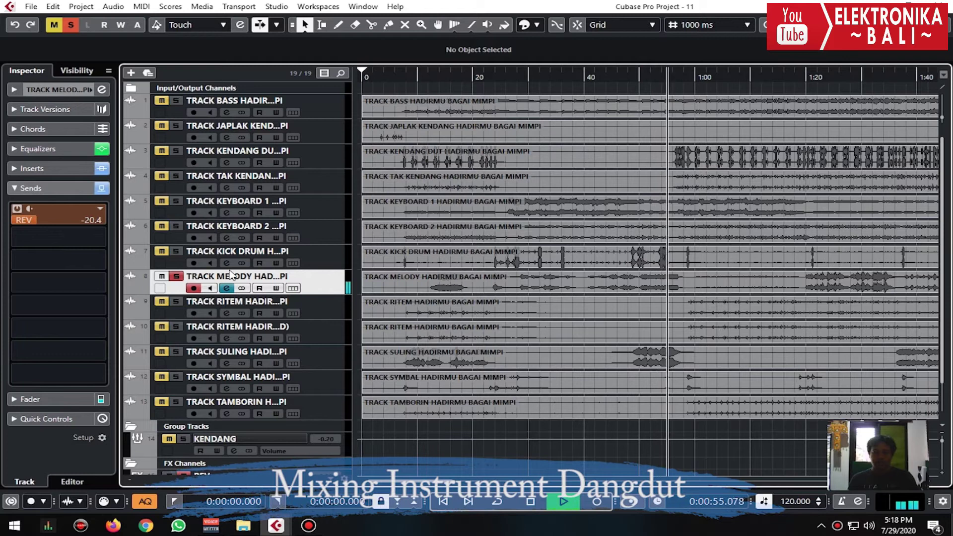
{"action": "left_click", "coordinate": [443, 76]}
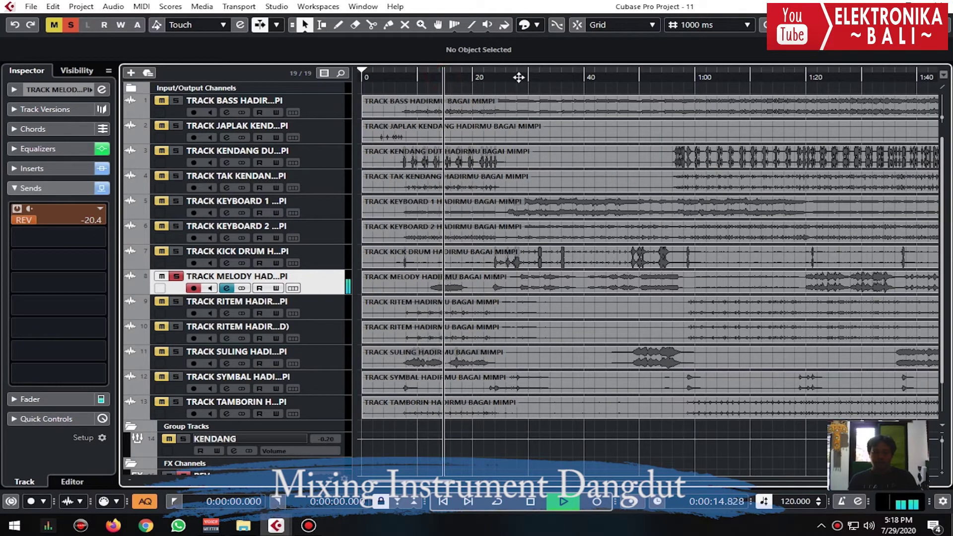
{"action": "left_click", "coordinate": [531, 77]}
{"action": "left_click", "coordinate": [633, 82]}
{"action": "left_click", "coordinate": [176, 276]}
- Replay from about 0:53, pan the melody track to R30 and set its volume to -7.32
{"action": "left_click", "coordinate": [45, 90]}
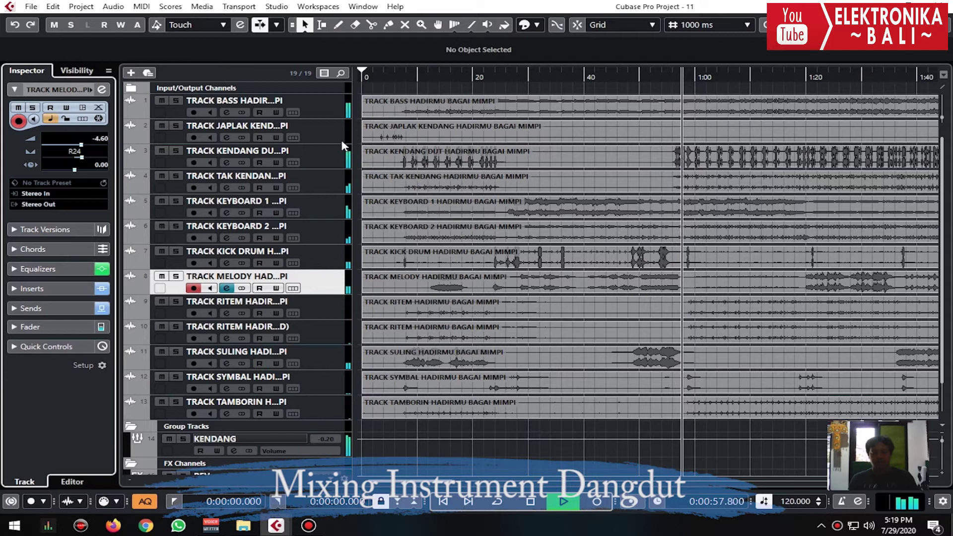
{"action": "left_click", "coordinate": [655, 78]}
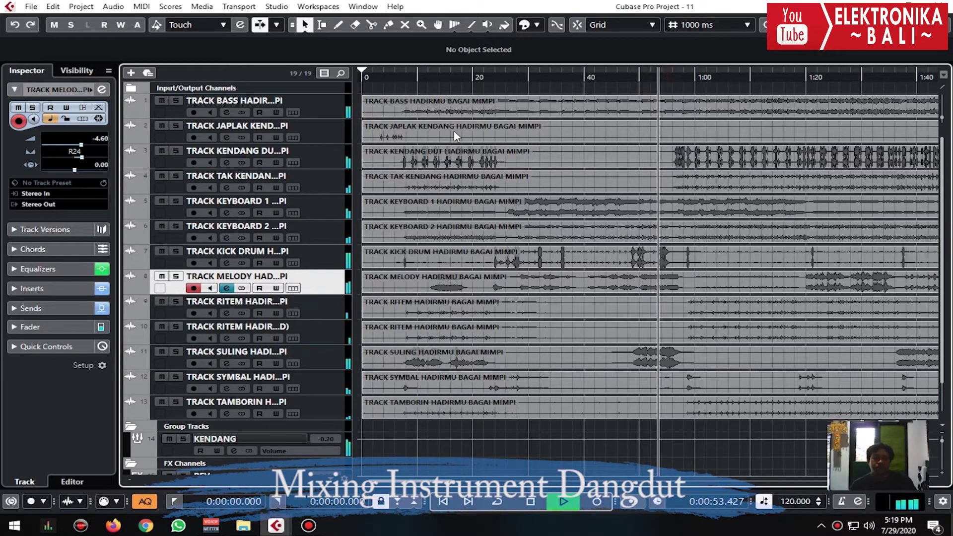
{"action": "left_click_drag", "start_coordinate": [81, 157], "coordinate": [93, 159]}
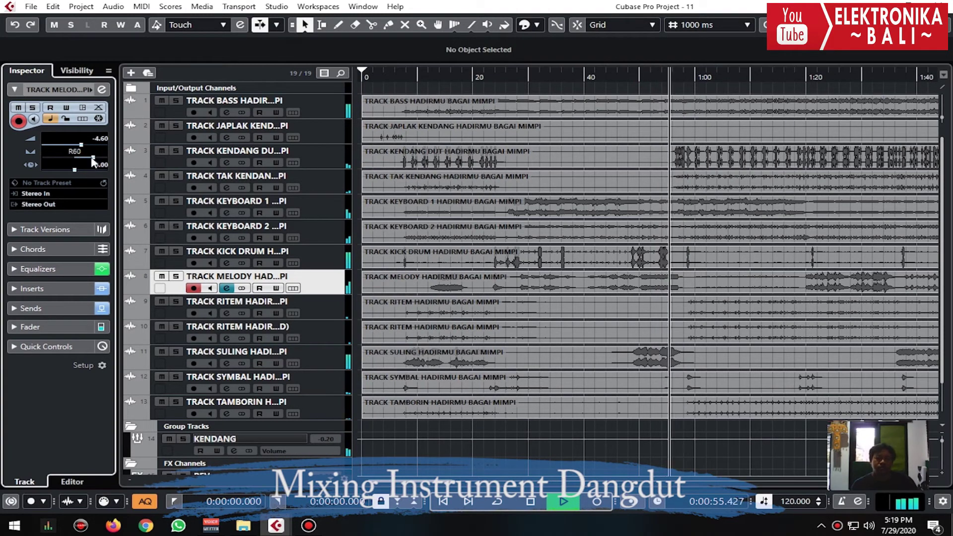
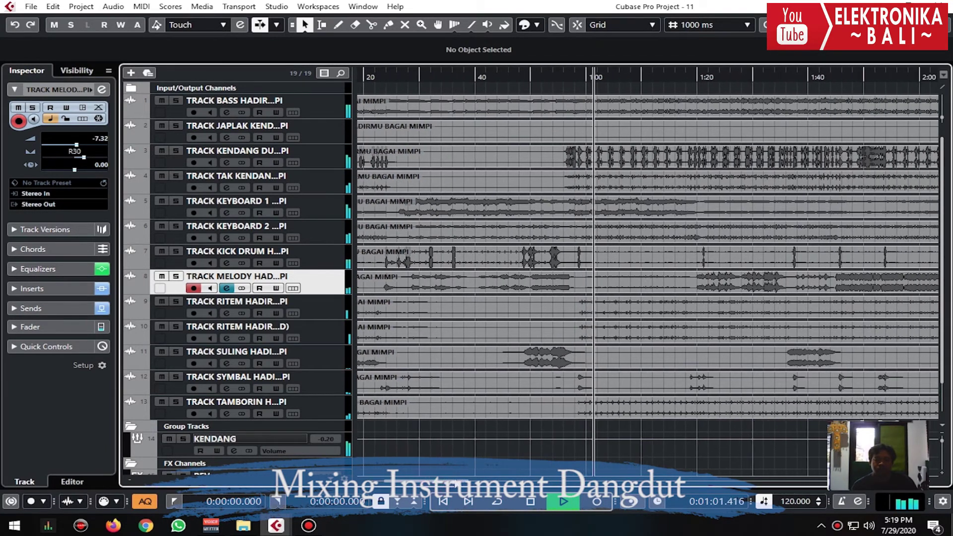
- Check the second RITEM track, replay from about 1:52, and set the melody track's volume to -5.68
{"action": "left_click", "coordinate": [161, 326]}
{"action": "left_click", "coordinate": [166, 335]}
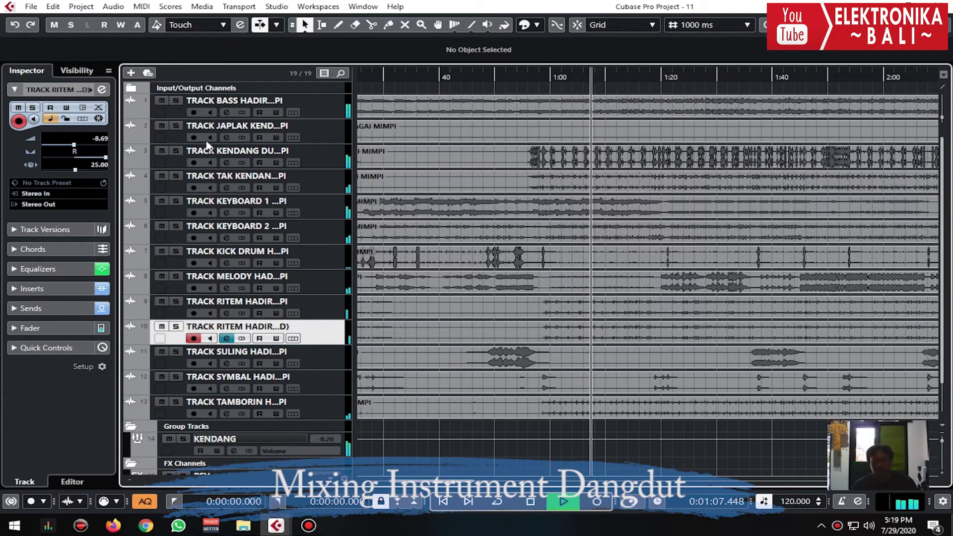
{"action": "left_click", "coordinate": [853, 77]}
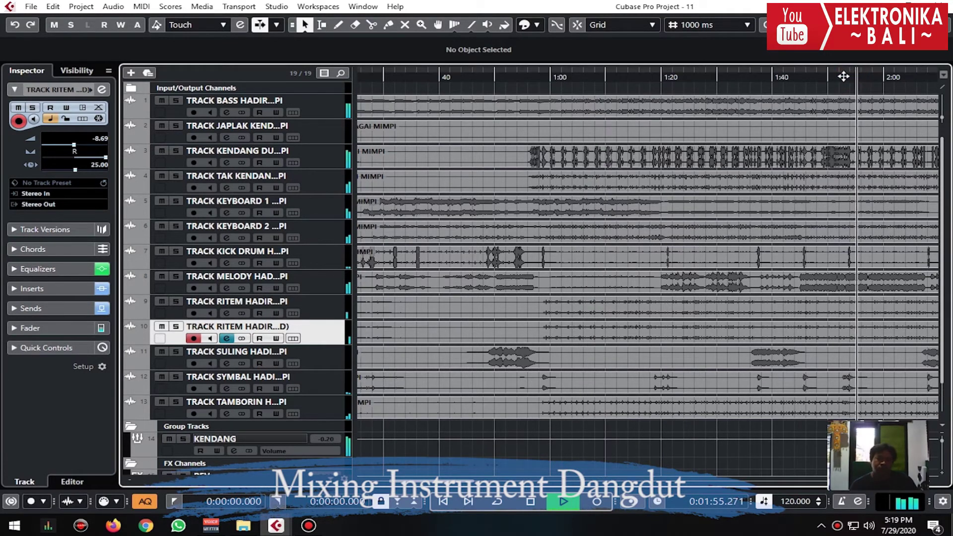
{"action": "left_click", "coordinate": [835, 77]}
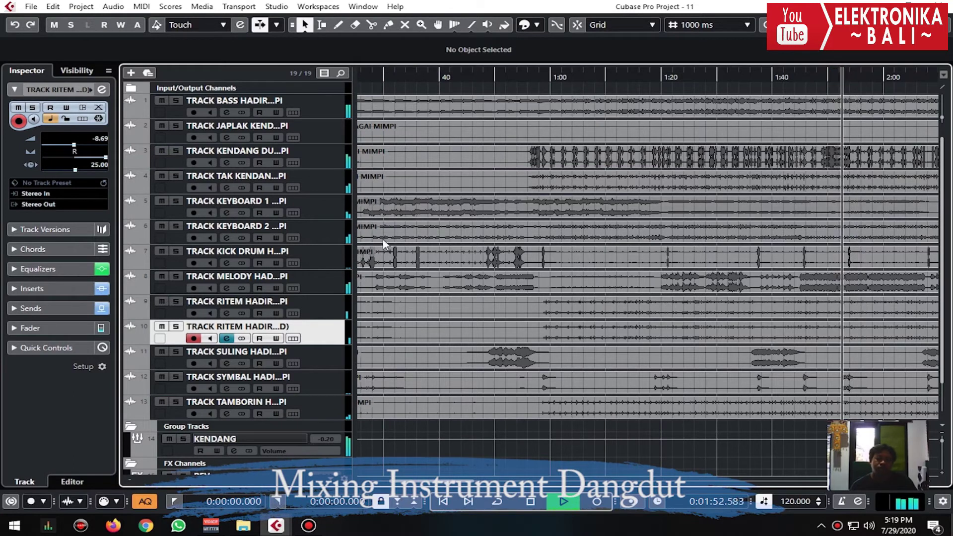
{"action": "left_click", "coordinate": [303, 281]}
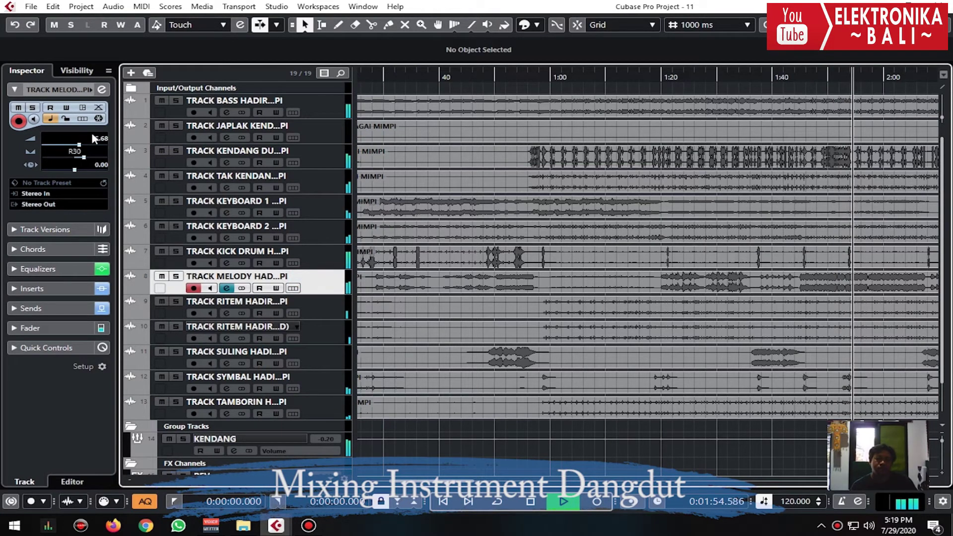
- Audition the mix from about 2:06 and from about 3:10
{"action": "left_click", "coordinate": [924, 77]}
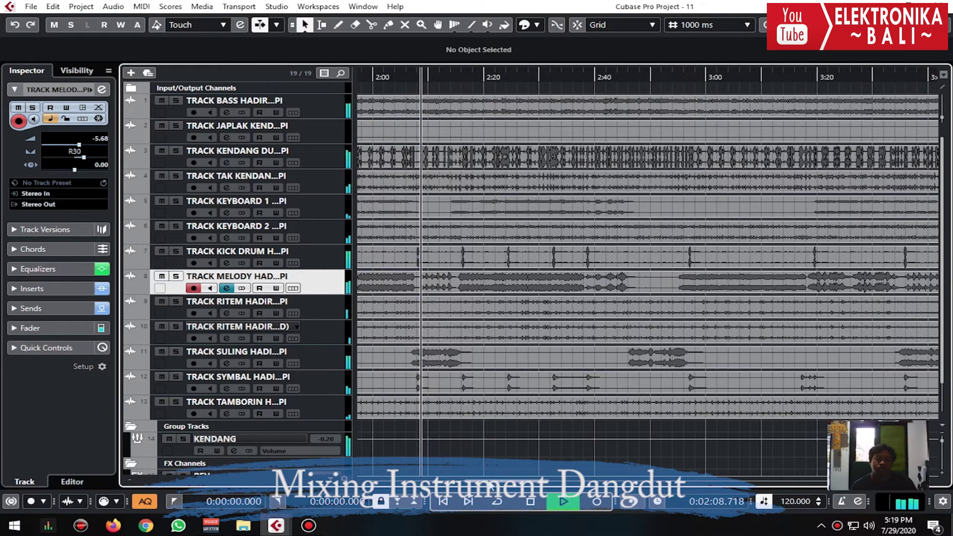
{"action": "left_click", "coordinate": [758, 77]}
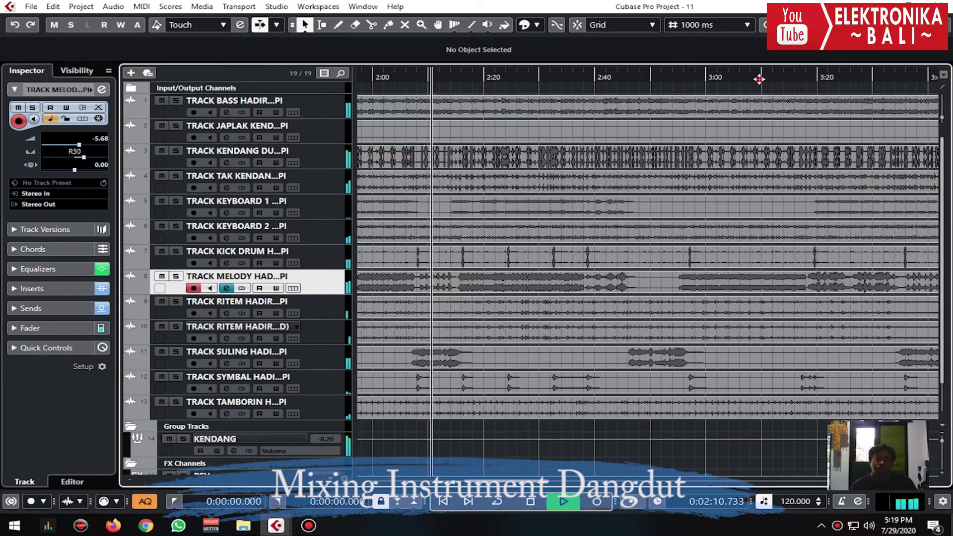
{"action": "scroll", "coordinate": [440, 68], "scroll_direction": "left", "scroll_amount": 10}
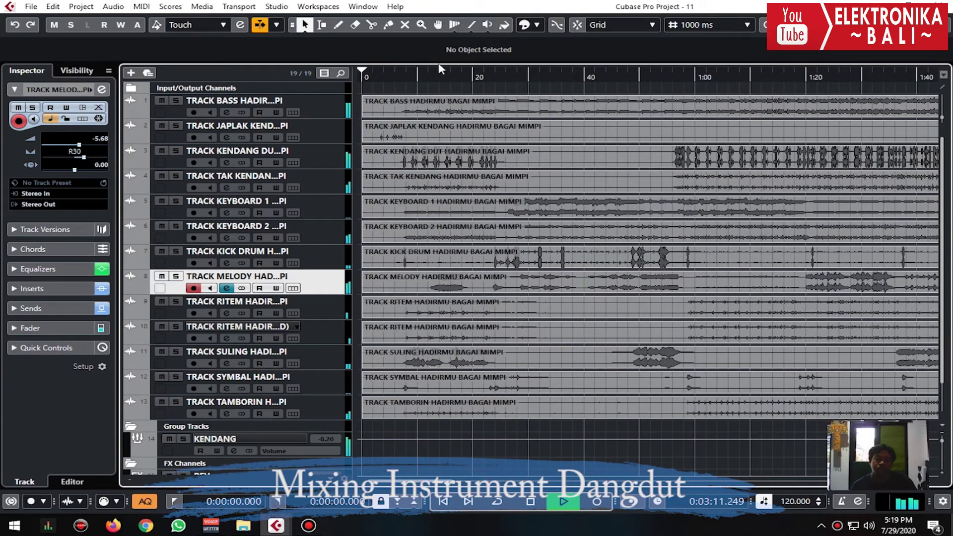
- Restart playback from the song's beginning and set the REV channel's volume automation point at 0:01:45.341 to -0.23
{"action": "left_click_drag", "start_coordinate": [380, 75], "coordinate": [362, 76]}
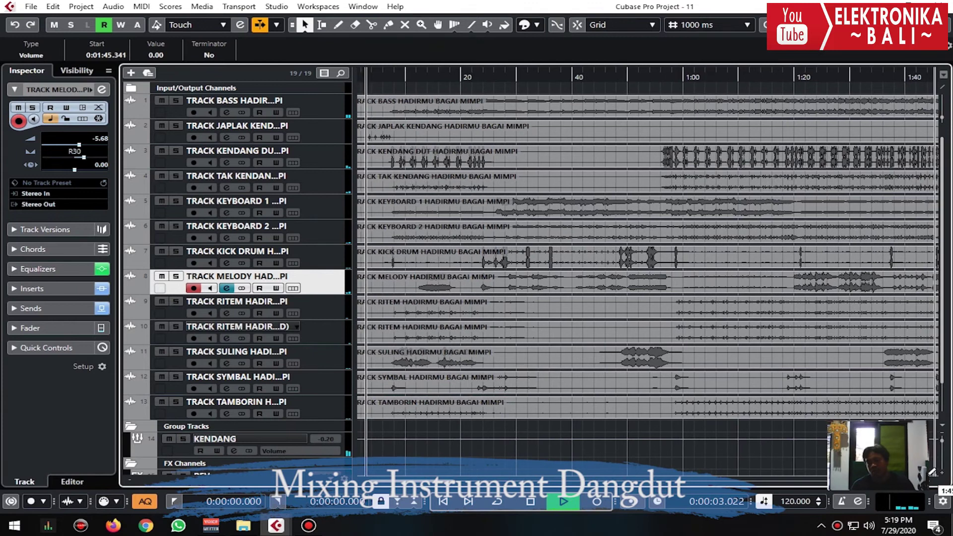
{"action": "left_click_drag", "start_coordinate": [842, 466], "coordinate": [807, 471]}
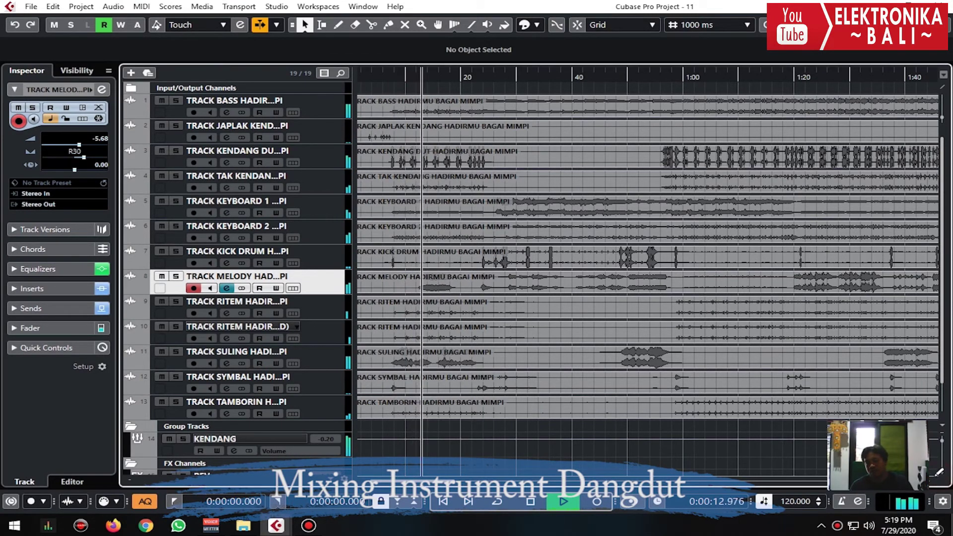
{"action": "left_click_drag", "start_coordinate": [744, 471], "coordinate": [723, 234]}
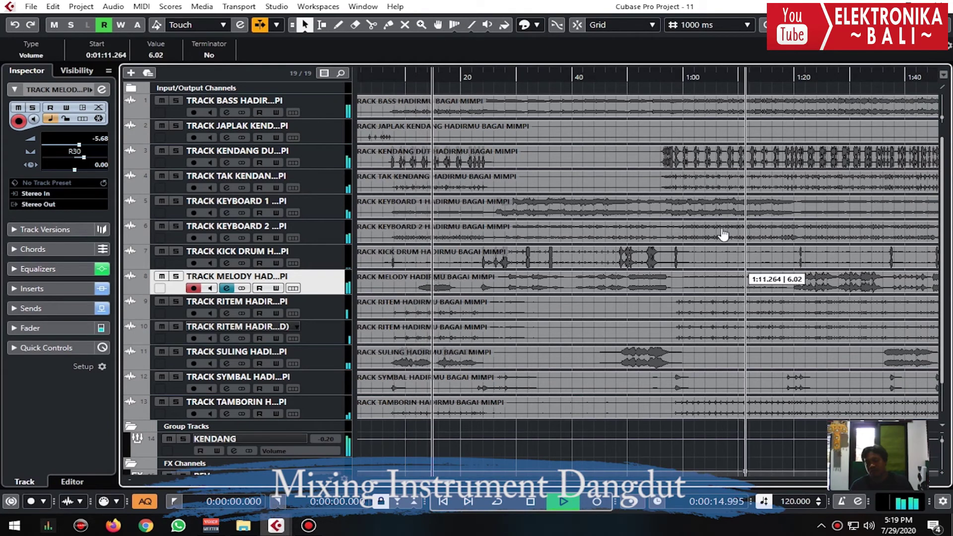
- Zoom the timeline out to fit the whole song and maximize the project window
{"action": "scroll", "coordinate": [589, 329], "scroll_direction": "down", "scroll_amount": 2}
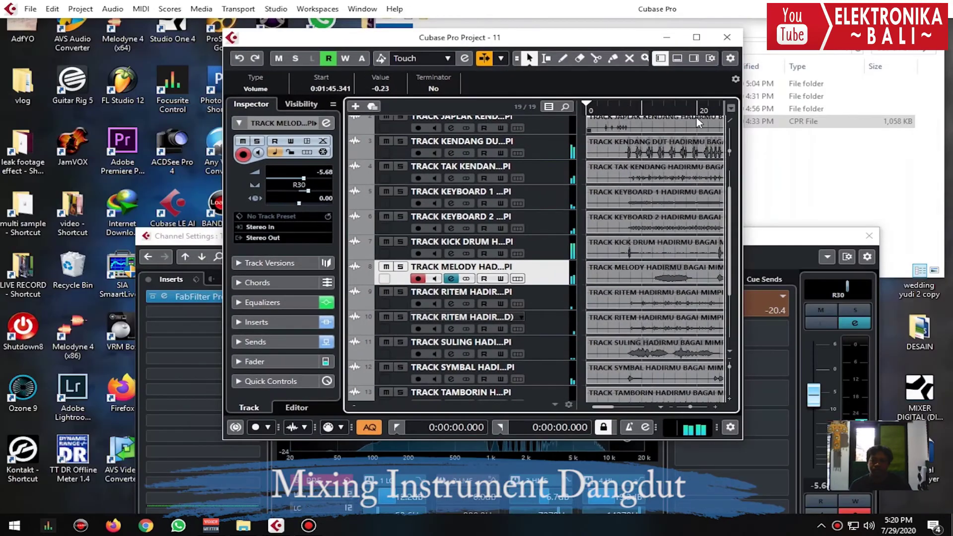
{"action": "scroll", "coordinate": [690, 405], "scroll_direction": "down", "scroll_amount": 6}
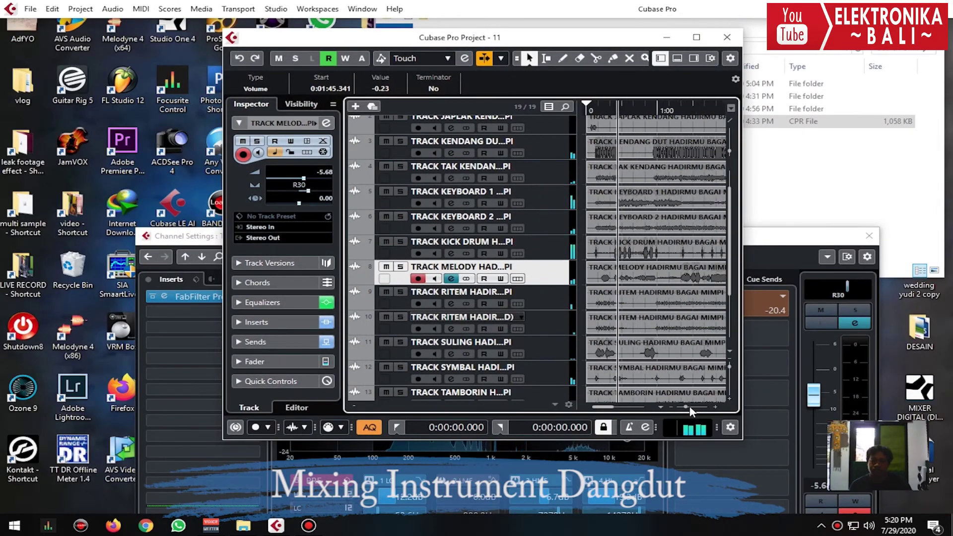
{"action": "left_click", "coordinate": [693, 37]}
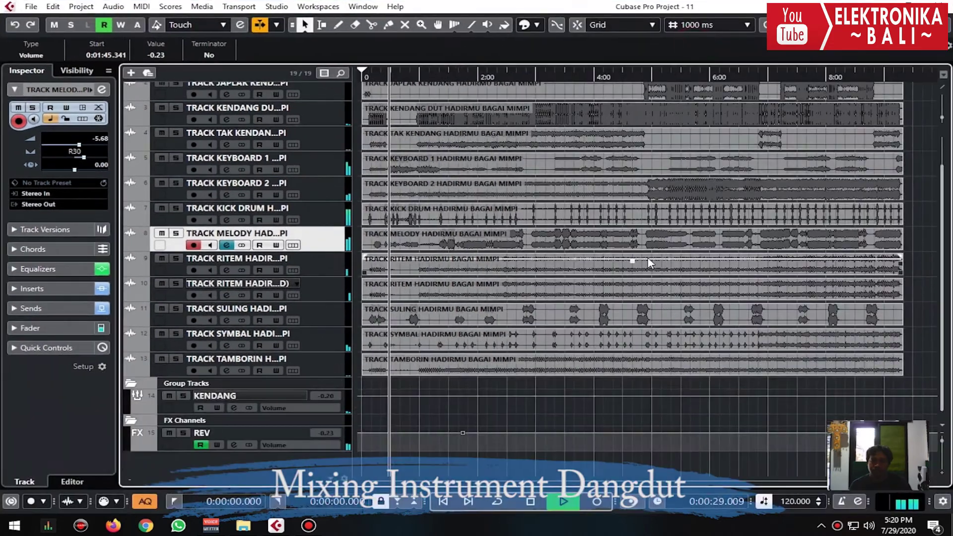
- Check the Keyboard 1 track's equalizer and insert FabFilter Pro-C 2 in its first insert slot
{"action": "scroll", "coordinate": [405, 351], "scroll_direction": "up", "scroll_amount": 2}
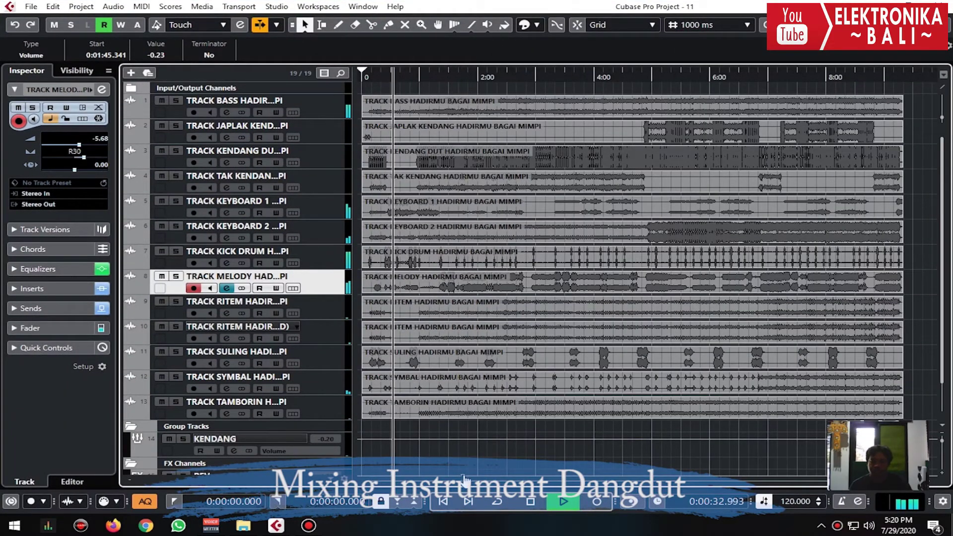
{"action": "scroll", "coordinate": [462, 432], "scroll_direction": "down", "scroll_amount": 2}
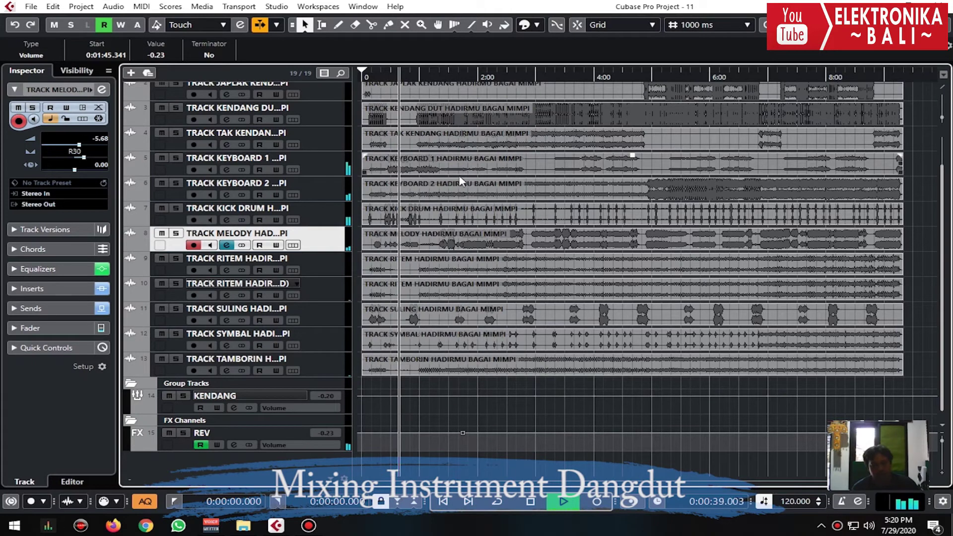
{"action": "left_click", "coordinate": [336, 162]}
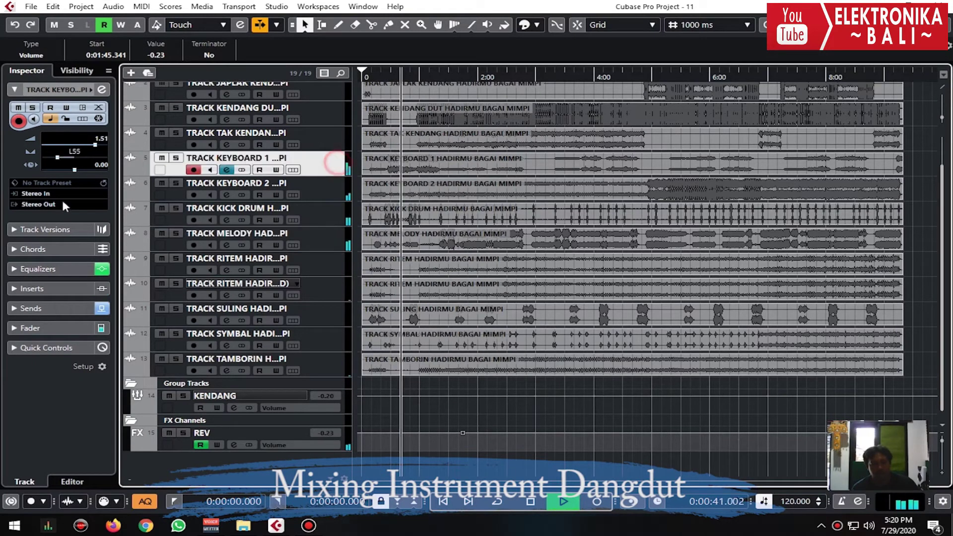
{"action": "left_click", "coordinate": [37, 269]}
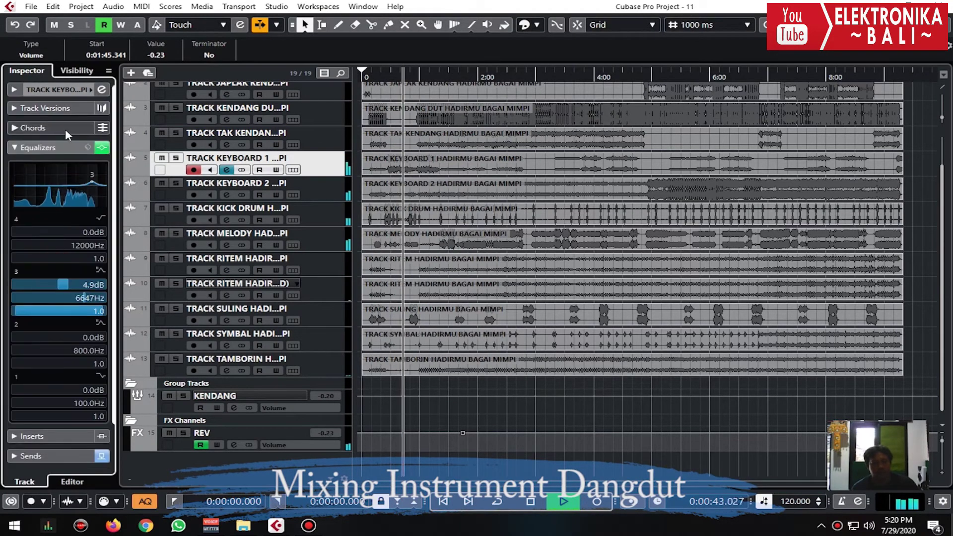
{"action": "left_click", "coordinate": [55, 147]}
{"action": "left_click", "coordinate": [50, 166]}
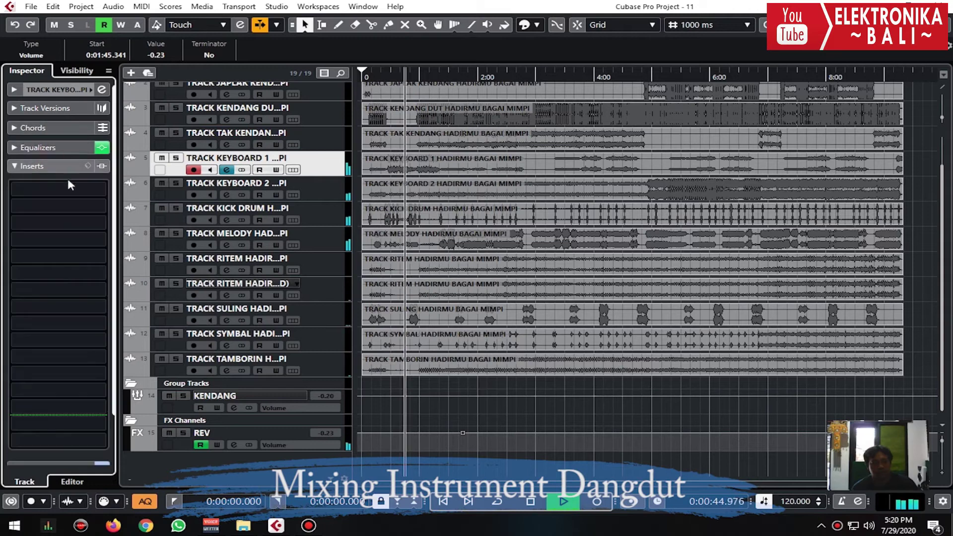
{"action": "left_click", "coordinate": [67, 182]}
{"action": "type", "text": "fa"}
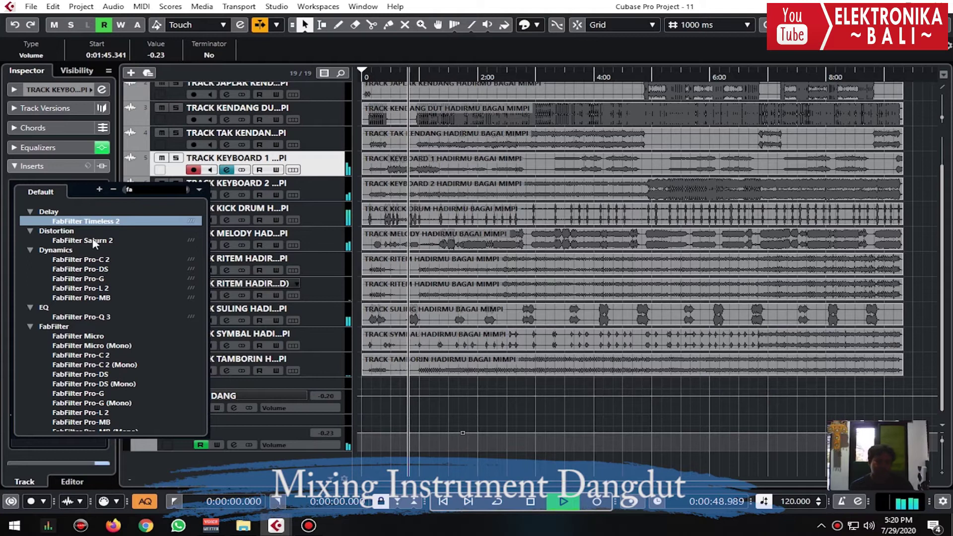
{"action": "left_click", "coordinate": [80, 259]}
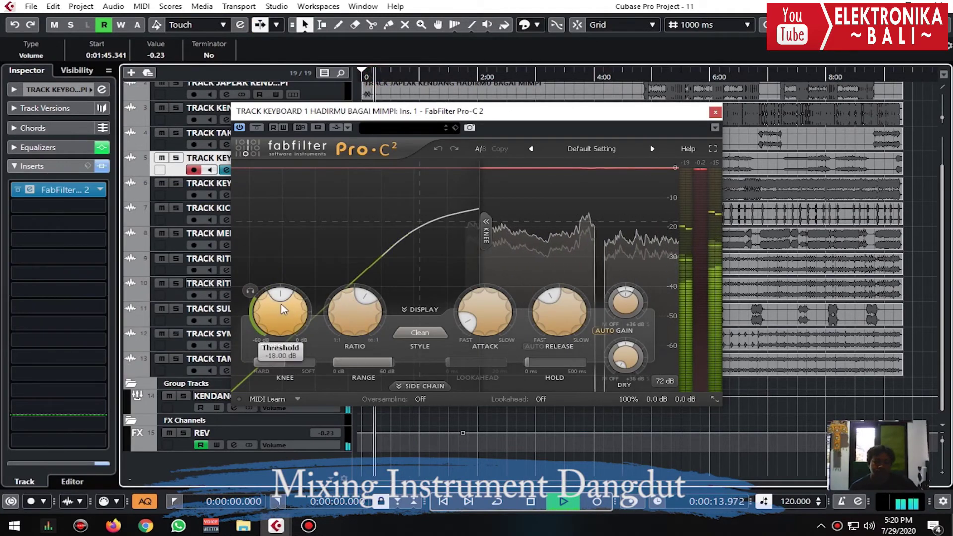
- In Keyboard 1's Pro-C 2, lower the threshold, adjust the ratio, set the attack to 4.64 ms and close the plug-in
{"action": "left_click_drag", "start_coordinate": [340, 315], "coordinate": [339, 334]}
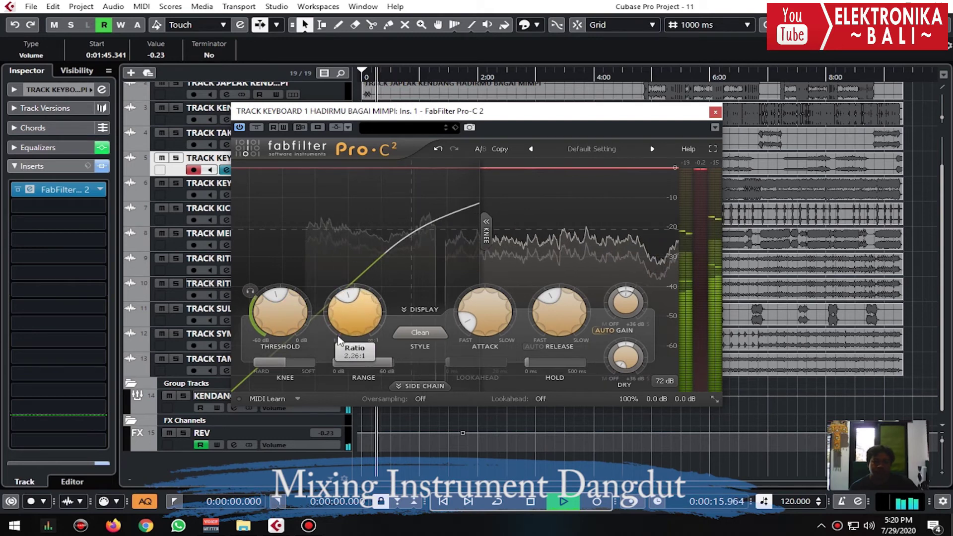
{"action": "left_click_drag", "start_coordinate": [488, 111], "coordinate": [642, 152]}
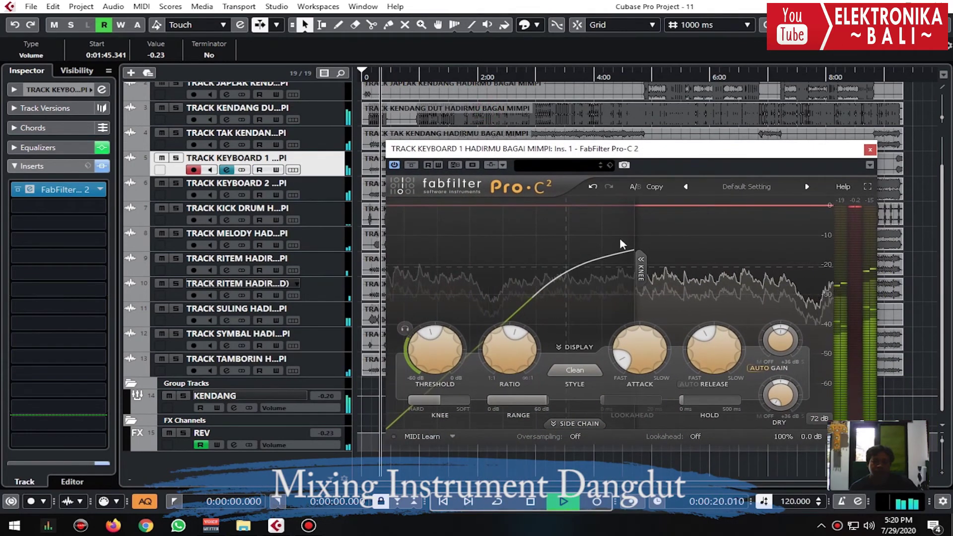
{"action": "left_click_drag", "start_coordinate": [642, 262], "coordinate": [558, 297]}
{"action": "left_click_drag", "start_coordinate": [412, 360], "coordinate": [374, 392]}
{"action": "left_click", "coordinate": [498, 358]}
{"action": "left_click_drag", "start_coordinate": [498, 359], "coordinate": [499, 353]}
{"action": "left_click_drag", "start_coordinate": [640, 348], "coordinate": [644, 333]}
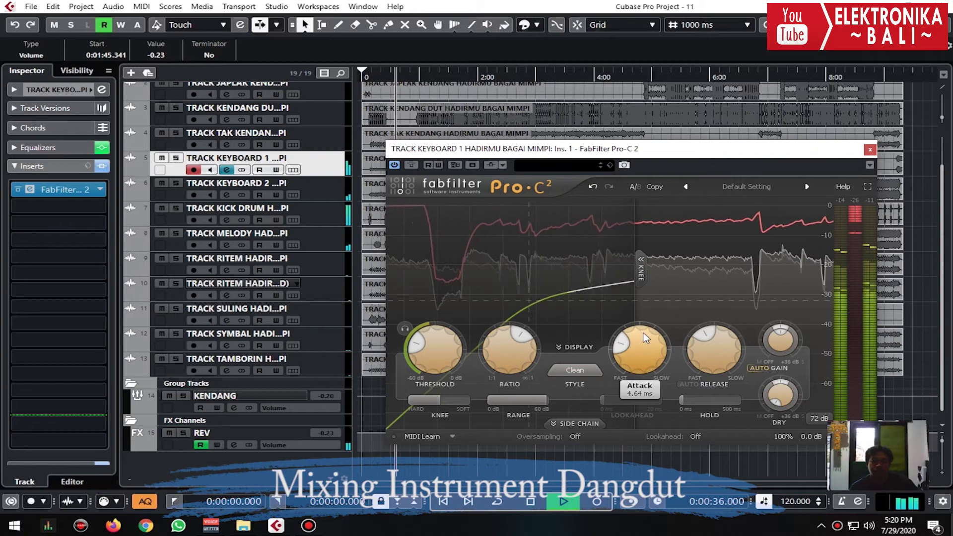
{"action": "left_click", "coordinate": [486, 233]}
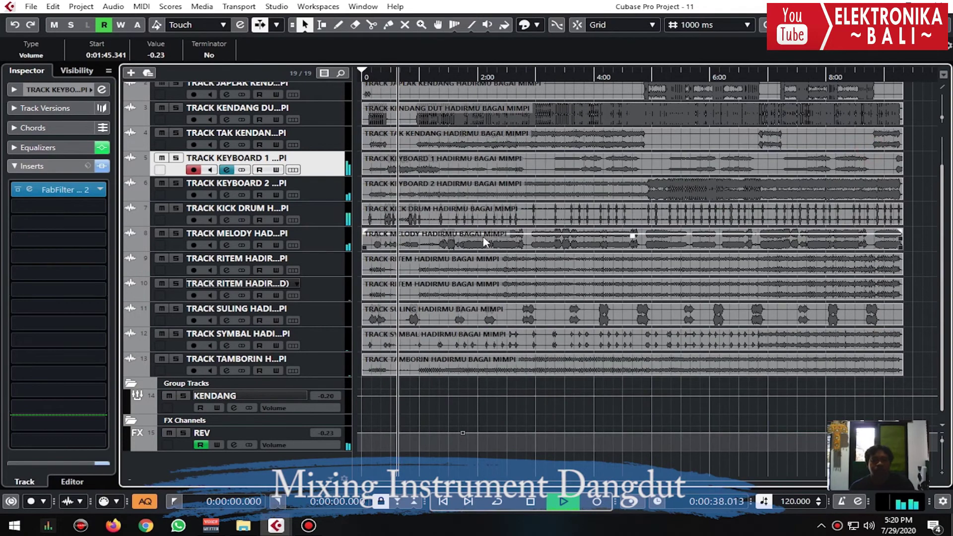
- Set the Keyboard 1 track's volume to -1.05 and replay the mix from near the song's beginning
{"action": "left_click", "coordinate": [47, 89]}
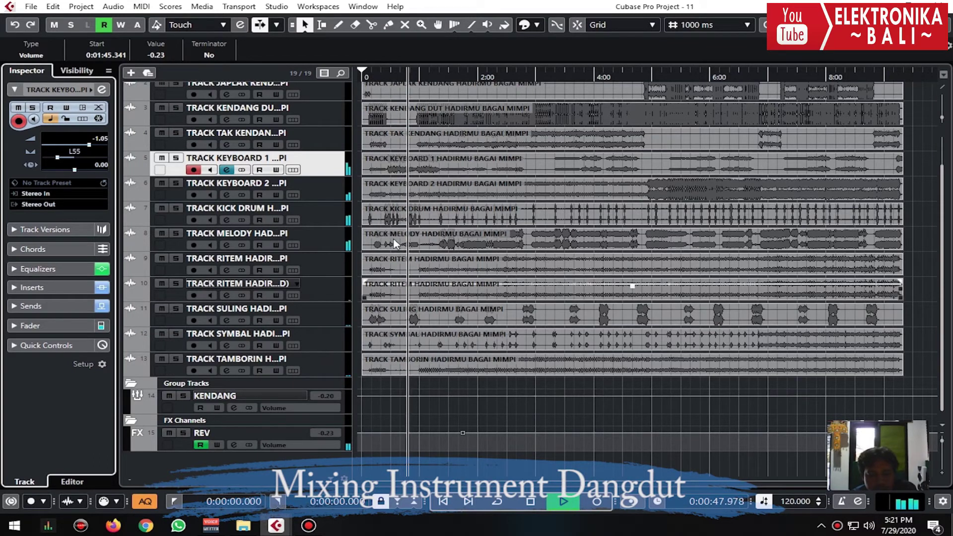
{"action": "left_click", "coordinate": [387, 74]}
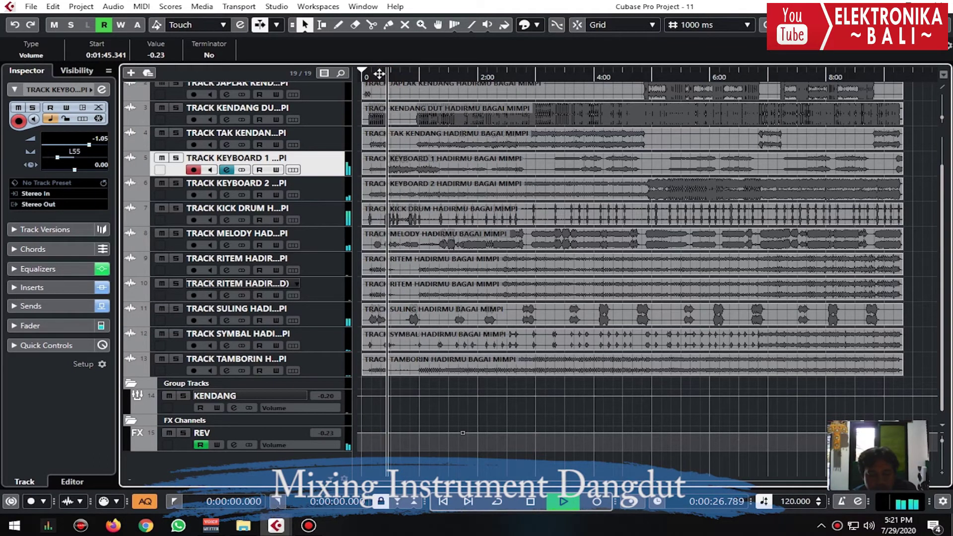
{"action": "left_click", "coordinate": [366, 73]}
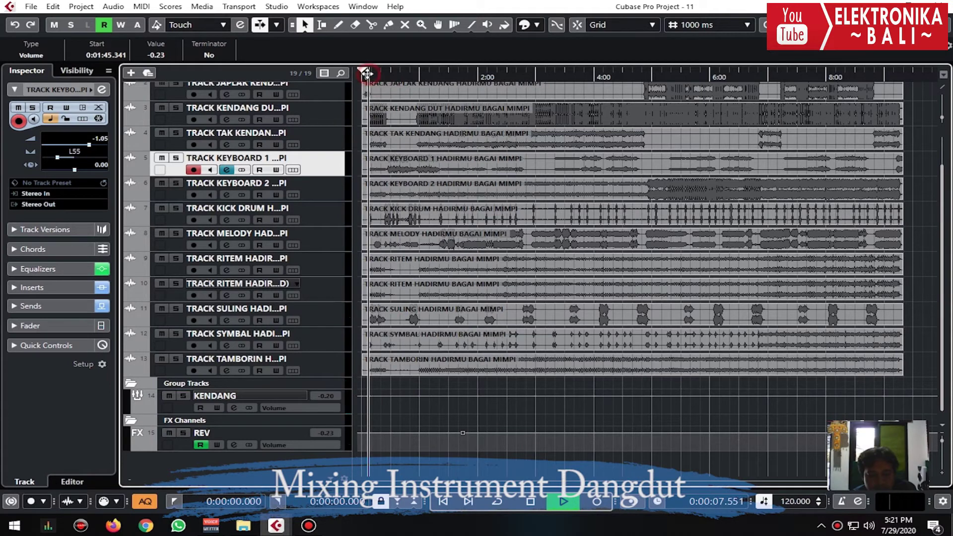
- Select the SYMBAL track, restart playback from the beginning and set the locators around the whole song
{"action": "left_click", "coordinate": [309, 336]}
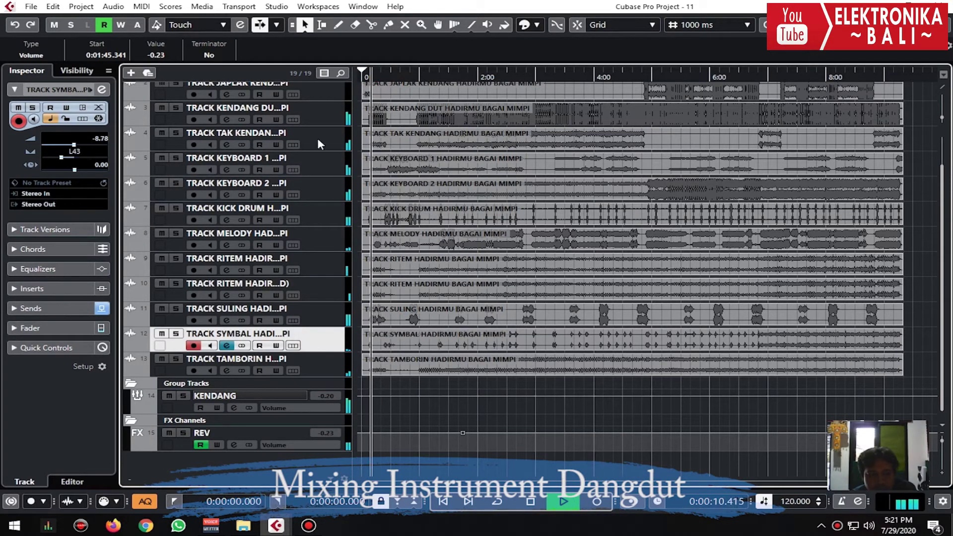
{"action": "left_click", "coordinate": [369, 70]}
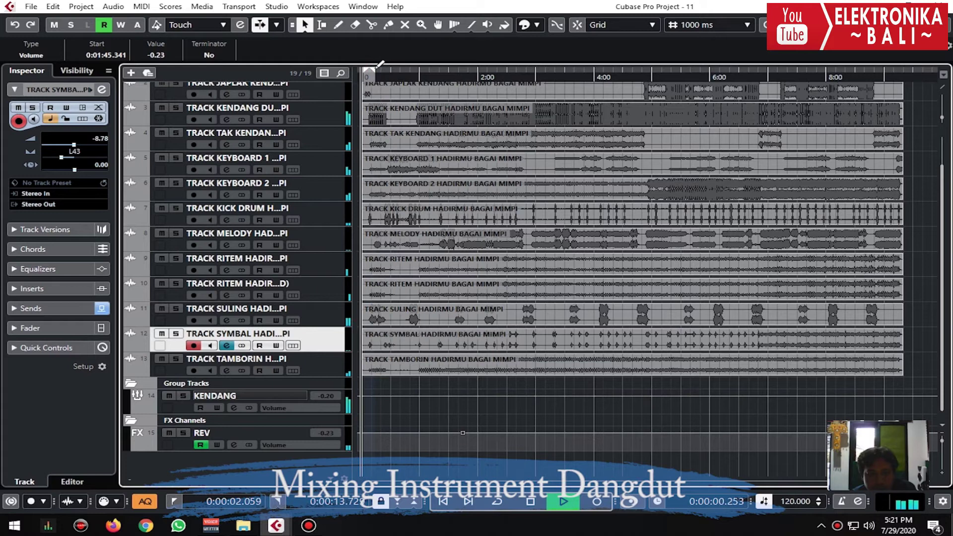
{"action": "left_click", "coordinate": [377, 66]}
{"action": "left_click", "coordinate": [378, 73]}
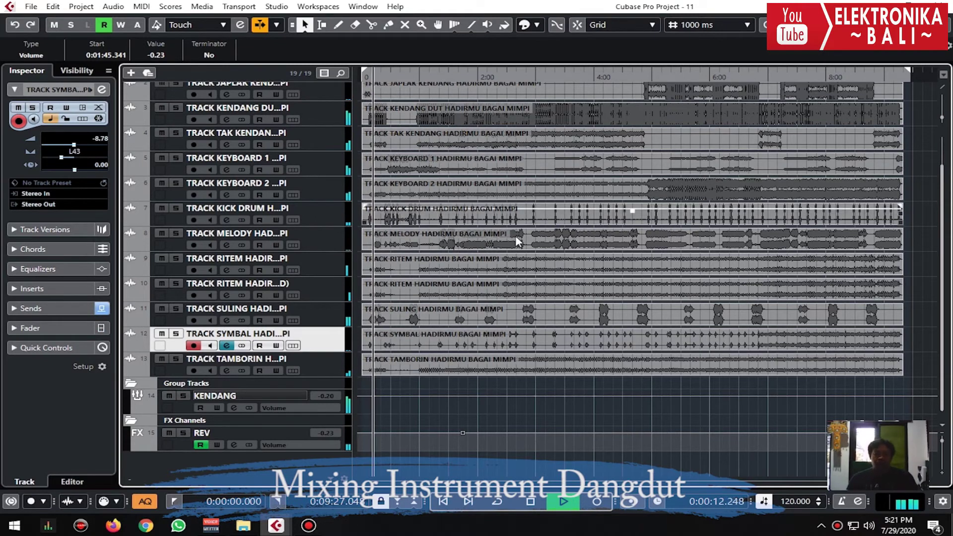
- Review the channel levels in the MixConsole and set the KENDANG group's volume to -0.62
{"action": "scroll", "coordinate": [516, 242], "scroll_direction": "up", "scroll_amount": 2}
{"action": "key", "text": "F3"}
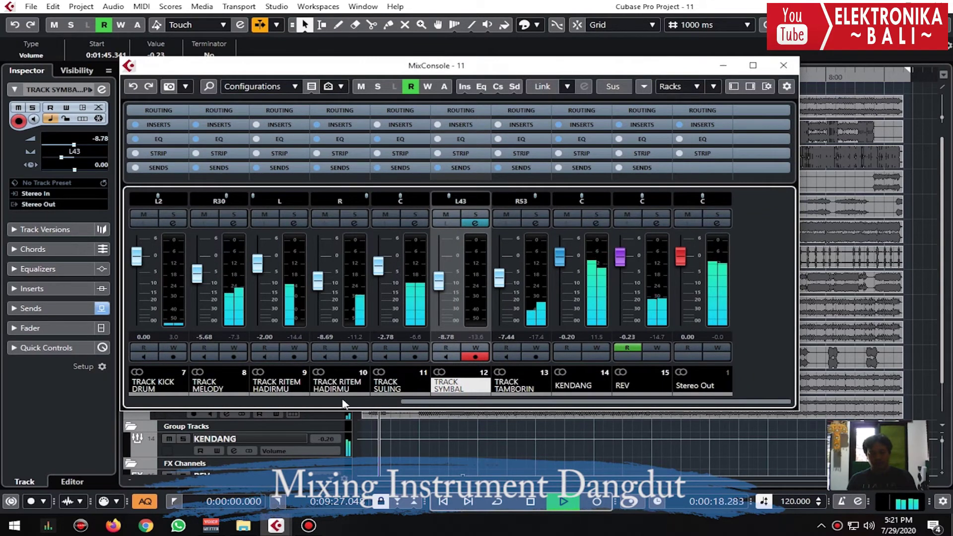
{"action": "scroll", "coordinate": [343, 402], "scroll_direction": "left", "scroll_amount": 5}
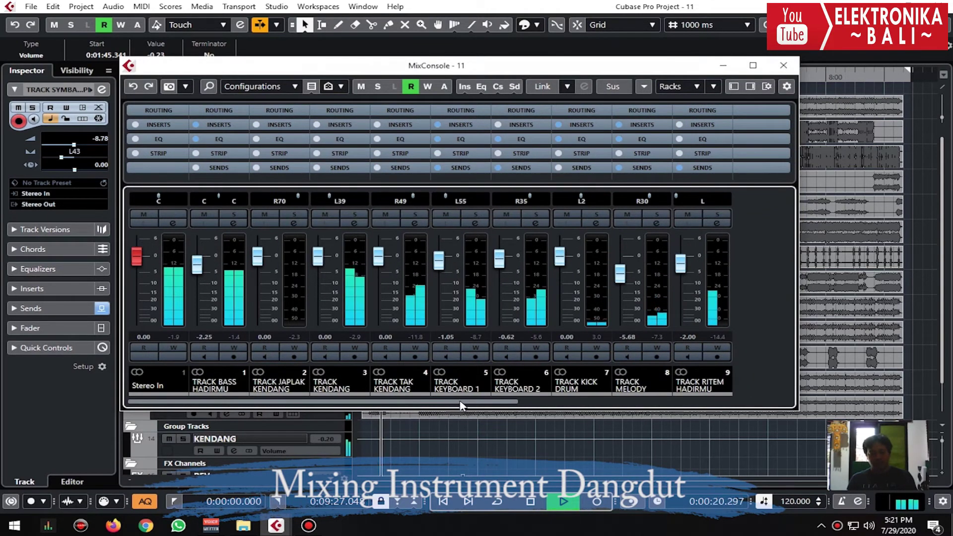
{"action": "scroll", "coordinate": [460, 406], "scroll_direction": "right", "scroll_amount": 5}
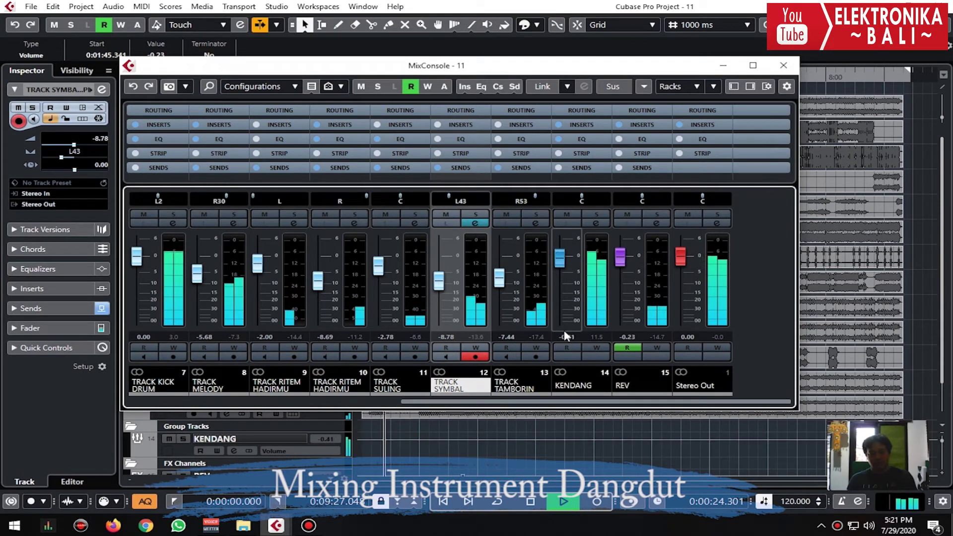
{"action": "left_click", "coordinate": [785, 64]}
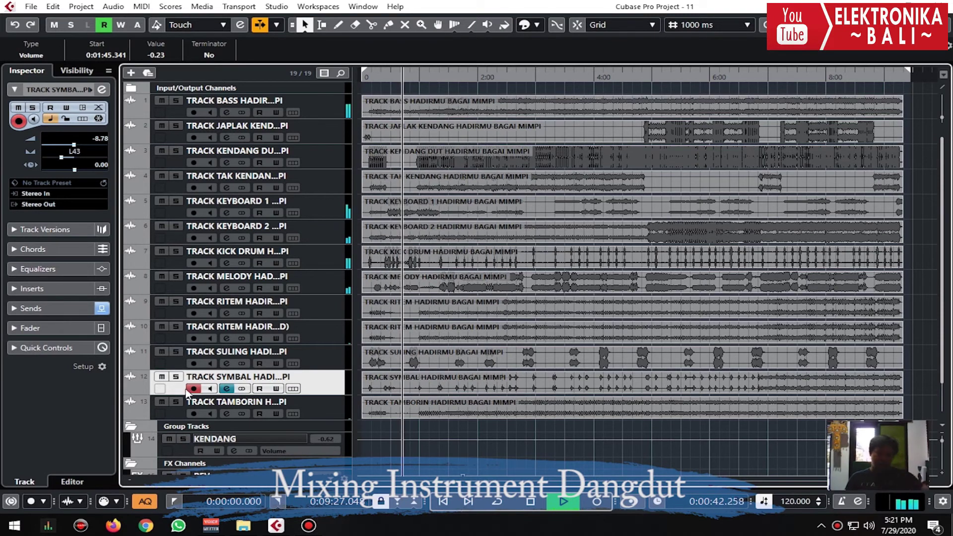
- Audition the kick drum's place in the mix by briefly muting and soloing its track
{"action": "left_click", "coordinate": [161, 377]}
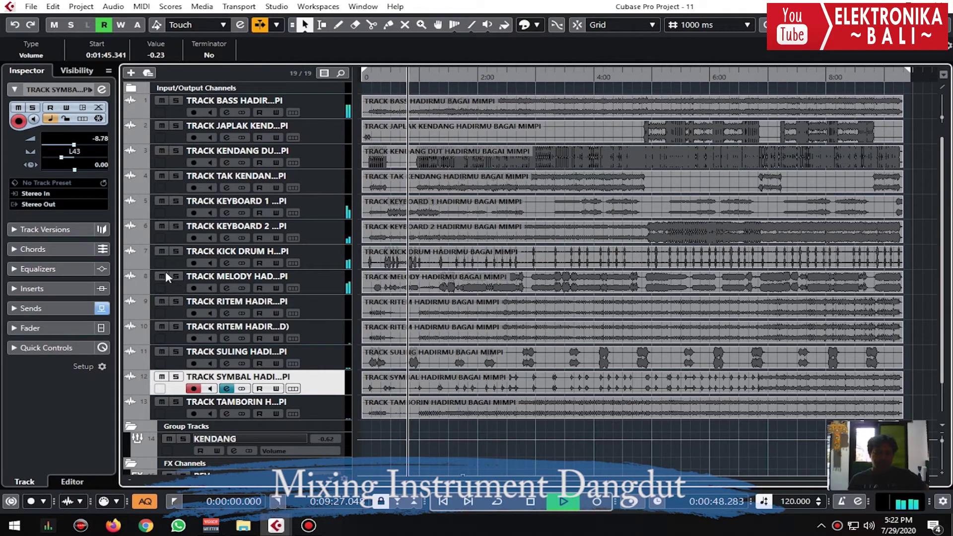
{"action": "left_click", "coordinate": [162, 252]}
{"action": "left_click", "coordinate": [162, 252]}
{"action": "left_click", "coordinate": [175, 251]}
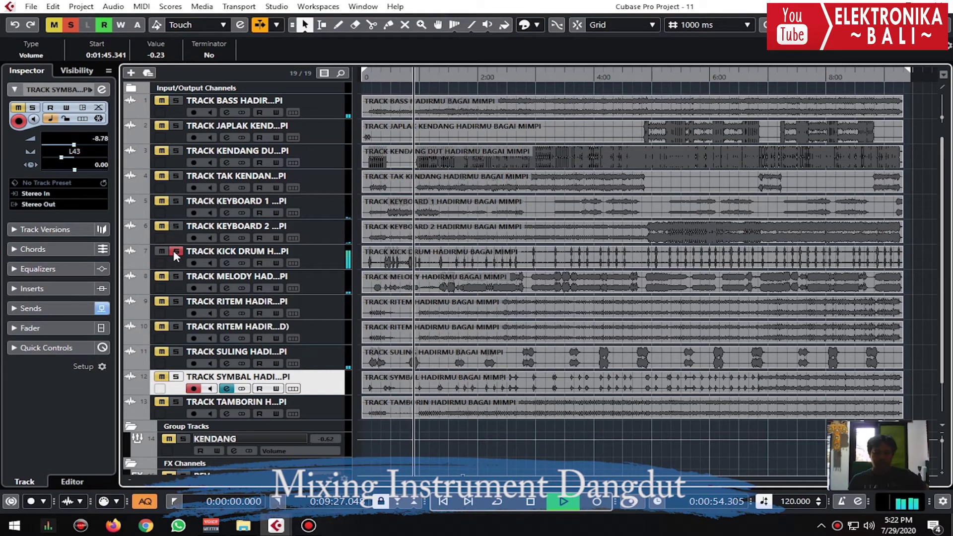
{"action": "left_click", "coordinate": [175, 251]}
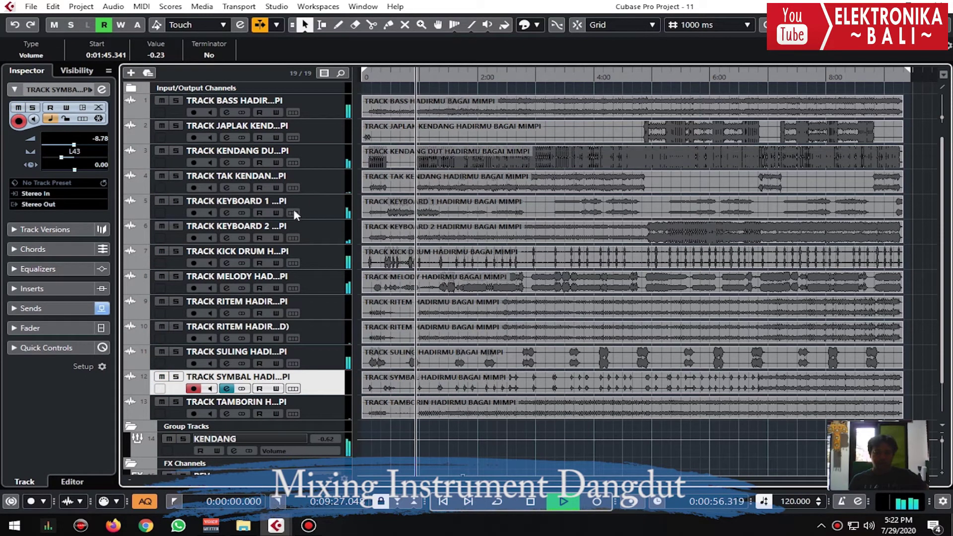
- Adjust the kick drum's second EQ band to 8.1 dB at 48.9 Hz and check its Pro-C 2 compressor
{"action": "left_click", "coordinate": [318, 262]}
{"action": "left_click", "coordinate": [102, 91]}
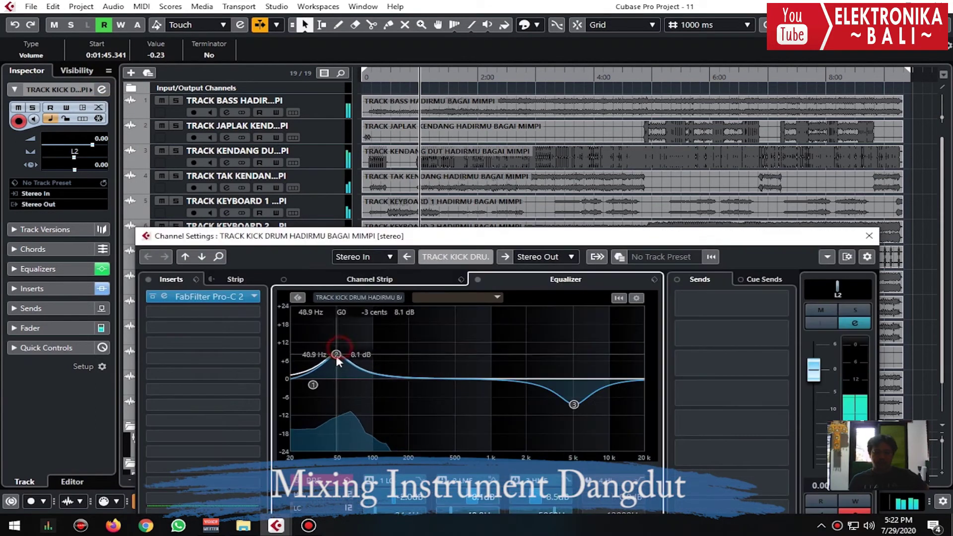
{"action": "left_click", "coordinate": [246, 296]}
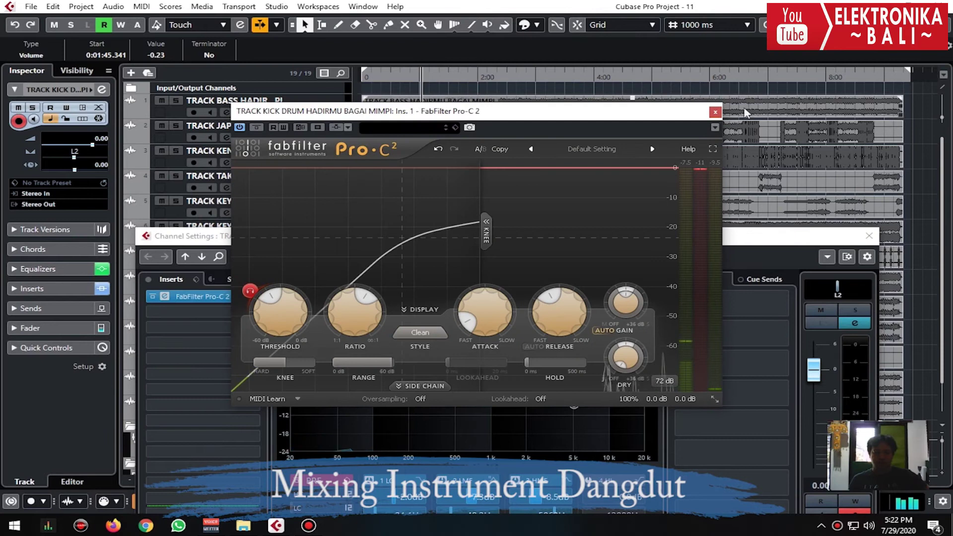
{"action": "left_click", "coordinate": [714, 111]}
{"action": "left_click", "coordinate": [868, 236]}
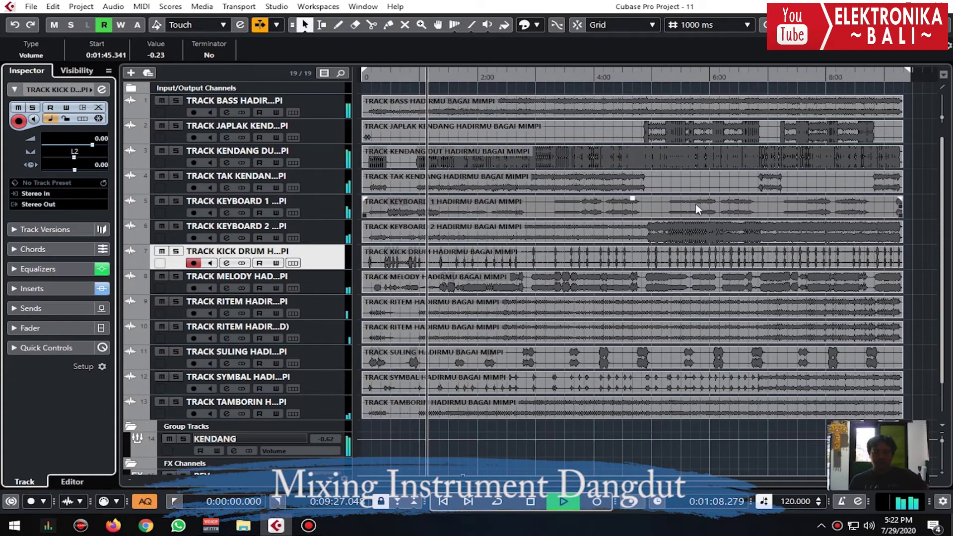
- Play from about 5:24 and add an Equalizer 2 module to Ozone 9 on the Stereo Out channel
{"action": "left_click", "coordinate": [673, 73]}
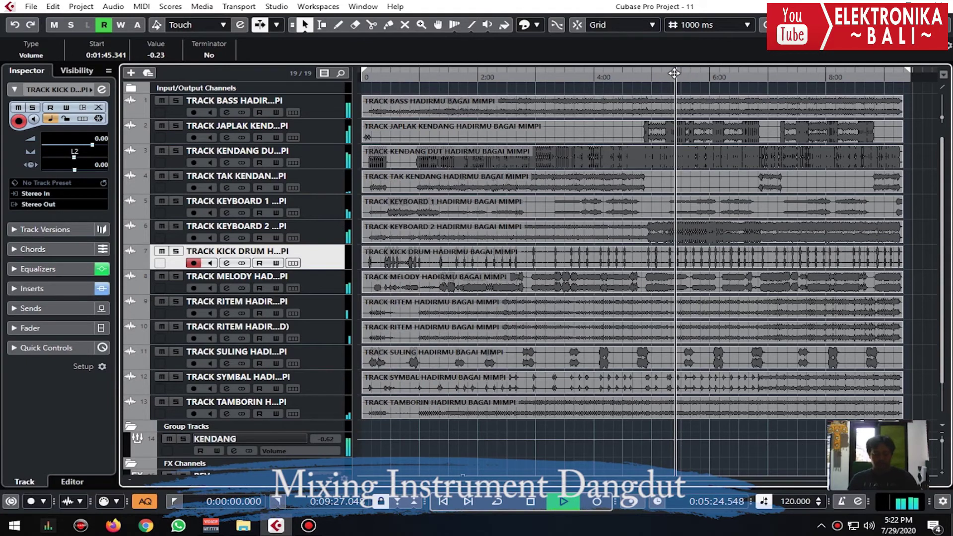
{"action": "key", "text": "F3"}
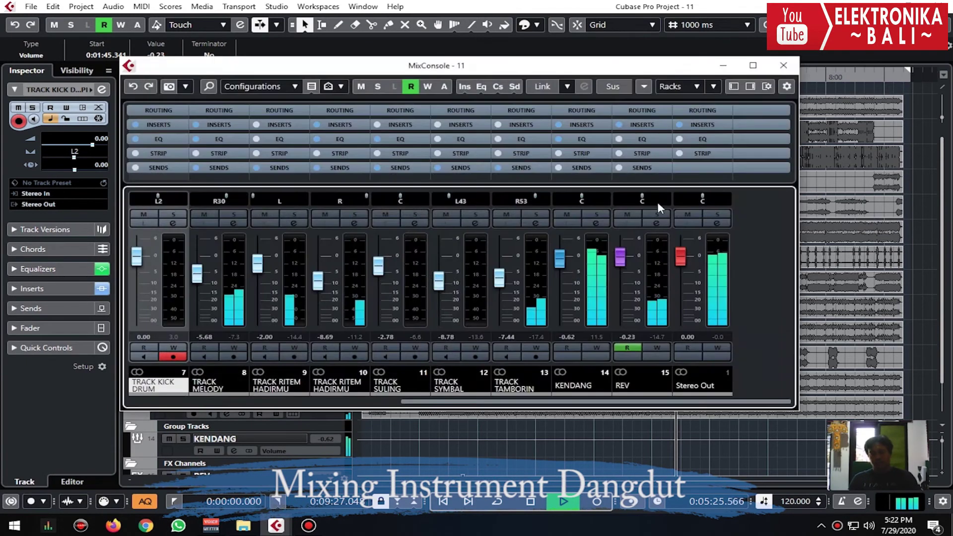
{"action": "left_click", "coordinate": [716, 223]}
{"action": "left_click", "coordinate": [225, 223]}
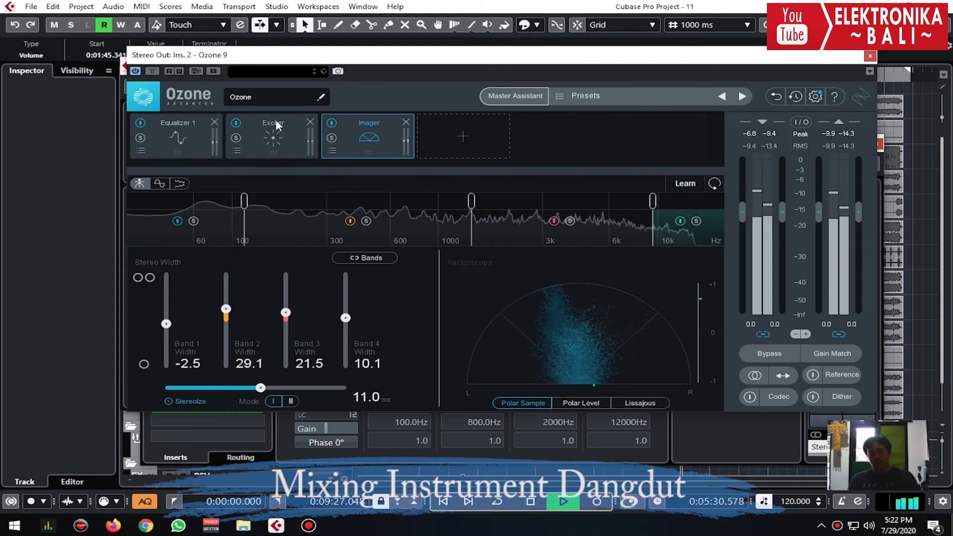
{"action": "left_click", "coordinate": [452, 133]}
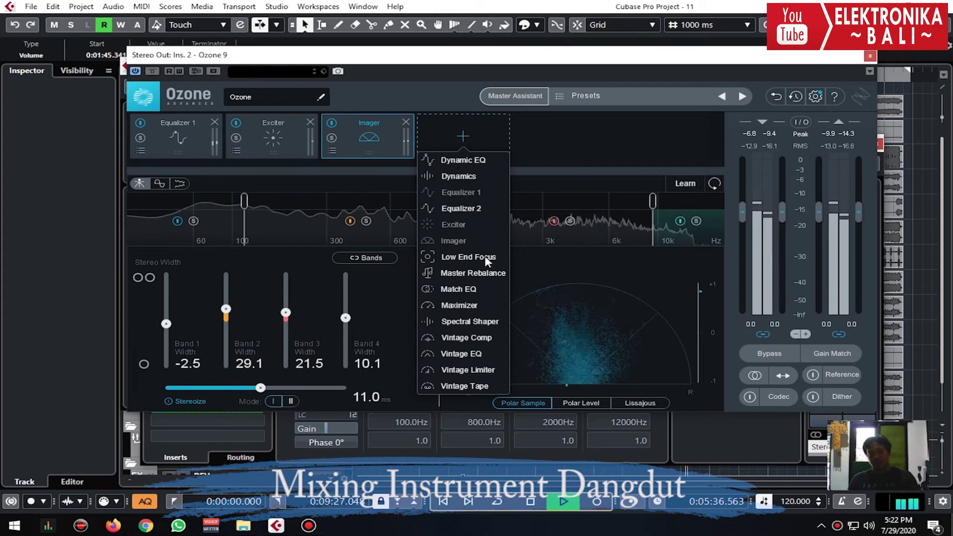
{"action": "left_click", "coordinate": [475, 210]}
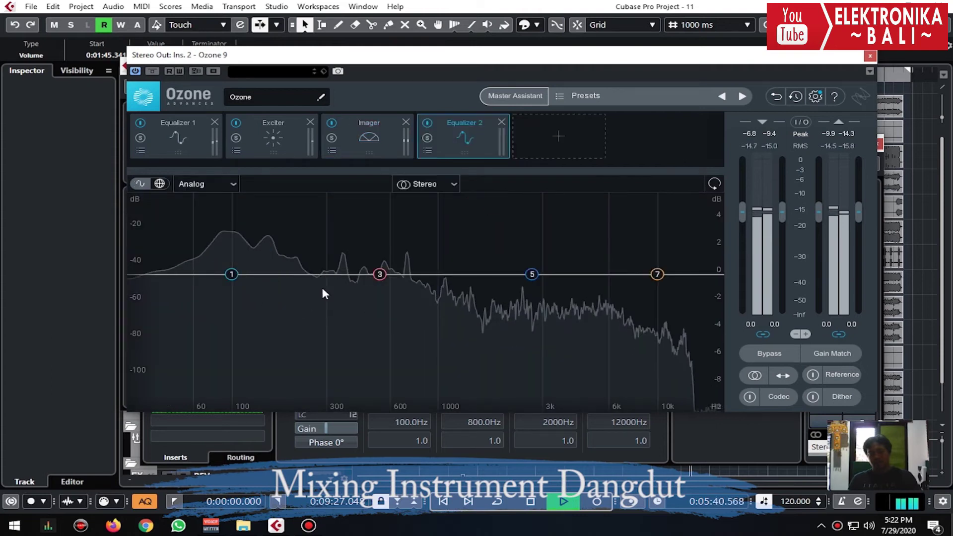
- Pull band 1 of Ozone's Equalizer 2 down, review the Equalizer 1 curve and close Ozone 9
{"action": "left_click_drag", "start_coordinate": [231, 274], "coordinate": [365, 344]}
{"action": "left_click_drag", "start_coordinate": [442, 345], "coordinate": [298, 344]}
{"action": "left_click", "coordinate": [183, 138]}
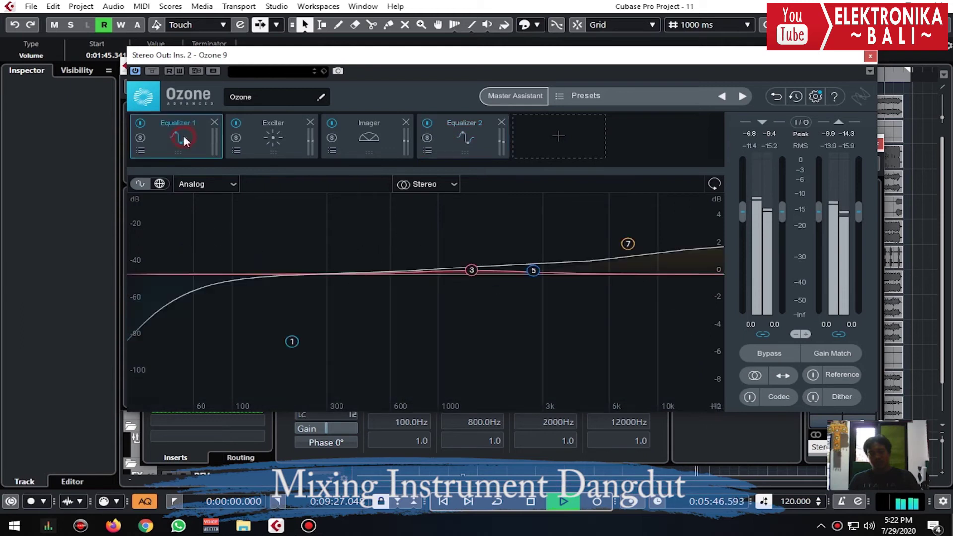
{"action": "left_click", "coordinate": [870, 56]}
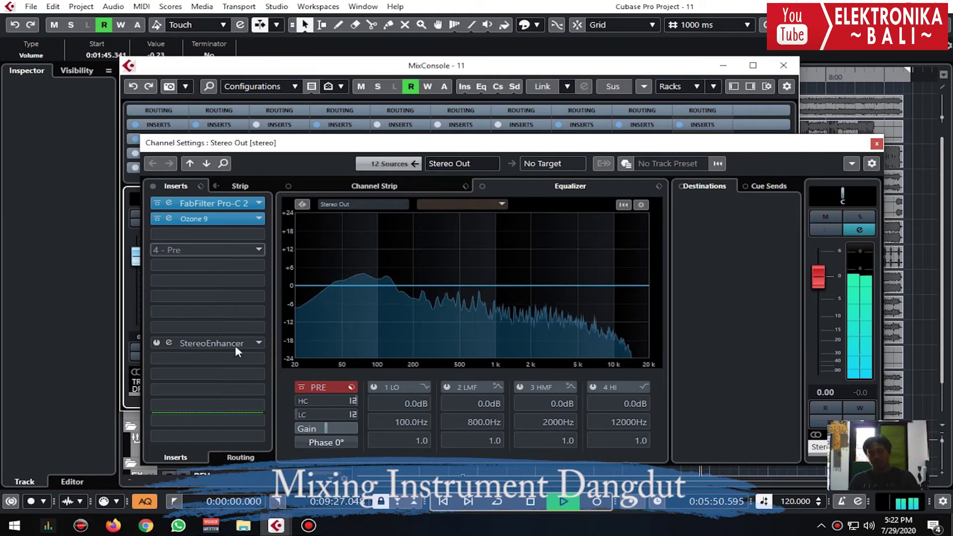
- Insert an L1 limiter Stereo after Ozone 9 on the Stereo Out and lower its threshold to about -11.8 dB
{"action": "left_click", "coordinate": [256, 234]}
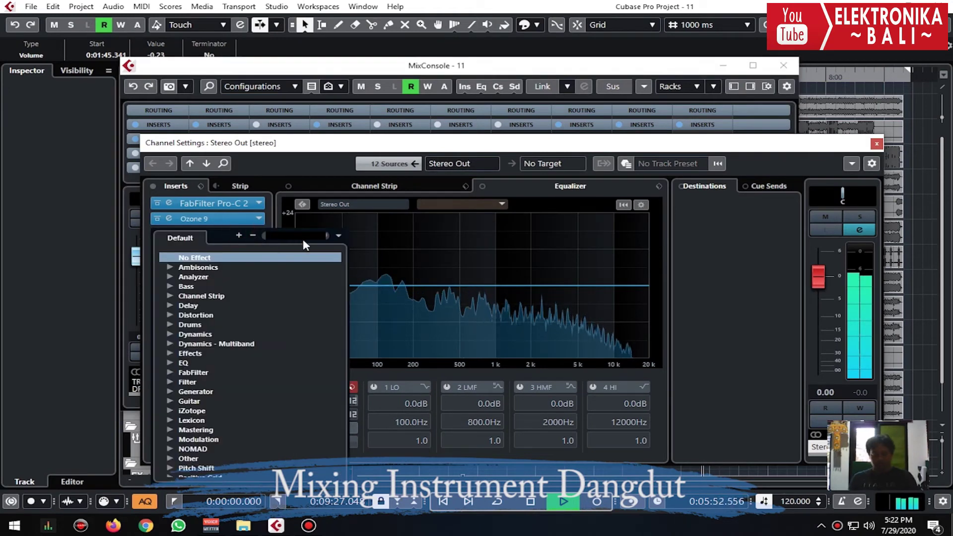
{"action": "type", "text": "limi"}
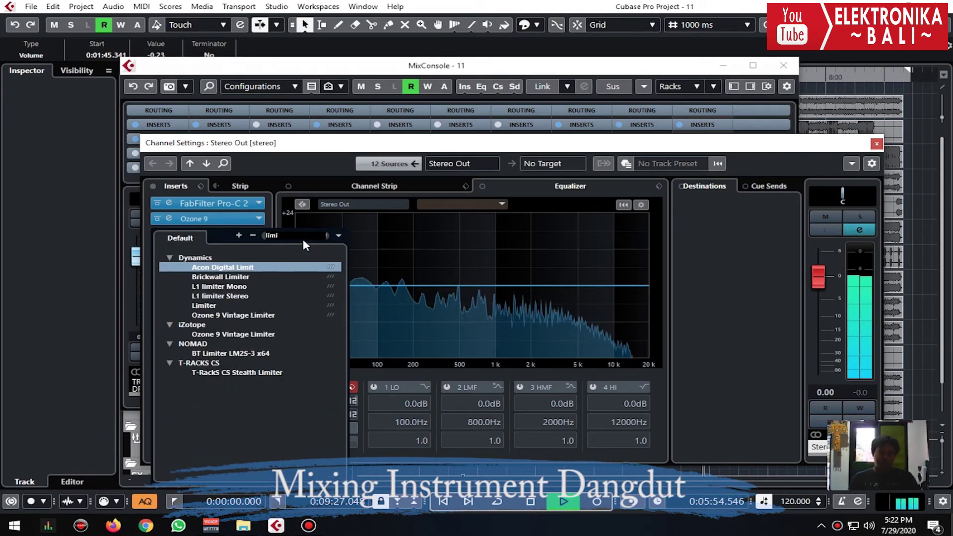
{"action": "left_click", "coordinate": [232, 297]}
{"action": "left_click_drag", "start_coordinate": [364, 238], "coordinate": [375, 279]}
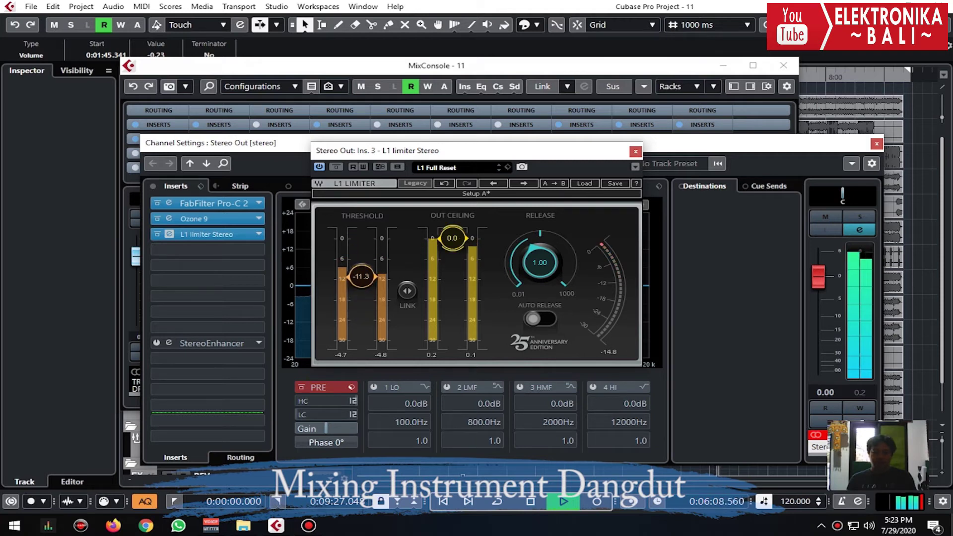
{"action": "left_click_drag", "start_coordinate": [361, 276], "coordinate": [361, 295]}
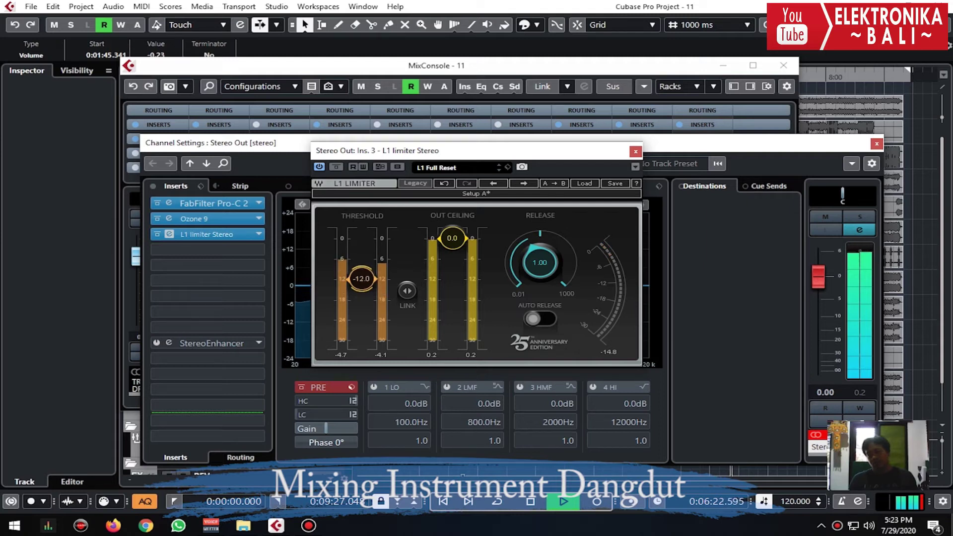
{"action": "left_click", "coordinate": [635, 152]}
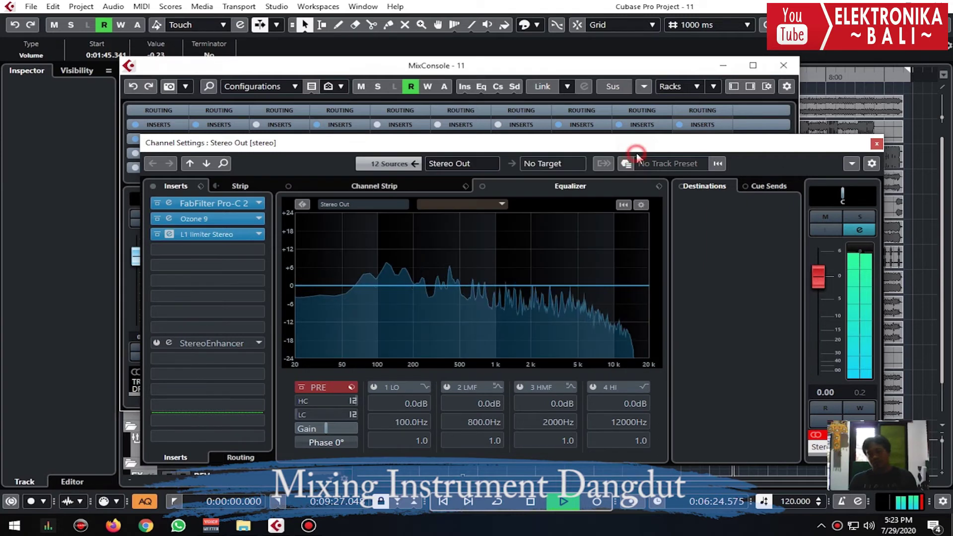
{"action": "left_click", "coordinate": [877, 144]}
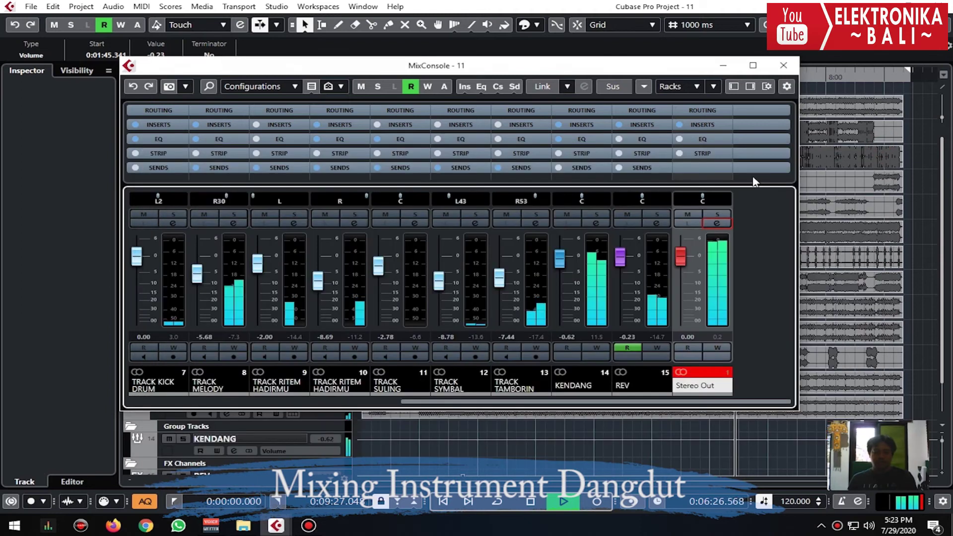
- Lower the Stereo Out fader to -0.31 dB
{"action": "left_click_drag", "start_coordinate": [684, 258], "coordinate": [683, 260]}
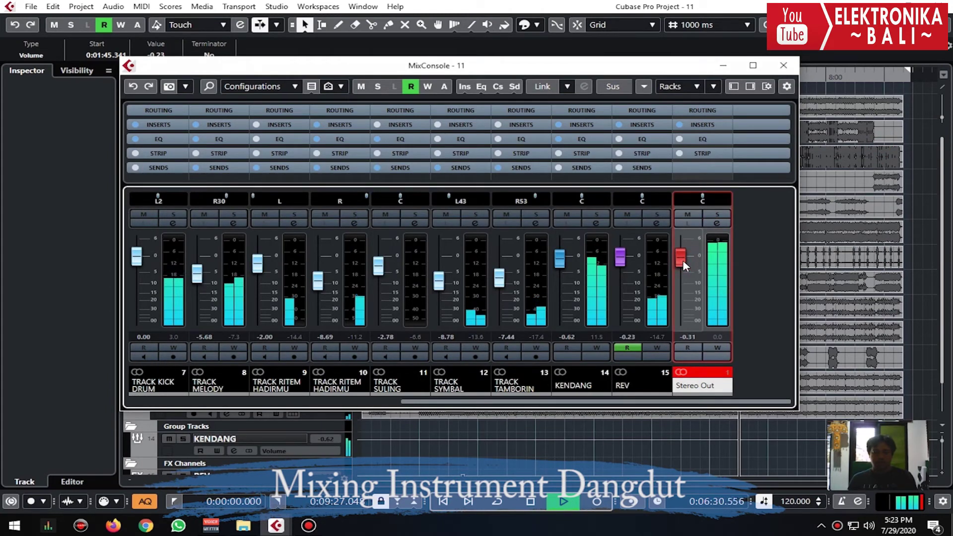
{"action": "left_click", "coordinate": [720, 378]}
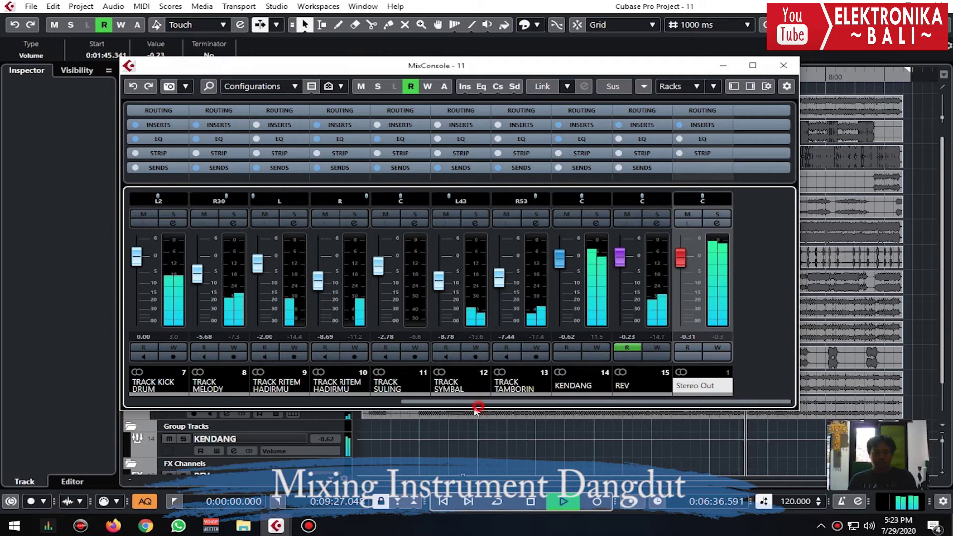
{"action": "left_click_drag", "start_coordinate": [430, 406], "coordinate": [713, 400]}
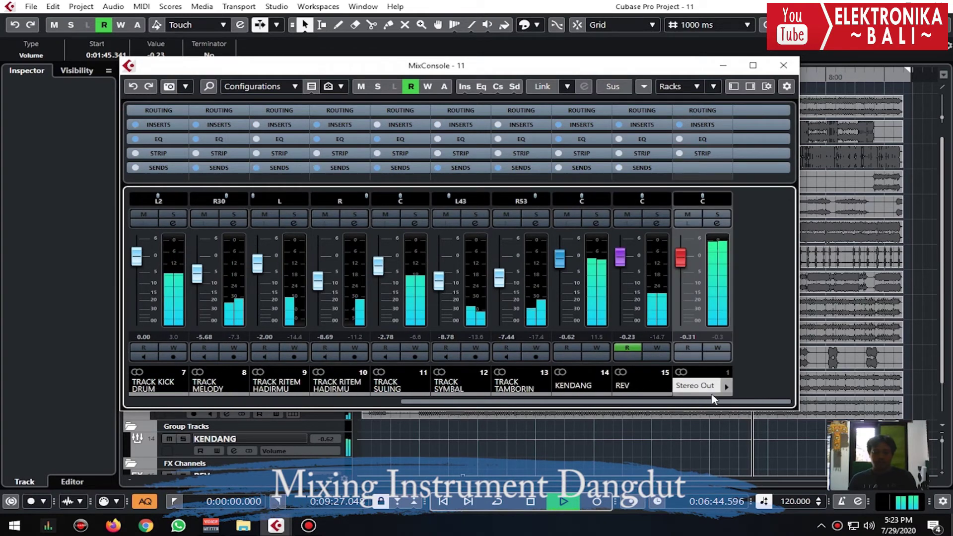
- Close the MixConsole and audition two spots in the closing part of the song
{"action": "left_click", "coordinate": [783, 65]}
{"action": "left_click", "coordinate": [812, 77]}
{"action": "left_click", "coordinate": [863, 75]}
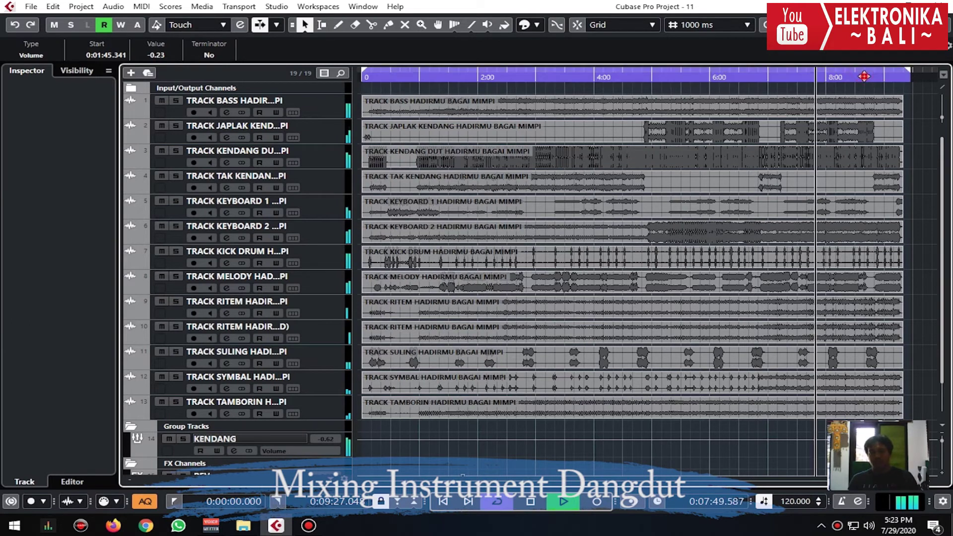
{"action": "left_click", "coordinate": [864, 77]}
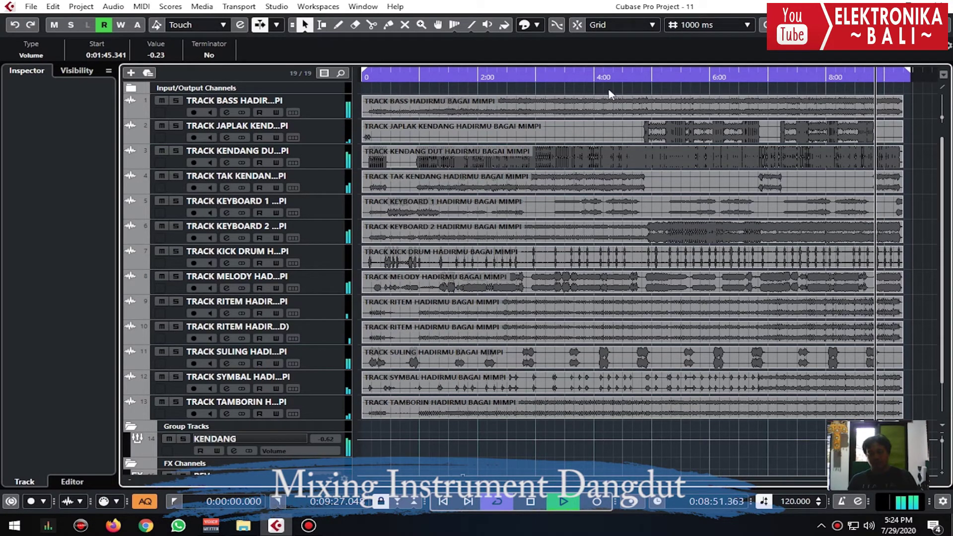
- Stop playback and play the whole song from the beginning to check the mix
{"action": "key", "text": "space"}
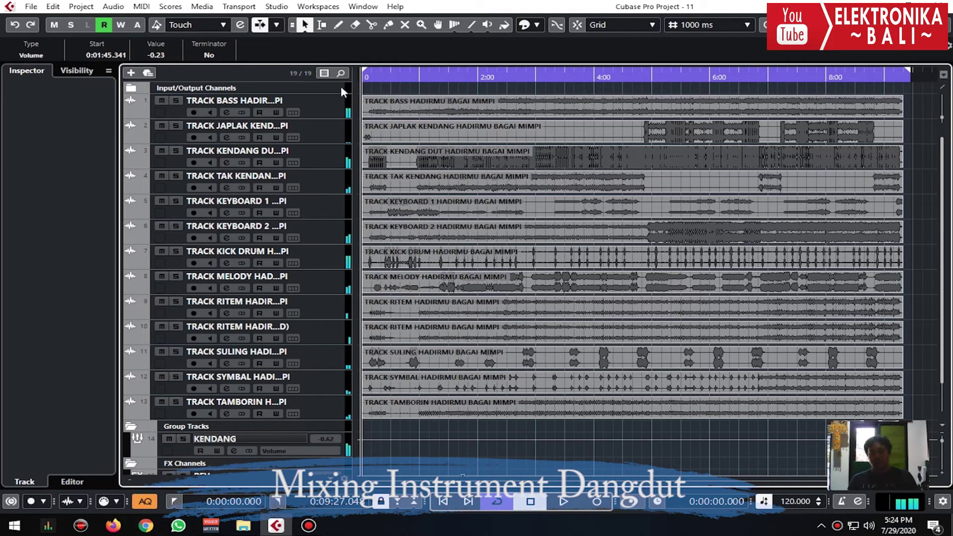
{"action": "key", "text": "space"}
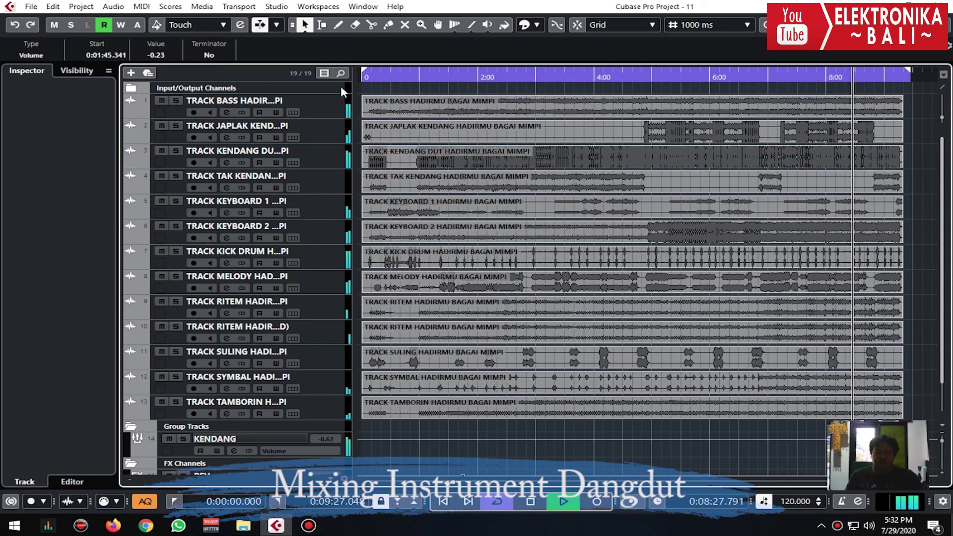
{"action": "scroll", "coordinate": [801, 331], "scroll_direction": "down", "scroll_amount": 2}
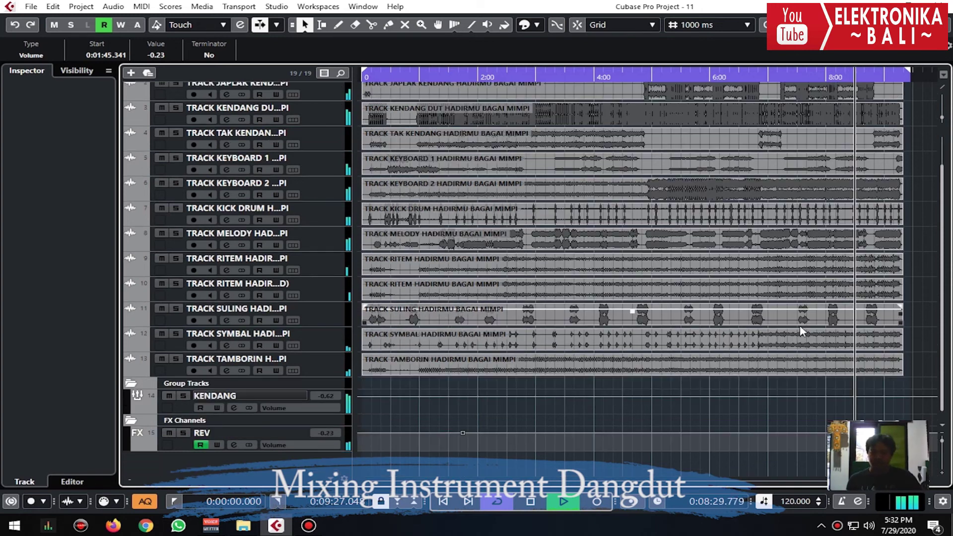
{"action": "scroll", "coordinate": [802, 332], "scroll_direction": "up", "scroll_amount": 2}
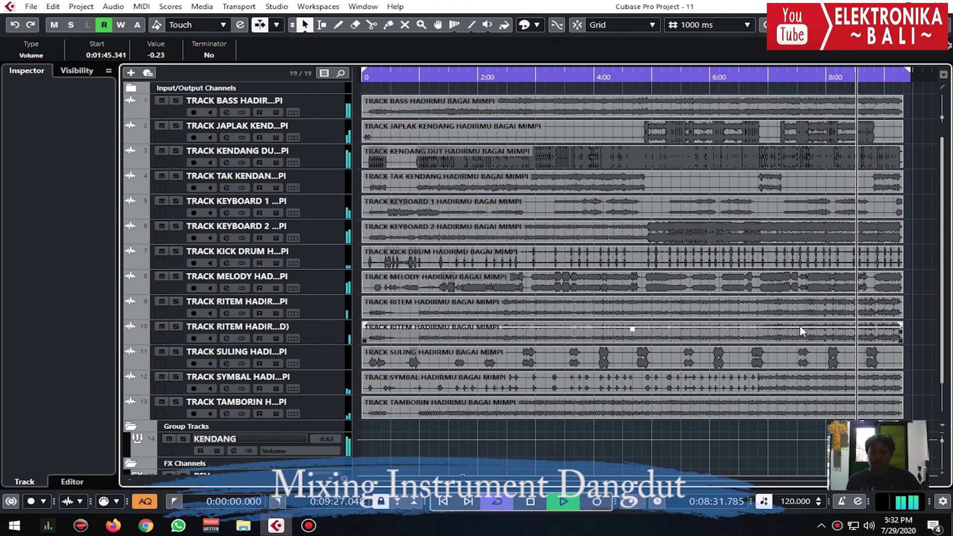
- Reopen the Stereo Out channel settings and review its Pro-C 2 and L1 limiter inserts
{"action": "key", "text": "F3"}
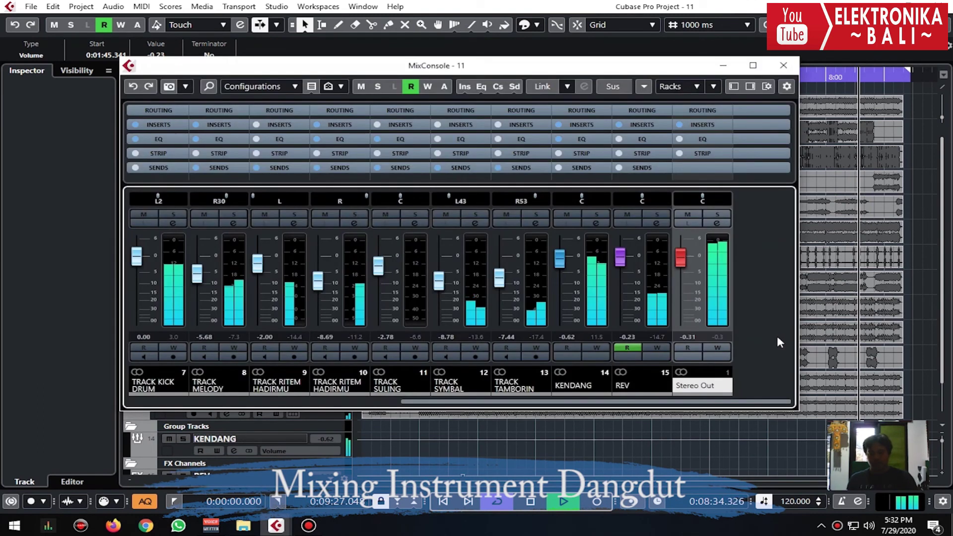
{"action": "left_click", "coordinate": [716, 223]}
{"action": "key", "text": "F3"}
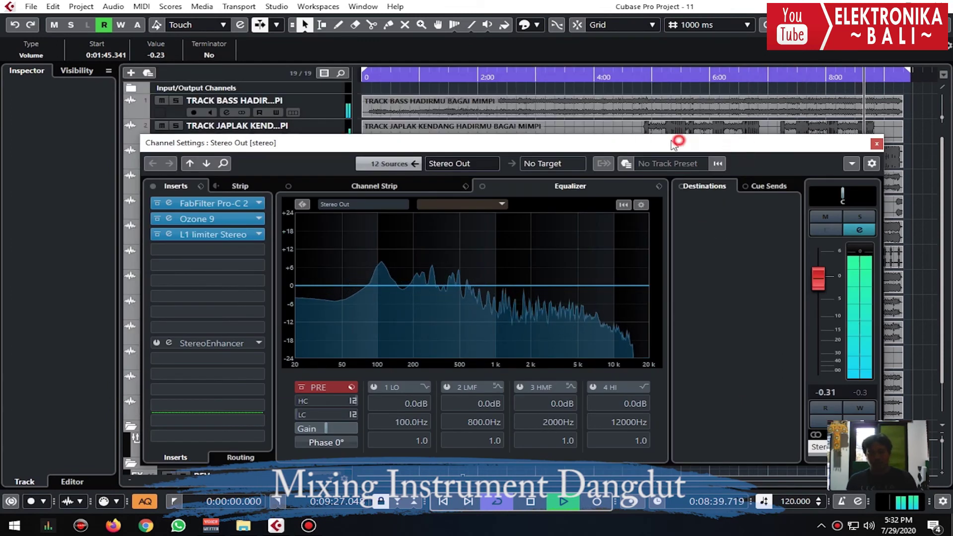
{"action": "left_click_drag", "start_coordinate": [679, 142], "coordinate": [582, 142]}
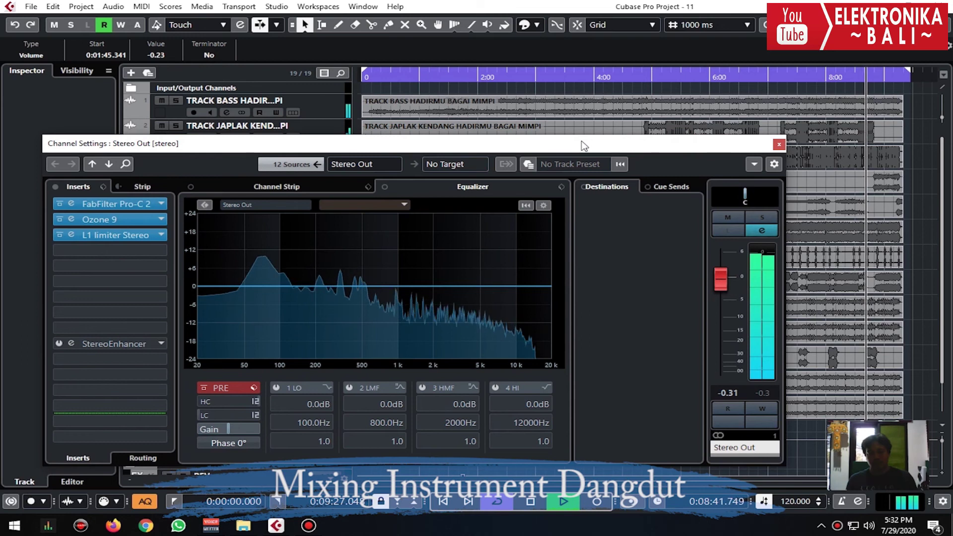
{"action": "left_click", "coordinate": [130, 205]}
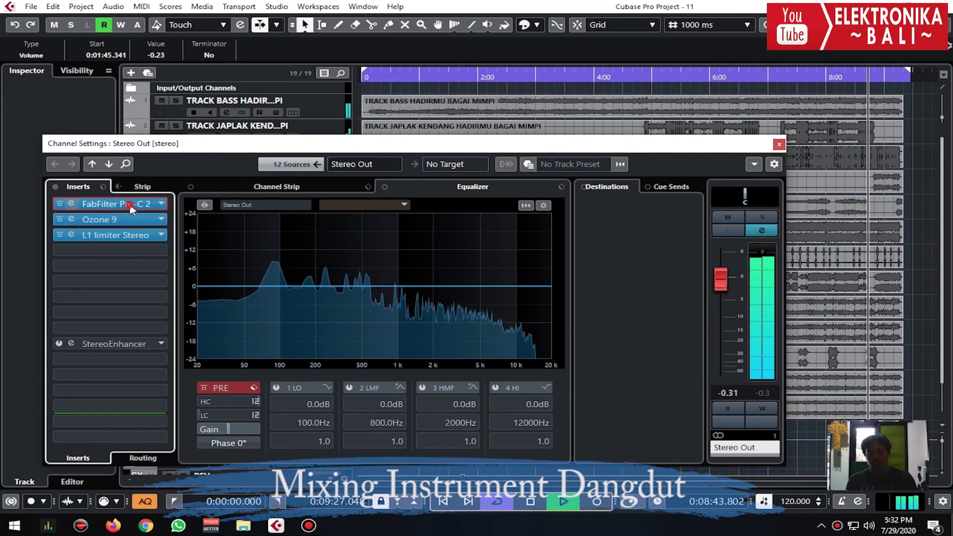
{"action": "left_click", "coordinate": [130, 206]}
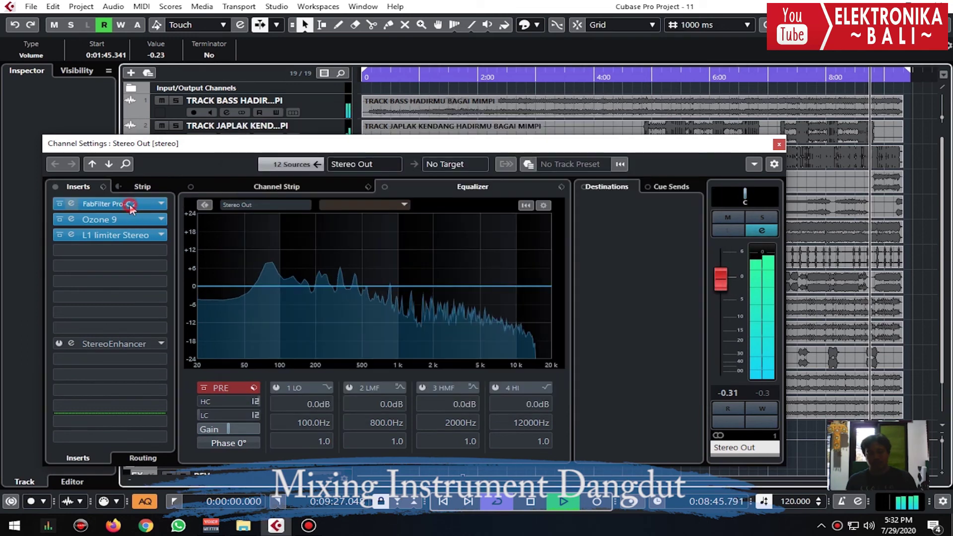
{"action": "left_click", "coordinate": [118, 235]}
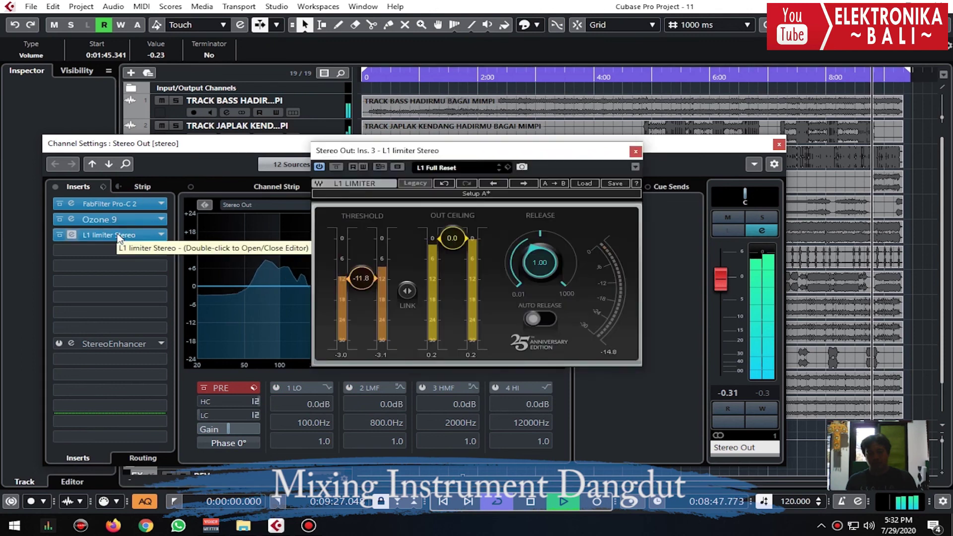
{"action": "left_click", "coordinate": [118, 235]}
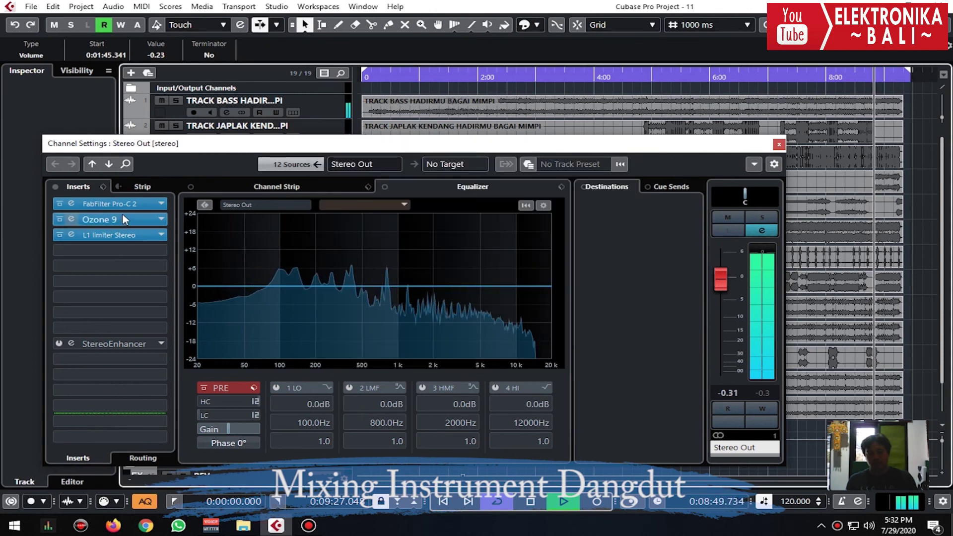
- Review Ozone 9's Equalizer 1, Exciter, Imager and Equalizer 2 modules, then close the plug-in and the channel settings
{"action": "left_click", "coordinate": [122, 217]}
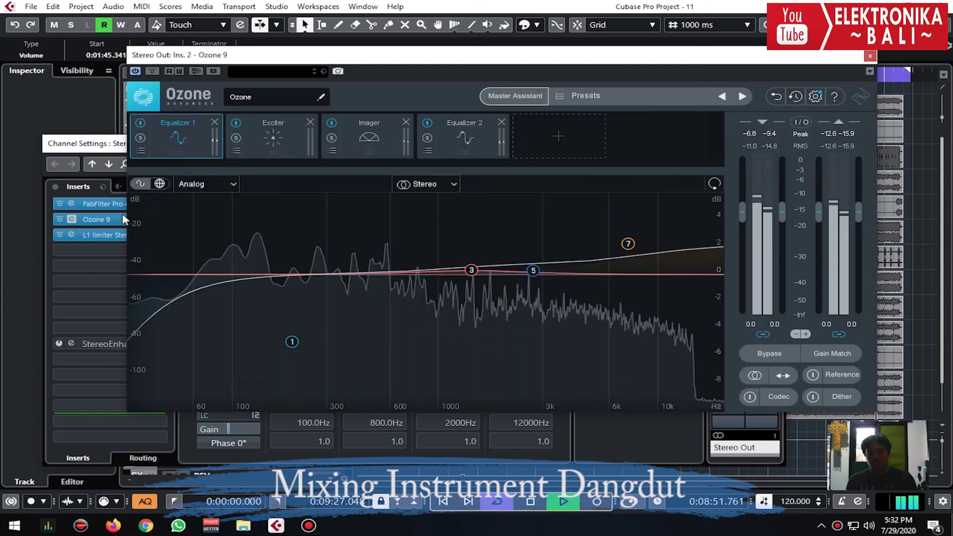
{"action": "left_click", "coordinate": [270, 141]}
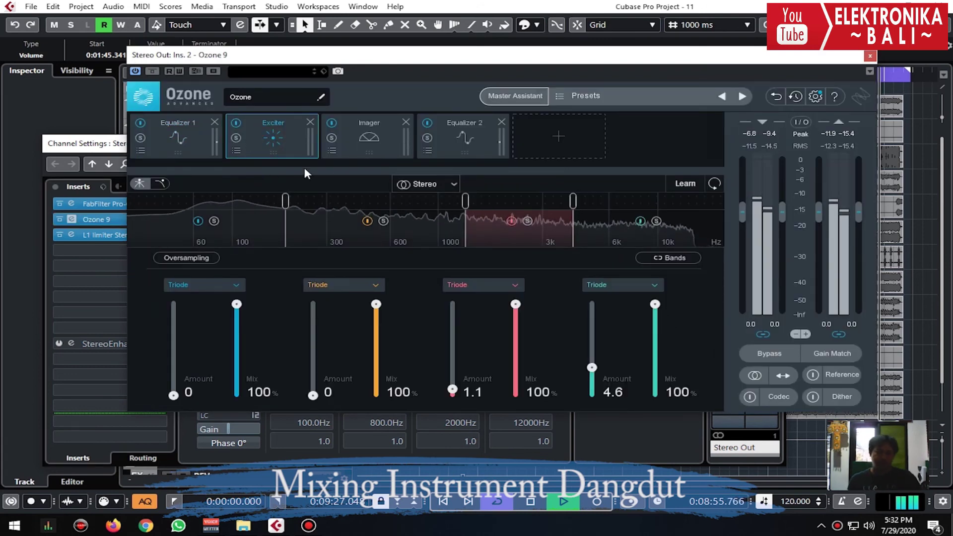
{"action": "left_click", "coordinate": [376, 154]}
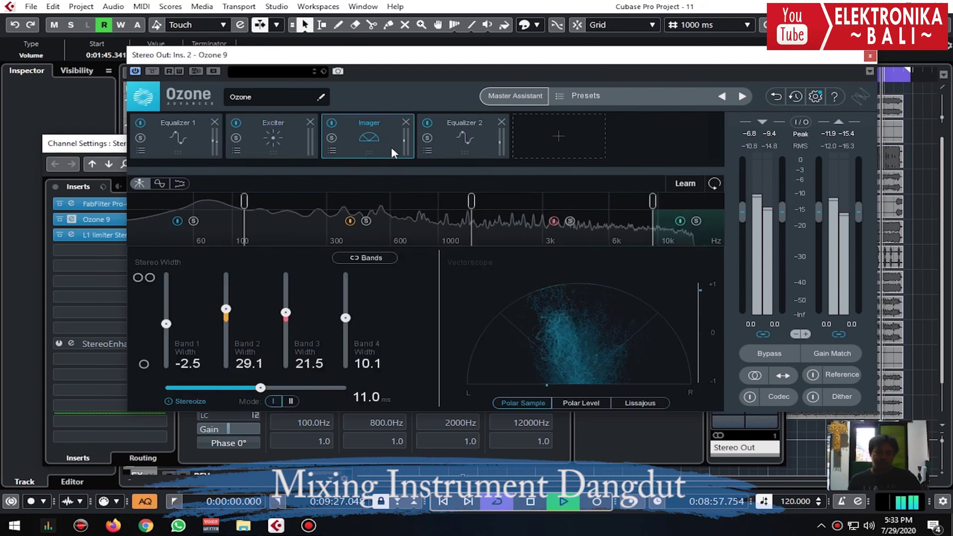
{"action": "left_click", "coordinate": [457, 143]}
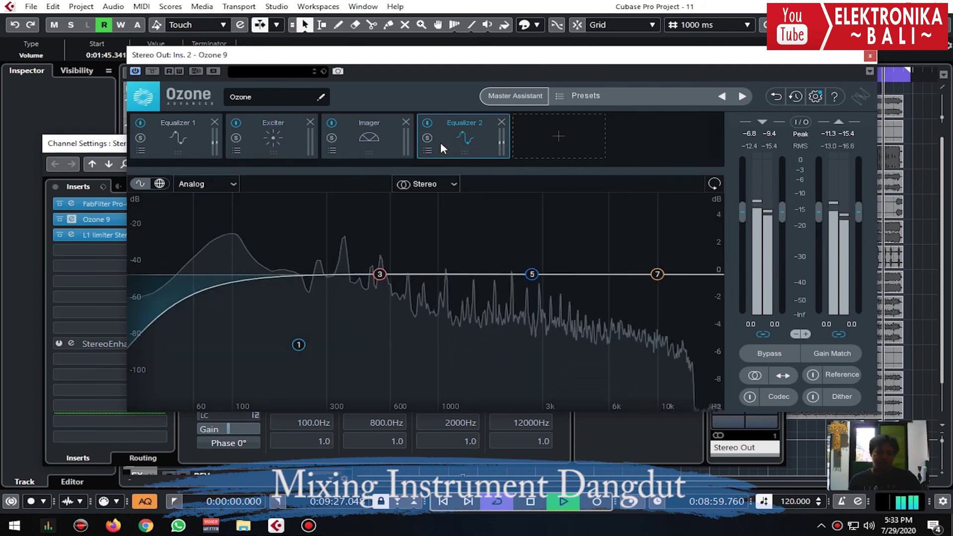
{"action": "left_click", "coordinate": [368, 145]}
{"action": "left_click", "coordinate": [272, 149]}
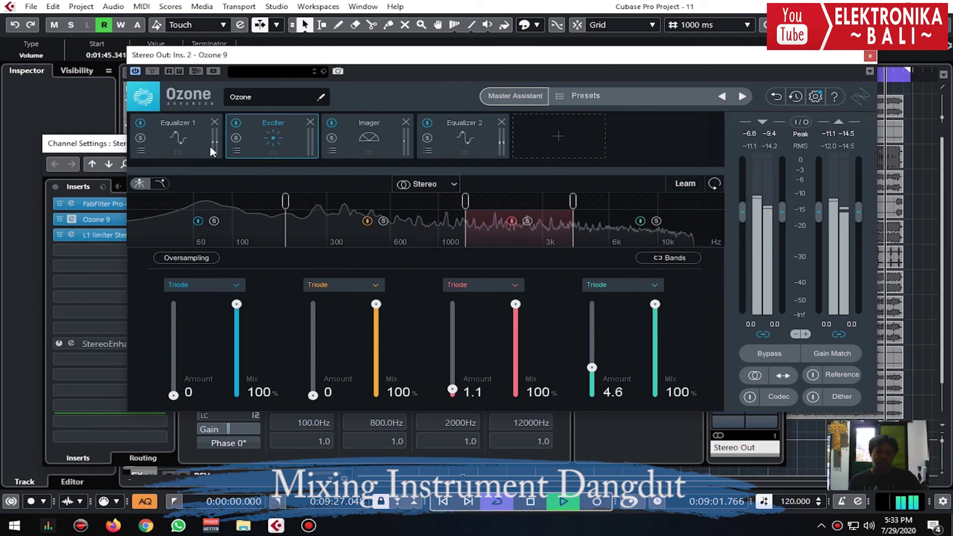
{"action": "left_click", "coordinate": [209, 145]}
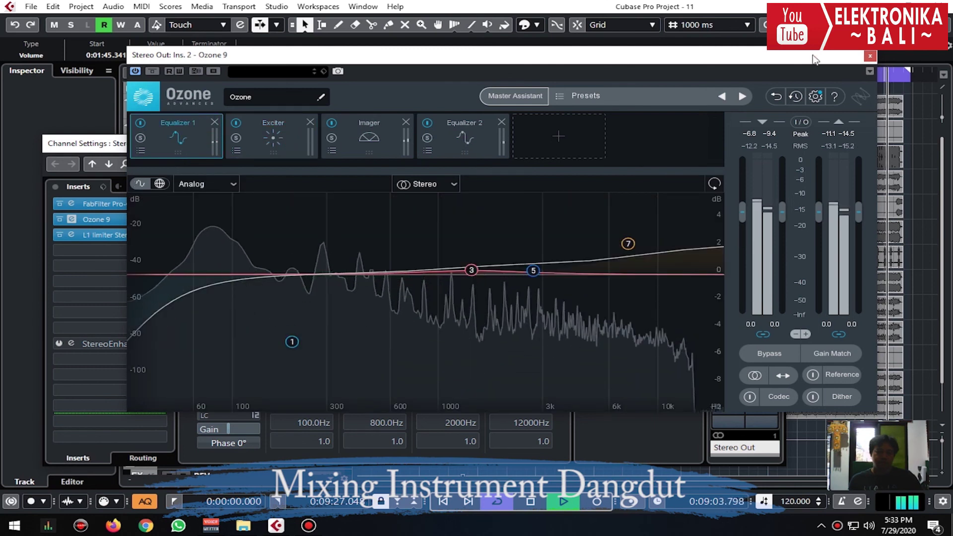
{"action": "left_click", "coordinate": [870, 56]}
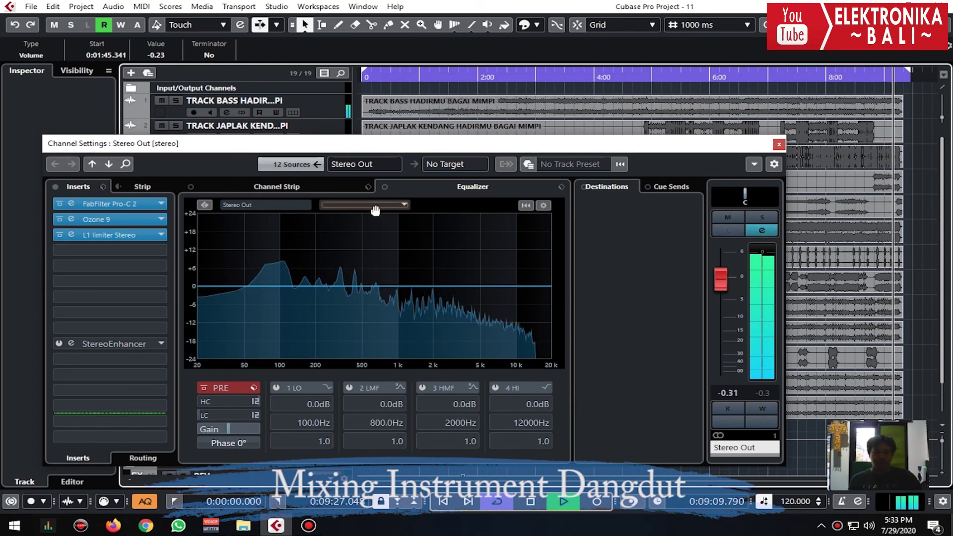
{"action": "left_click", "coordinate": [780, 145]}
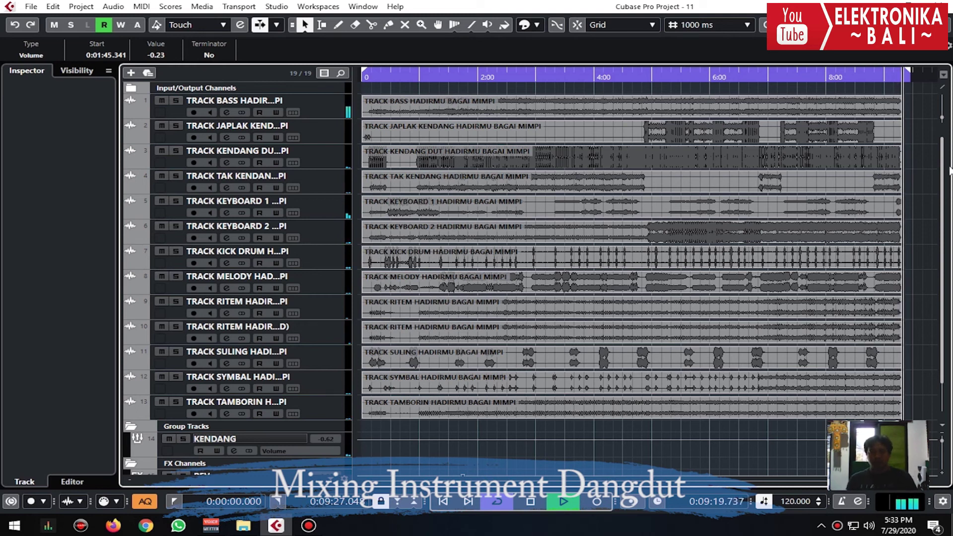
- Stop playback and set up an audio mixdown export named TEST LIVE DANGDUT in the Untitled-04 folder
{"action": "key", "text": "space"}
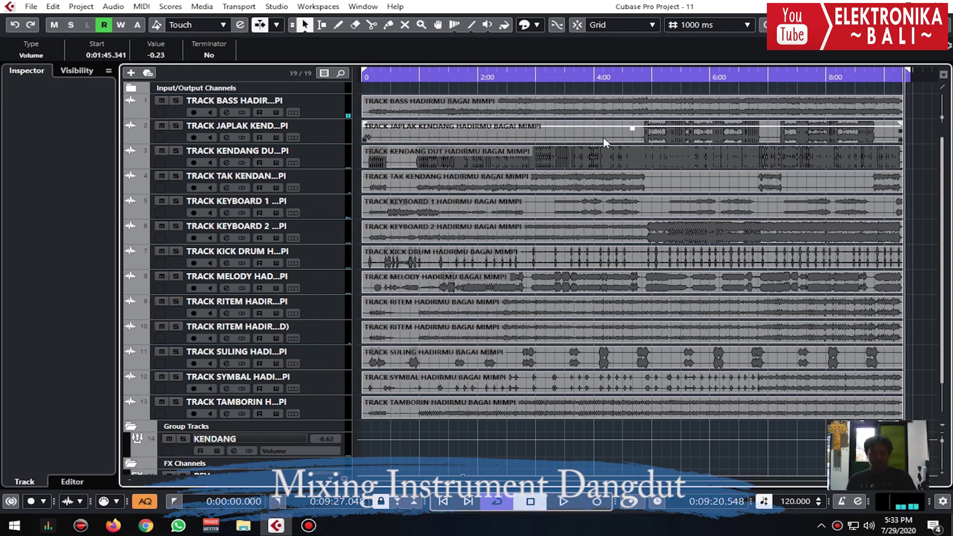
{"action": "left_click", "coordinate": [31, 6]}
{"action": "mouse_move", "coordinate": [171, 192]}
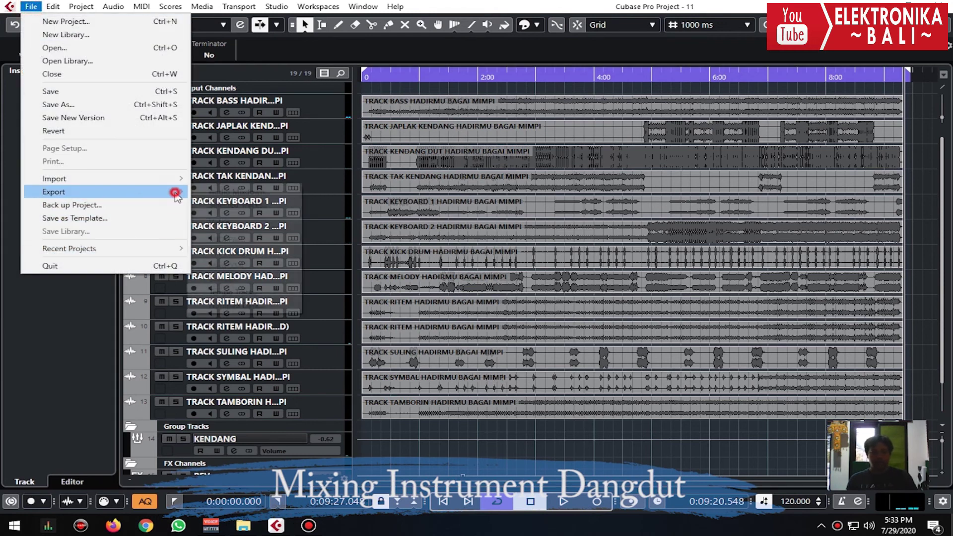
{"action": "left_click", "coordinate": [264, 193]}
{"action": "left_click", "coordinate": [621, 74]}
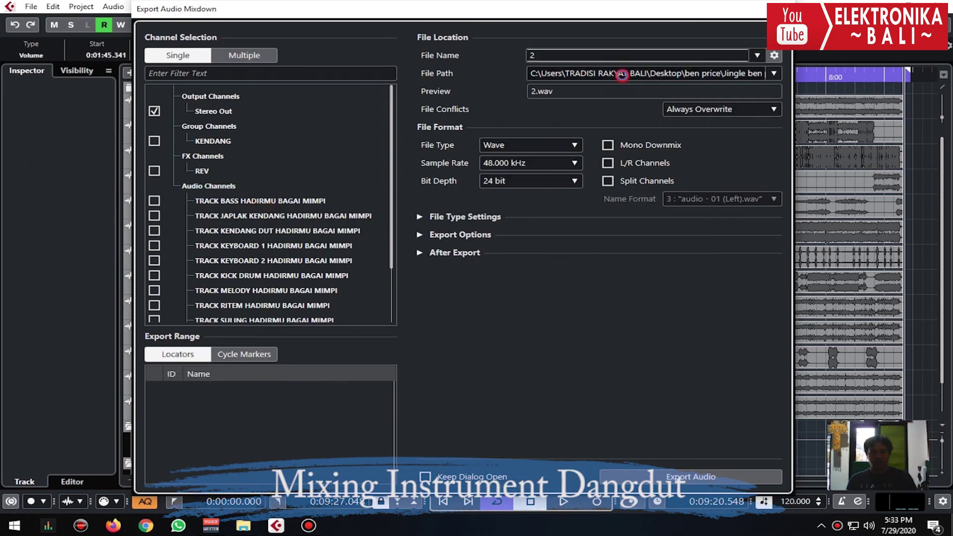
{"action": "left_click", "coordinate": [141, 120]}
{"action": "double_click", "coordinate": [128, 224]}
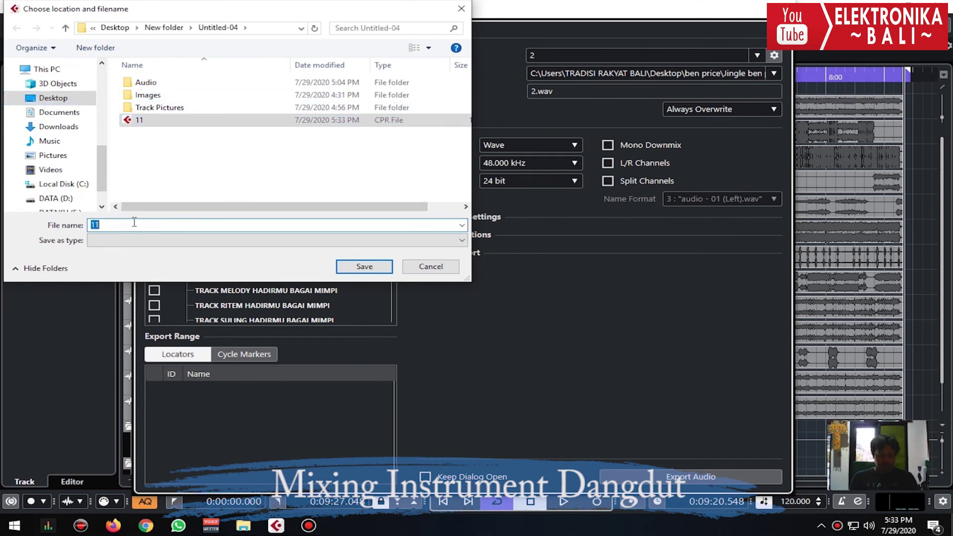
{"action": "type", "text": "TEST LIVE D"}
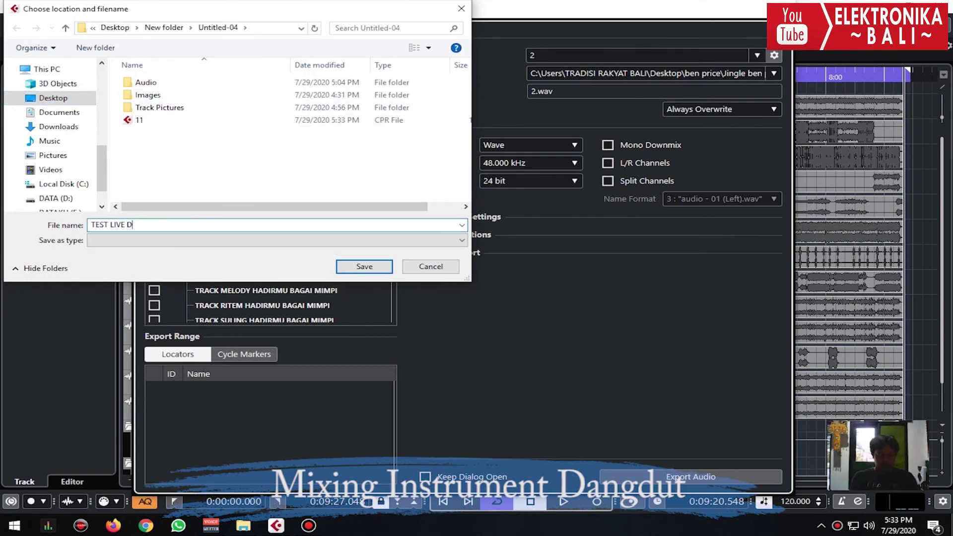
{"action": "type", "text": "ANGDUT"}
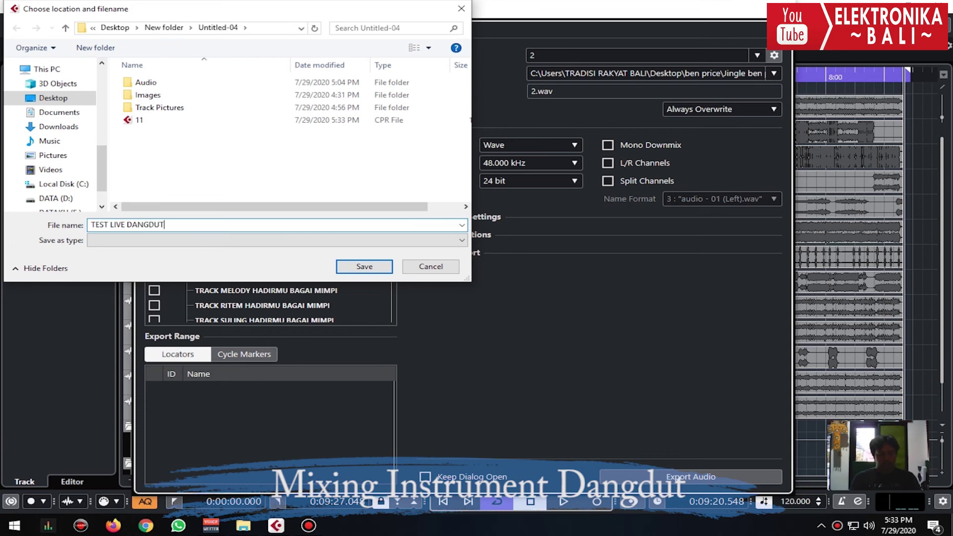
{"action": "left_click", "coordinate": [354, 264]}
- Export the Stereo Out mixdown as a Wave file at 48 kHz and 24 bit
{"action": "left_click", "coordinate": [529, 165]}
{"action": "left_click", "coordinate": [529, 167]}
{"action": "left_click", "coordinate": [546, 180]}
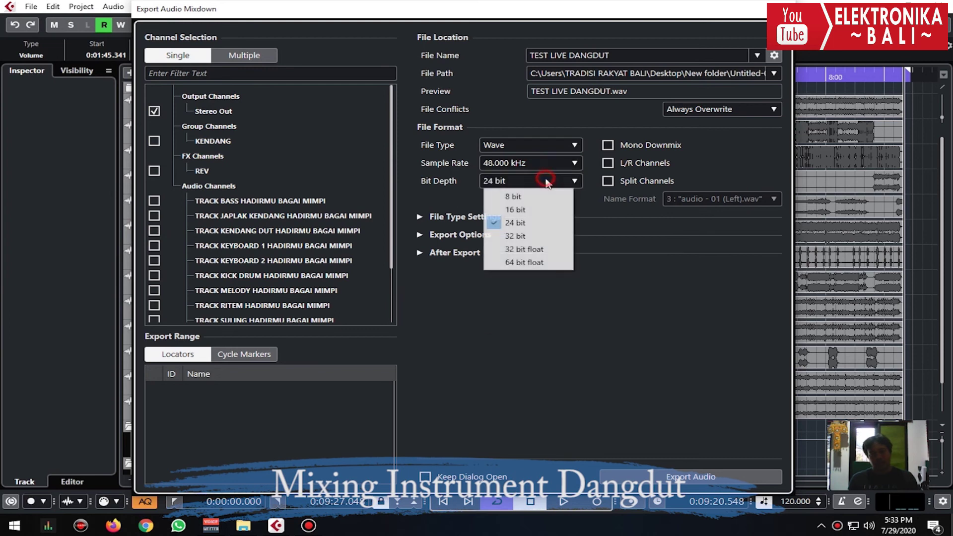
{"action": "left_click", "coordinate": [546, 222]}
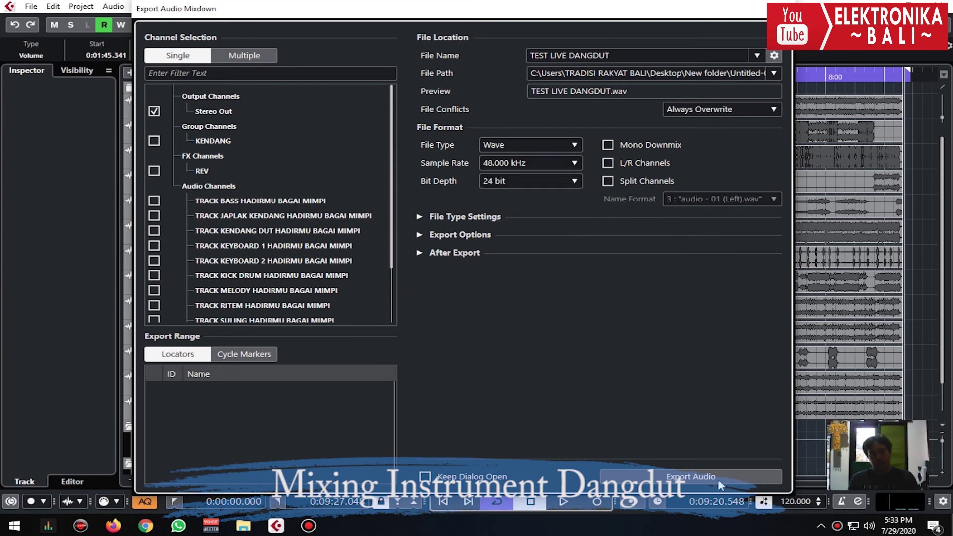
{"action": "left_click", "coordinate": [731, 480]}
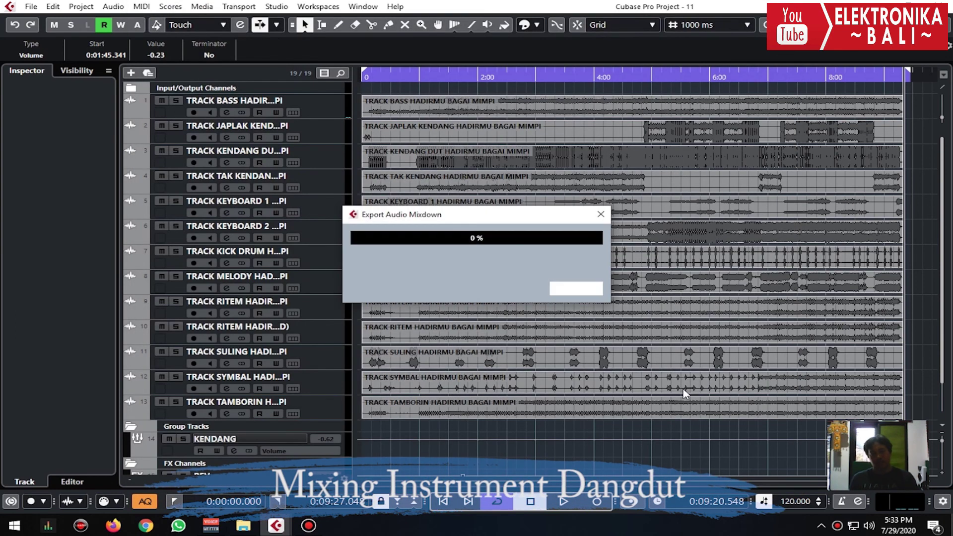